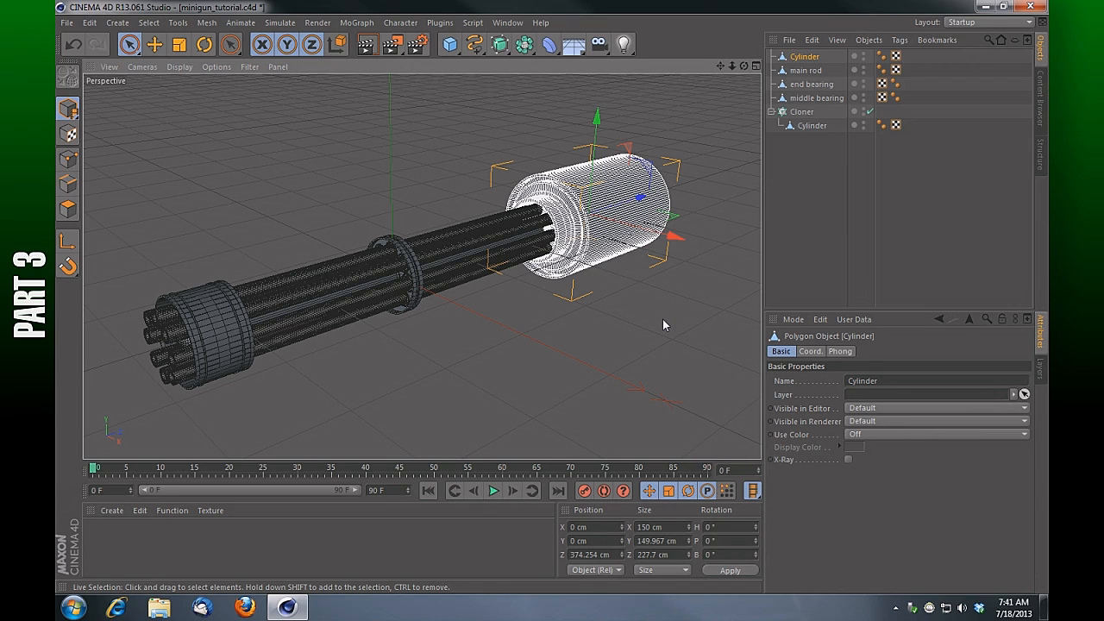
Step: Check the finished minigun render on the desktop, return to the model and clear the selection
click(985, 7)
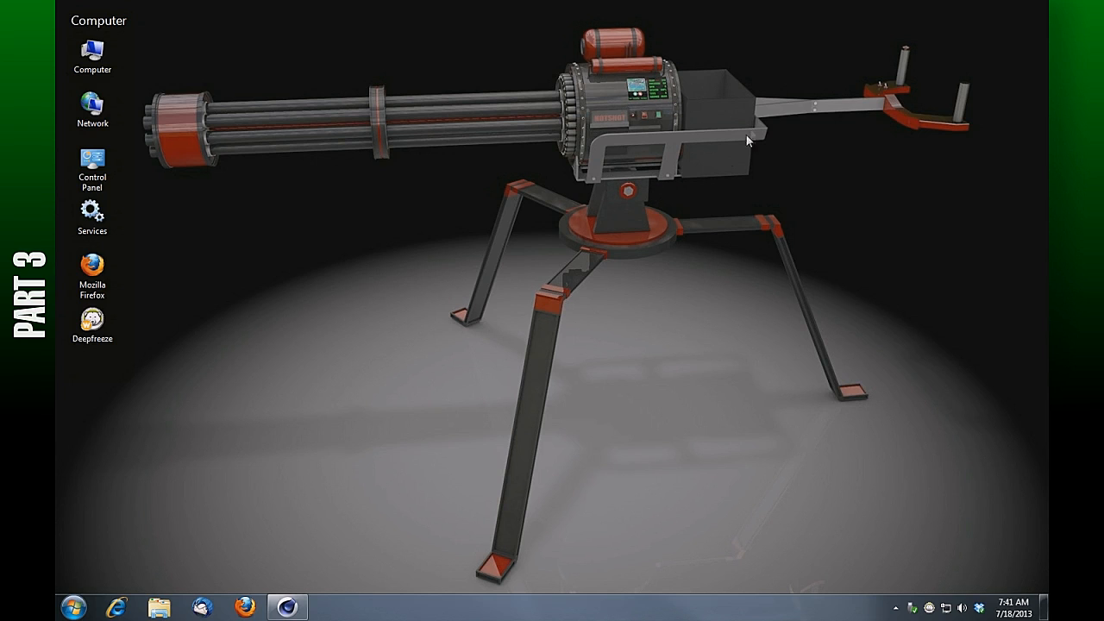
click(298, 608)
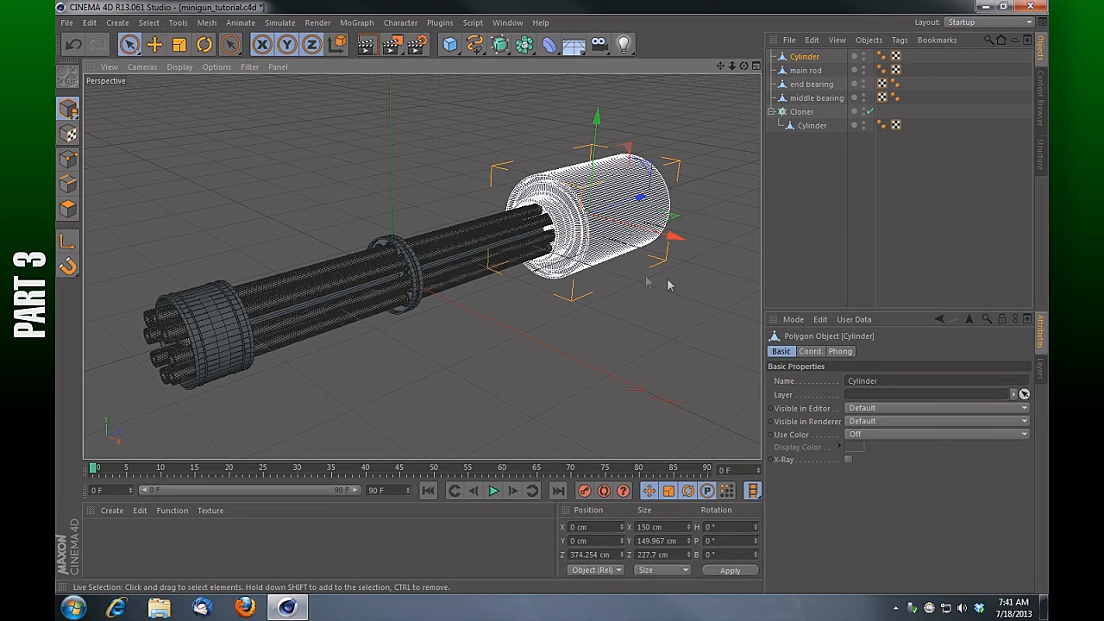
click(555, 344)
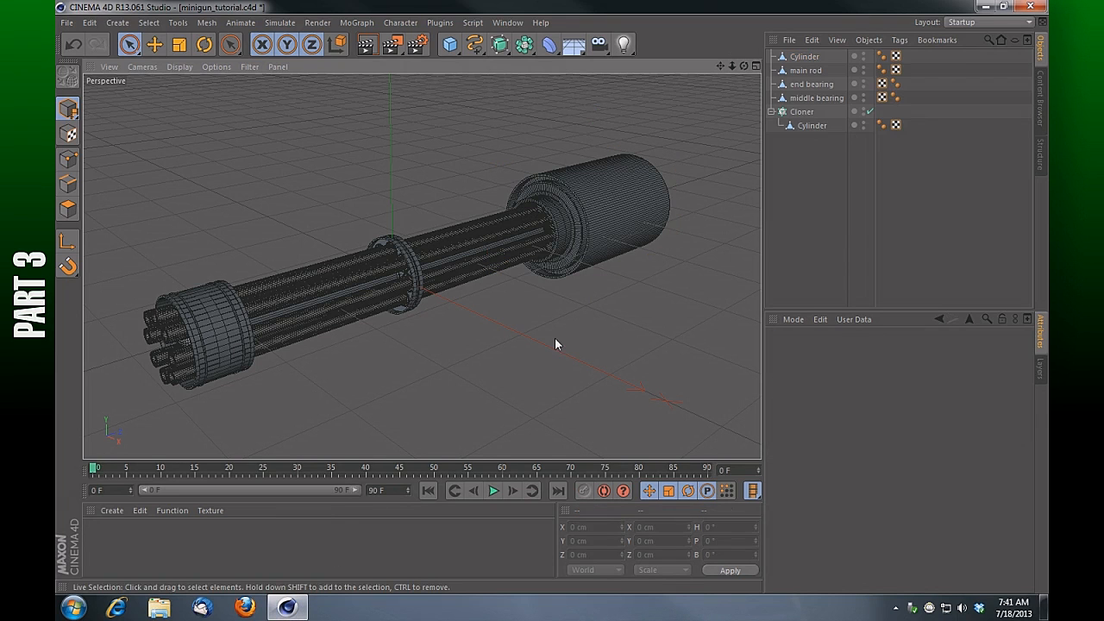
Step: Add a cube and shrink it to about 52 cm in X and 19 cm in Y
click(450, 44)
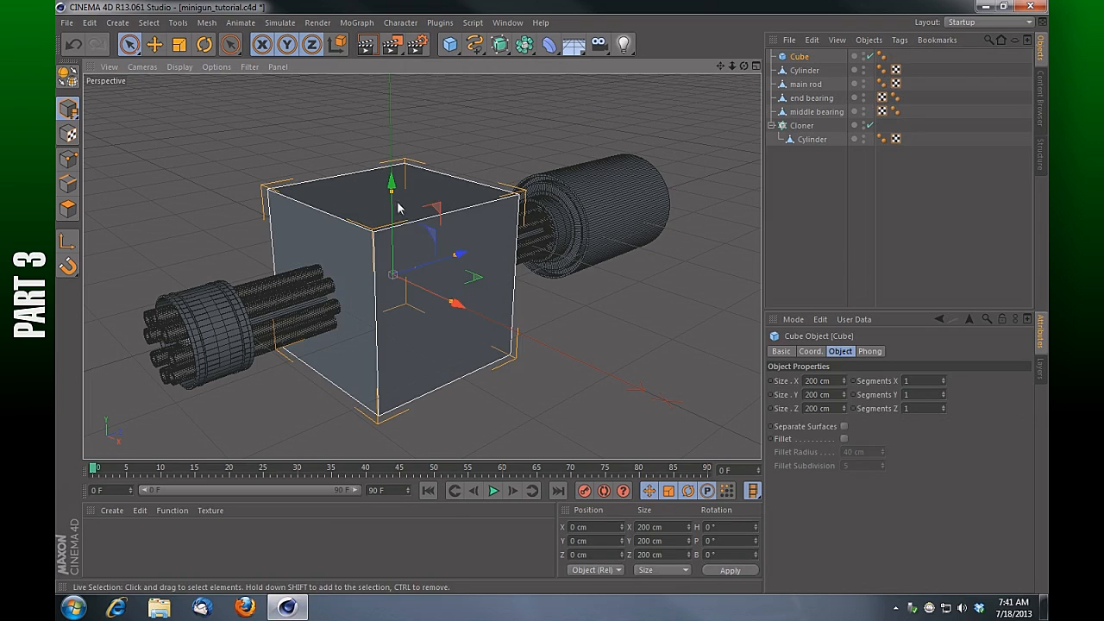
drag(391, 197, 440, 304)
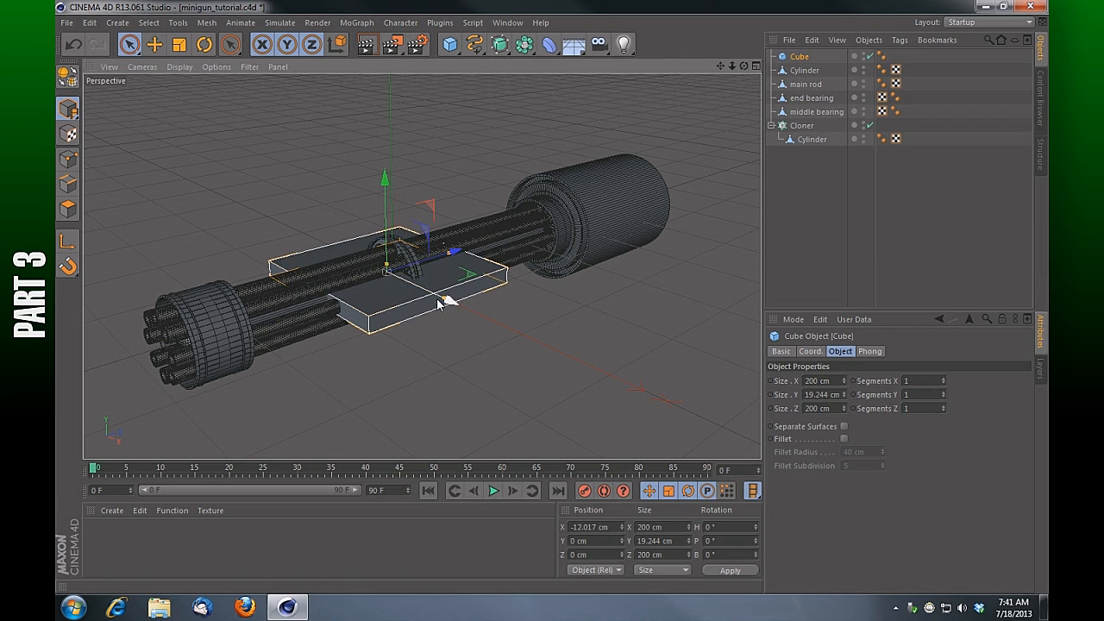
key(ctrl+z)
drag(449, 304, 402, 299)
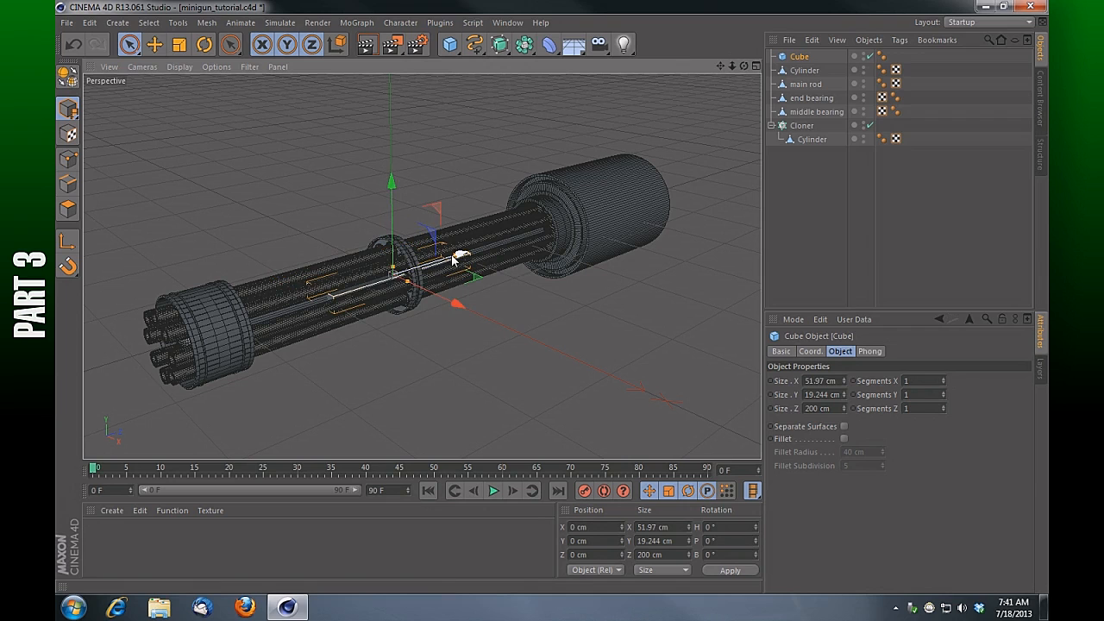
Step: Move the cube out beside the barrels and shrink it to about 18 cm in X and 5 cm in Z
drag(454, 260, 398, 277)
drag(396, 315, 450, 362)
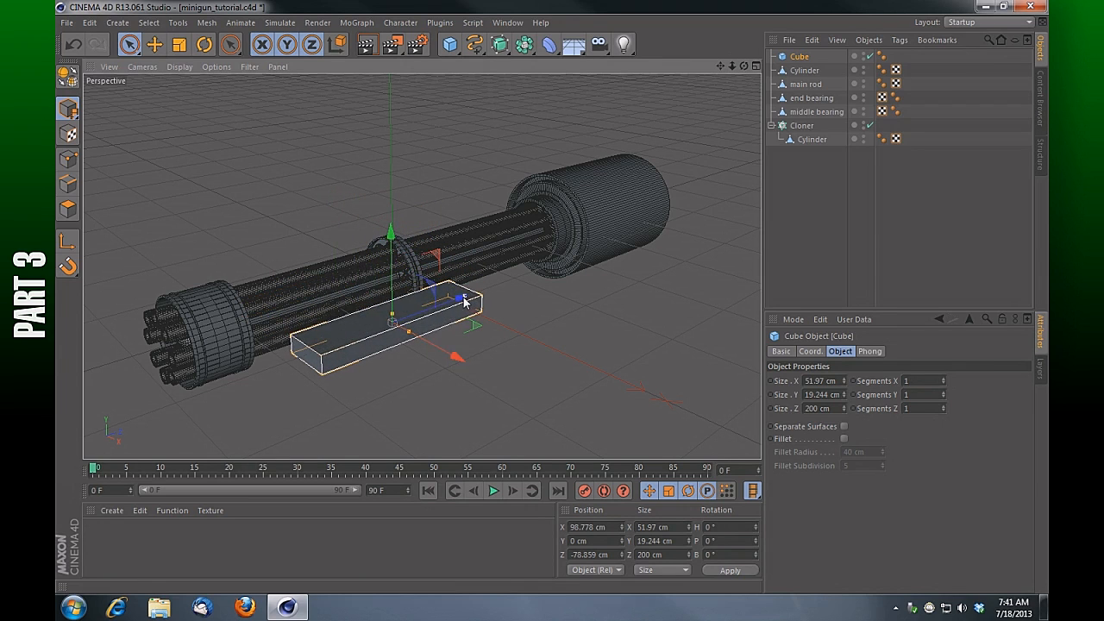
drag(465, 300, 397, 332)
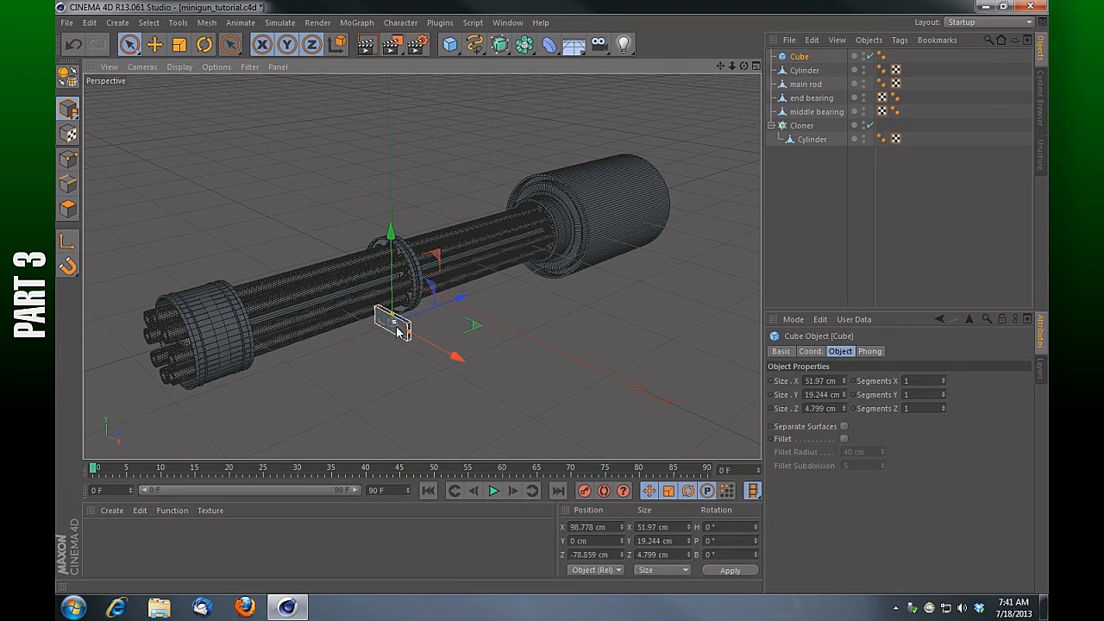
drag(409, 336, 400, 336)
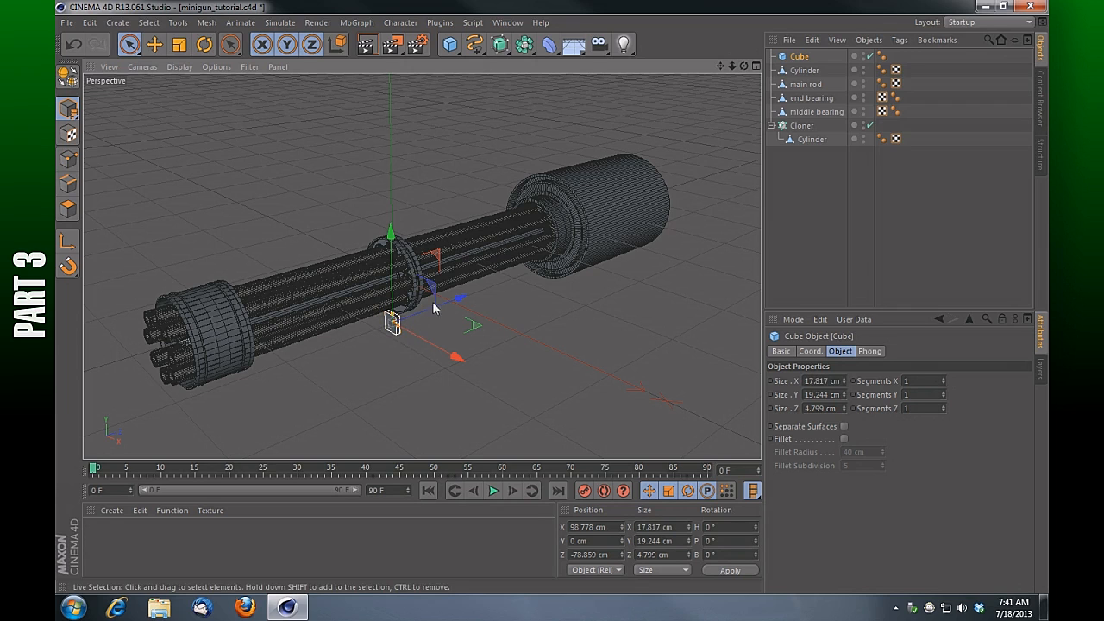
Step: Move the small plate along Z to about 269 cm, beside the front rim of the large rear cylinder
drag(457, 301, 590, 276)
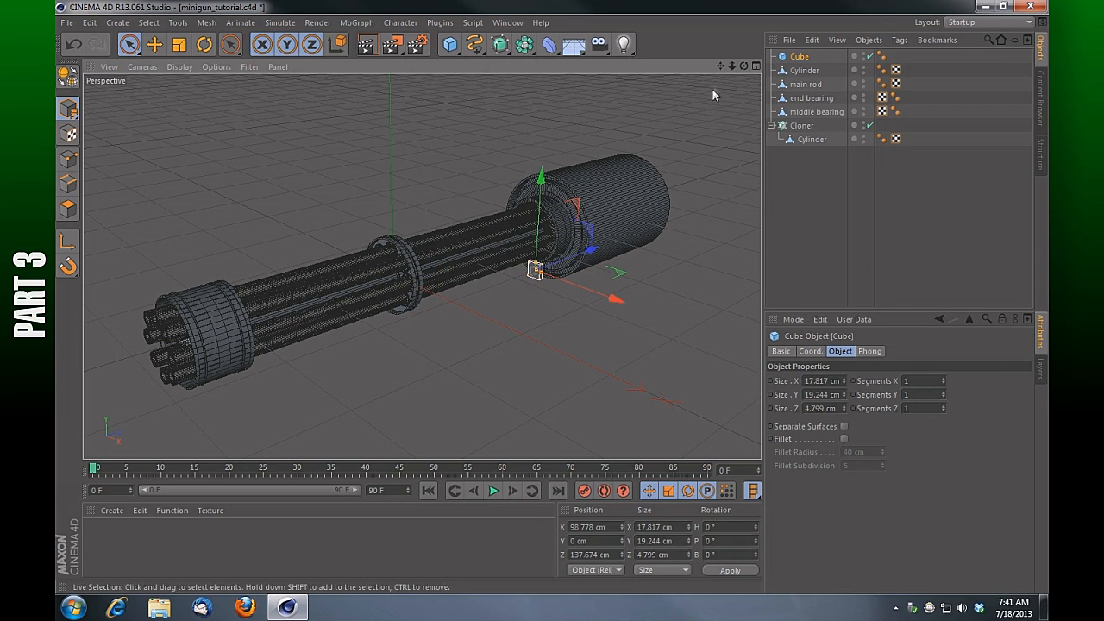
drag(732, 66, 362, 96)
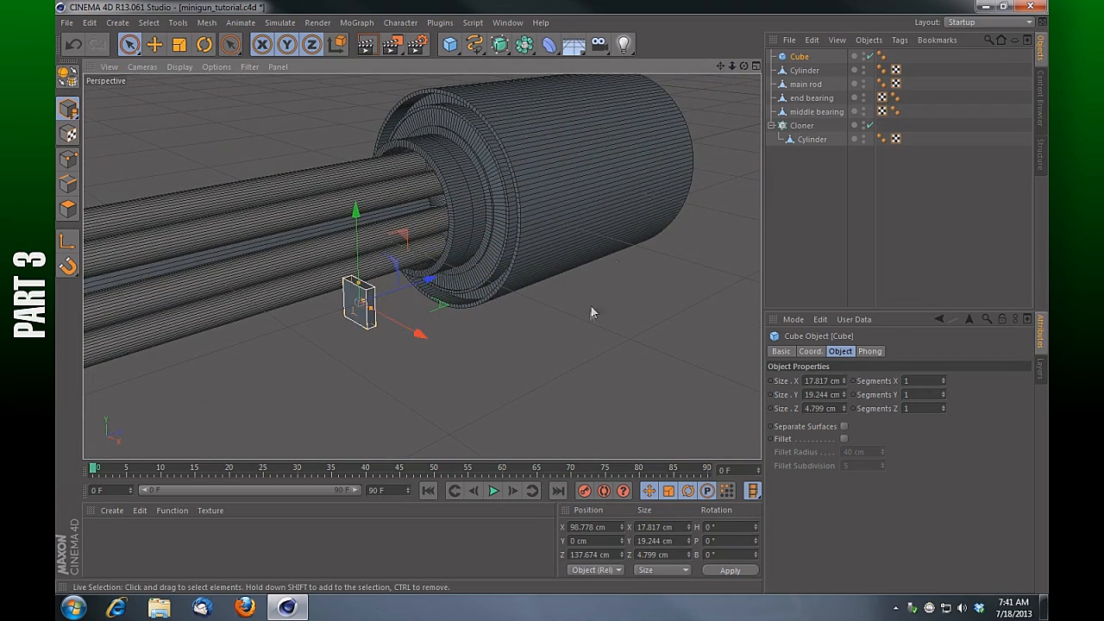
drag(428, 279, 596, 242)
mouse_move(744, 67)
mouse_down()
mouse_move(724, 71)
mouse_move(742, 68)
mouse_up()
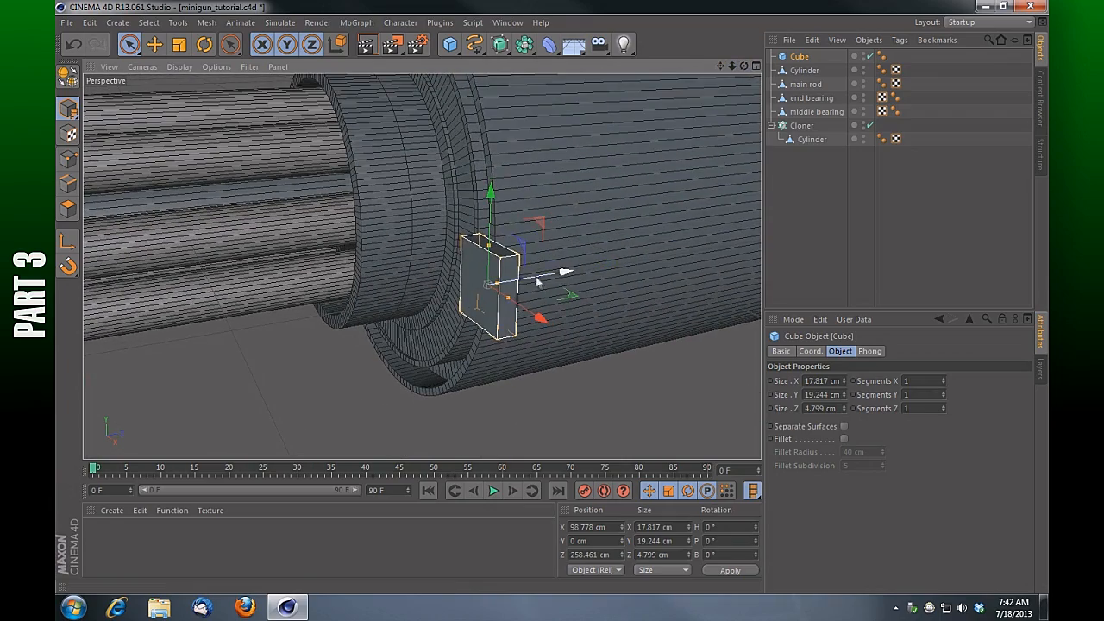
drag(497, 285, 593, 281)
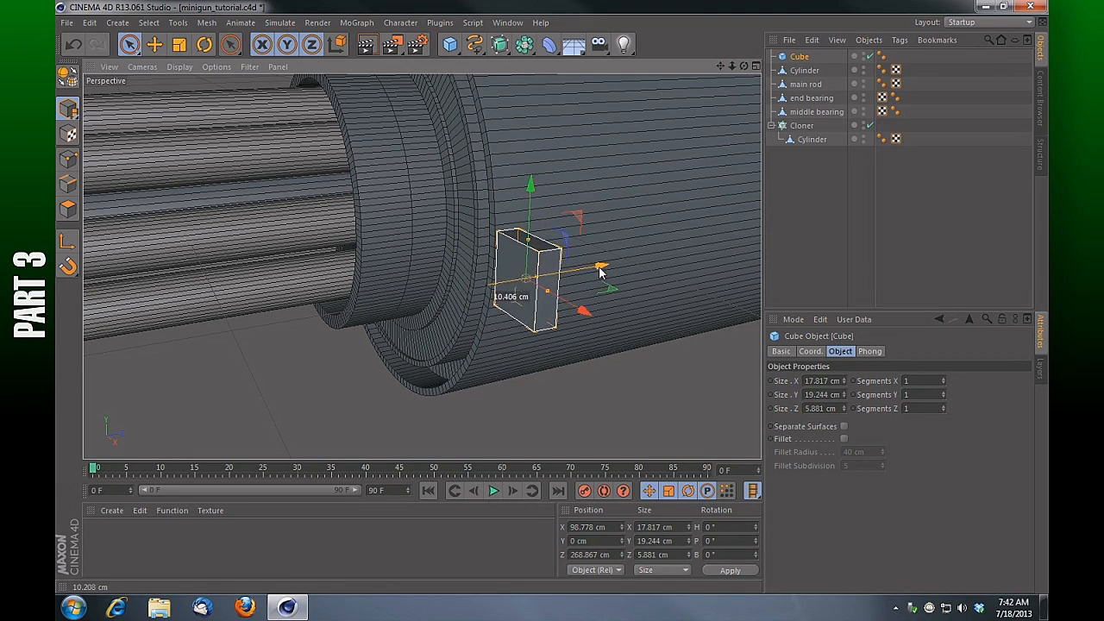
Step: Thin the plate to about 3.7 cm in Z and move it against the rear cylinder at about X 77 cm, Z 282 cm
mouse_move(746, 64)
mouse_down()
mouse_move(716, 78)
mouse_move(745, 65)
mouse_up()
drag(579, 304, 574, 306)
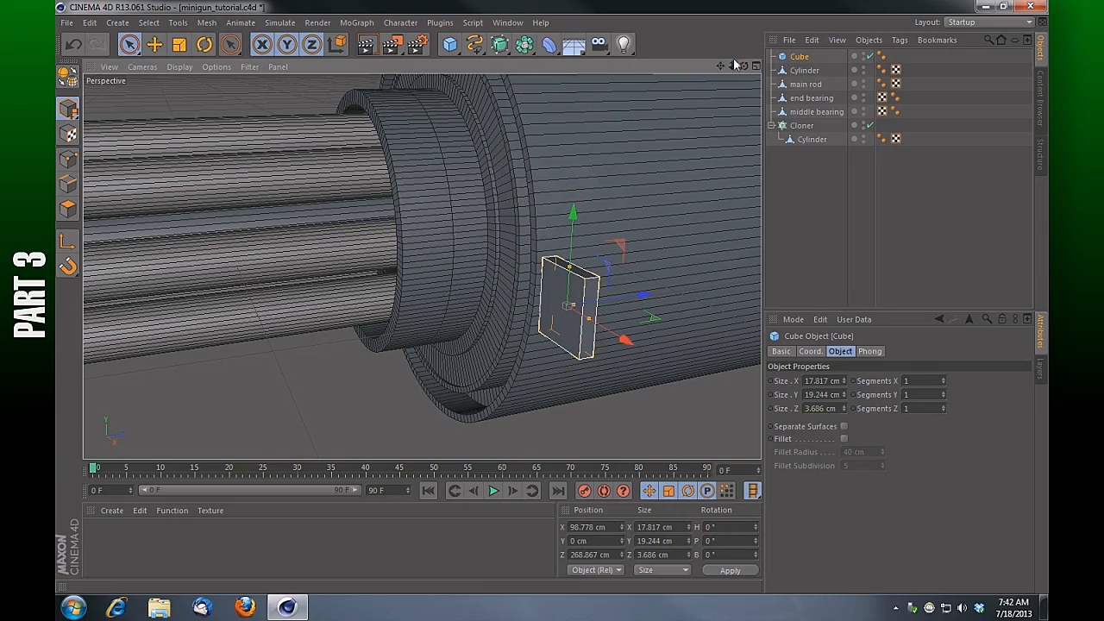
drag(732, 65, 707, 91)
drag(636, 222, 590, 222)
drag(733, 66, 665, 66)
drag(744, 67, 639, 69)
drag(495, 248, 522, 248)
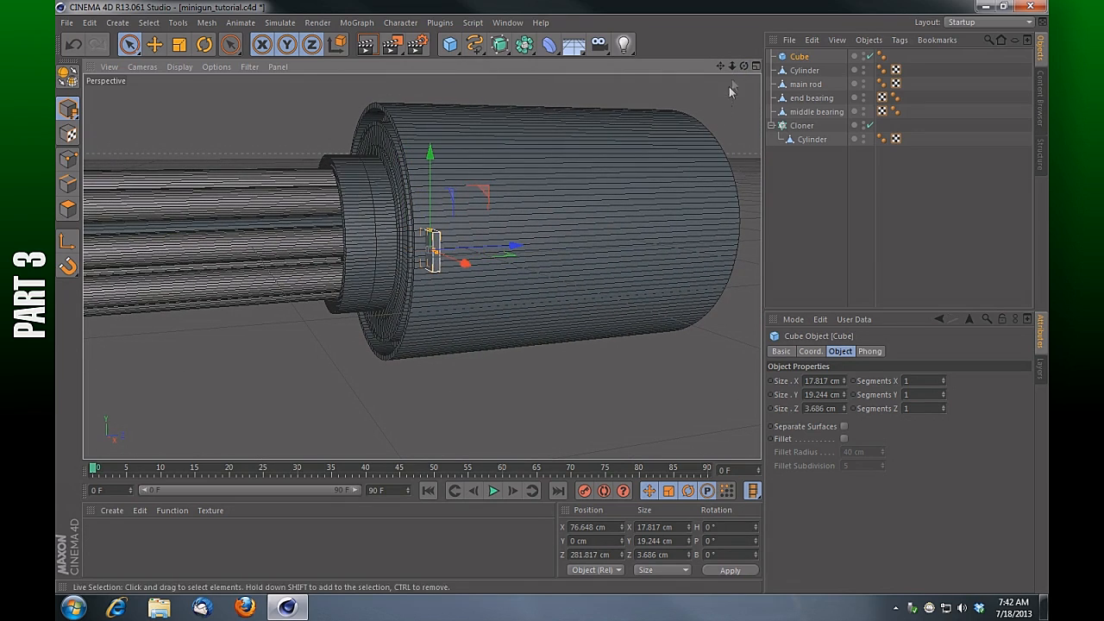
Step: Lower the plate to about Y -42 cm and position it on the cylinder's outer wall at about X 72 cm, Z 282 cm
drag(734, 67, 790, 67)
drag(723, 69, 995, 53)
drag(621, 259, 633, 256)
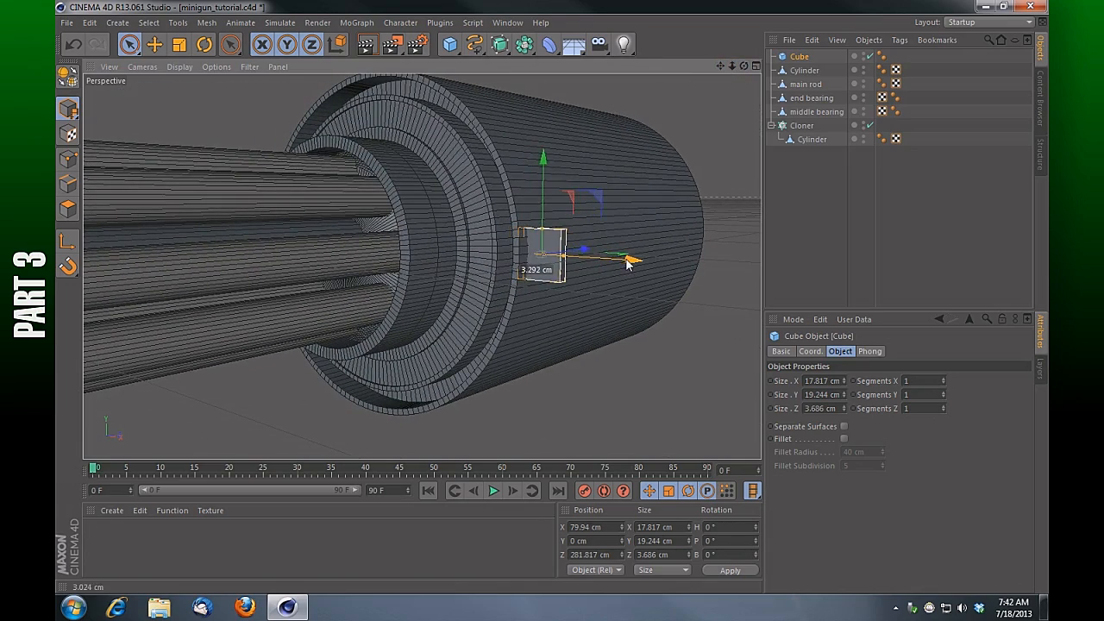
drag(539, 158, 542, 276)
drag(641, 387, 557, 367)
drag(744, 66, 656, 69)
drag(723, 68, 693, 257)
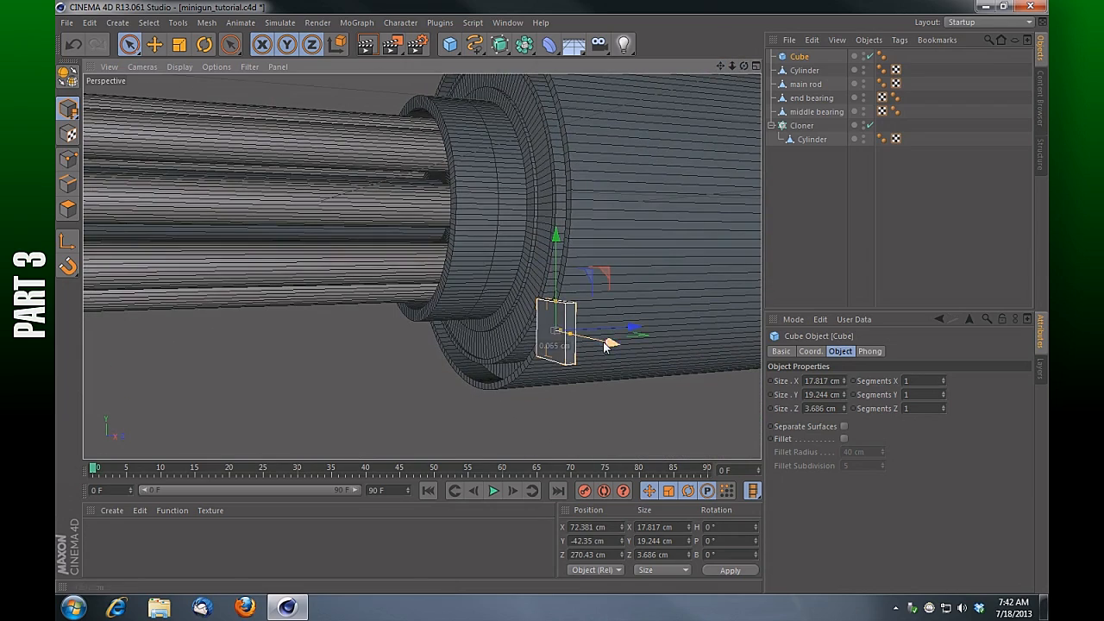
drag(633, 330, 660, 321)
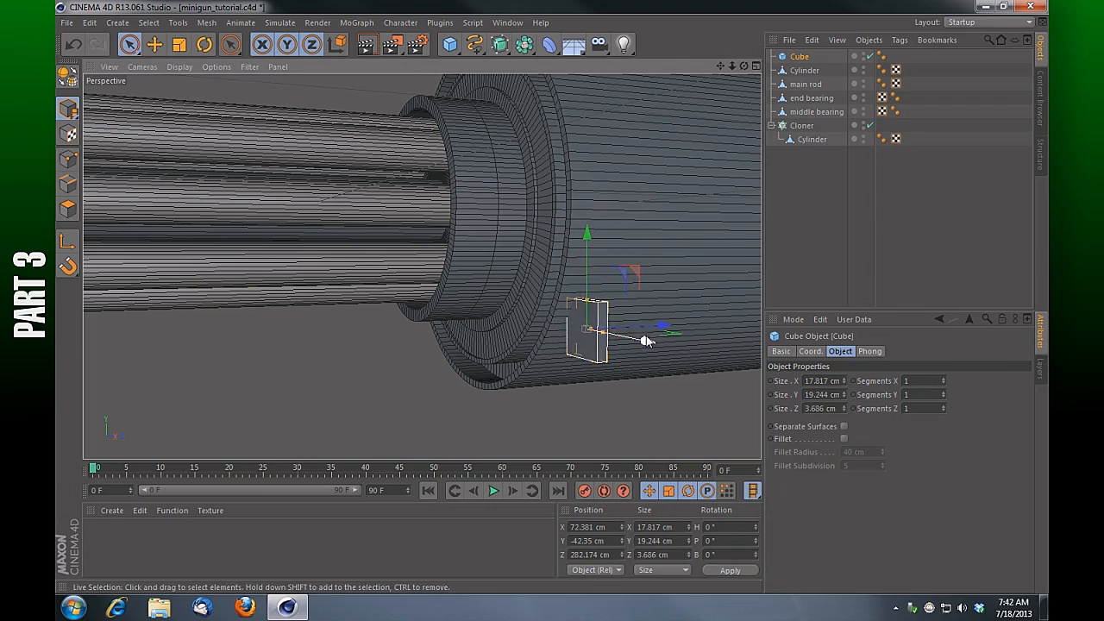
Step: Bank the plate about 29° and slide it down around the cylinder rim to about X 65 cm, Y -56 cm
drag(744, 66, 892, 40)
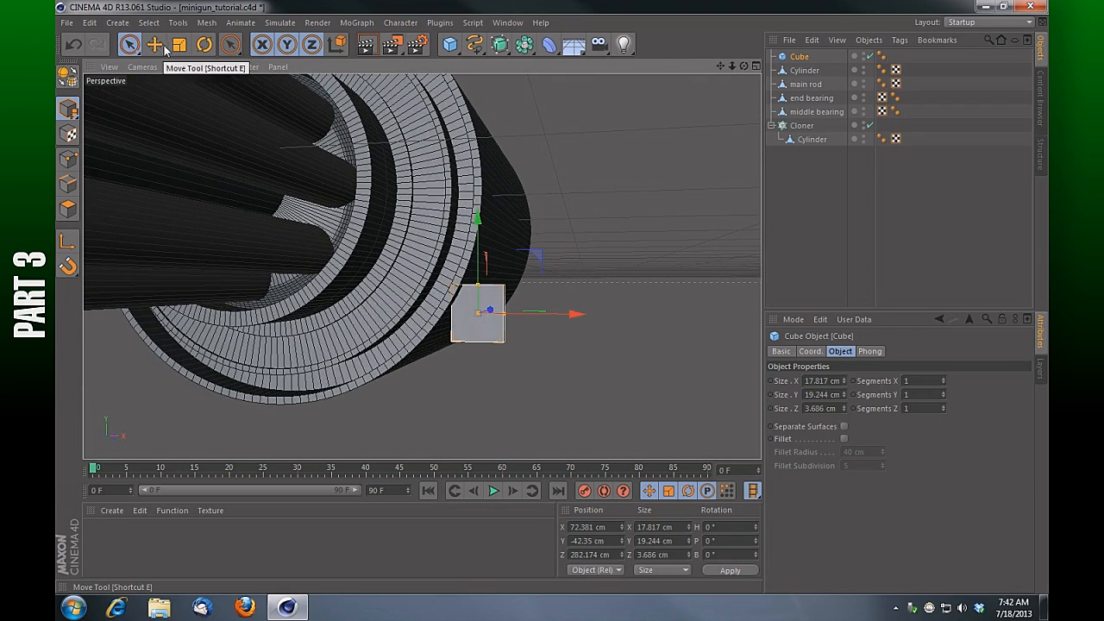
click(204, 45)
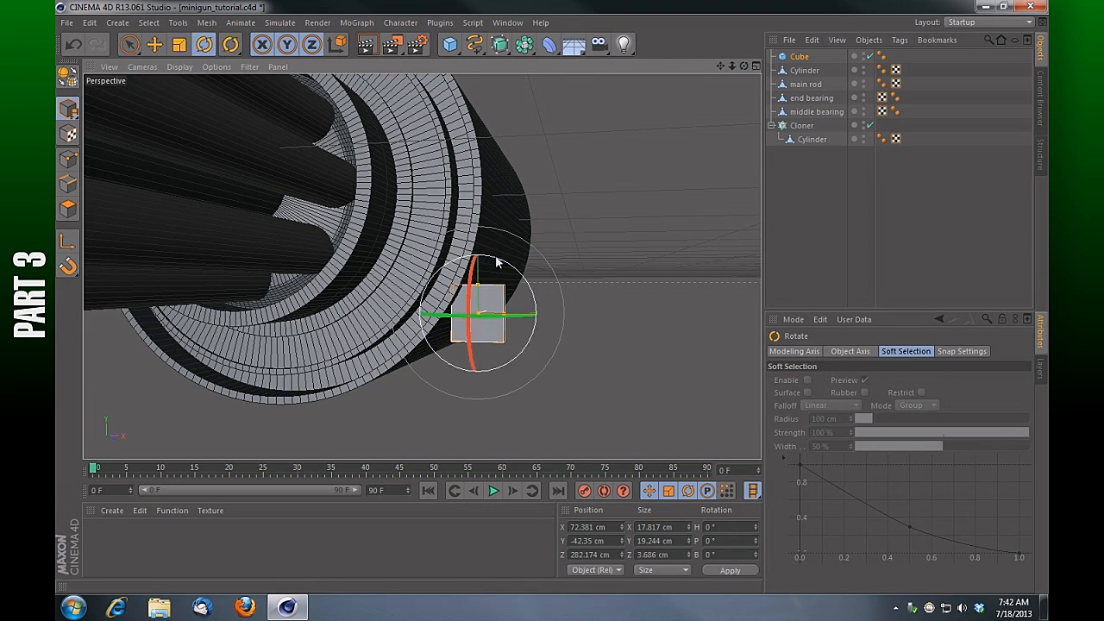
drag(530, 282, 536, 311)
drag(744, 66, 690, 72)
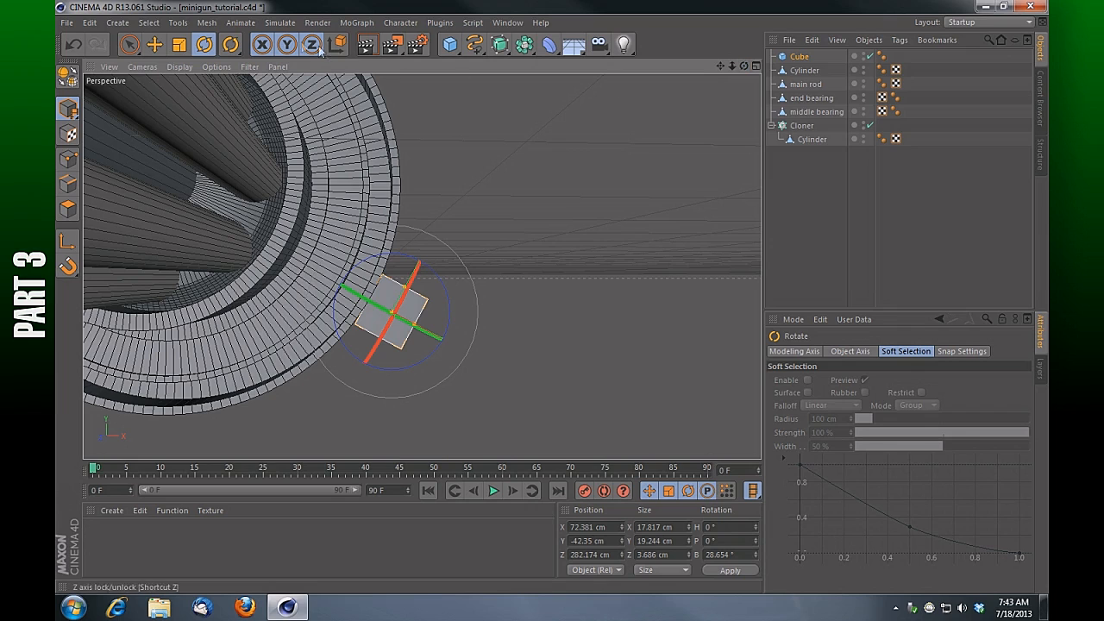
click(157, 45)
drag(440, 233, 422, 271)
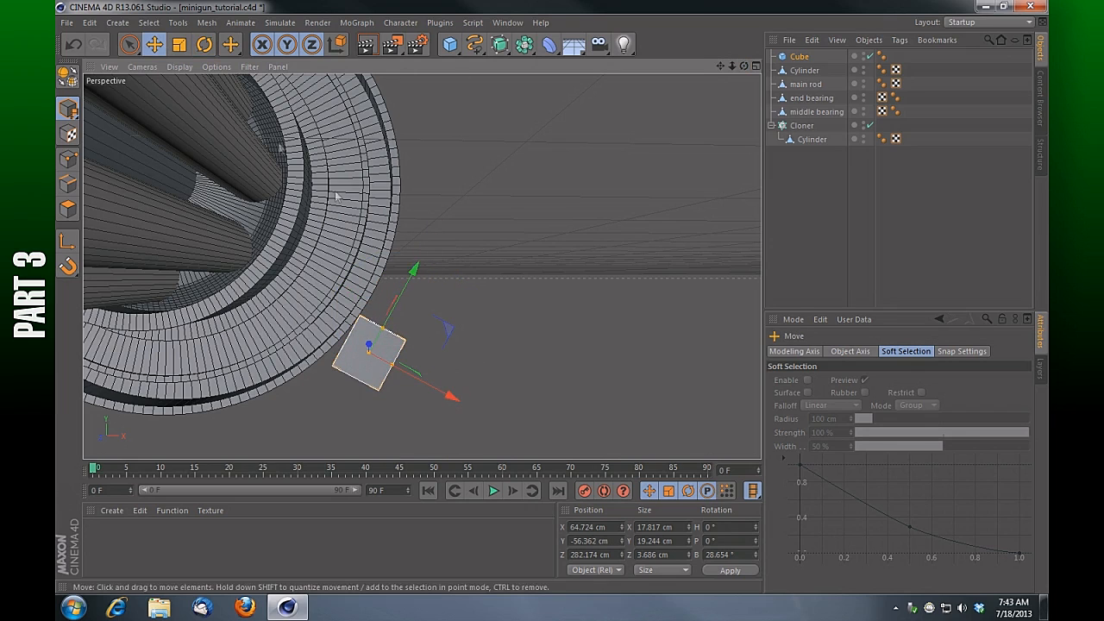
Step: Increase the plate's bank rotation to about 41° and move it inward onto the rim at about X 62 cm, Y -54 cm
key(r)
drag(426, 342, 429, 354)
drag(721, 67, 792, 51)
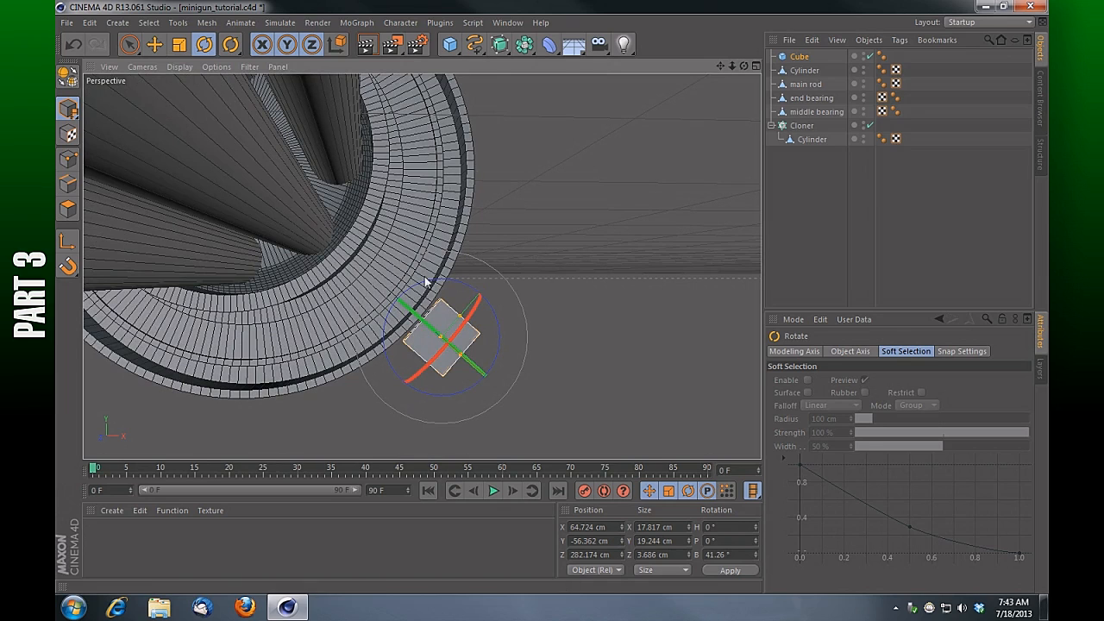
click(149, 45)
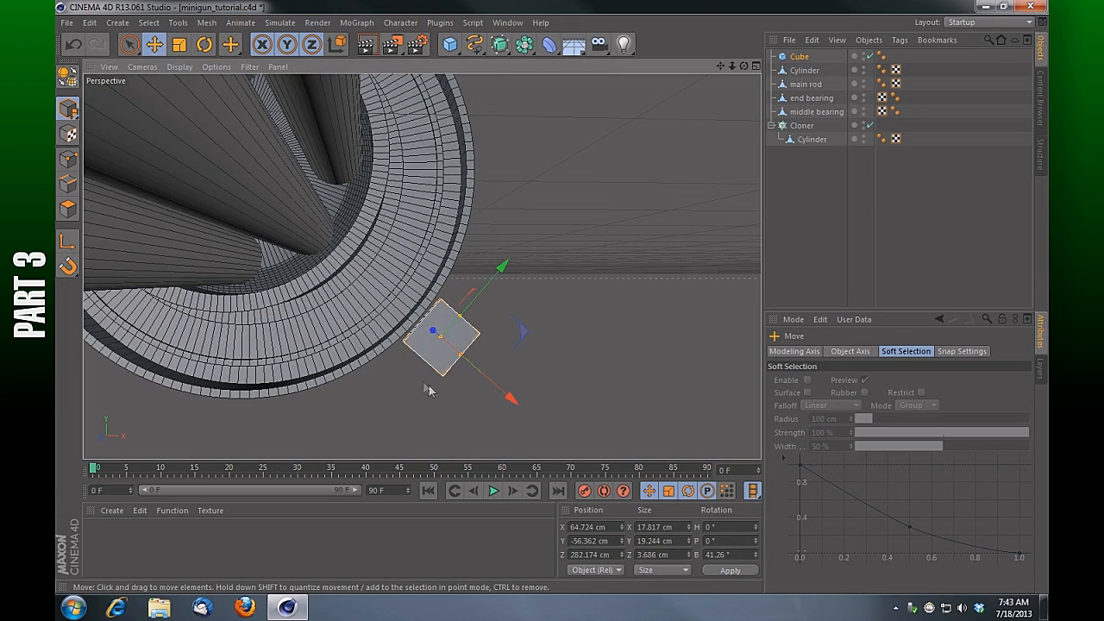
drag(509, 401, 491, 389)
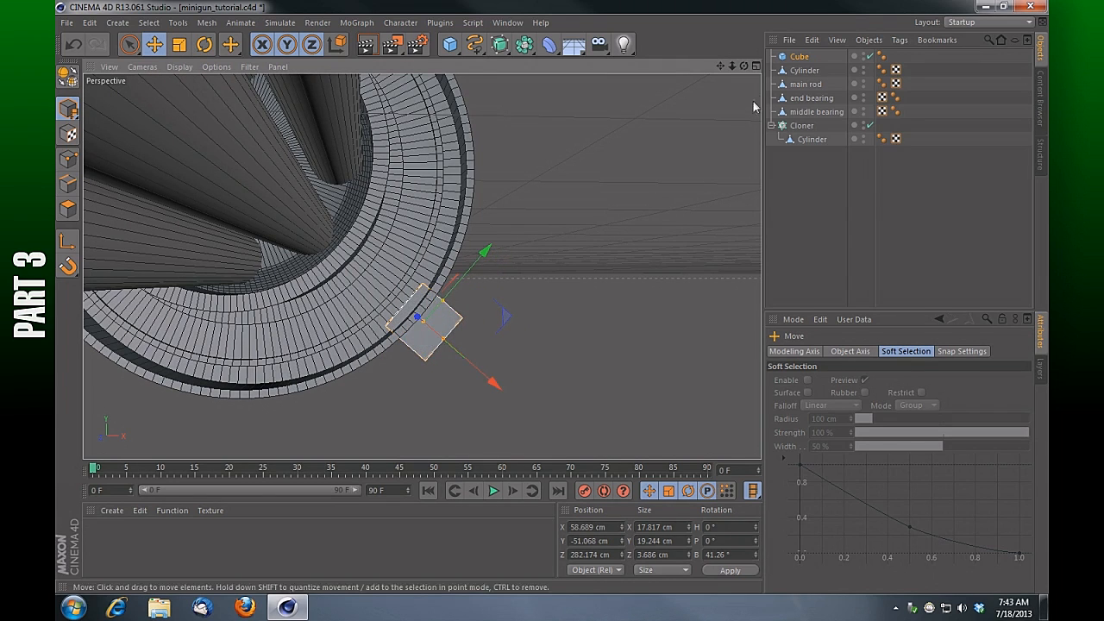
mouse_move(744, 65)
mouse_down()
mouse_move(707, 65)
mouse_move(738, 57)
mouse_up()
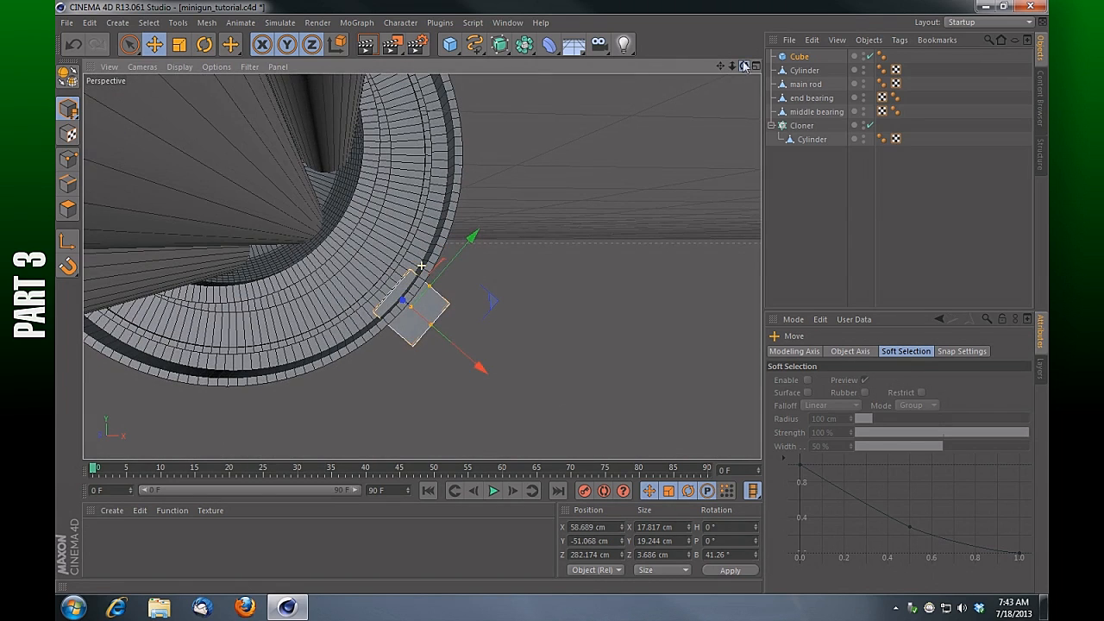
drag(481, 368, 492, 374)
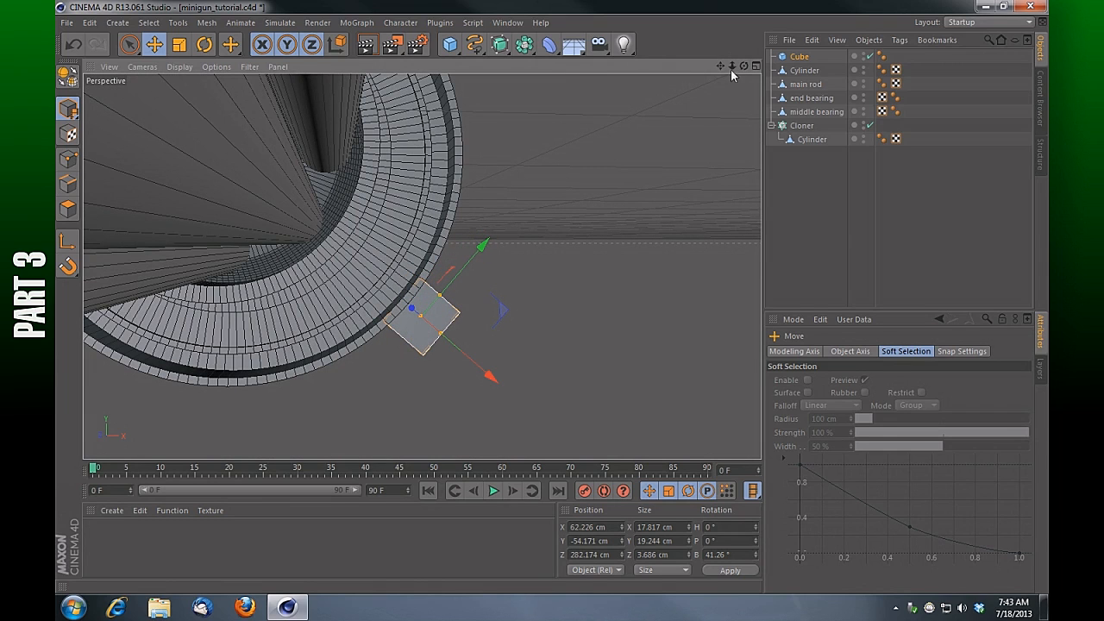
Step: Widen the plate to about 25 cm in Y and move it forward along Z to about 278 cm
drag(744, 66, 748, 78)
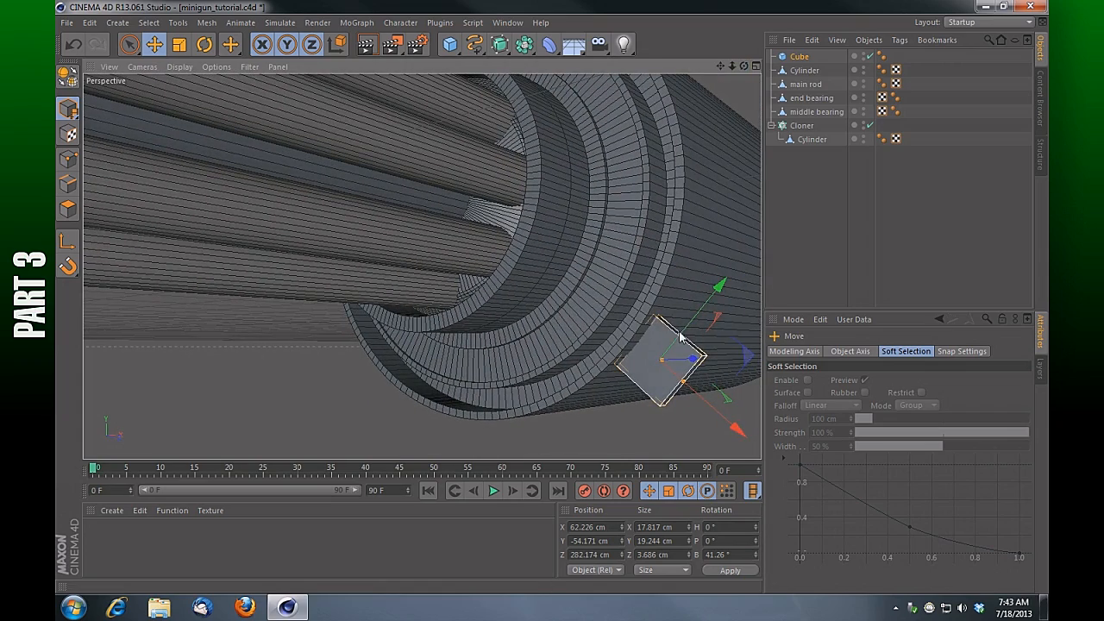
drag(680, 337, 687, 331)
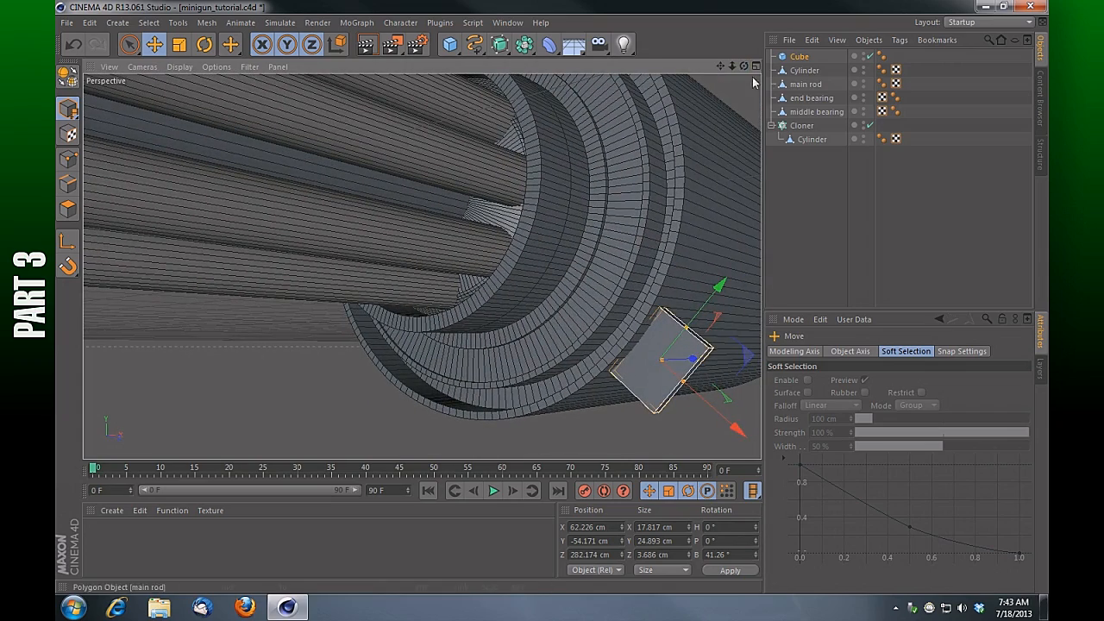
drag(731, 66, 690, 72)
drag(743, 332, 730, 337)
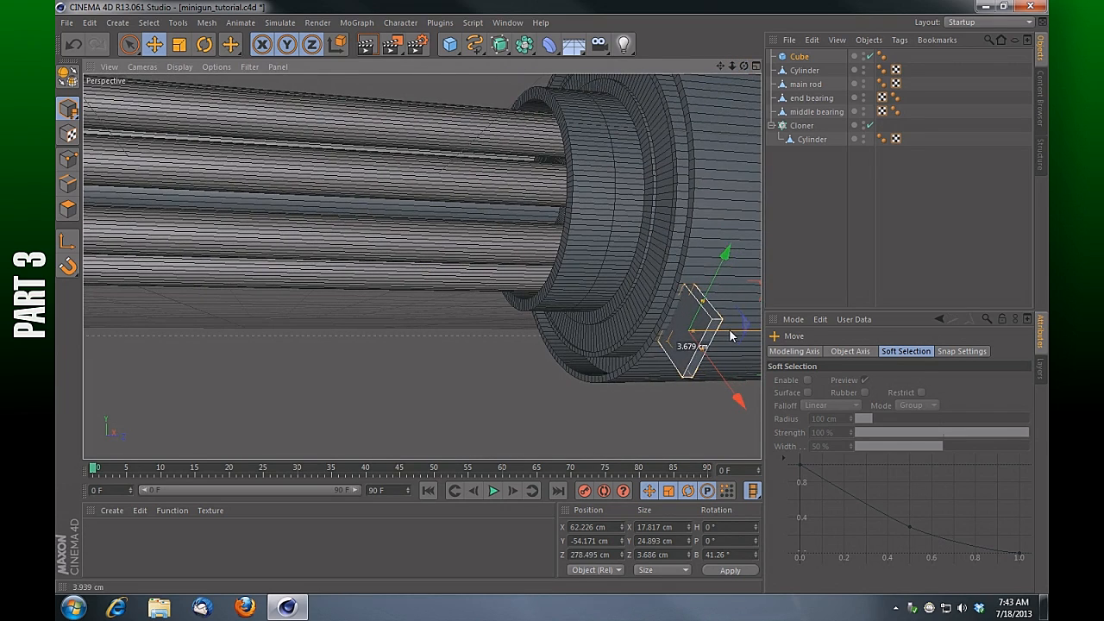
Step: Compare the plate's placement with the finished minigun render on the desktop and return to the model
drag(743, 67, 768, 82)
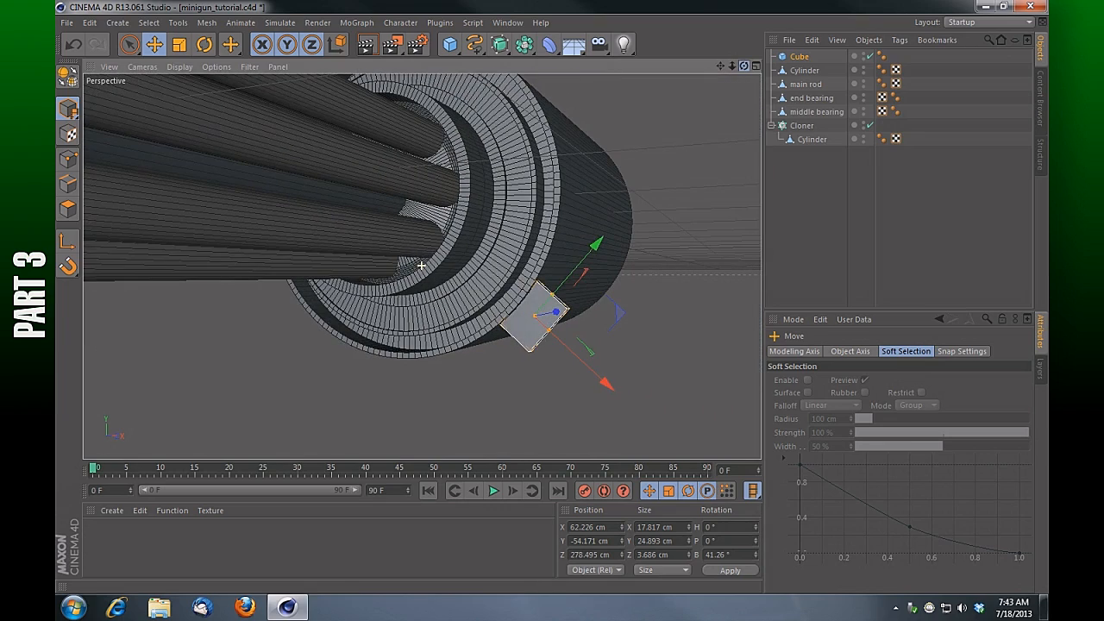
click(984, 8)
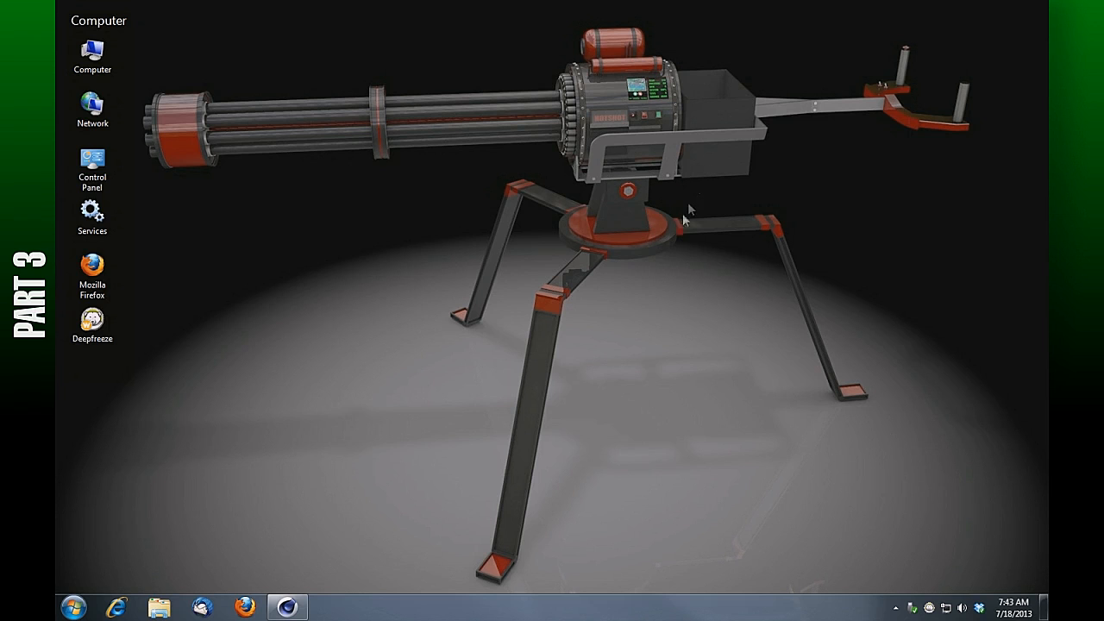
click(292, 605)
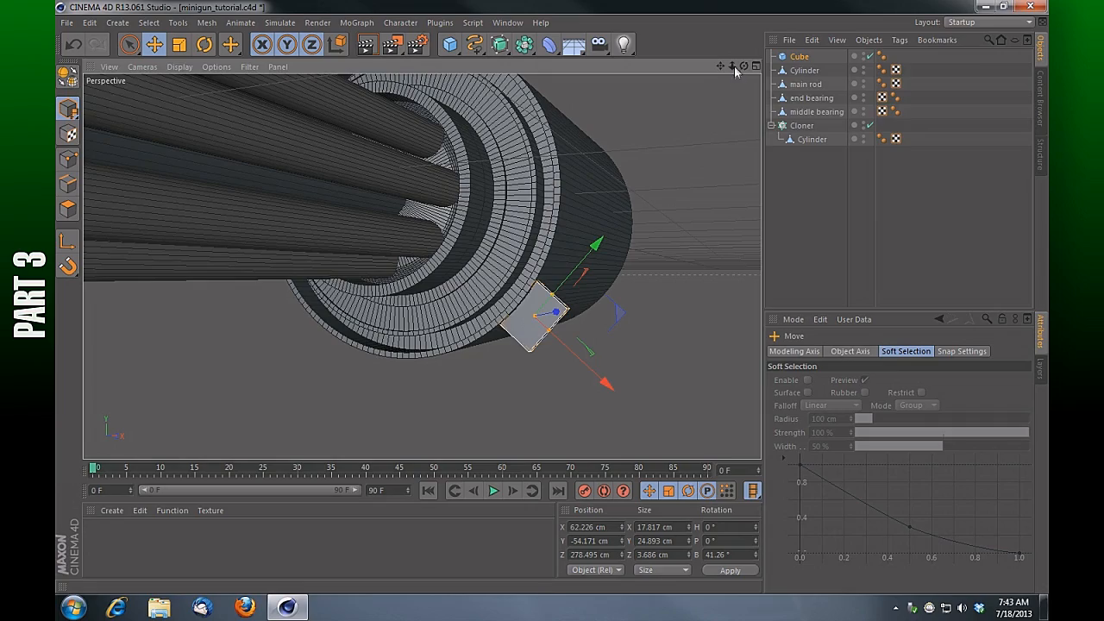
Step: Slide the plate further down along its own Y axis to about X 55 cm, Y -63 cm
drag(732, 67, 784, 66)
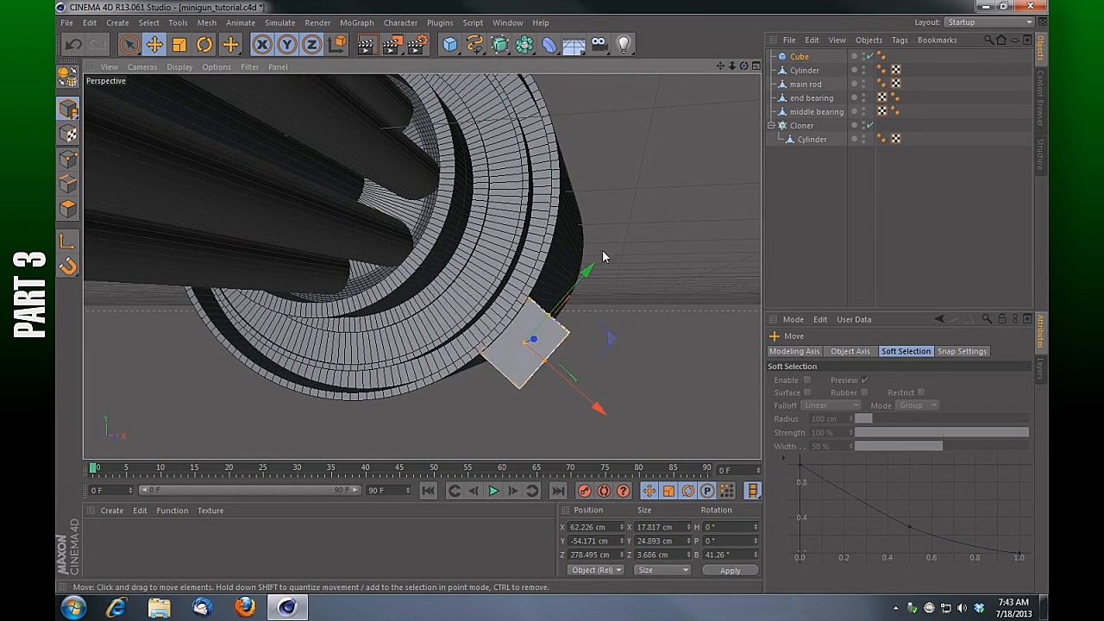
drag(587, 270, 565, 297)
drag(744, 67, 738, 86)
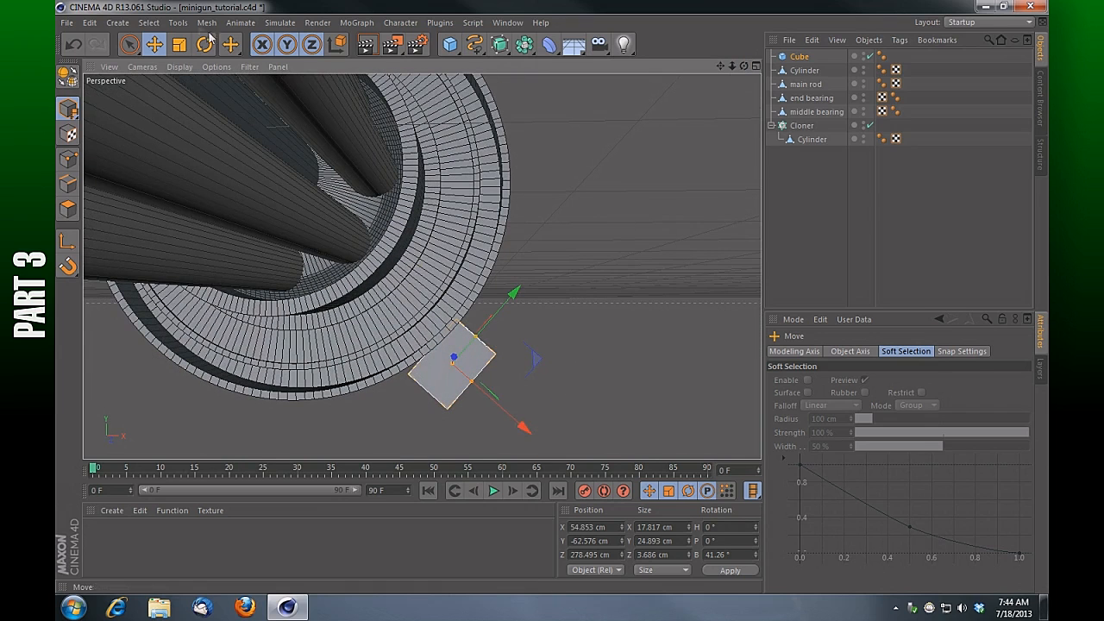
Step: Increase the plate's bank rotation to about 48° and move it inward against the rim at about X 54 cm, Y -61.5 cm
click(205, 45)
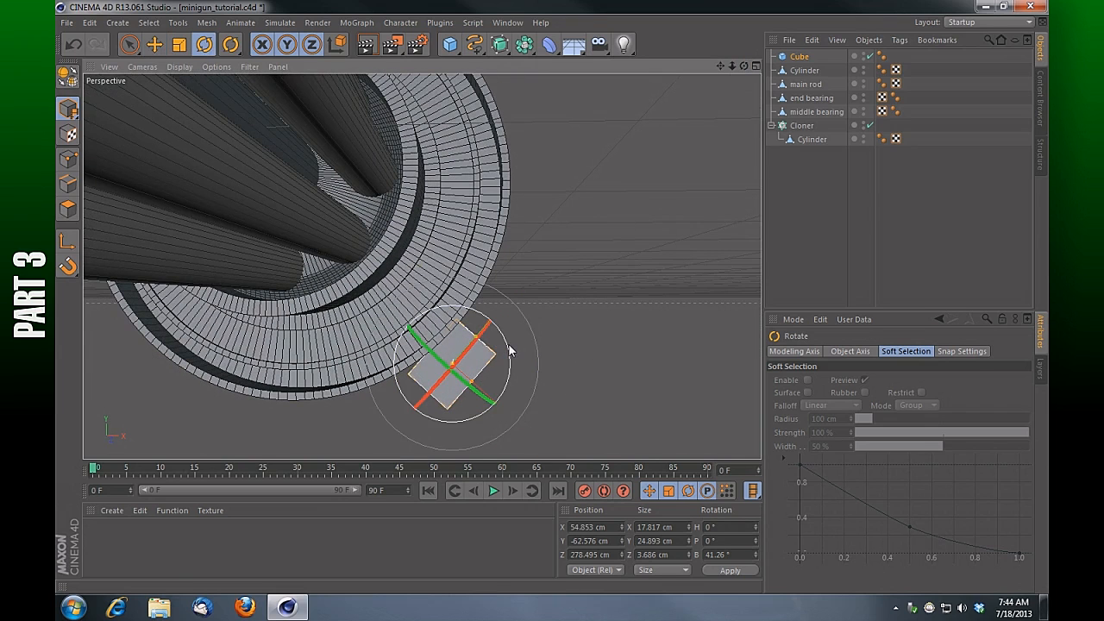
drag(509, 351, 510, 356)
click(154, 45)
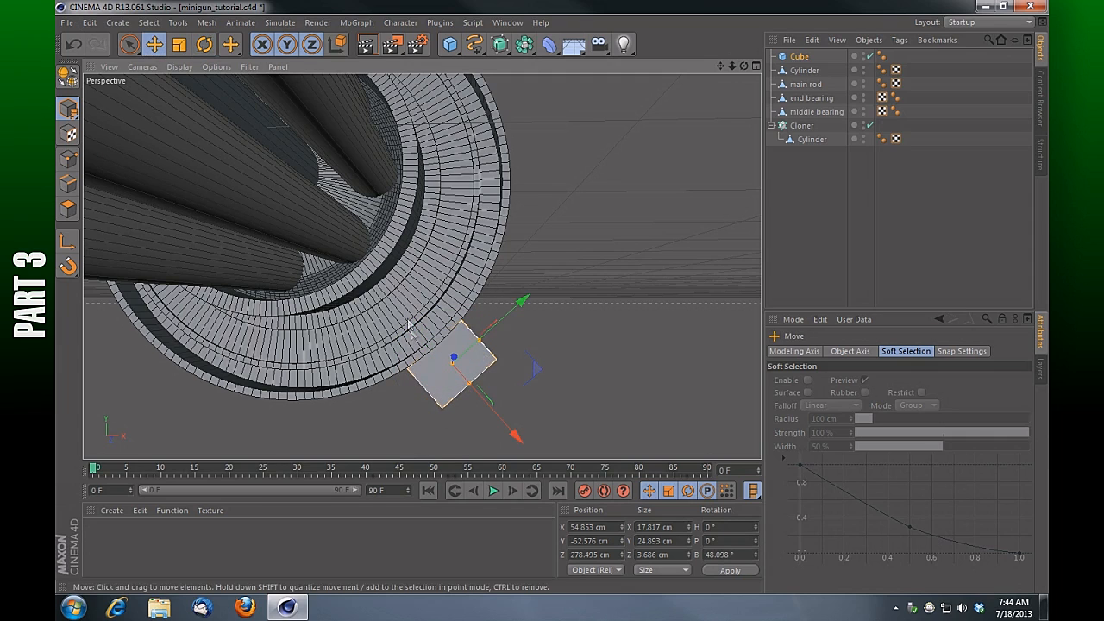
drag(517, 437, 510, 436)
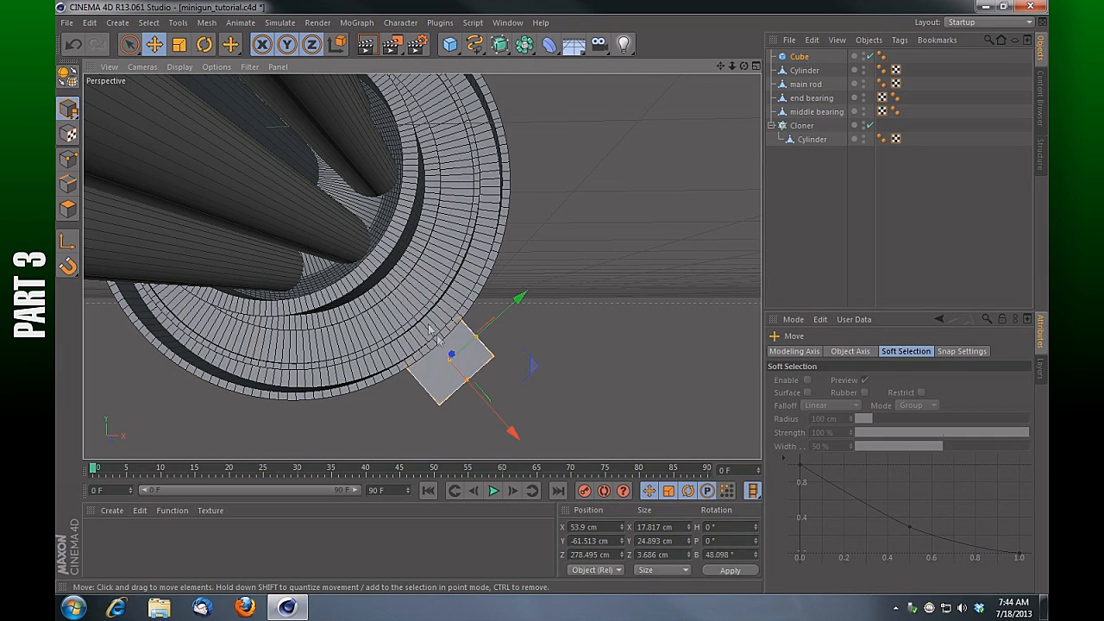
Step: Move the plate back along the rear cylinder's length to about Z 281.5 cm
drag(744, 65, 734, 112)
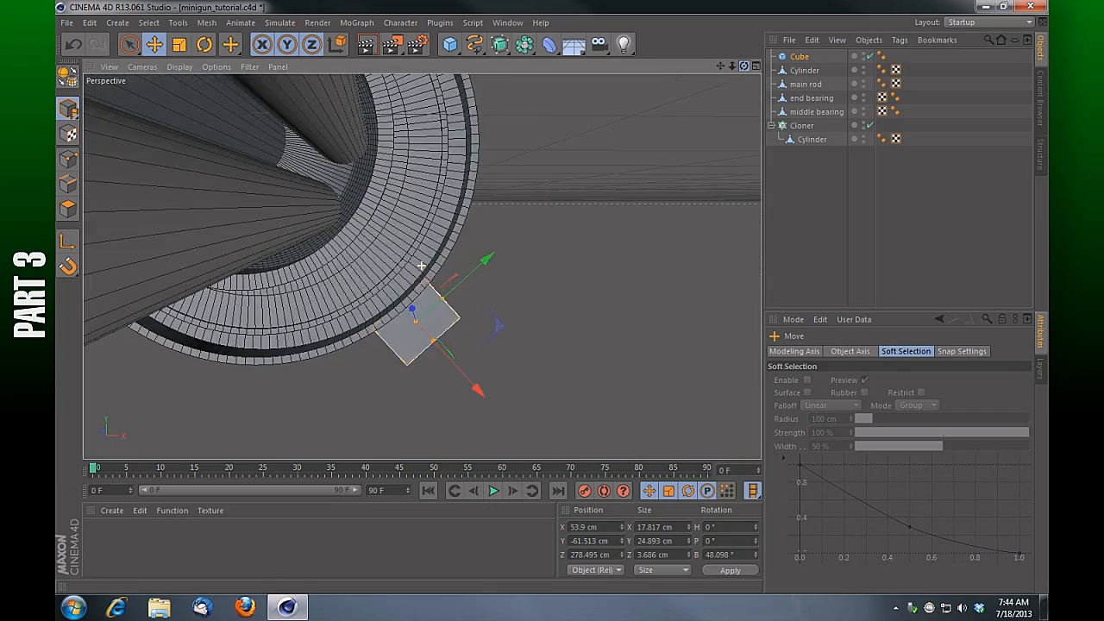
mouse_move(744, 66)
mouse_down()
mouse_move(786, 69)
mouse_move(739, 72)
mouse_up()
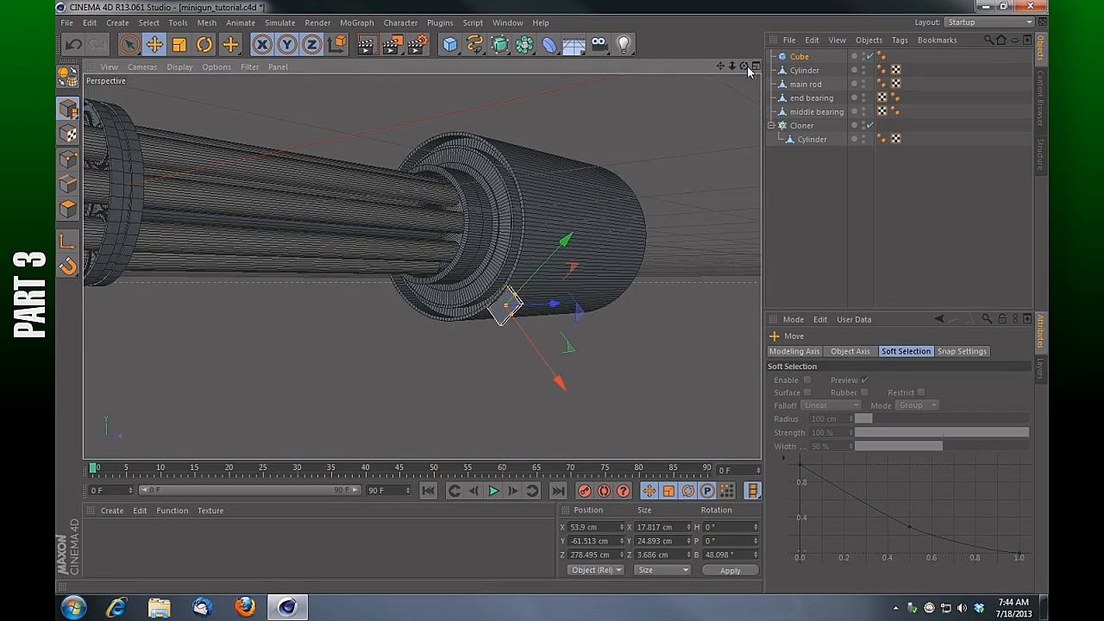
drag(744, 66, 688, 67)
drag(648, 314, 661, 313)
Step: Convert the plate's parametric cube into an editable polygon object
drag(744, 67, 749, 74)
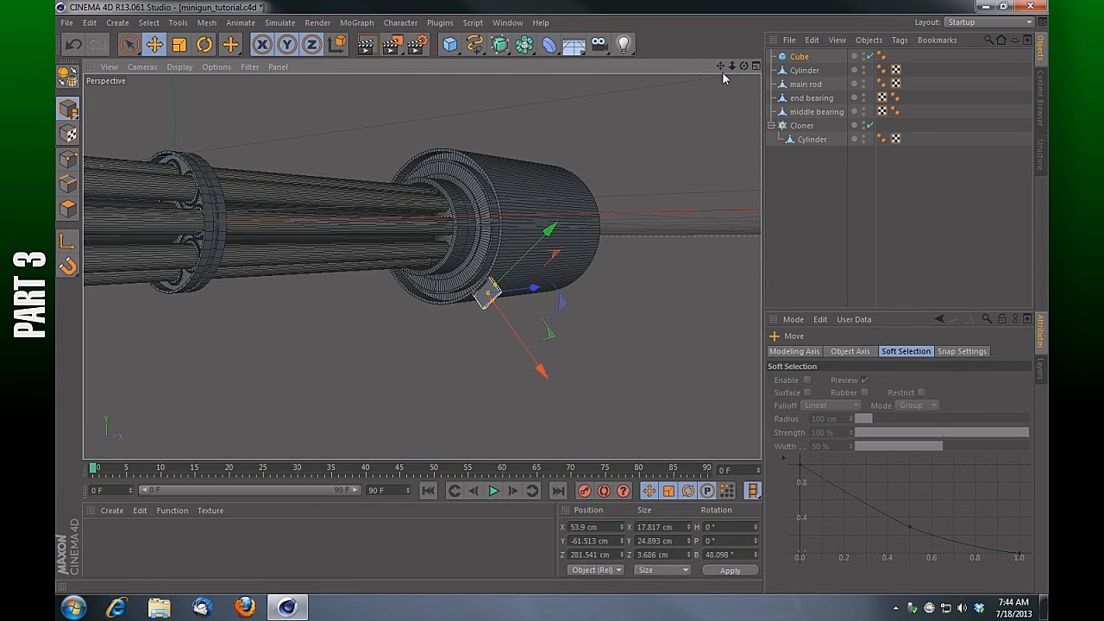
drag(732, 67, 750, 66)
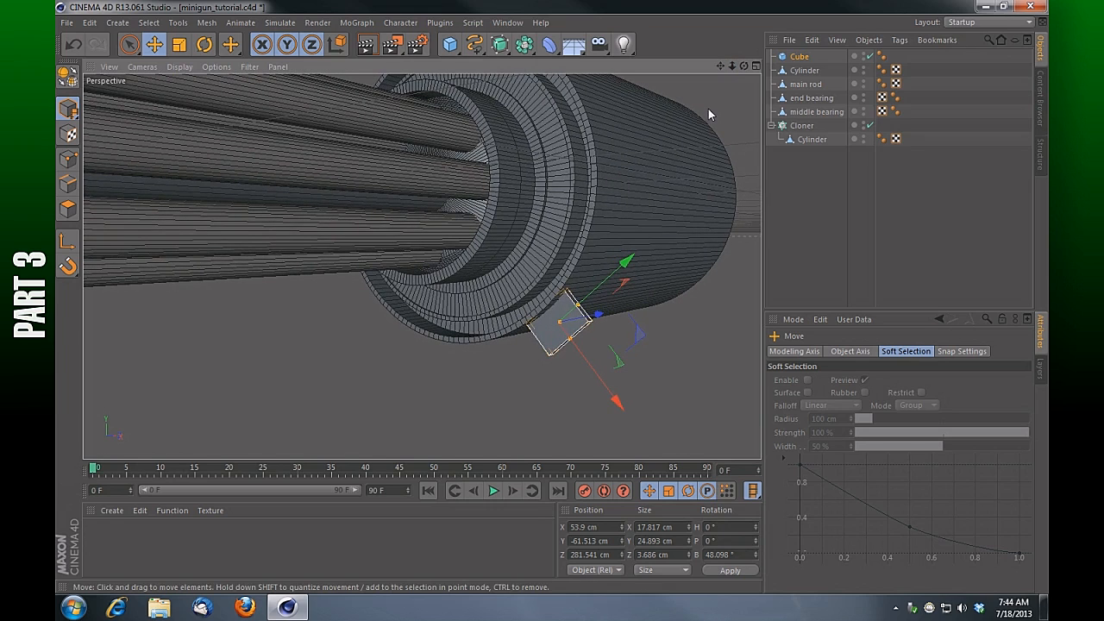
key(c)
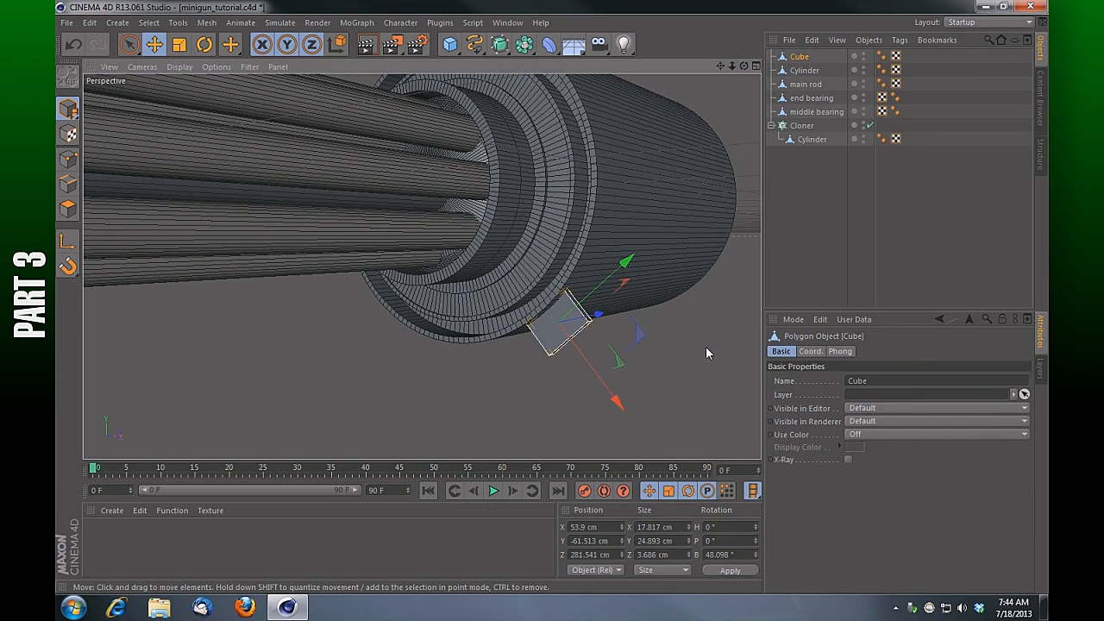
click(707, 342)
mouse_move(721, 66)
mouse_down()
mouse_move(740, 69)
mouse_move(732, 72)
mouse_up()
click(599, 298)
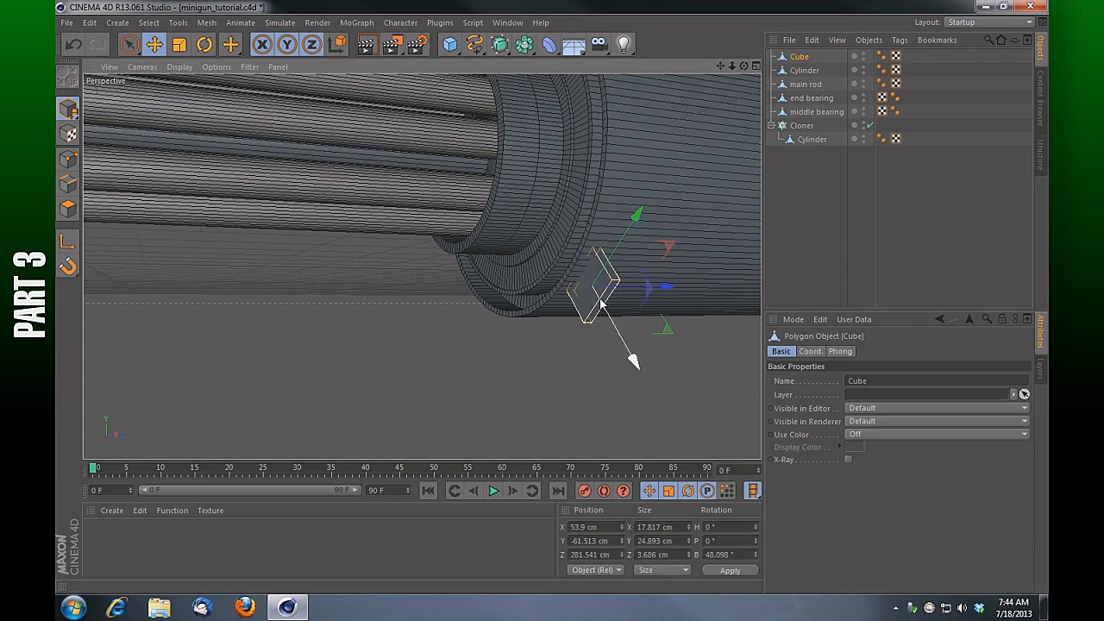
click(67, 209)
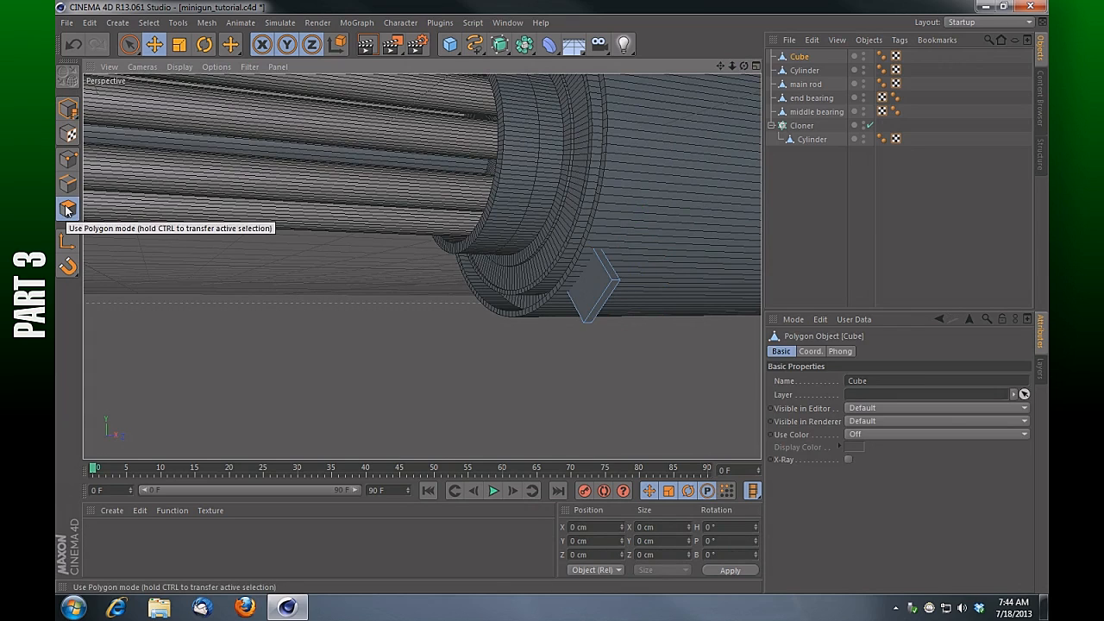
click(597, 311)
click(597, 309)
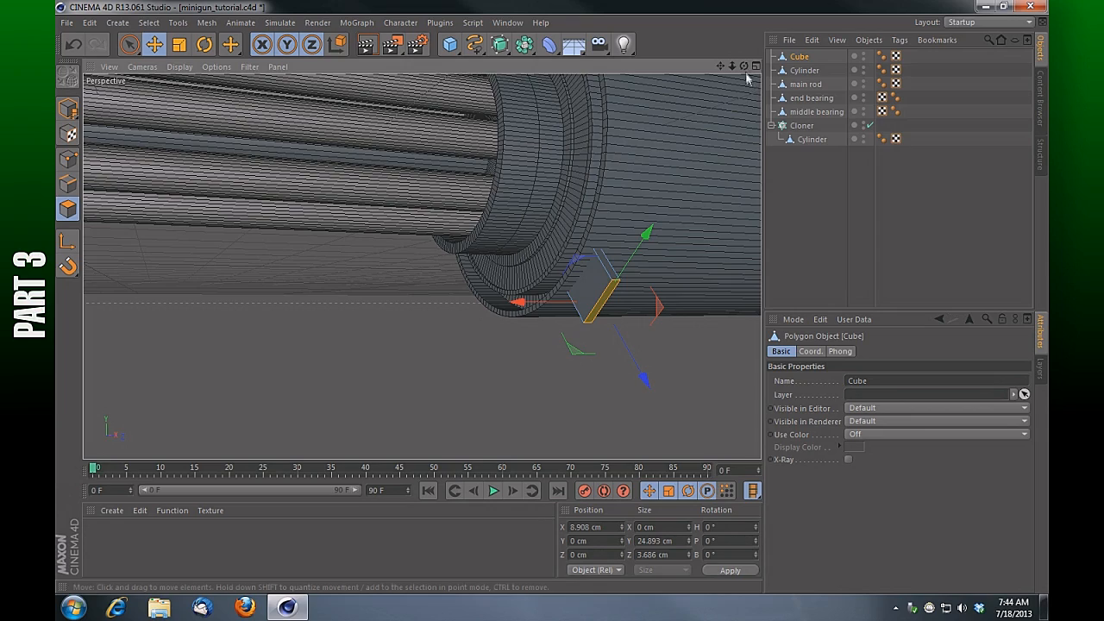
drag(744, 67, 421, 265)
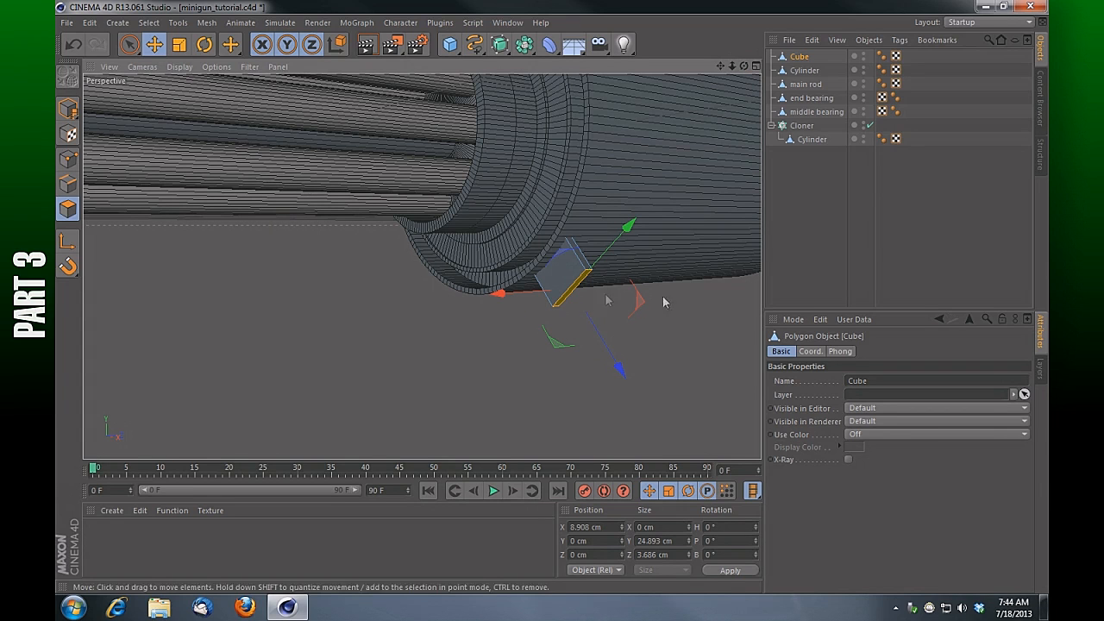
drag(744, 67, 695, 113)
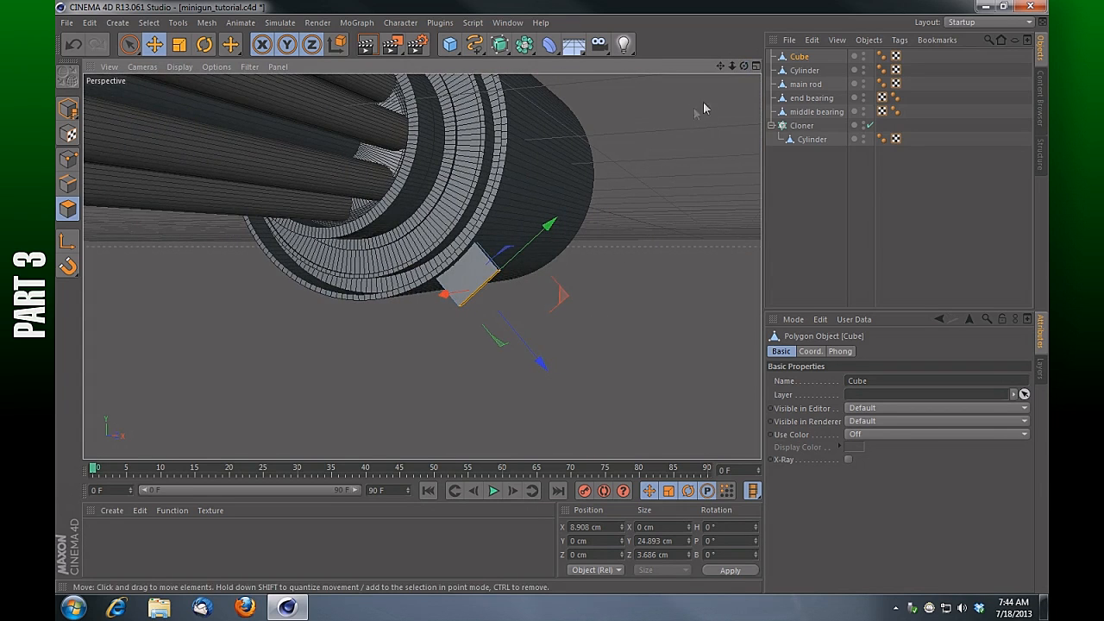
drag(744, 66, 685, 222)
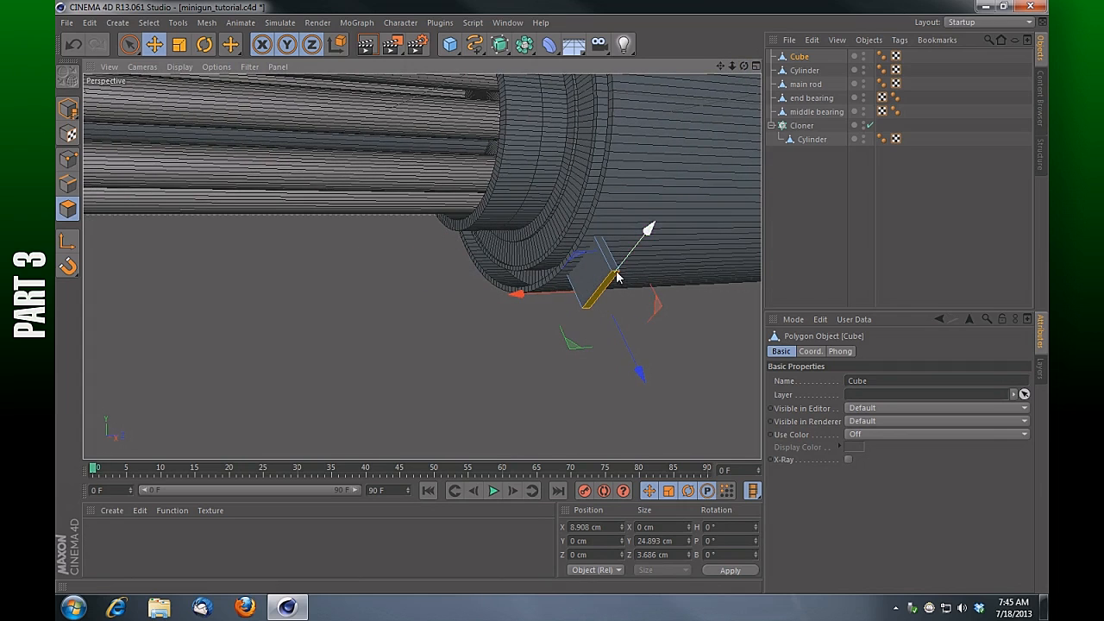
Step: Select the plate's outer corner edge in edge mode and pull it downward to about X 24.9 cm, Y -3.5 cm
click(60, 192)
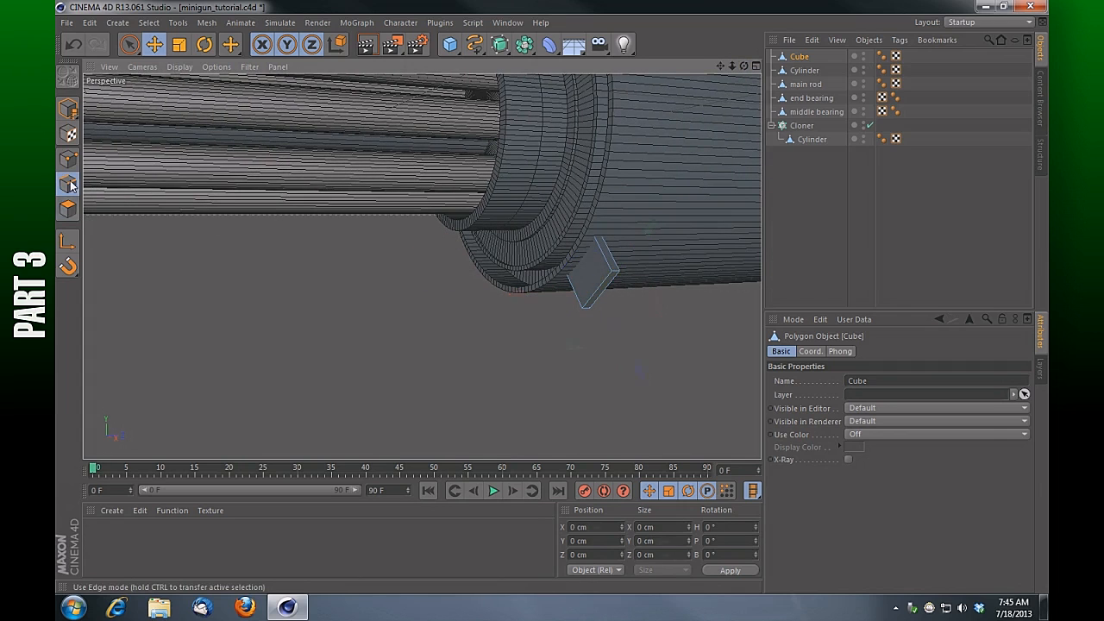
click(615, 273)
drag(744, 66, 677, 73)
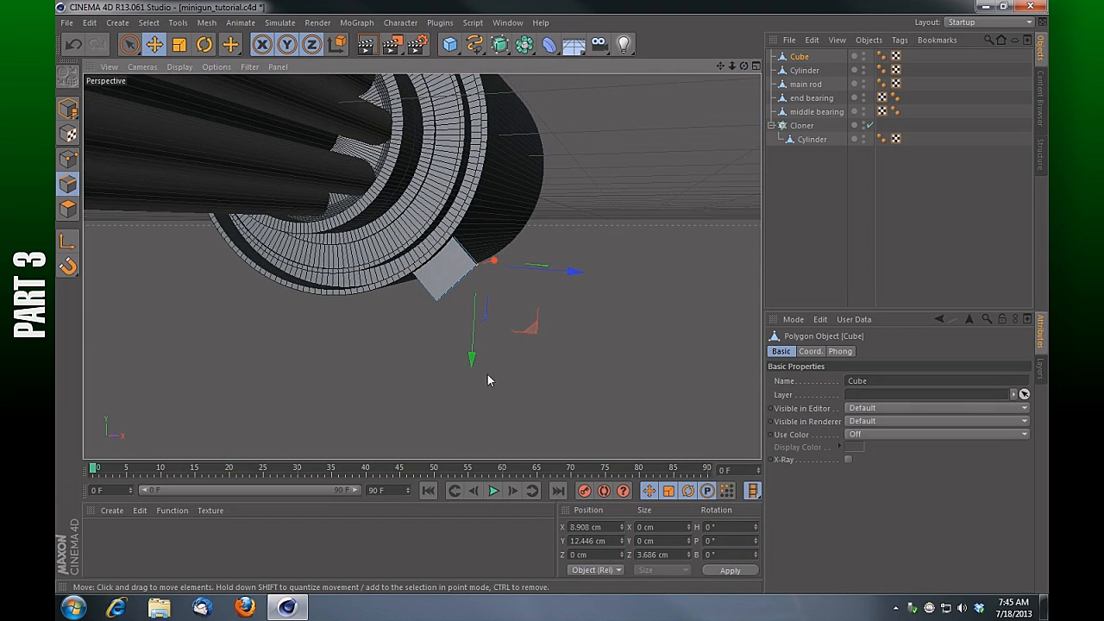
drag(744, 66, 725, 67)
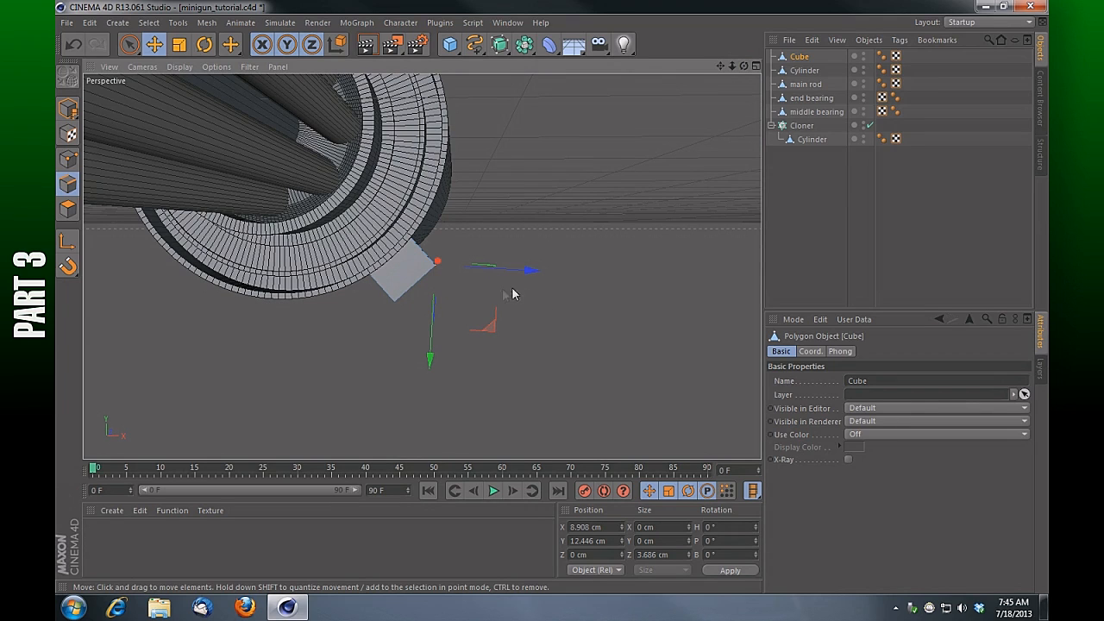
drag(432, 363, 430, 413)
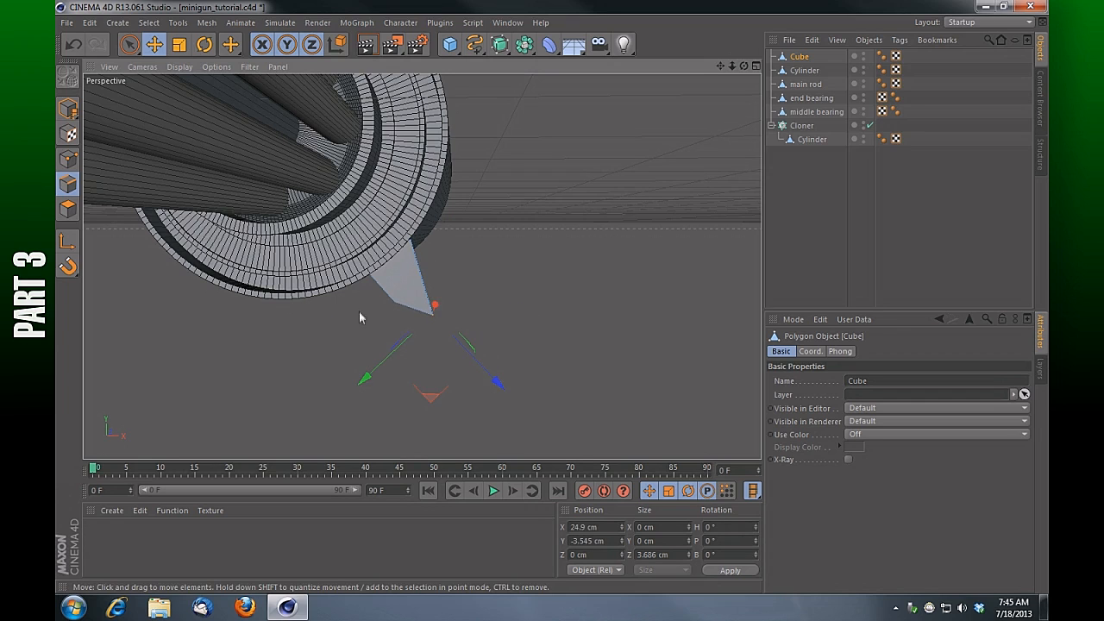
Step: Lower the plate's other bottom corner edge to about X 14.1 cm, Y -16.4 cm, forming a flat bottom
drag(744, 67, 485, 256)
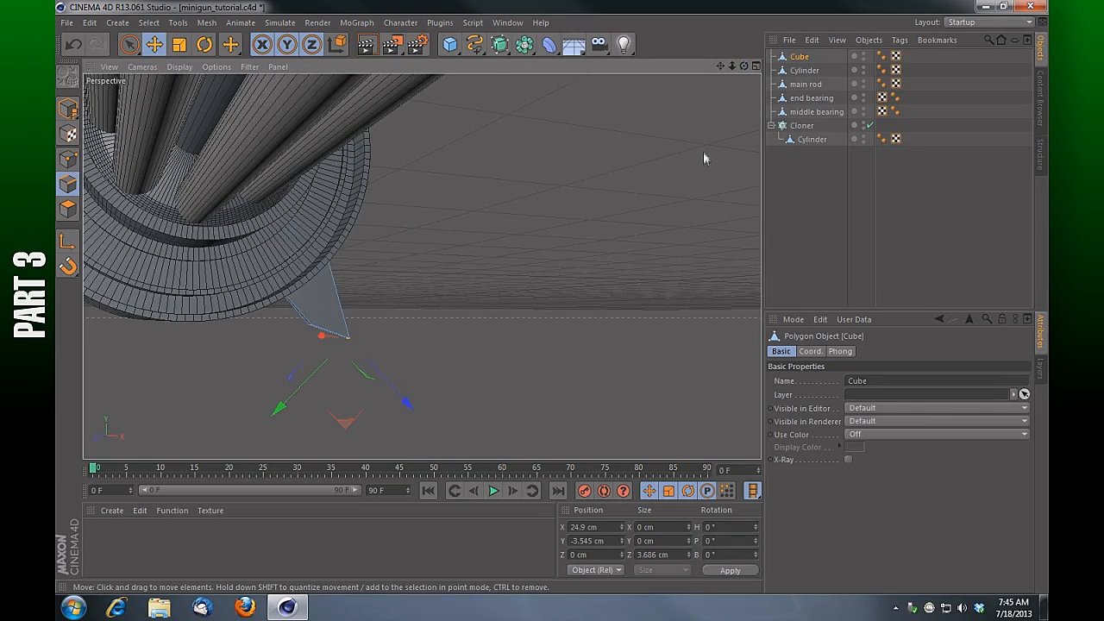
drag(731, 67, 681, 111)
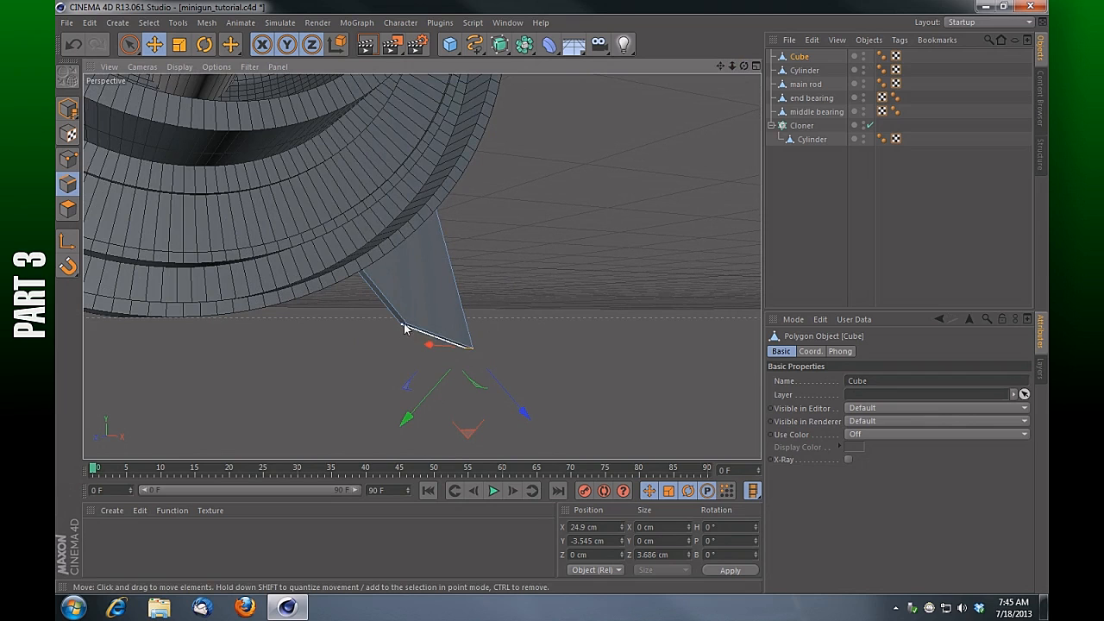
mouse_move(742, 68)
mouse_down()
mouse_move(421, 265)
mouse_move(734, 69)
mouse_up()
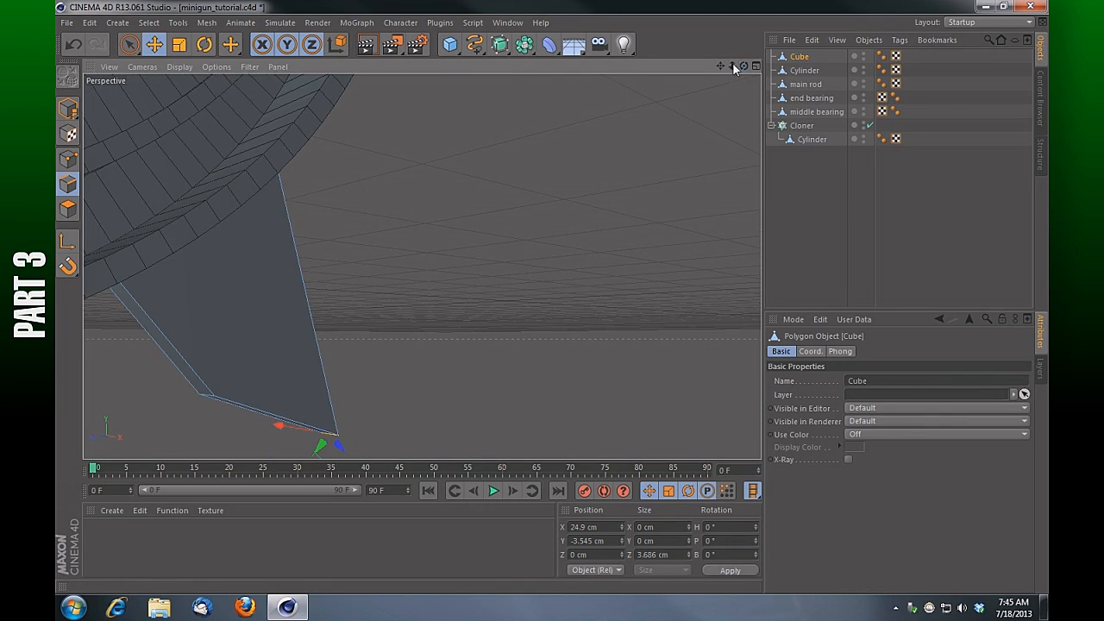
drag(422, 266, 721, 66)
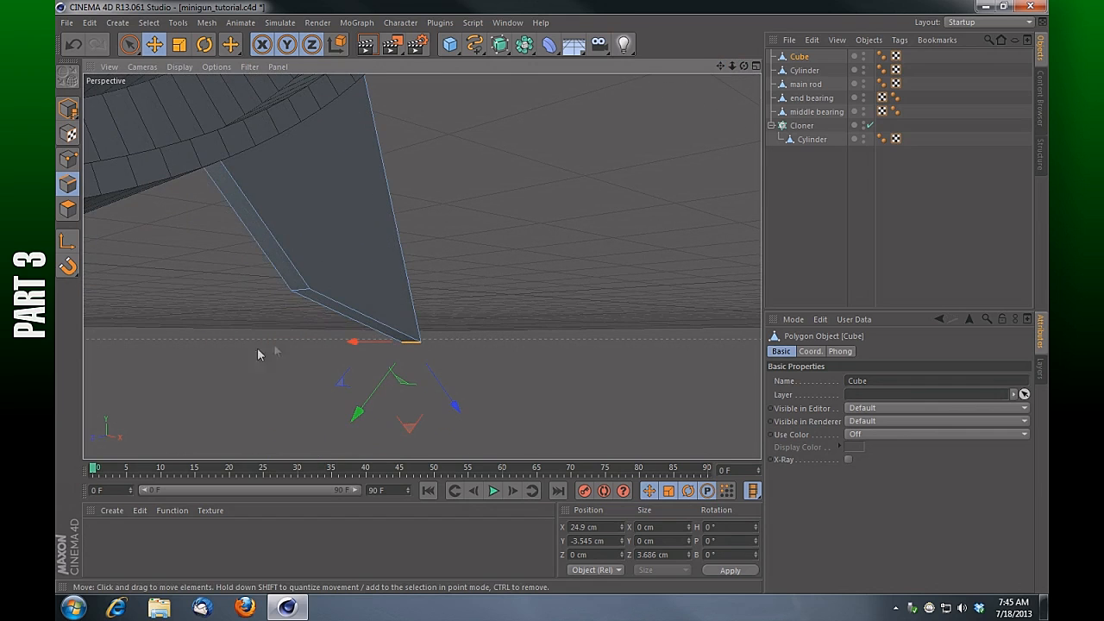
click(300, 294)
drag(733, 66, 422, 268)
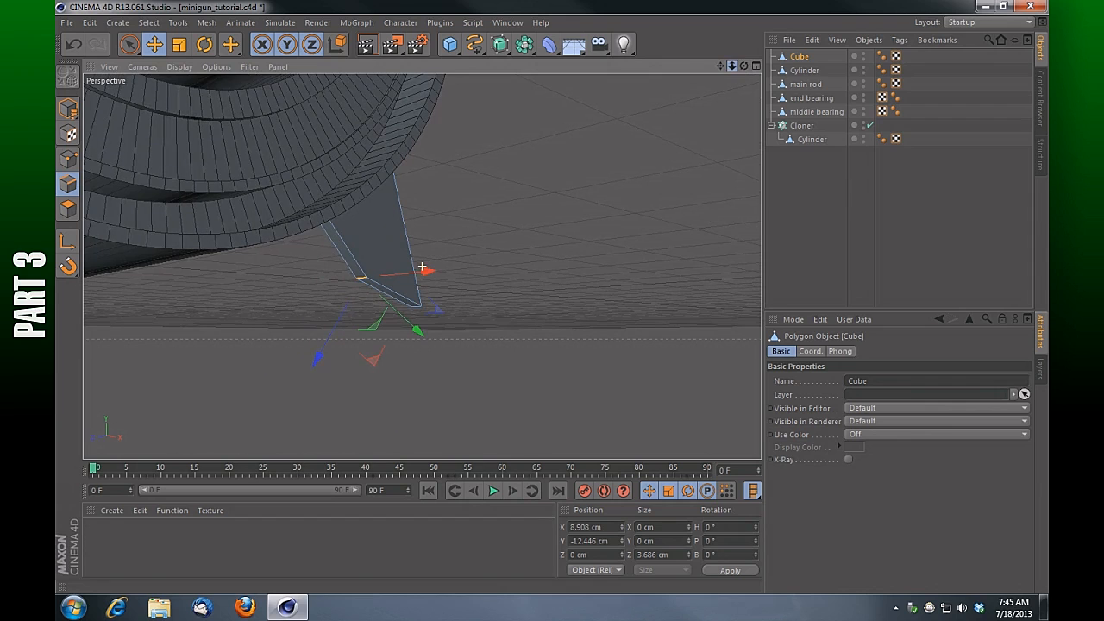
mouse_move(743, 66)
mouse_down()
mouse_move(422, 264)
mouse_move(744, 66)
mouse_up()
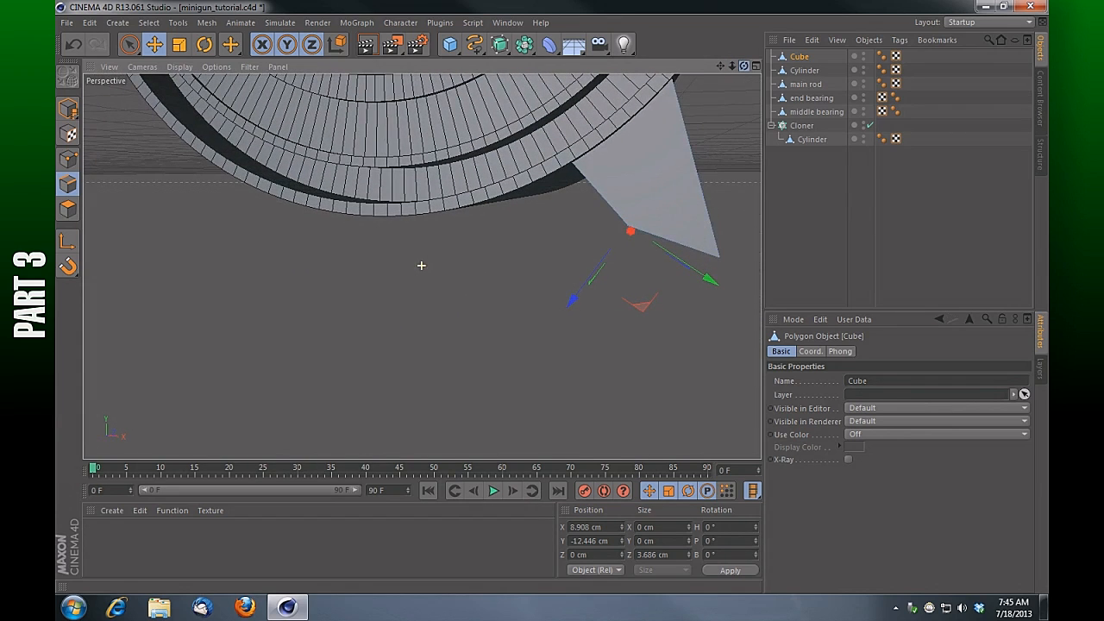
drag(641, 308, 641, 342)
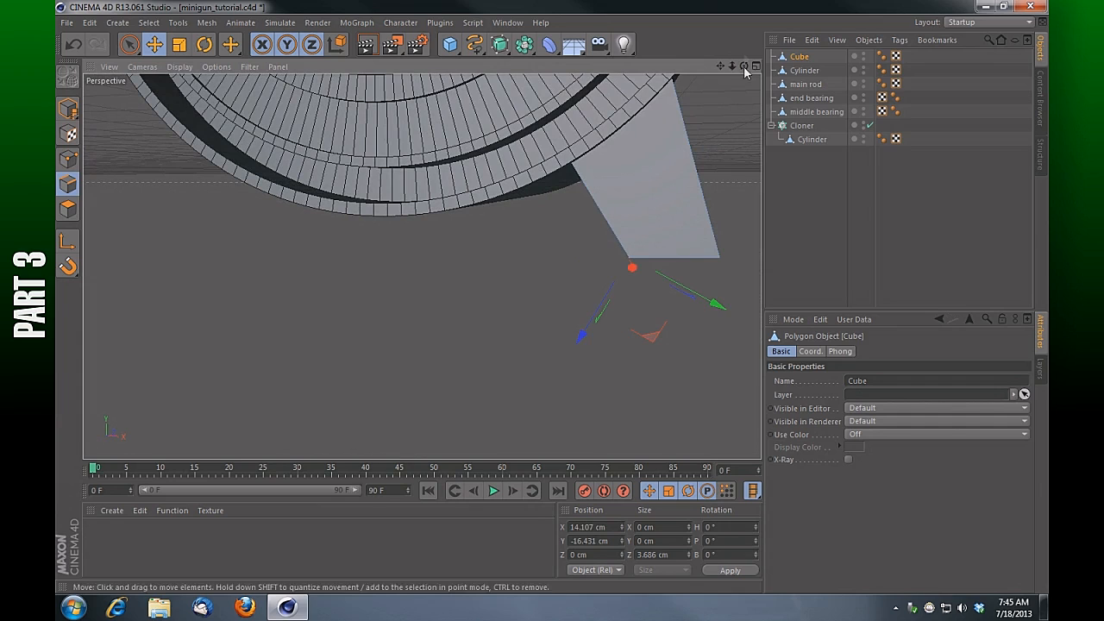
Step: Readjust the plate's first lowered corner edge to about X 25.4 cm, Y -4 cm
drag(730, 69, 559, 168)
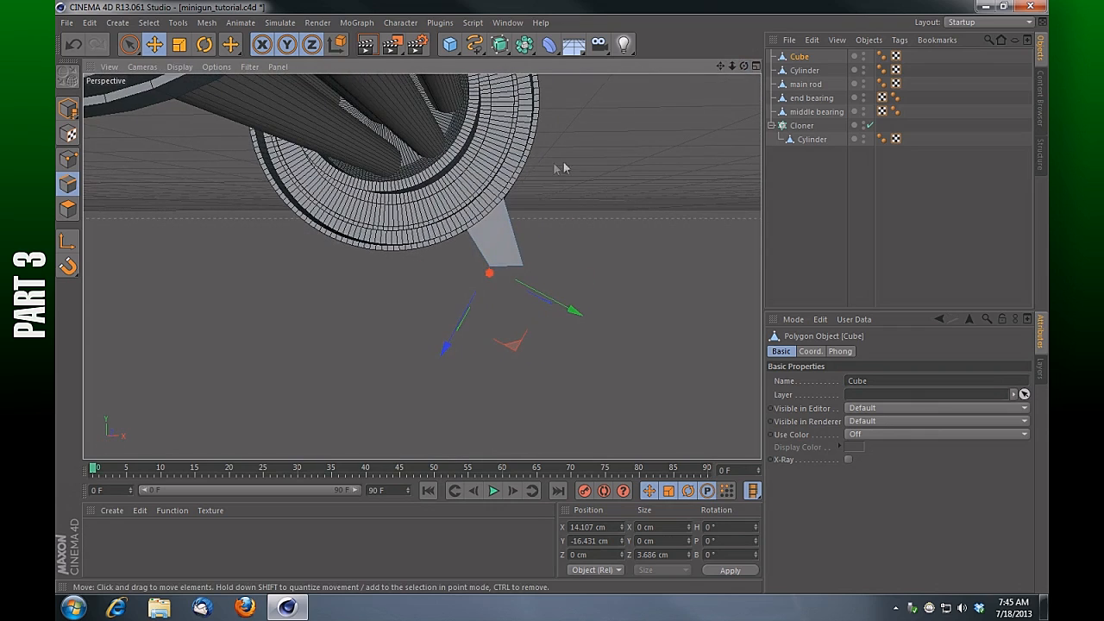
drag(732, 66, 644, 239)
drag(743, 65, 391, 348)
drag(733, 67, 421, 265)
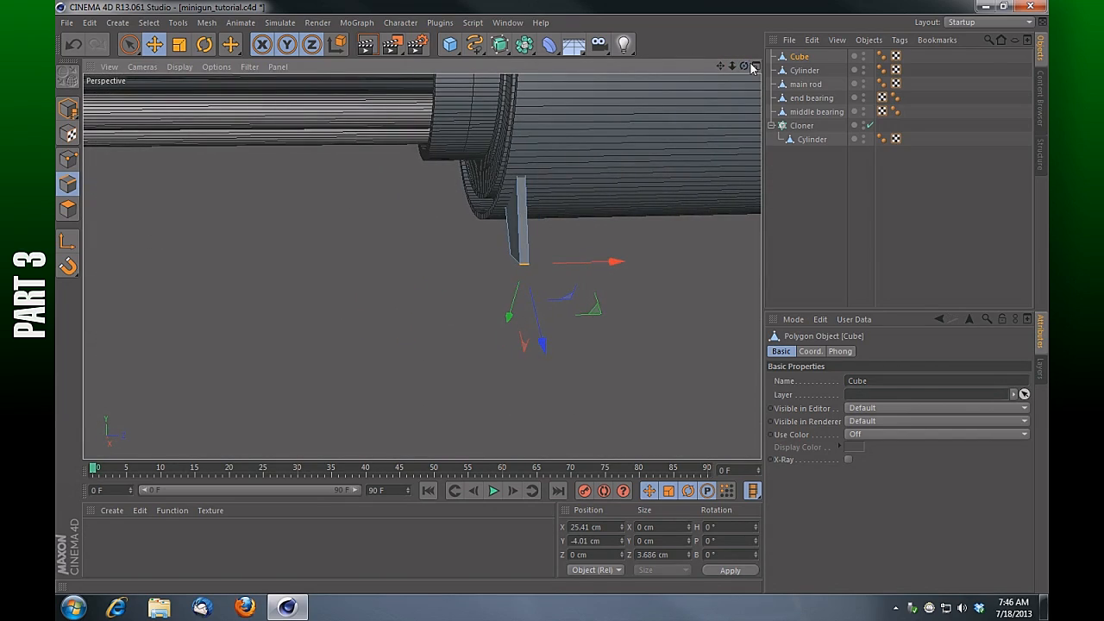
drag(739, 69, 674, 203)
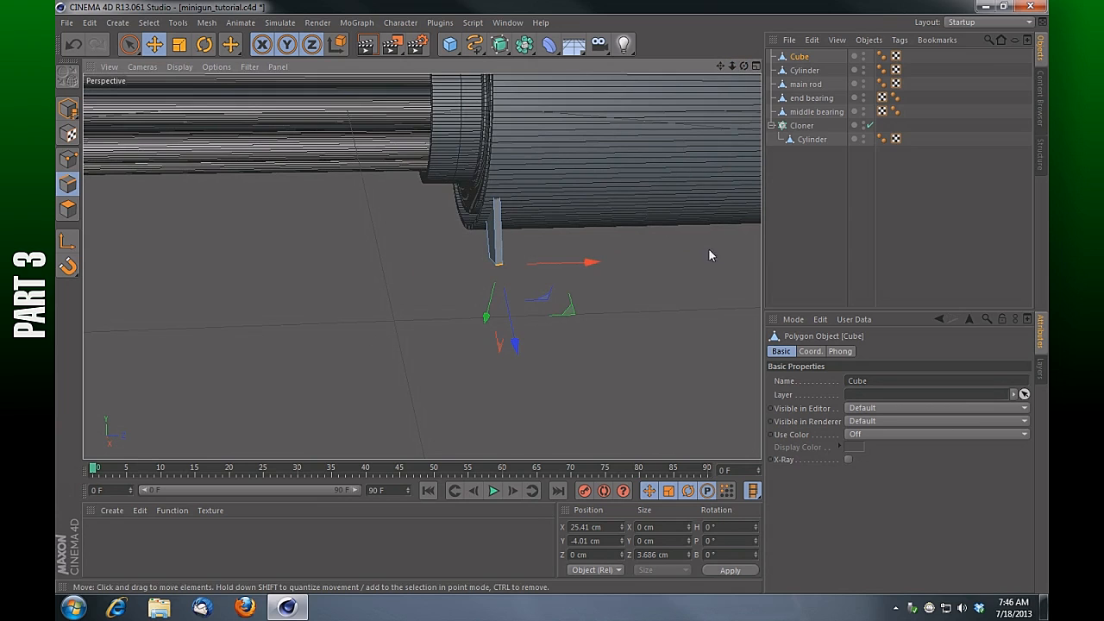
Step: Select the plate's bottom polygon in polygon mode with Live Selection
drag(129, 44, 161, 67)
drag(744, 66, 421, 266)
drag(732, 66, 421, 264)
click(68, 208)
click(362, 416)
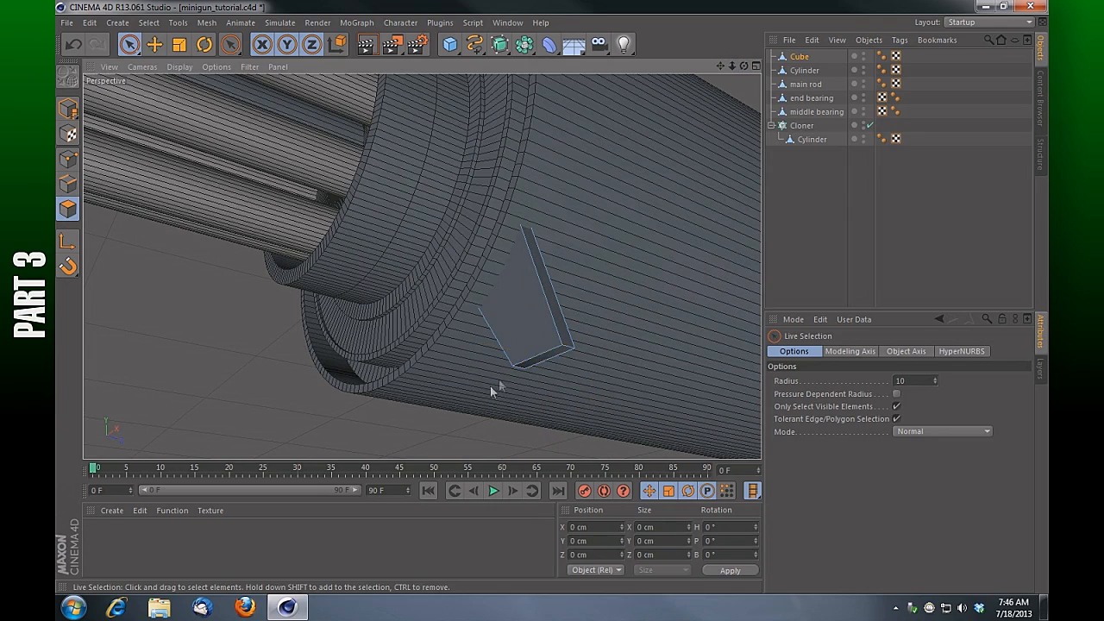
click(555, 356)
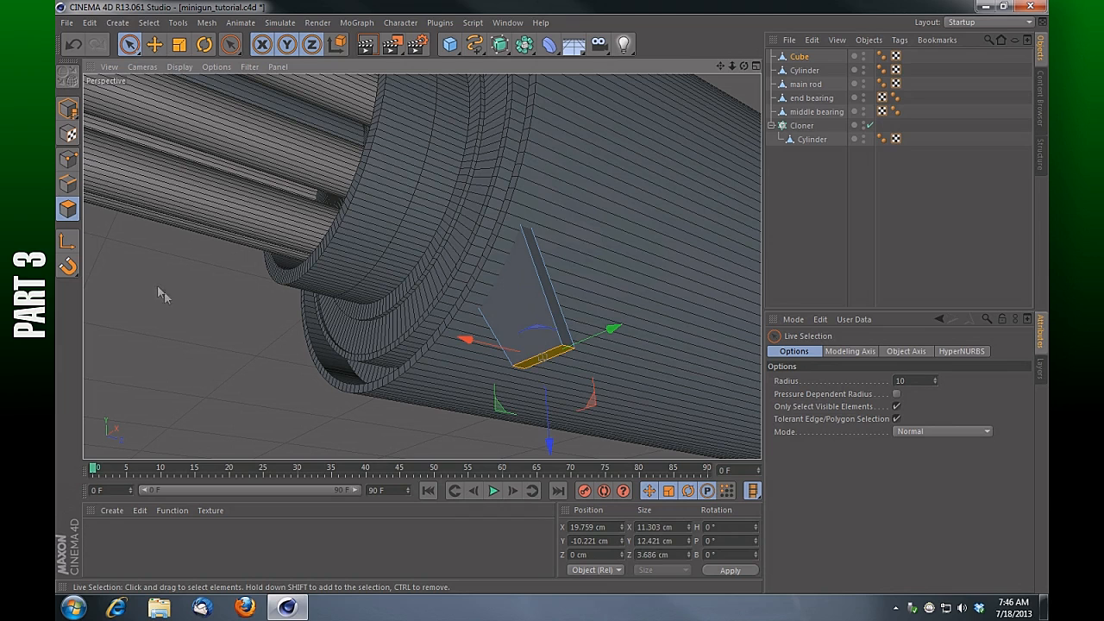
Step: Enable axis modification and shift the bottom polygon's axis along Z toward the rear cylinder to about 3.1 cm
click(69, 243)
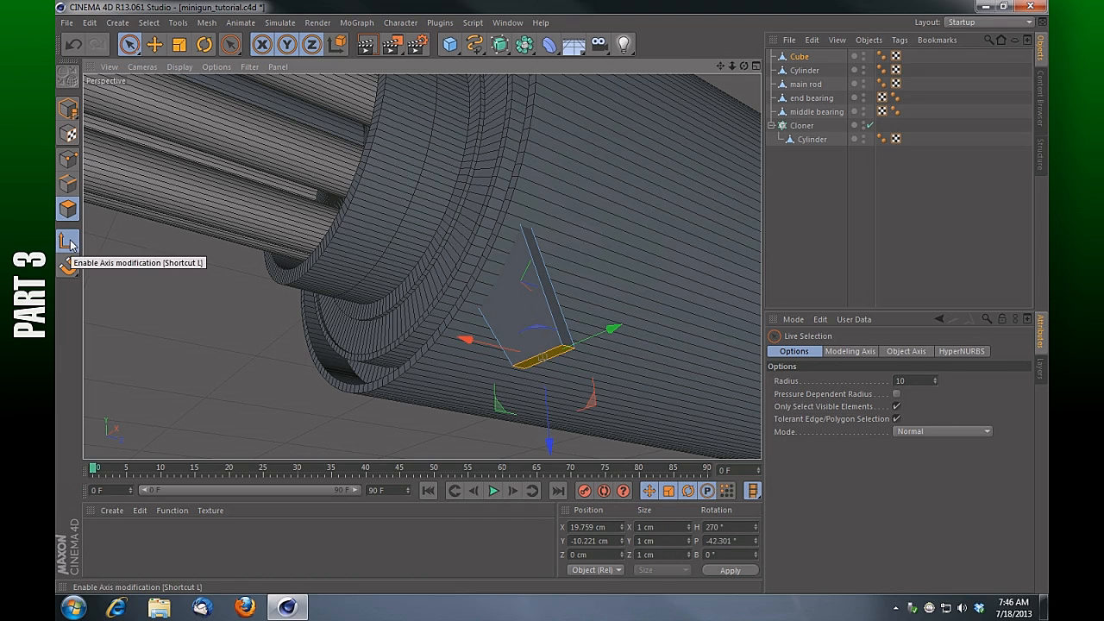
drag(731, 66, 422, 266)
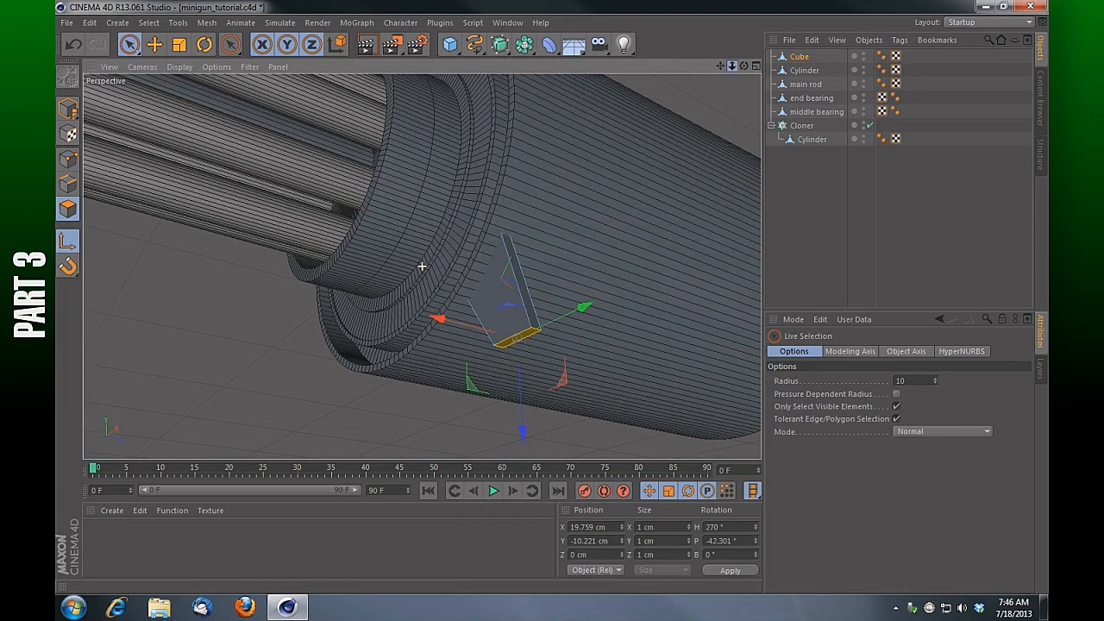
drag(748, 66, 422, 263)
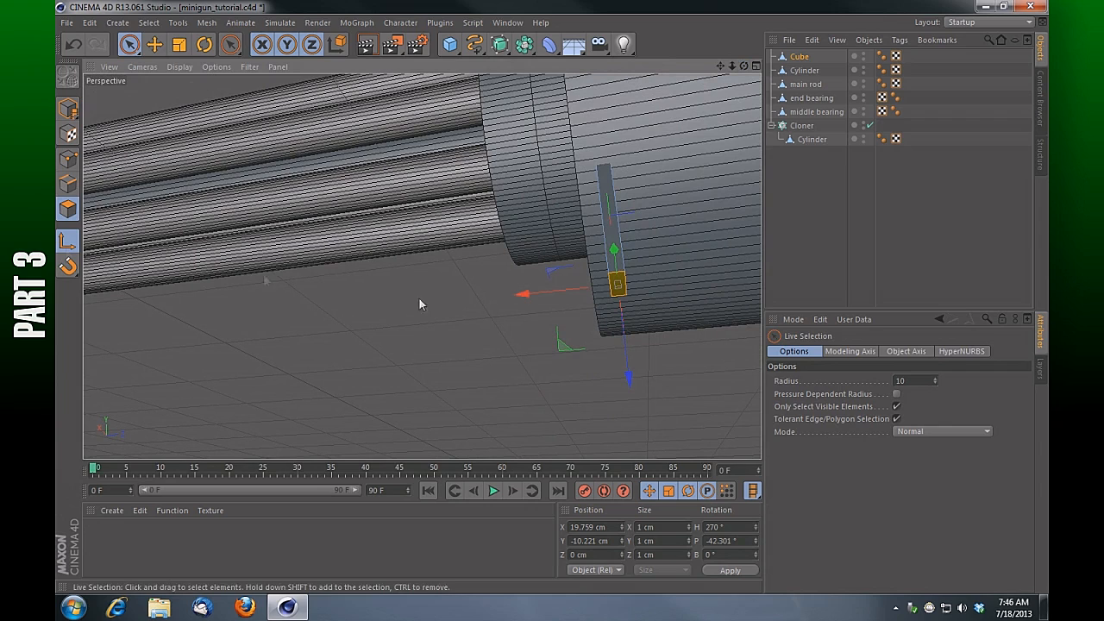
drag(523, 296, 532, 301)
drag(731, 66, 743, 137)
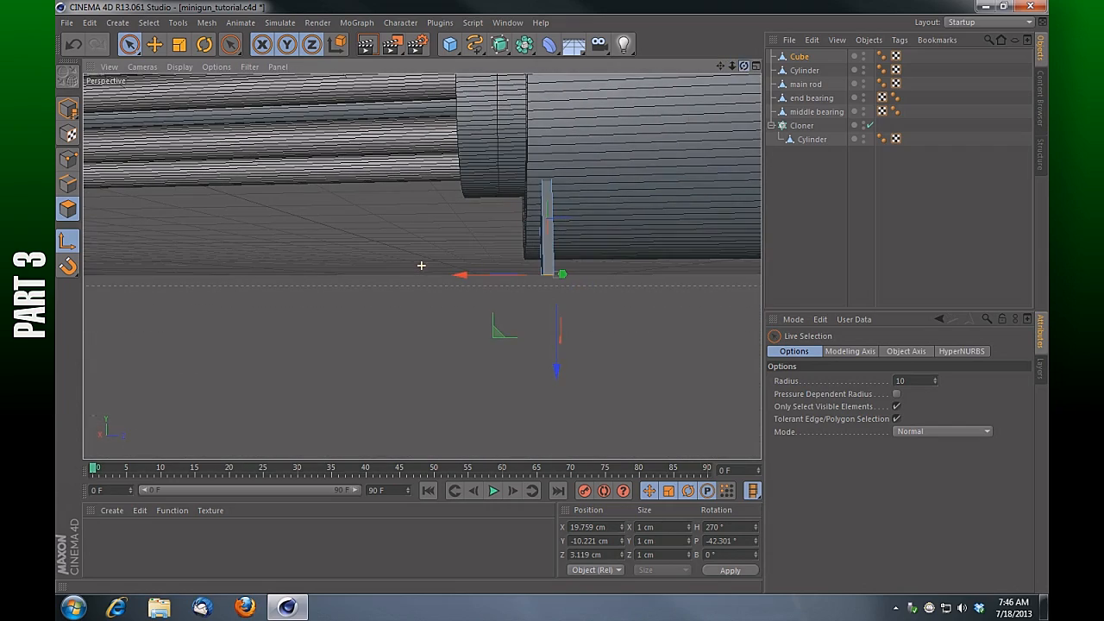
drag(731, 69, 645, 0)
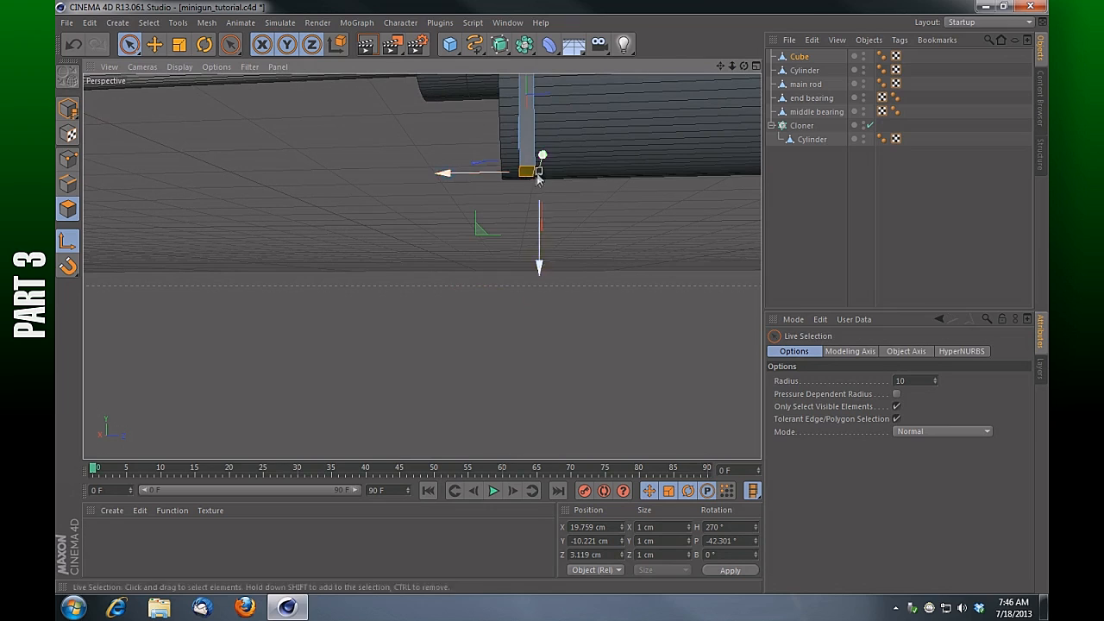
Step: Turn off axis modification for the plate's bottom polygon, activate Rotate, and check the bracket's bend in the reference render
drag(732, 68, 728, 70)
click(70, 243)
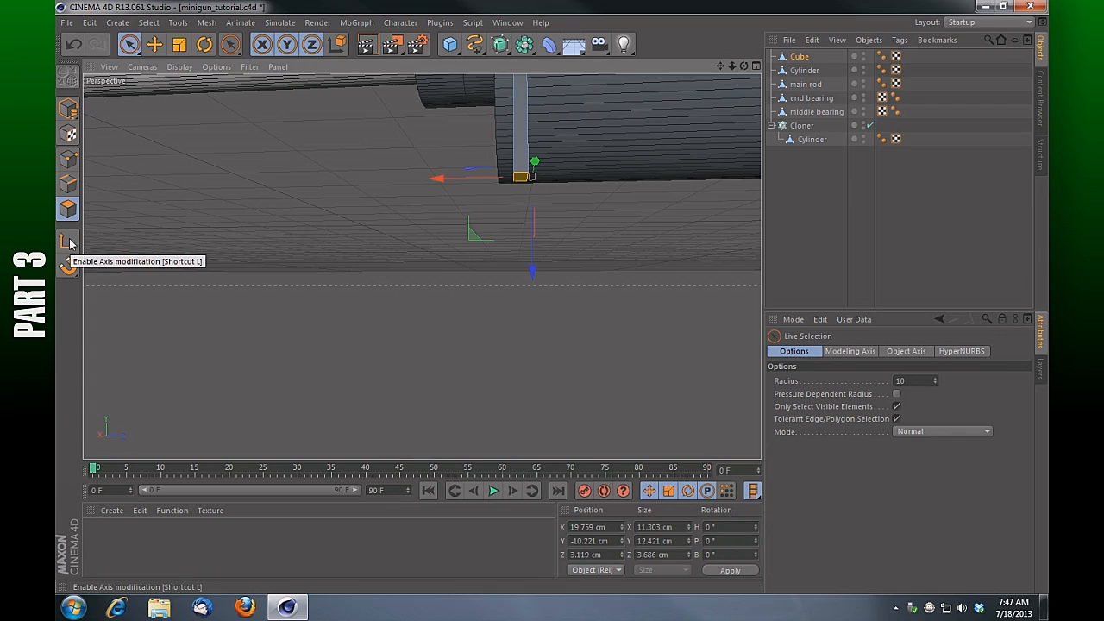
click(207, 45)
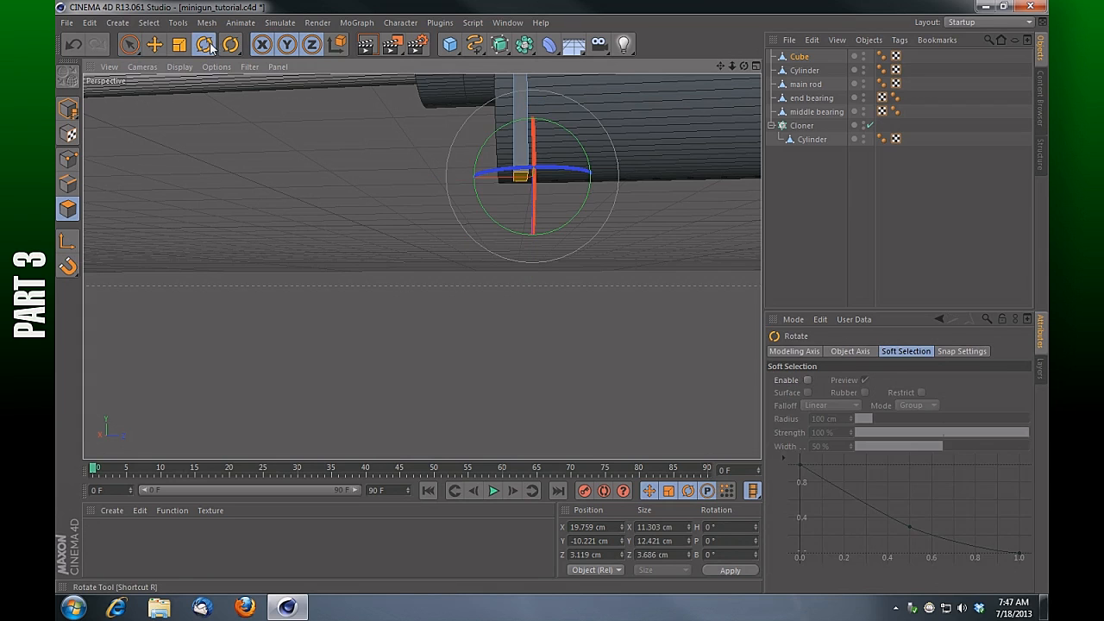
click(986, 6)
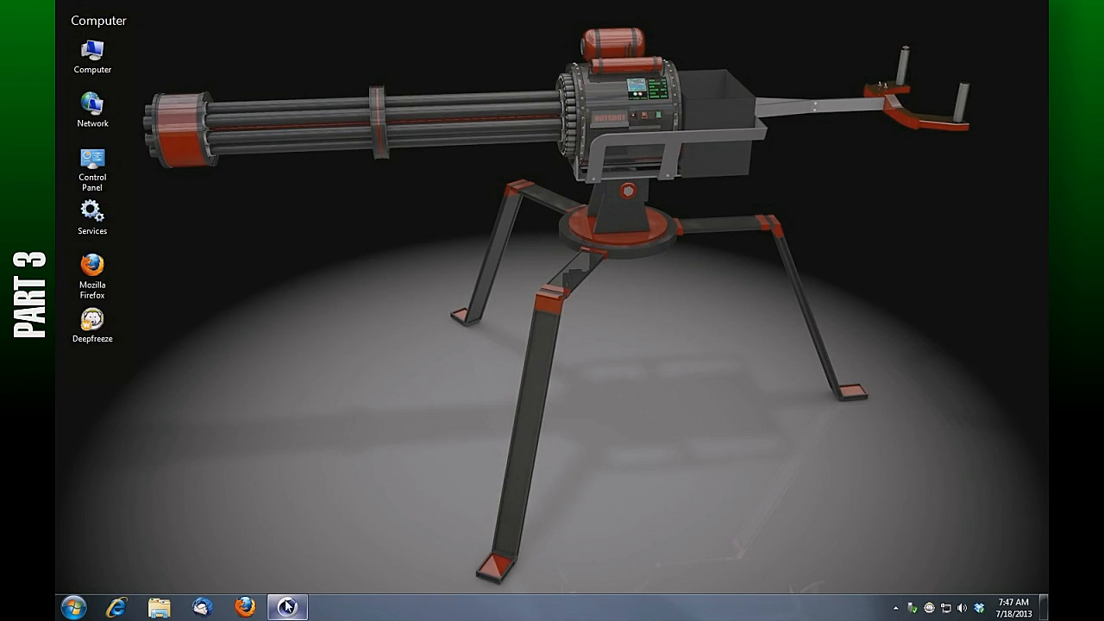
click(287, 607)
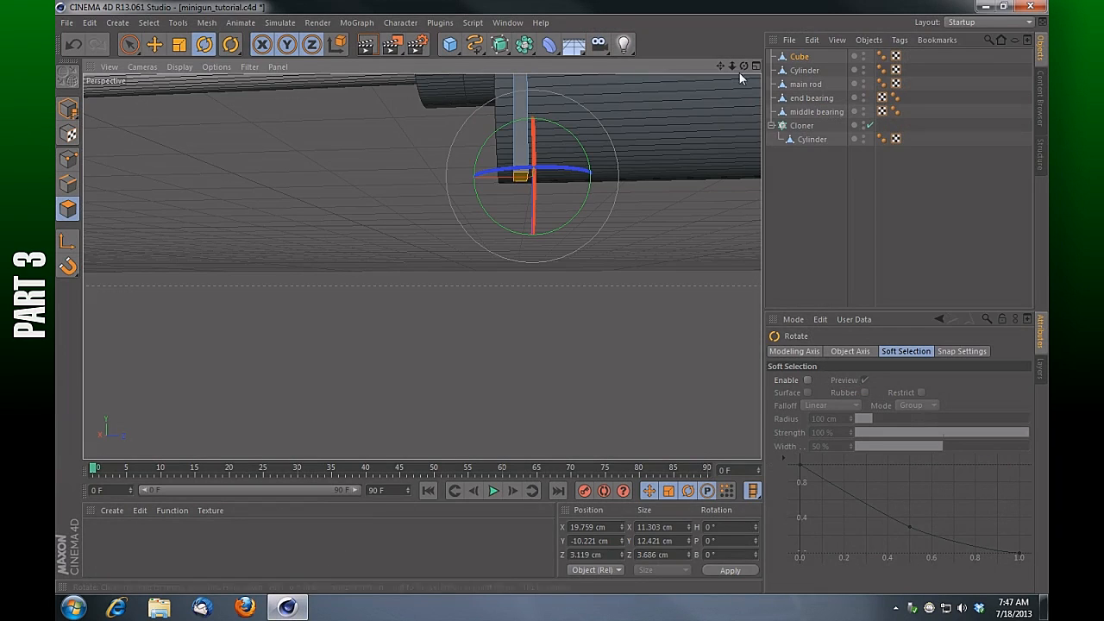
click(68, 245)
drag(730, 64, 671, 153)
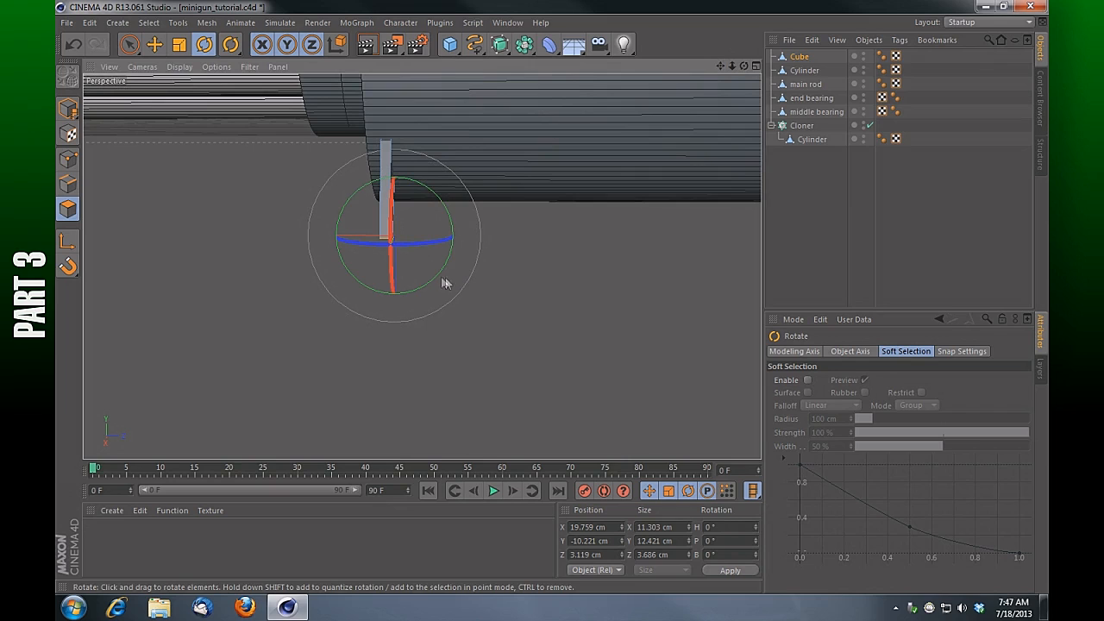
drag(436, 280, 452, 249)
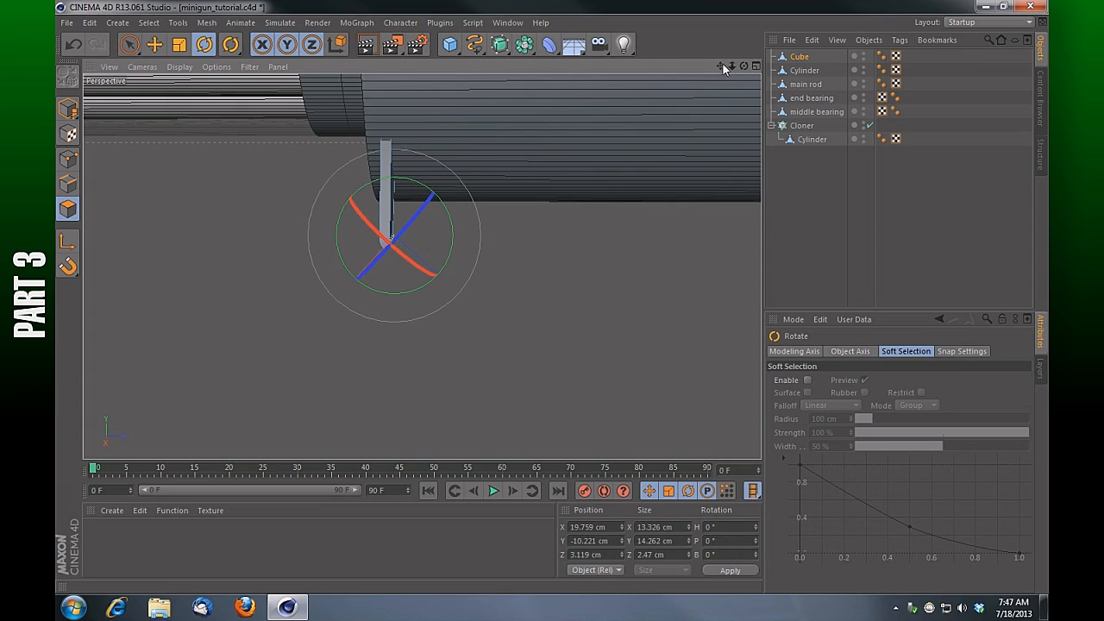
drag(731, 67, 421, 266)
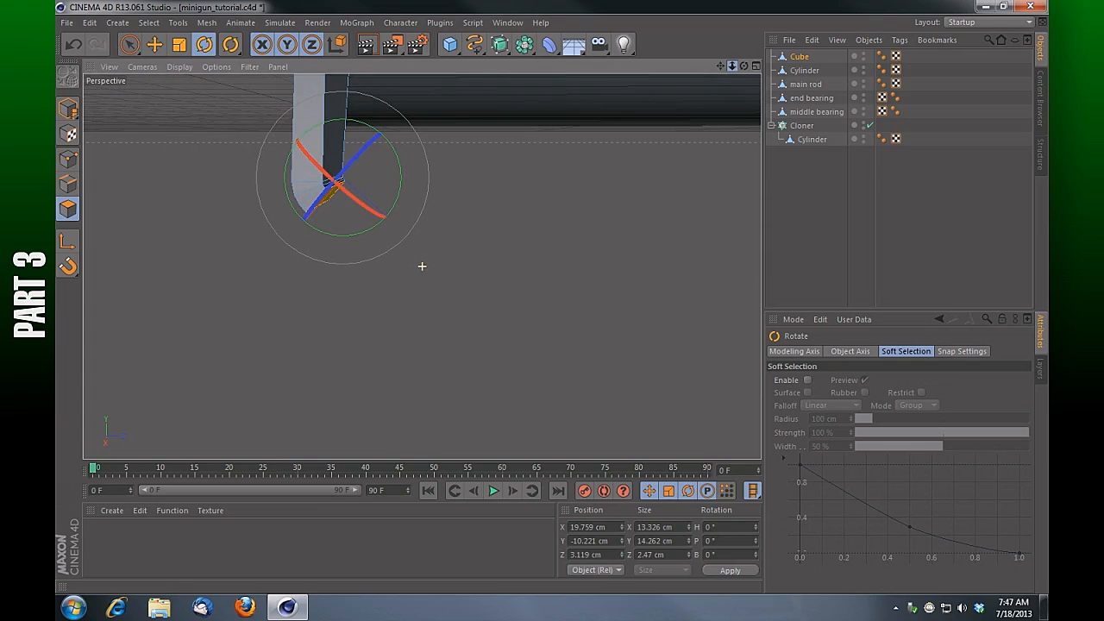
drag(720, 67, 831, 78)
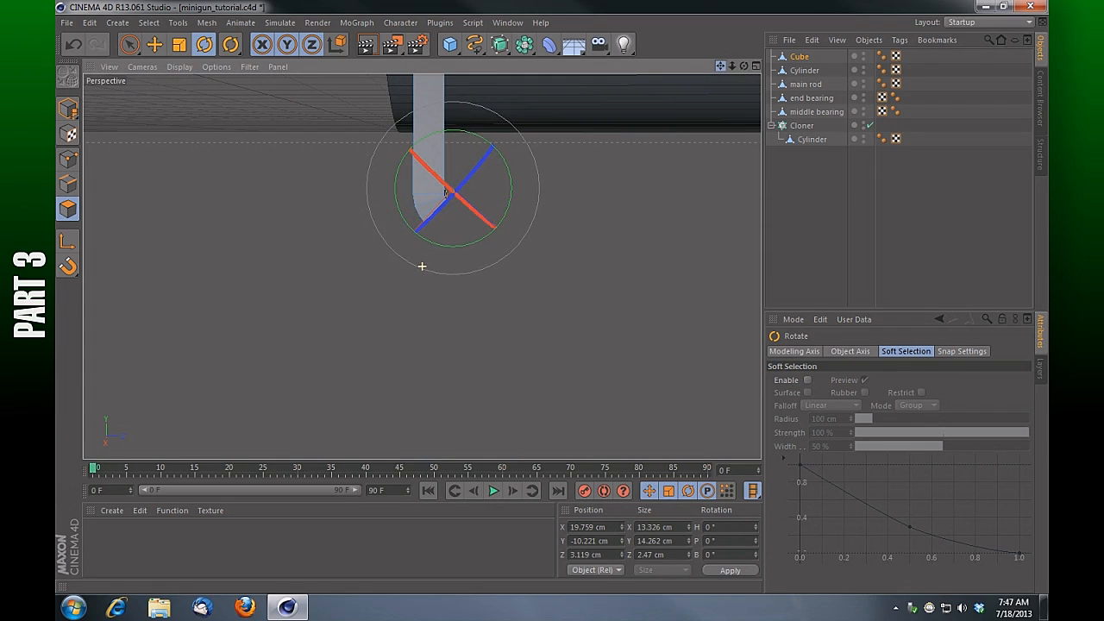
key(ctrl+z)
key(ctrl+z)
key(ctrl+z)
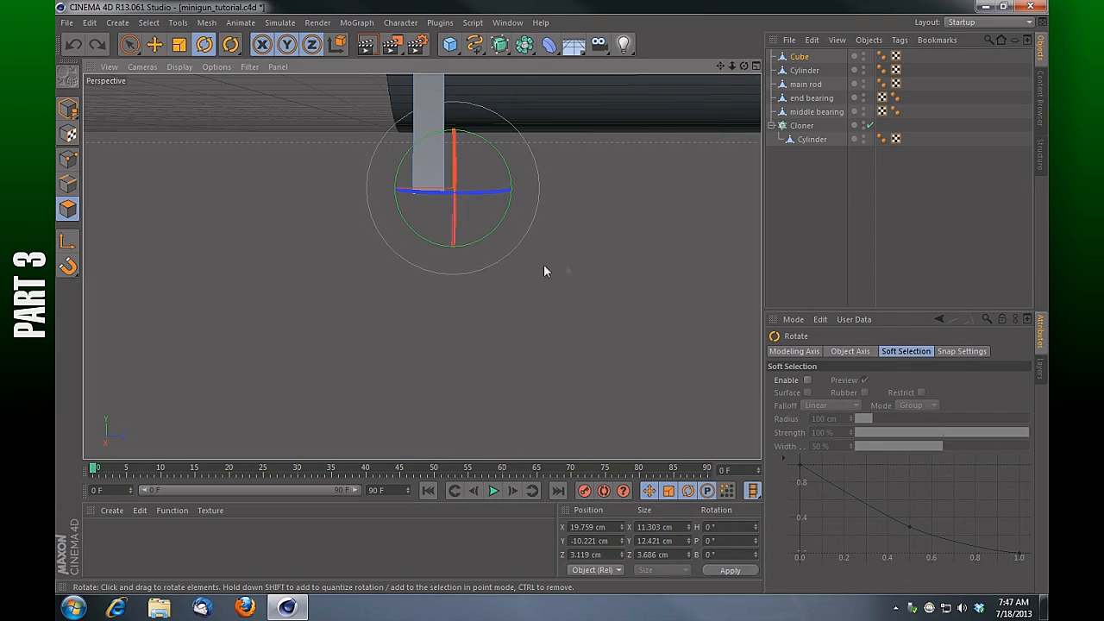
Step: Extrude the plate's bottom polygon in small rotations around its shifted axis, forming a curved bend of about 90° toward the rear cylinder
drag(494, 230, 505, 216)
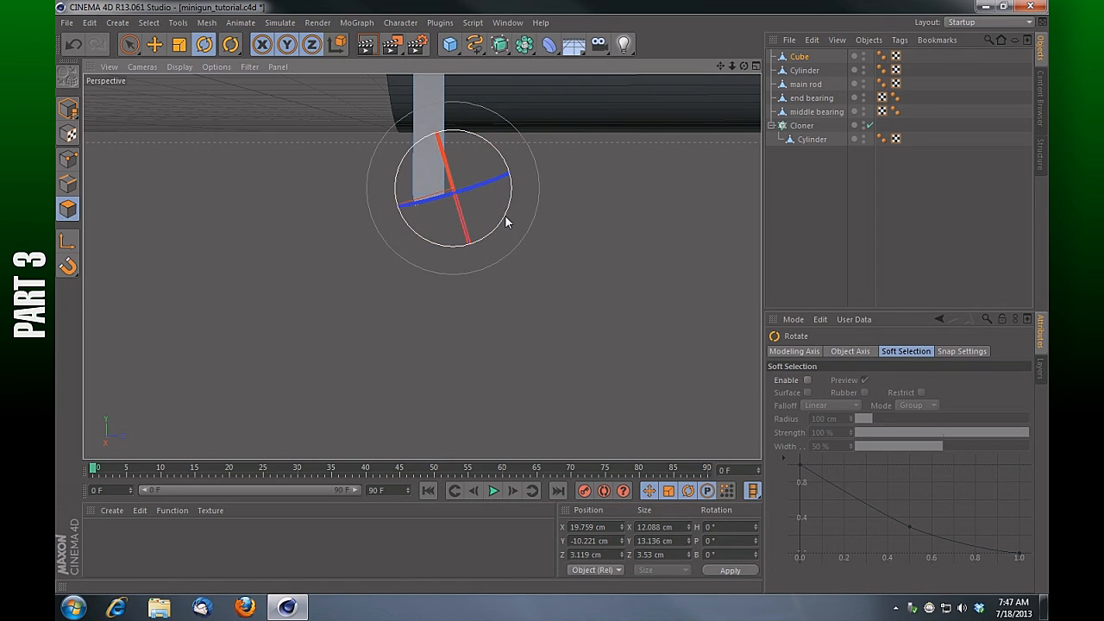
drag(486, 232, 515, 177)
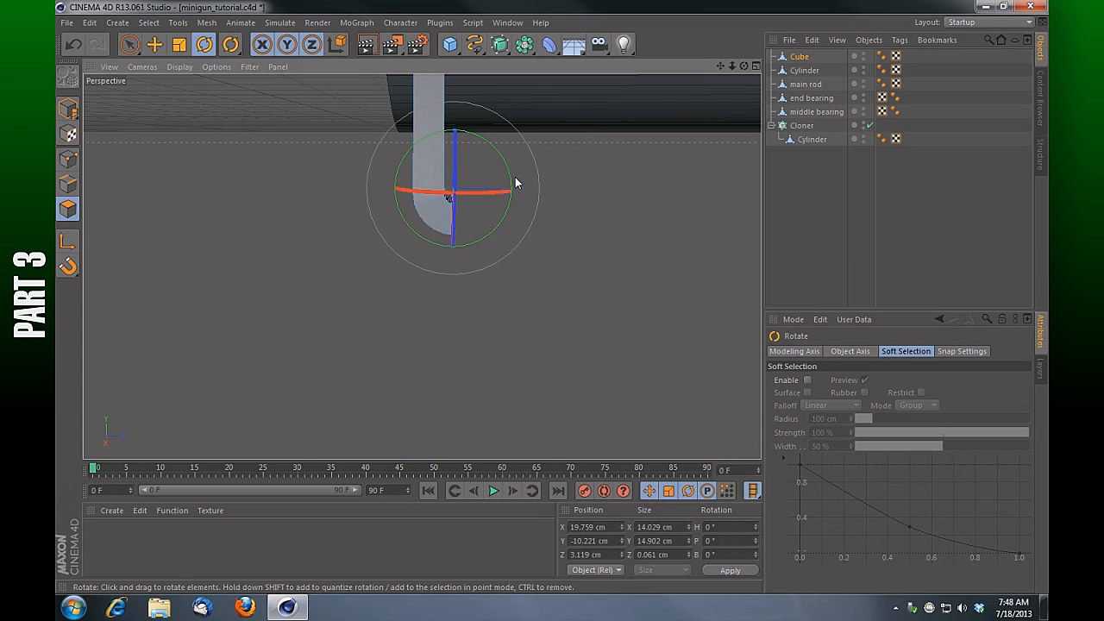
drag(732, 67, 662, 67)
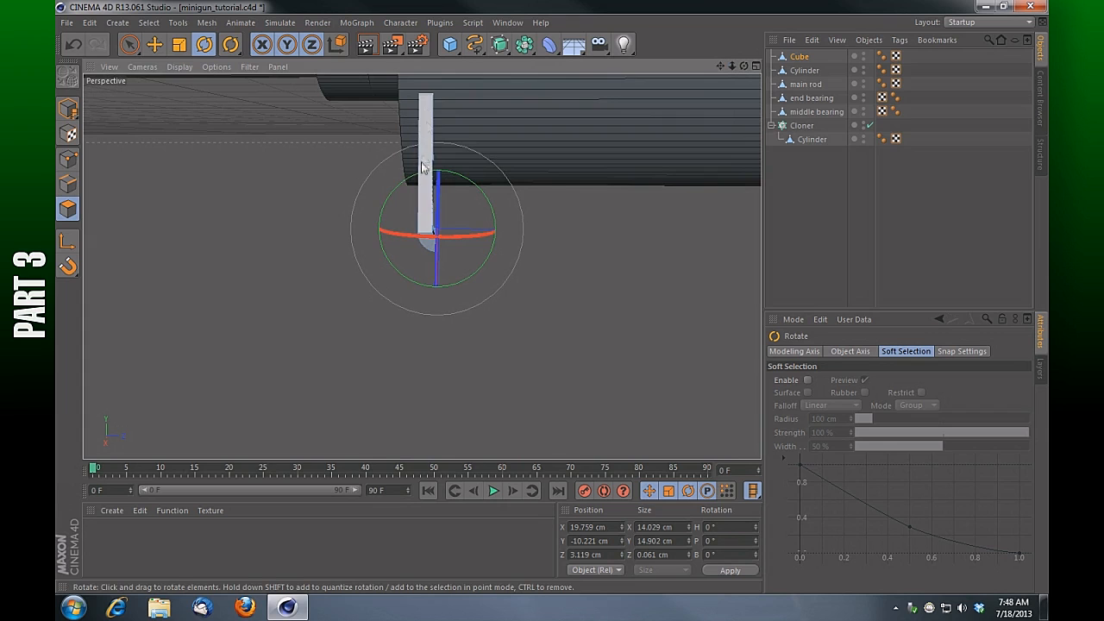
mouse_move(732, 67)
mouse_down()
mouse_move(820, 66)
mouse_move(739, 67)
mouse_up()
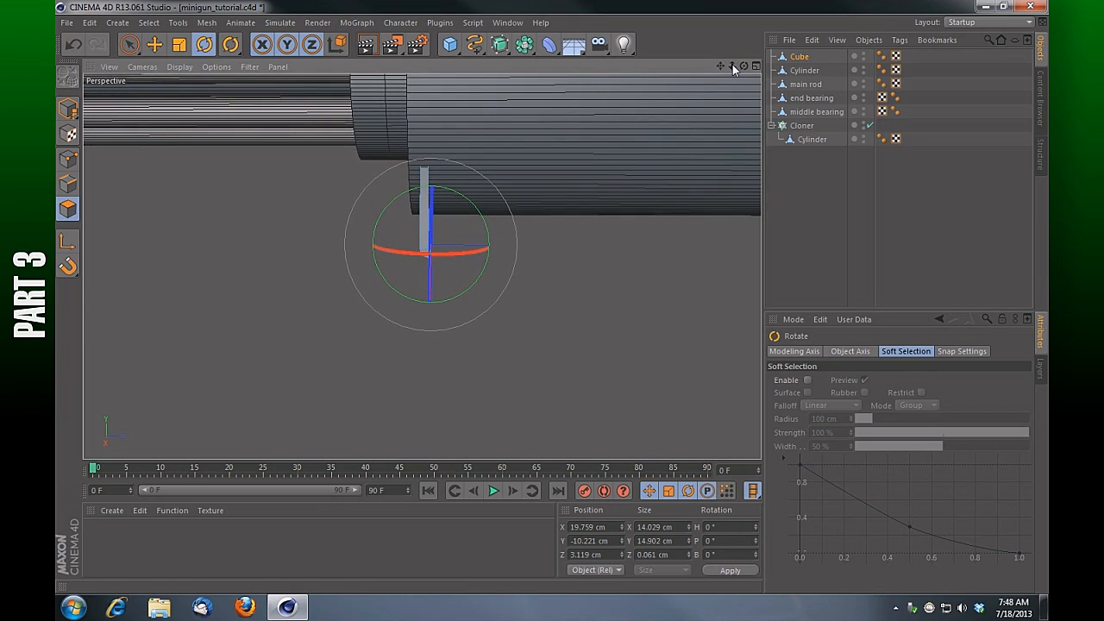
drag(735, 65, 780, 67)
Step: Clear the polygon selection and select the bend's end polygon facing the back of the rear cylinder, with the Move tool active
click(159, 43)
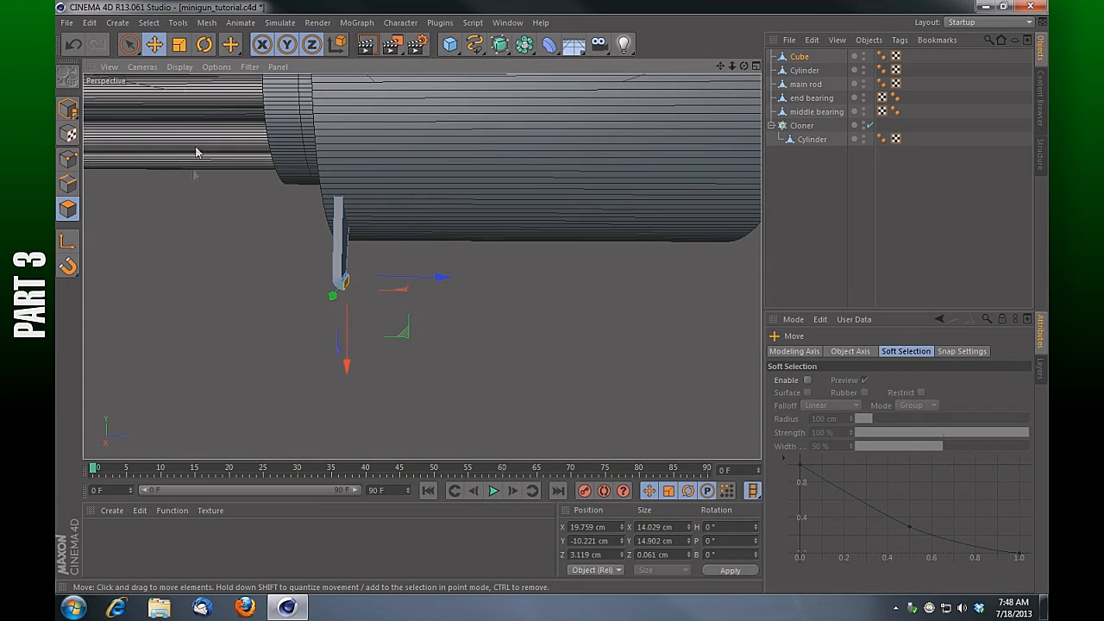
click(623, 332)
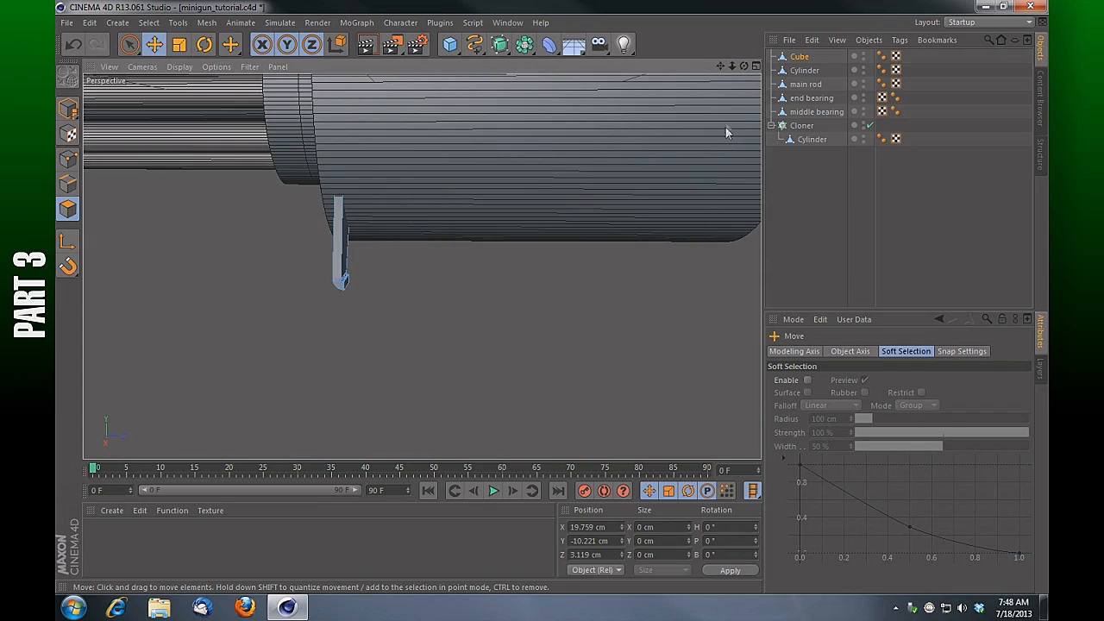
drag(732, 66, 422, 266)
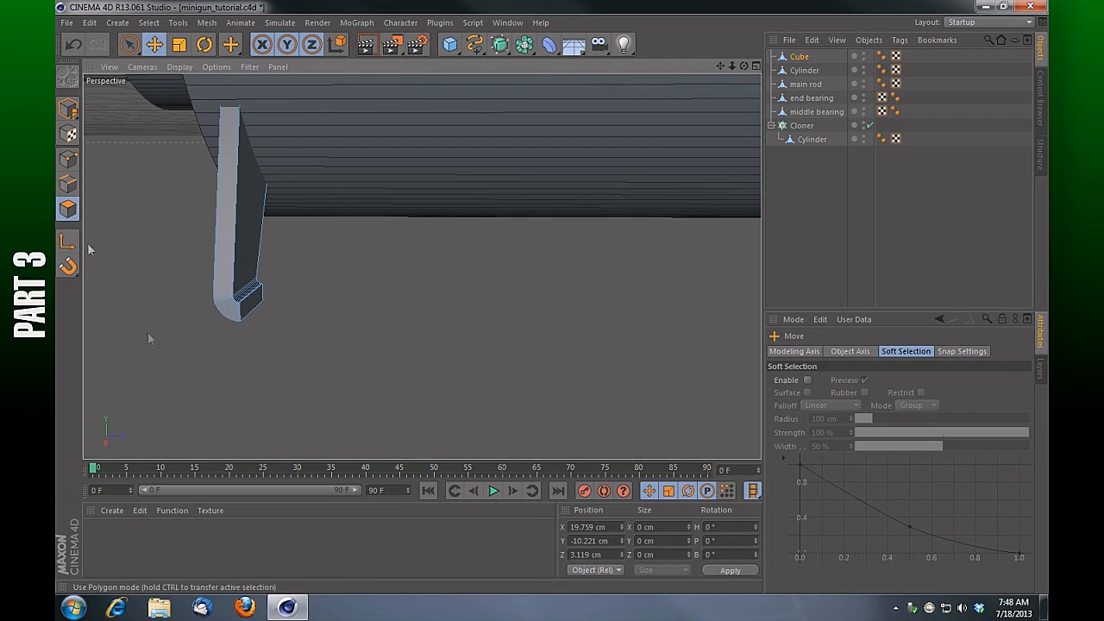
click(253, 307)
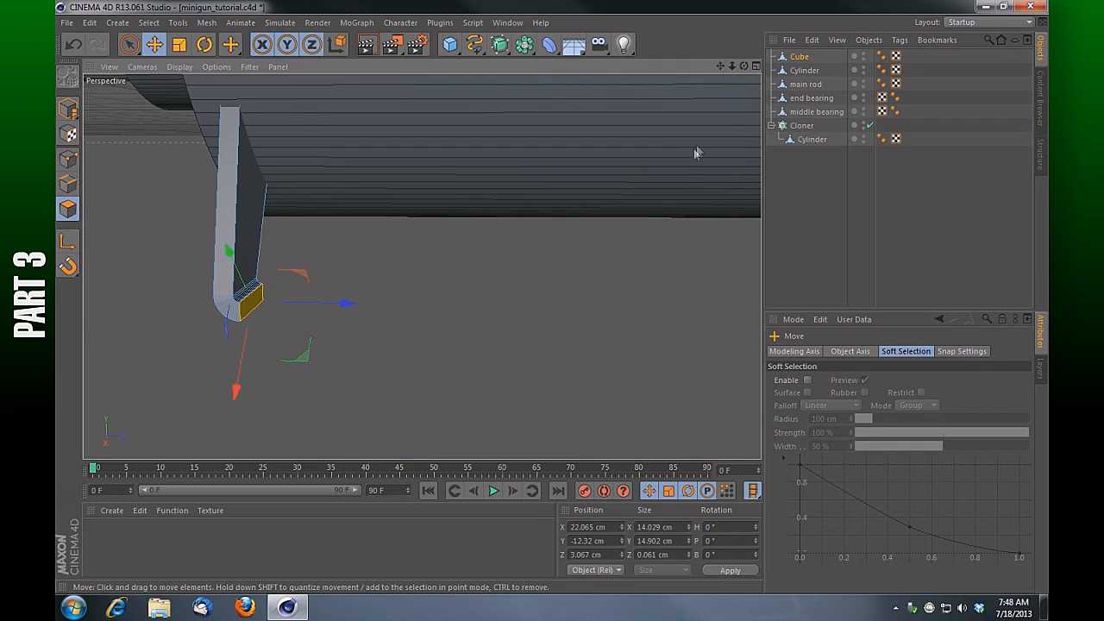
drag(744, 66, 421, 266)
drag(732, 69, 421, 266)
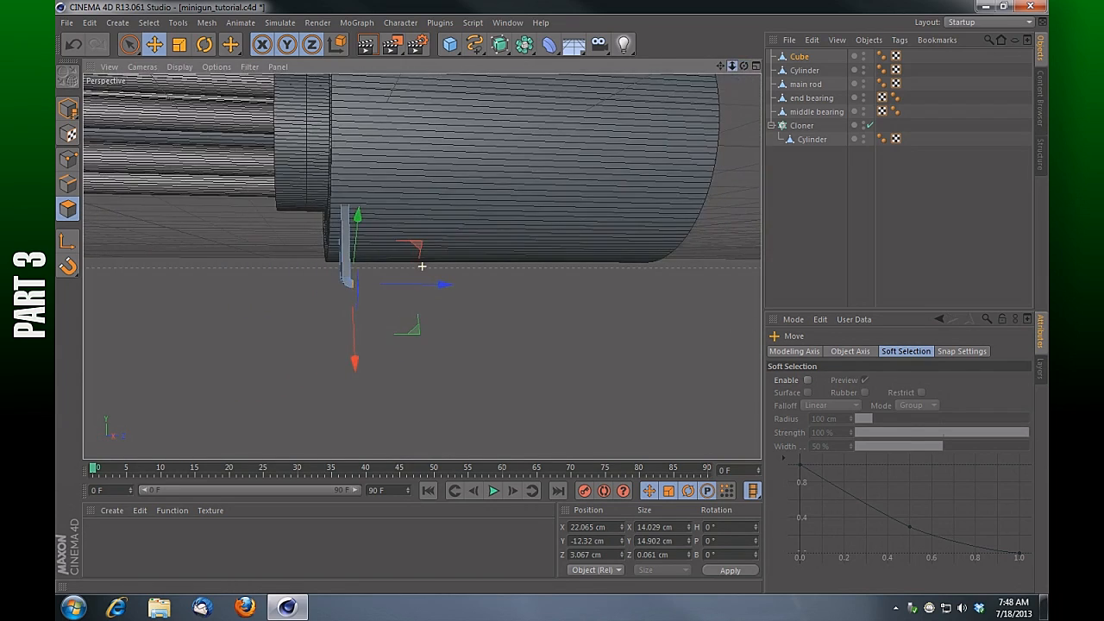
drag(721, 67, 422, 266)
drag(743, 66, 421, 266)
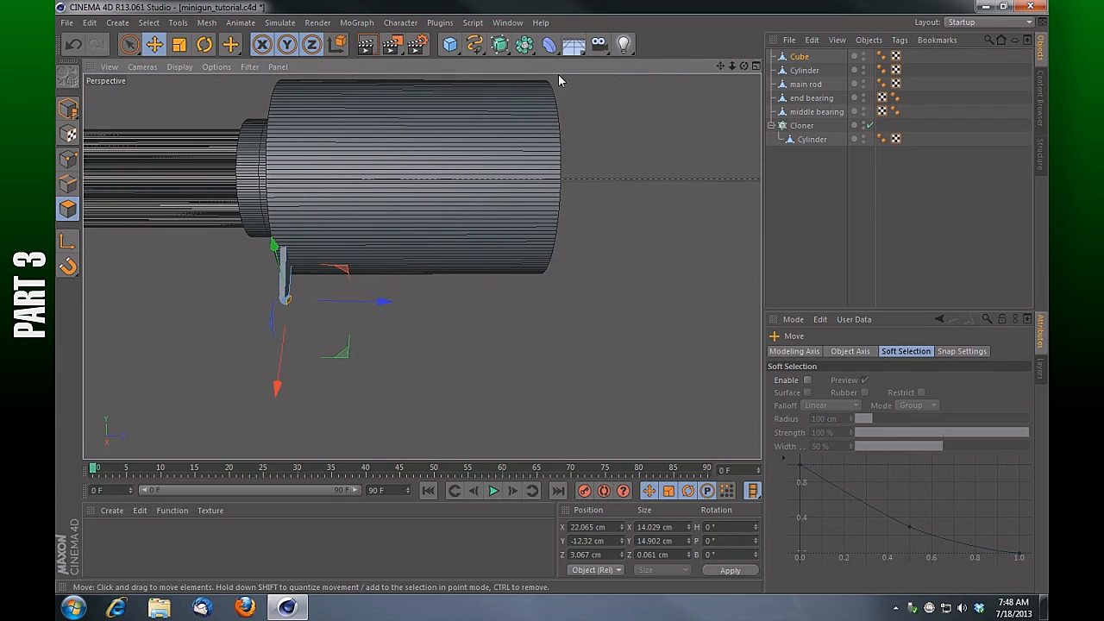
Step: Add a Symmetry object and make the Cube its child, mirroring the bracket to the other side of the cylinder
click(524, 44)
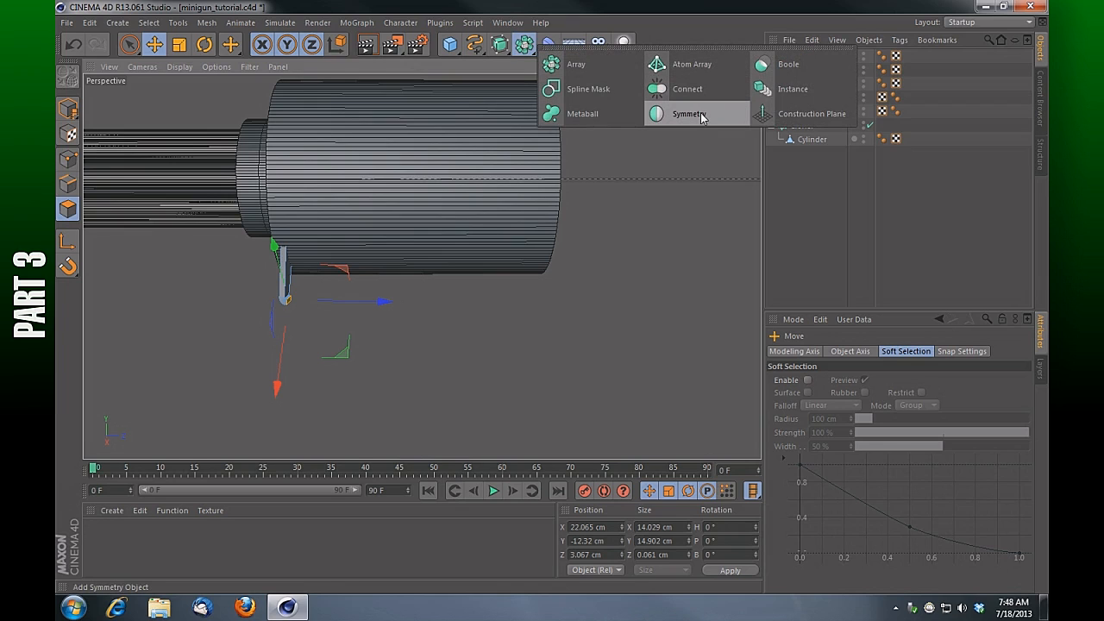
click(729, 118)
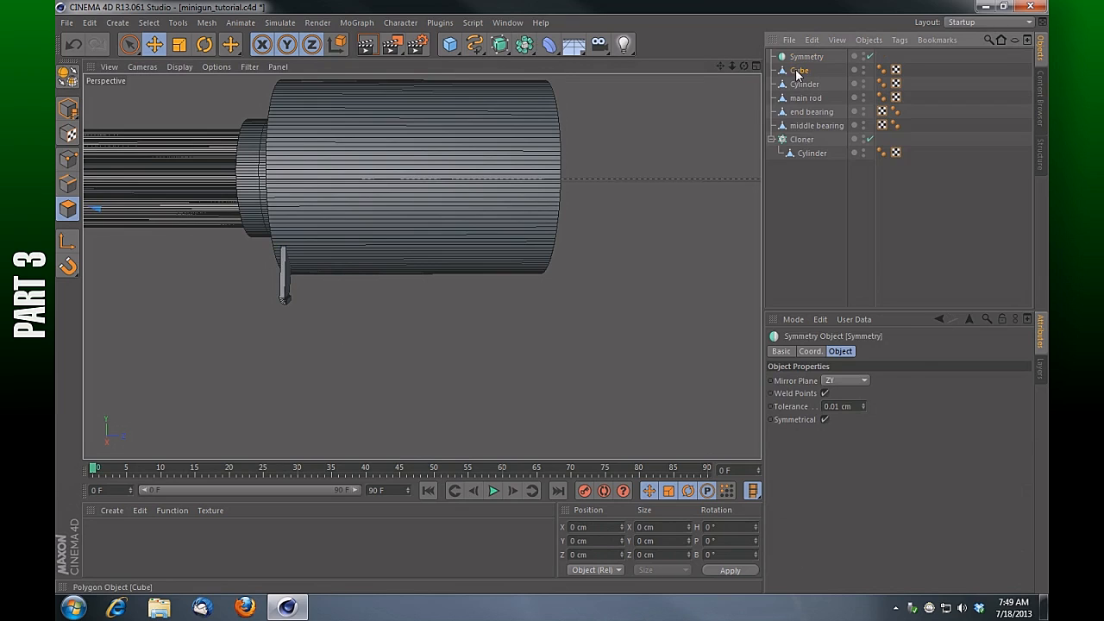
click(801, 70)
drag(802, 73, 817, 59)
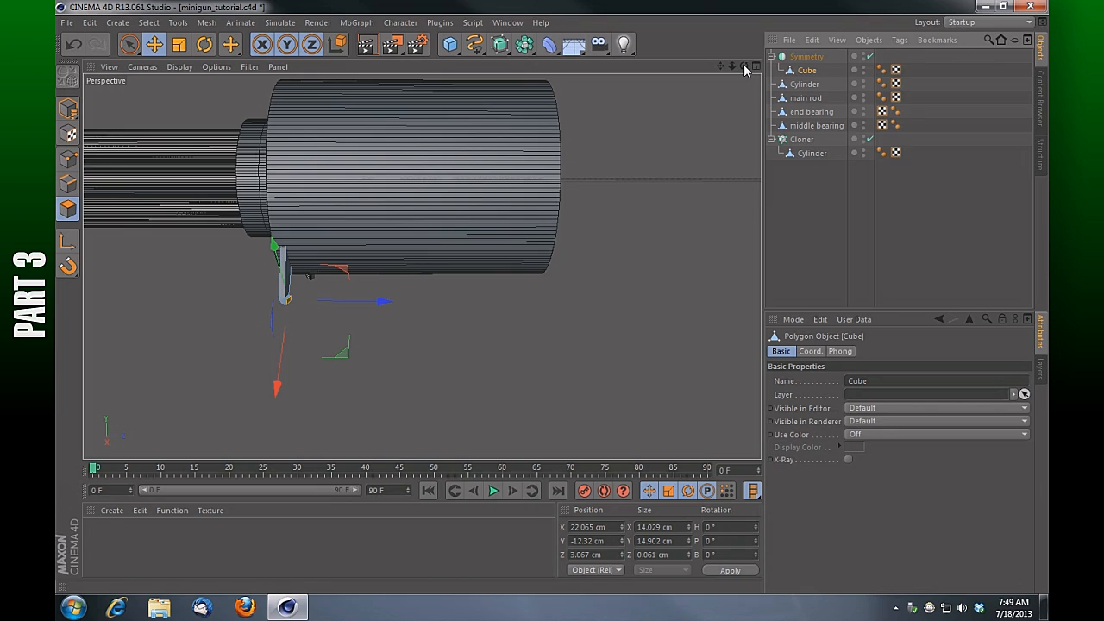
drag(744, 66, 396, 282)
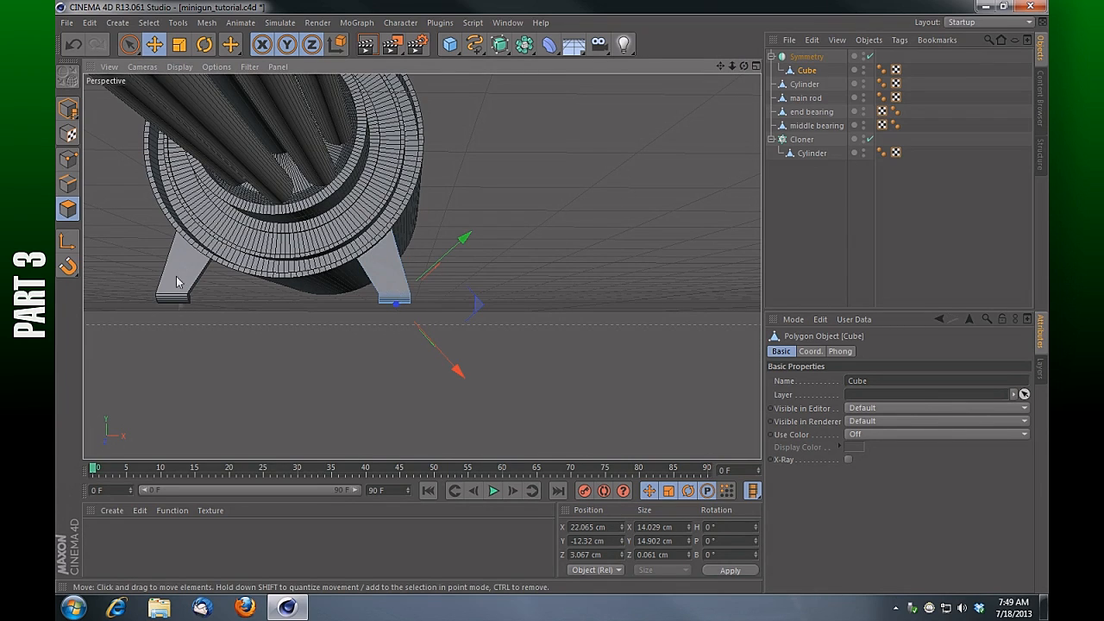
Step: Extend the bend's end polygon along the underside of the rear cylinder to about Z 189.5 cm, forming a long rail
drag(741, 72, 734, 73)
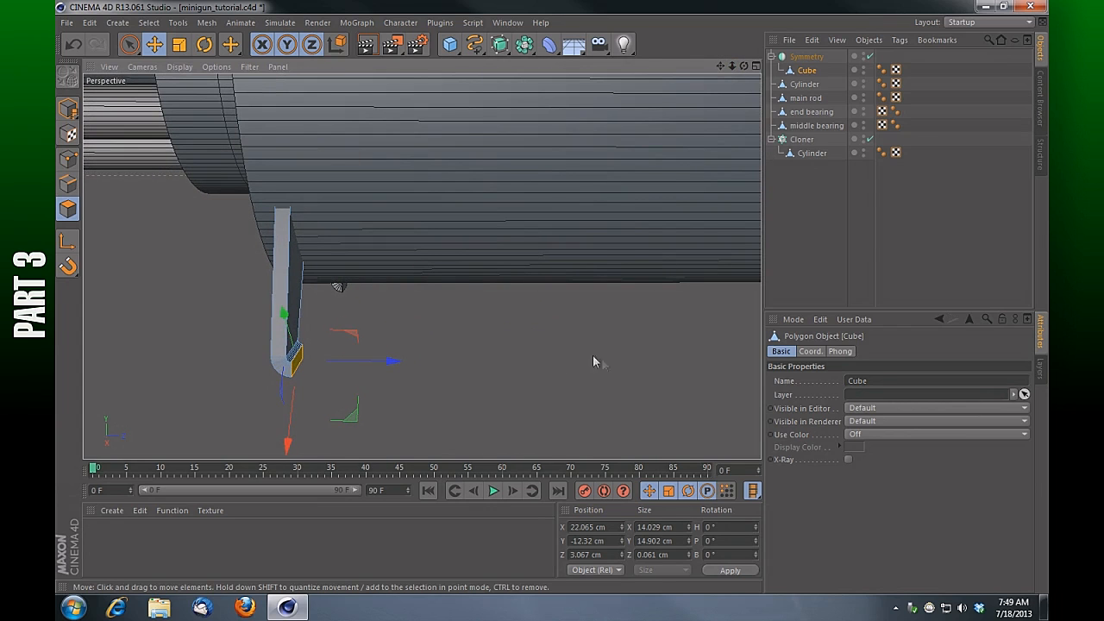
drag(731, 67, 731, 67)
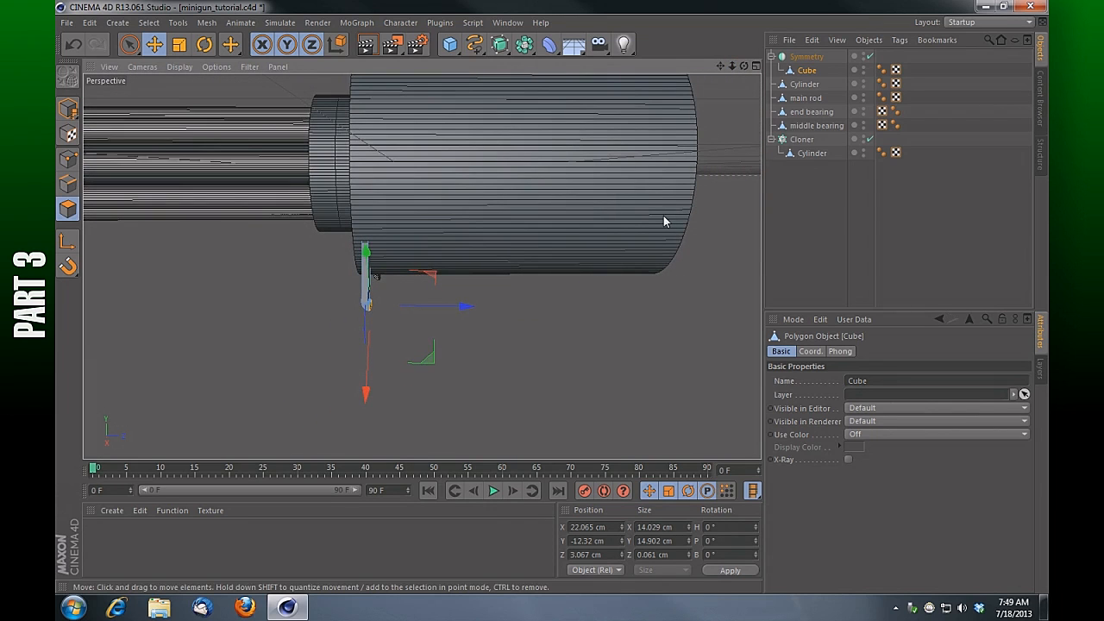
drag(463, 308, 481, 314)
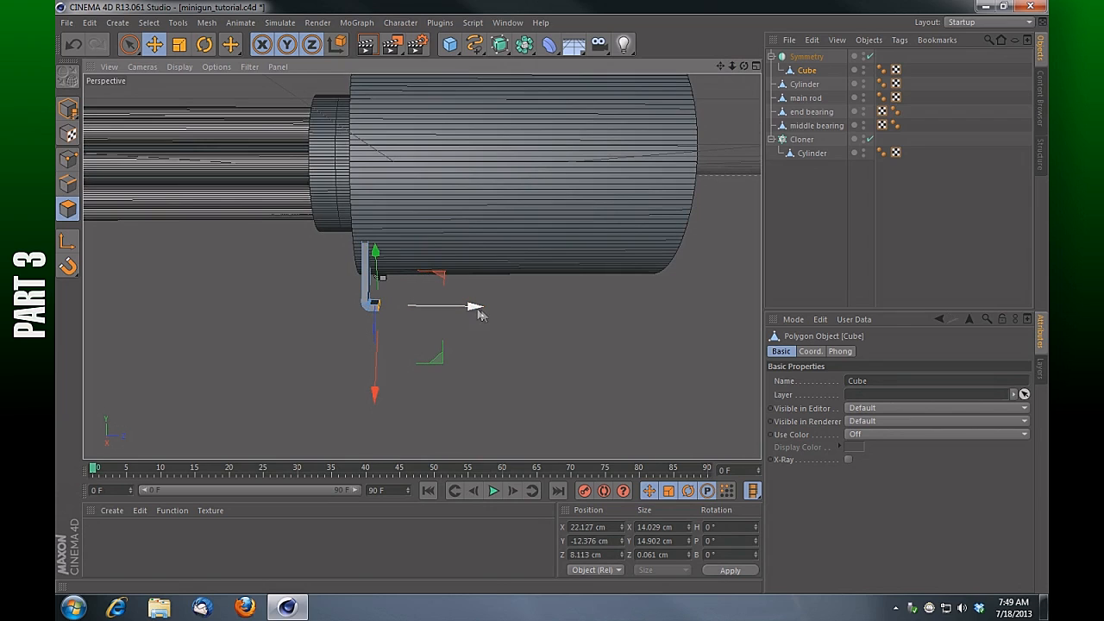
drag(474, 309, 761, 301)
drag(721, 66, 517, 66)
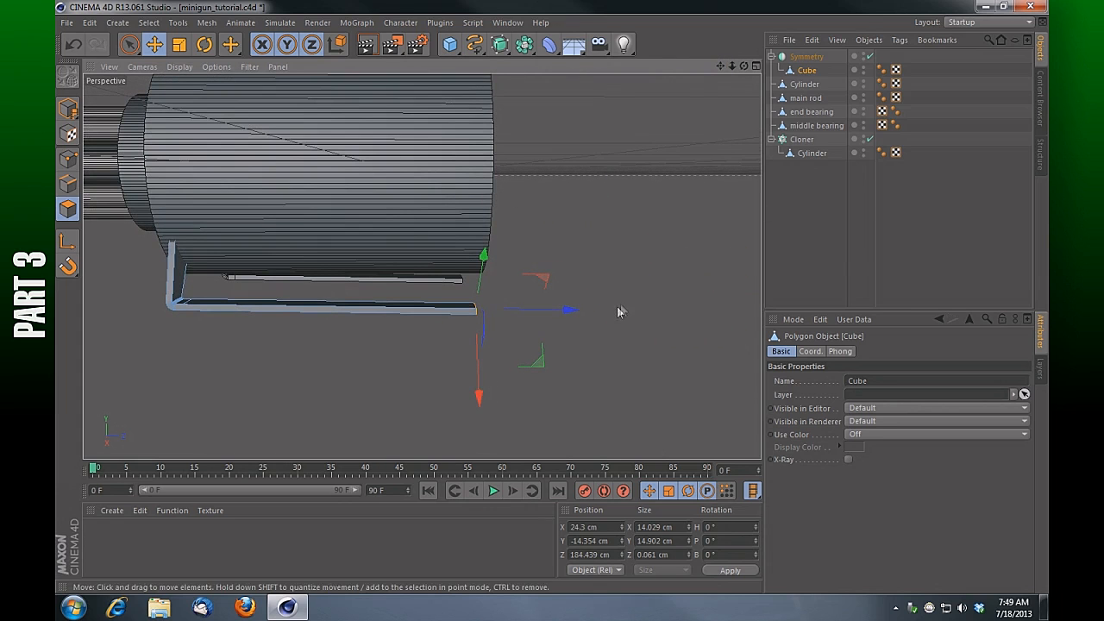
drag(572, 310, 585, 314)
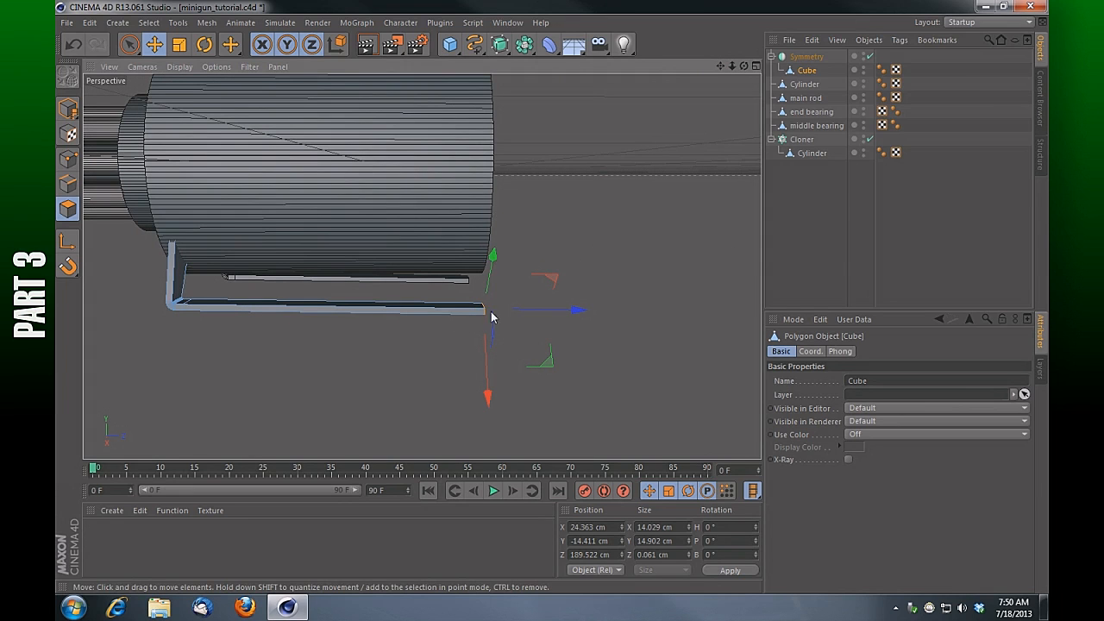
Step: Enable axis modification for the rail's end polygon and rotate its axis to a bank of about 311°, level with the rail
drag(744, 67, 747, 86)
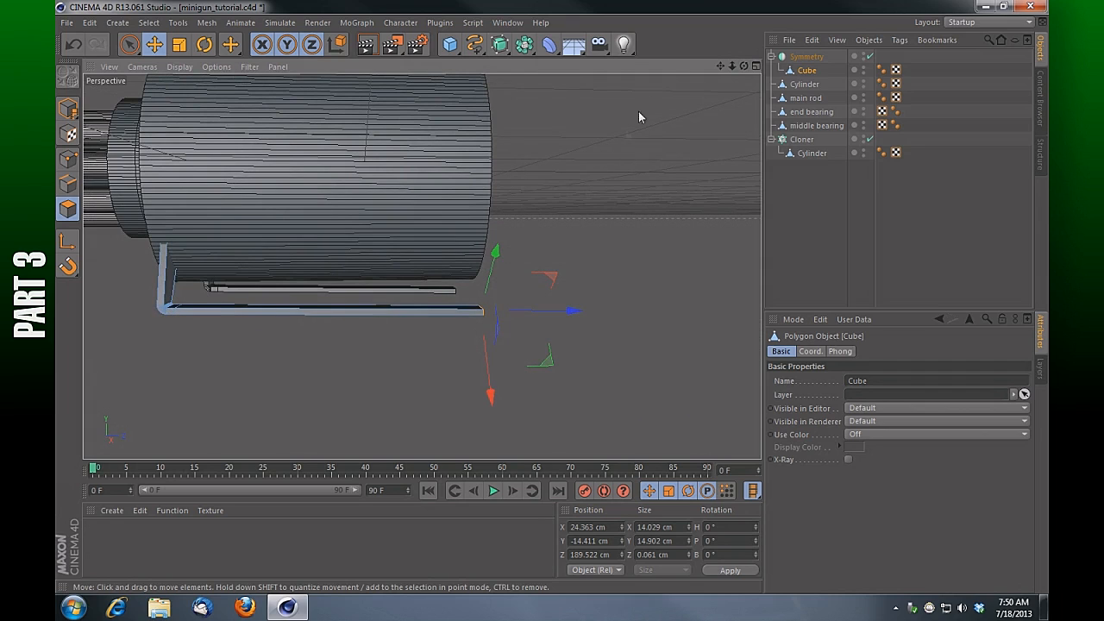
drag(719, 67, 879, 58)
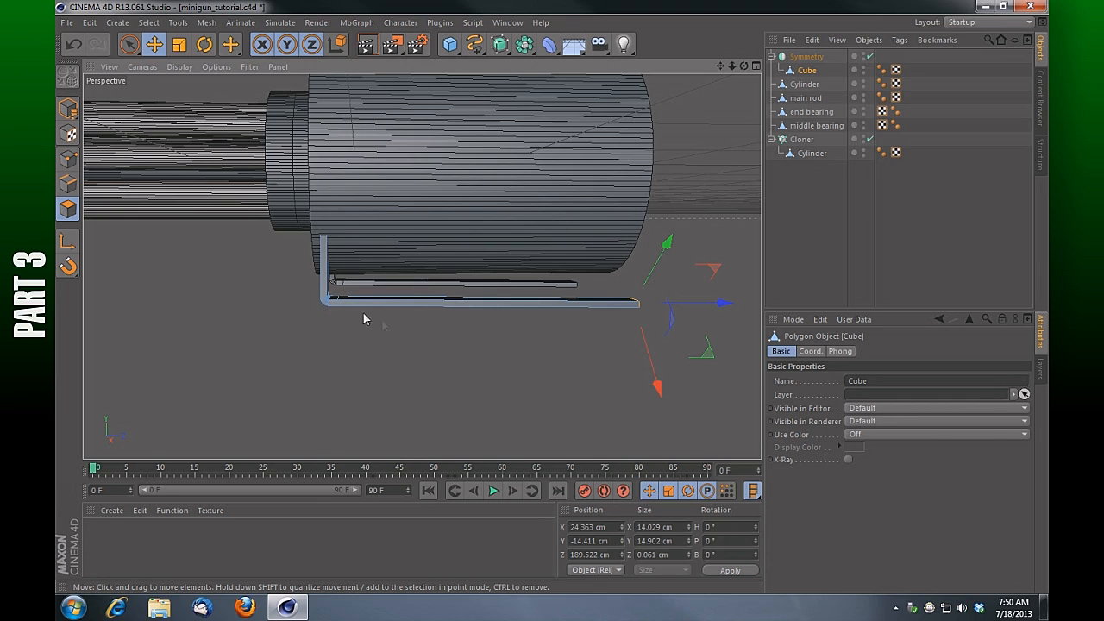
drag(744, 67, 553, 69)
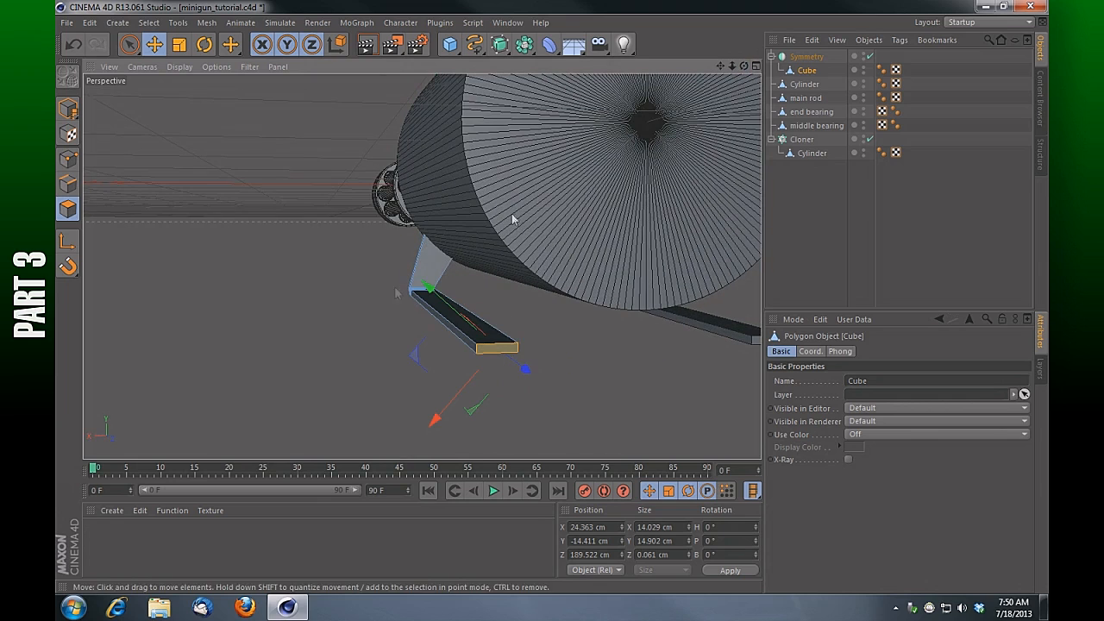
click(68, 243)
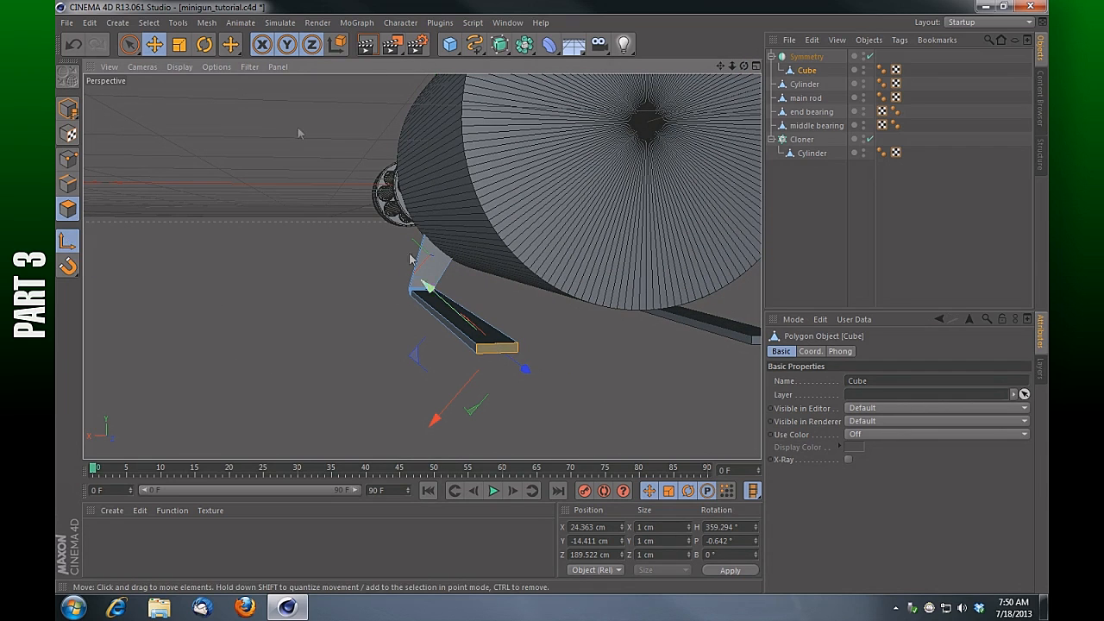
key(r)
drag(744, 66, 684, 66)
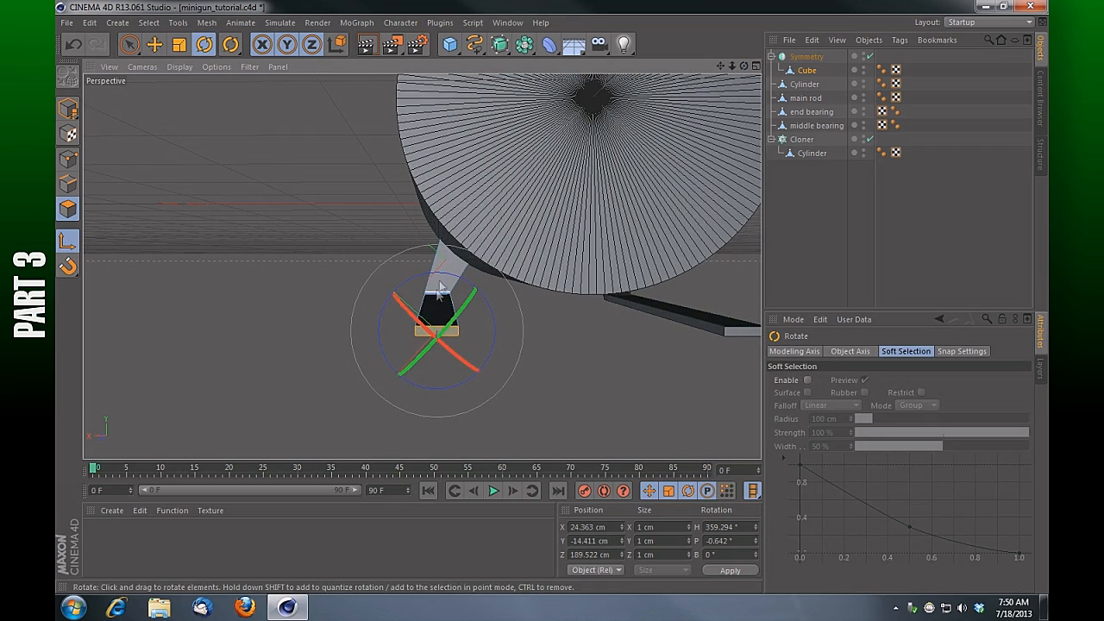
drag(486, 306, 486, 346)
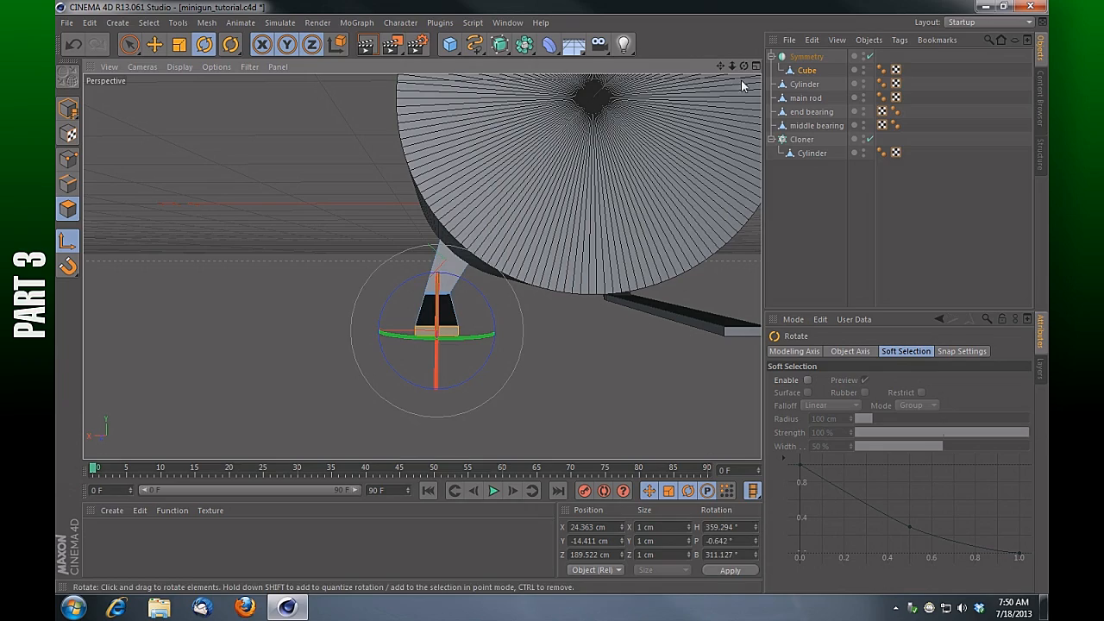
drag(744, 66, 894, 87)
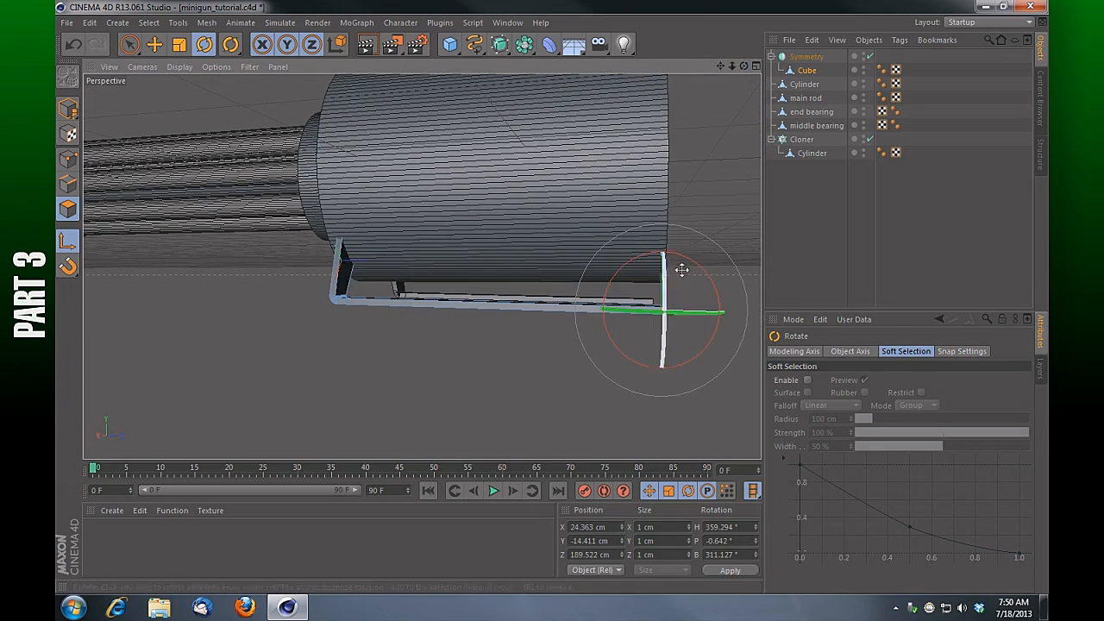
Step: Check the rotated axis on the rail's end polygon, turn off axis modification and activate the Move tool
drag(742, 67, 665, 65)
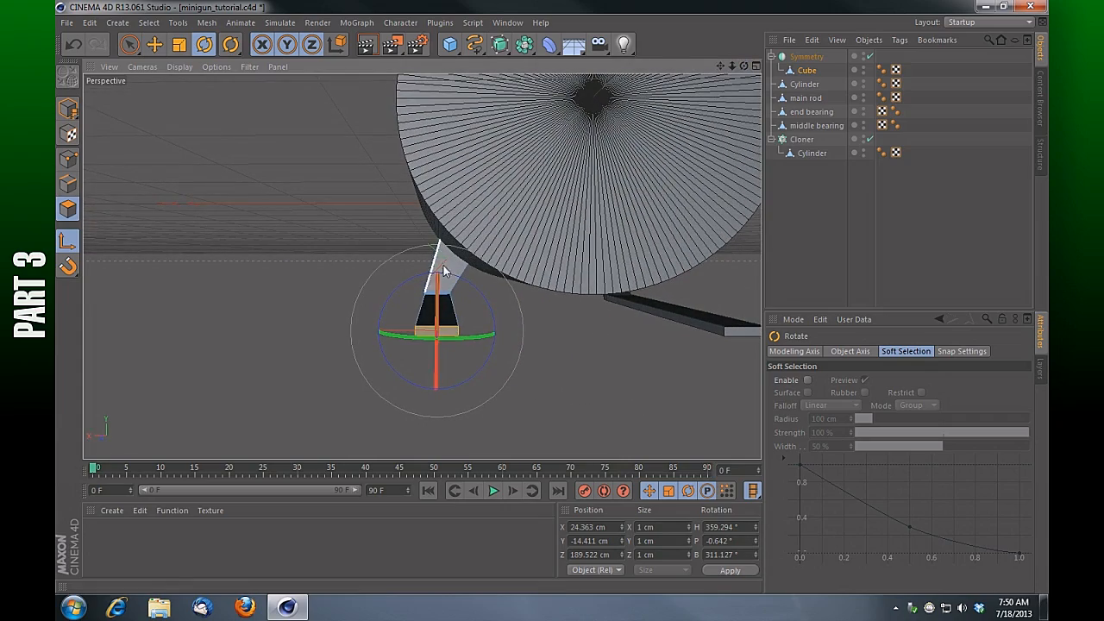
drag(744, 66, 598, 131)
click(73, 244)
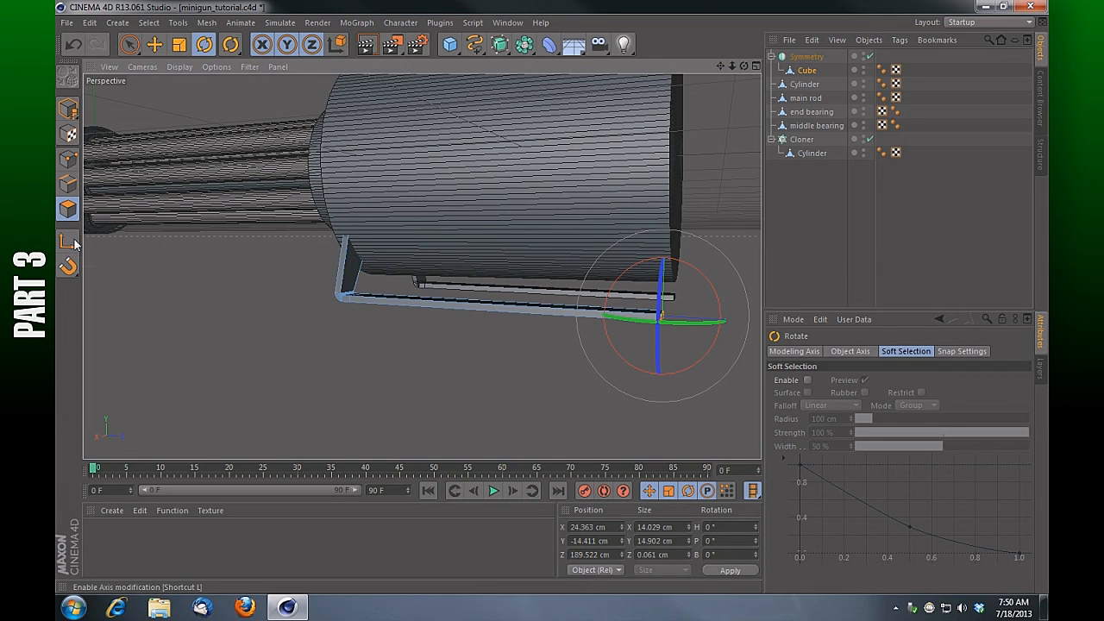
click(156, 46)
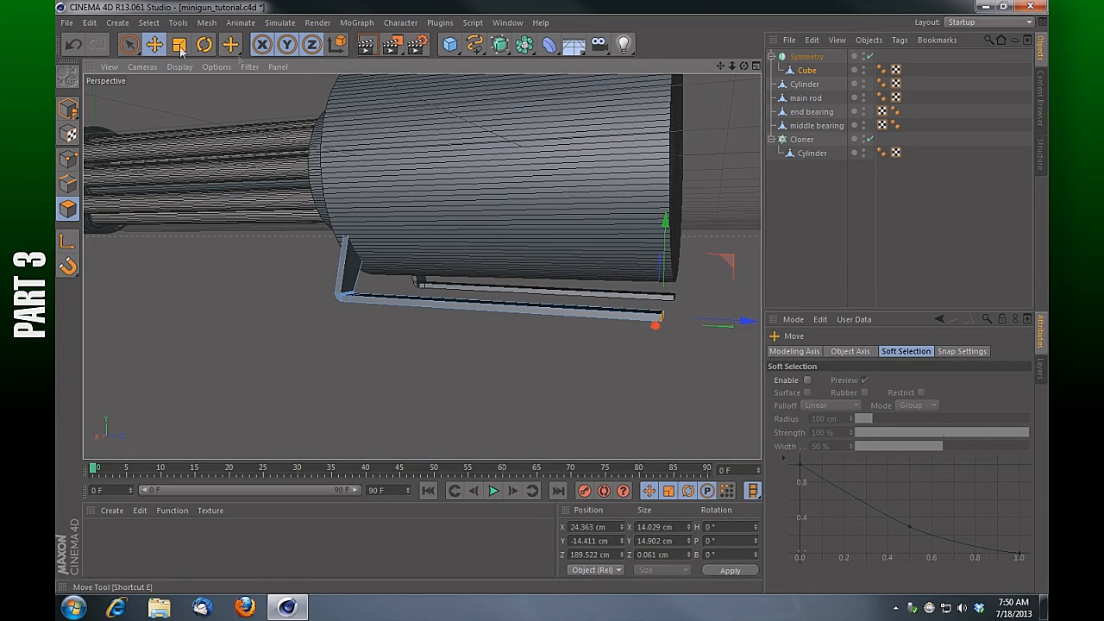
Step: Raise the rail's end polygon to about Y -11.7 cm and render the view to check the rail against the cylinder
drag(745, 67, 761, 54)
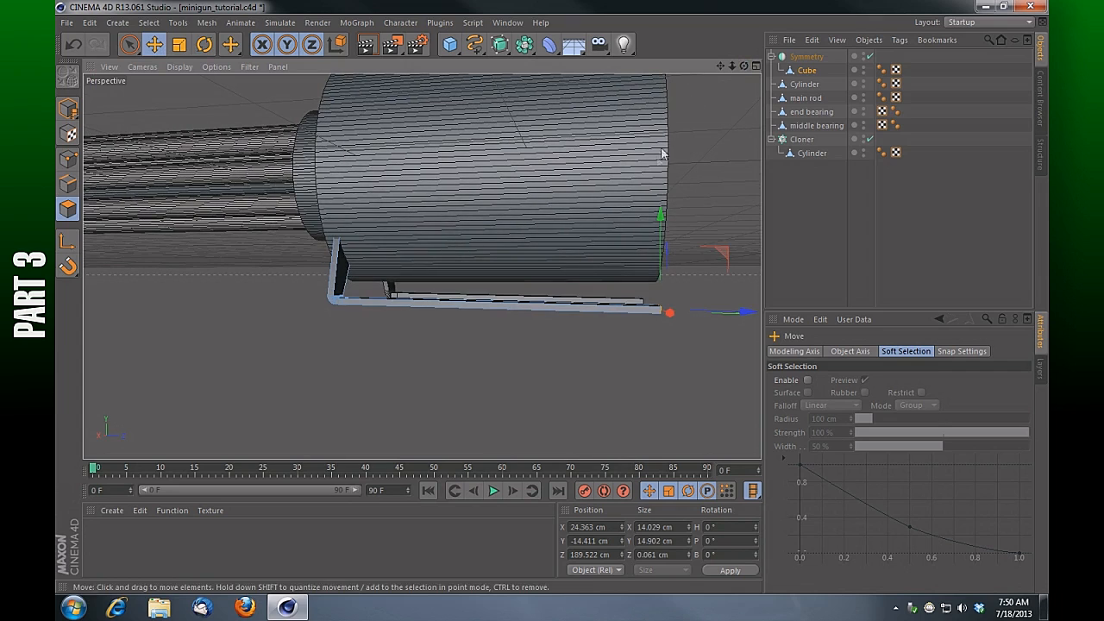
mouse_move(662, 218)
mouse_down()
mouse_move(664, 192)
mouse_move(662, 237)
mouse_move(665, 185)
mouse_move(659, 222)
mouse_move(663, 208)
mouse_up()
drag(742, 67, 740, 67)
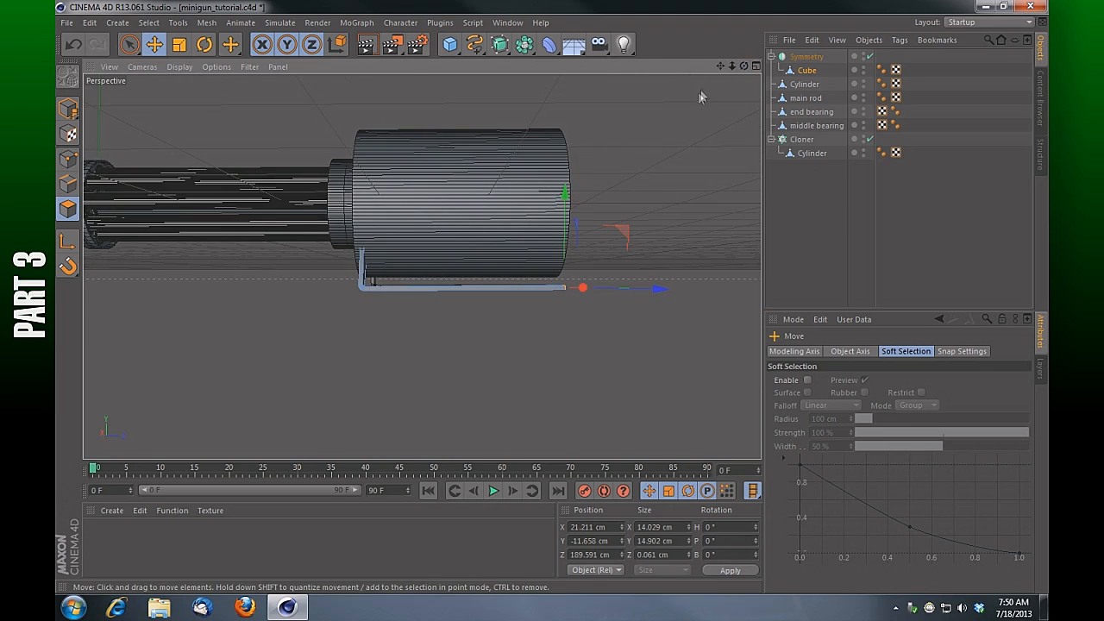
click(367, 44)
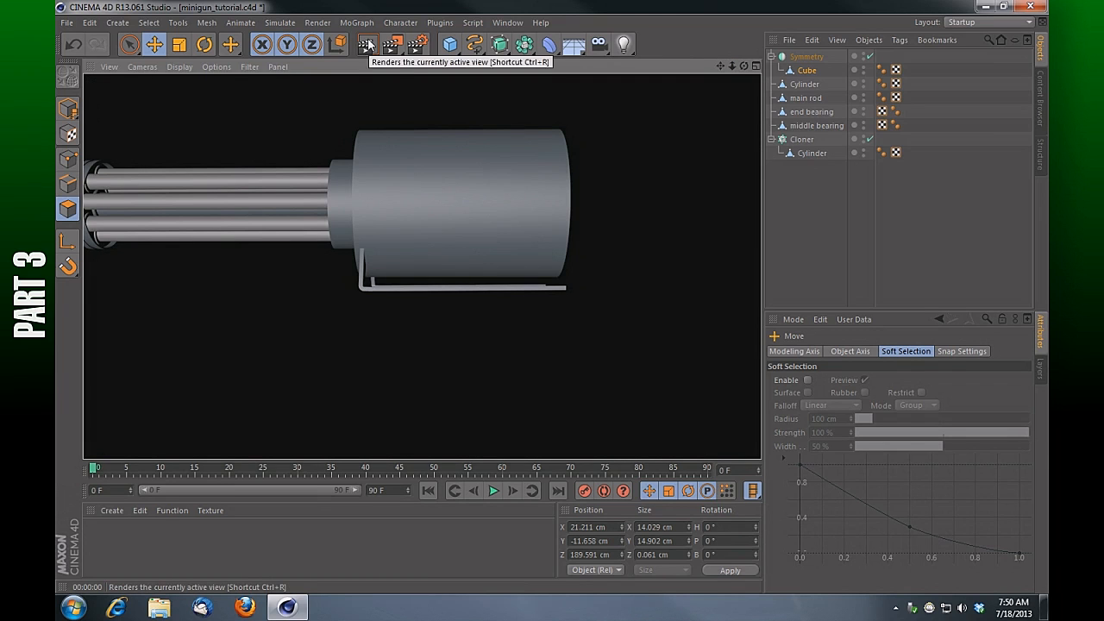
drag(743, 66, 744, 67)
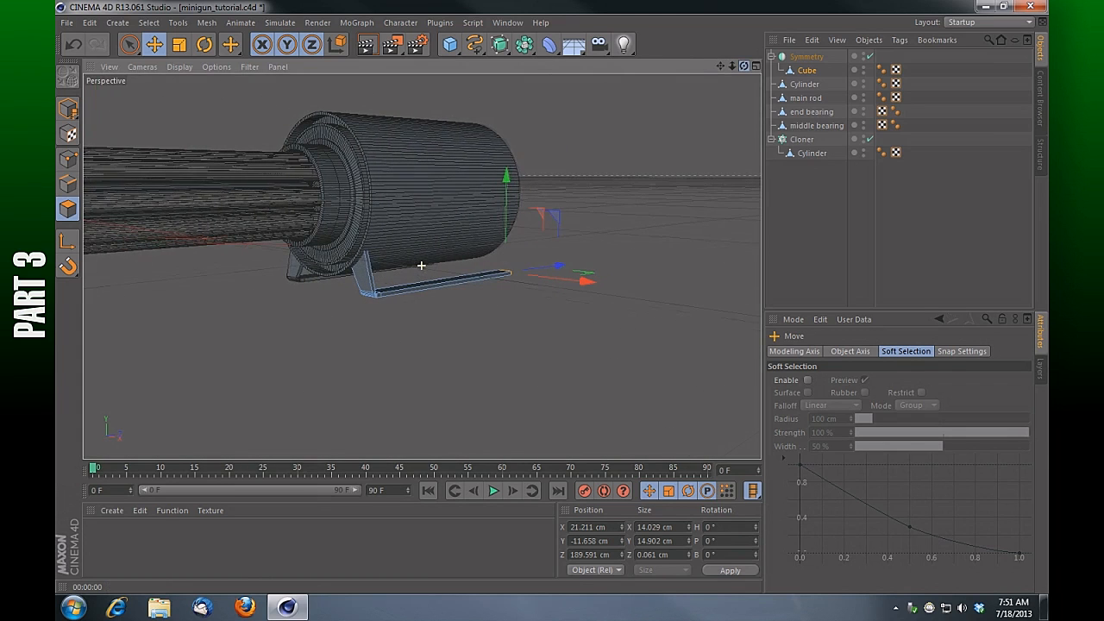
Step: Fine-tune the height of the rail's end polygon to about Y -11.8 cm, checking the rail with view renders
mouse_move(508, 172)
mouse_down()
mouse_move(509, 190)
mouse_move(513, 177)
mouse_up()
drag(744, 65, 621, 58)
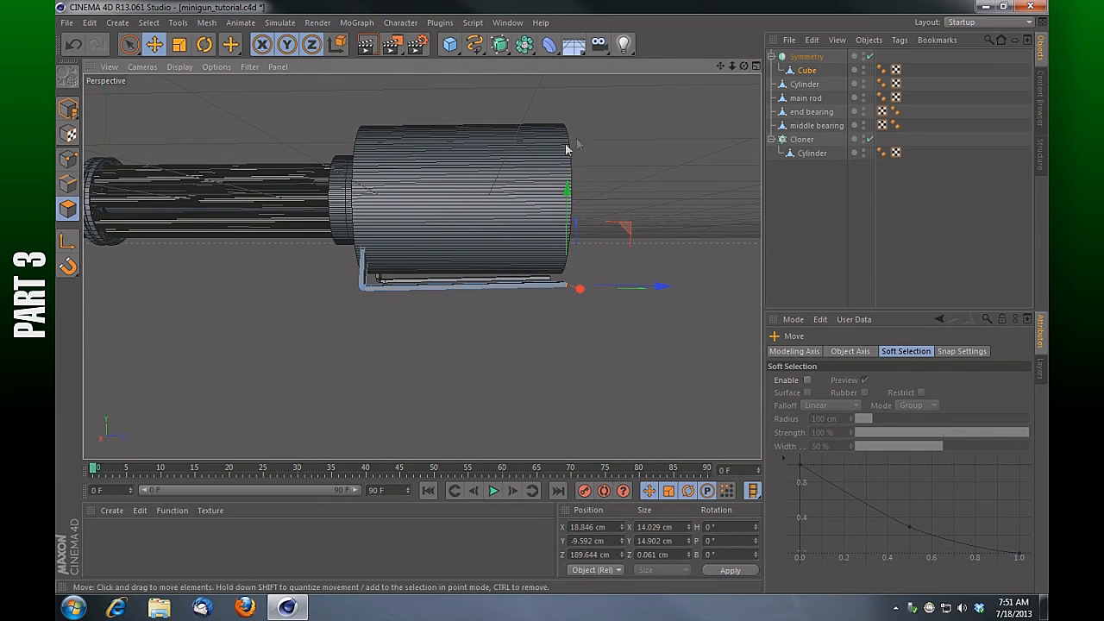
drag(567, 184, 566, 198)
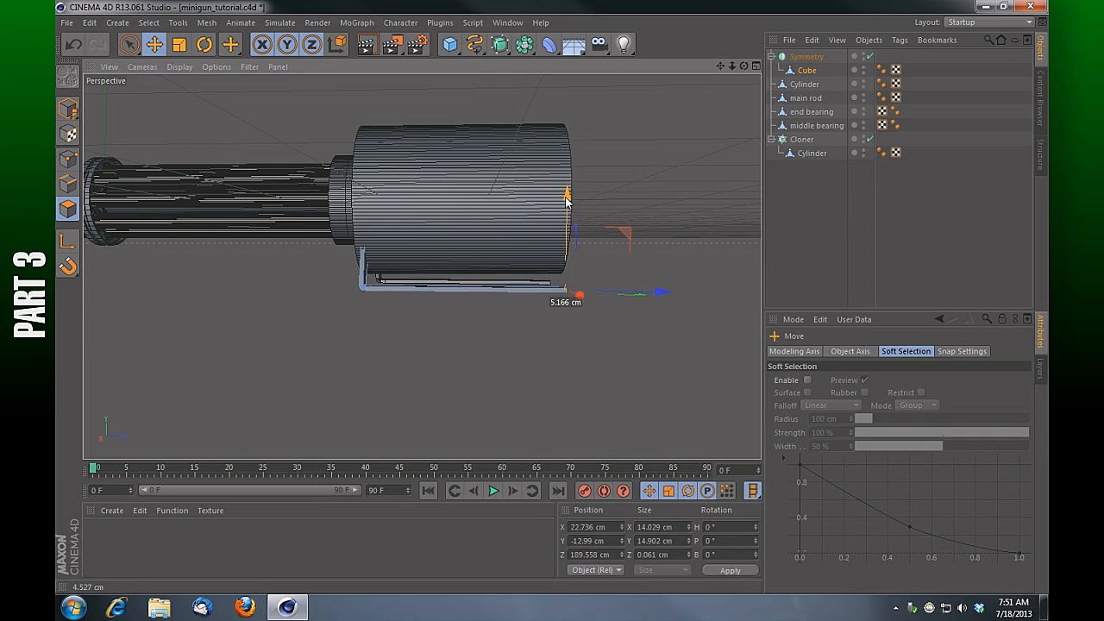
key(ctrl+r)
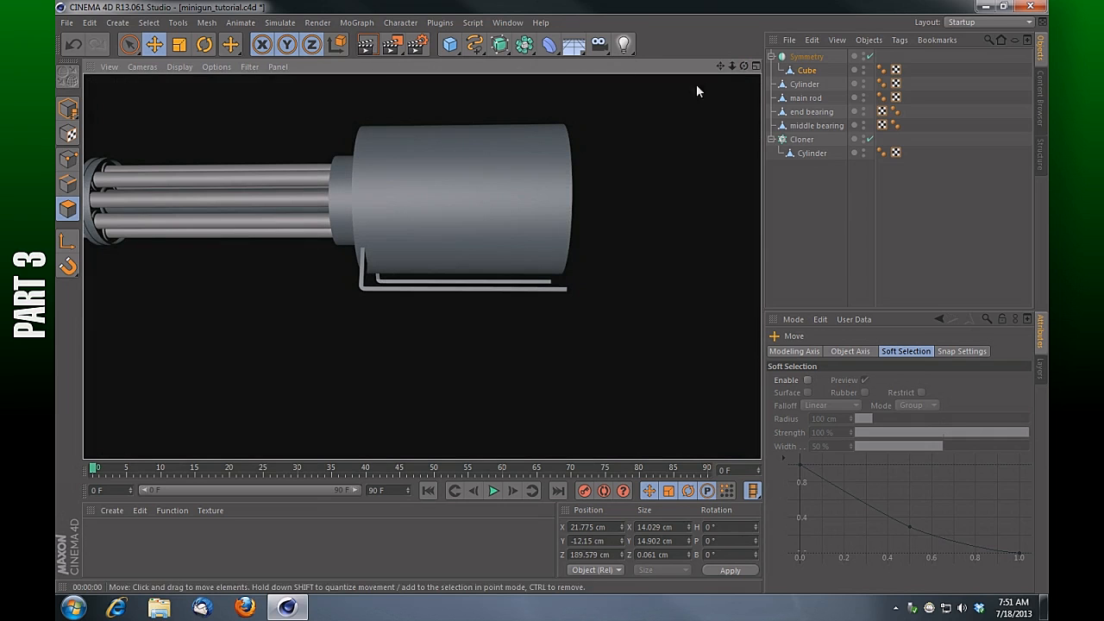
mouse_move(744, 66)
mouse_down()
mouse_move(561, 65)
mouse_move(750, 62)
mouse_up()
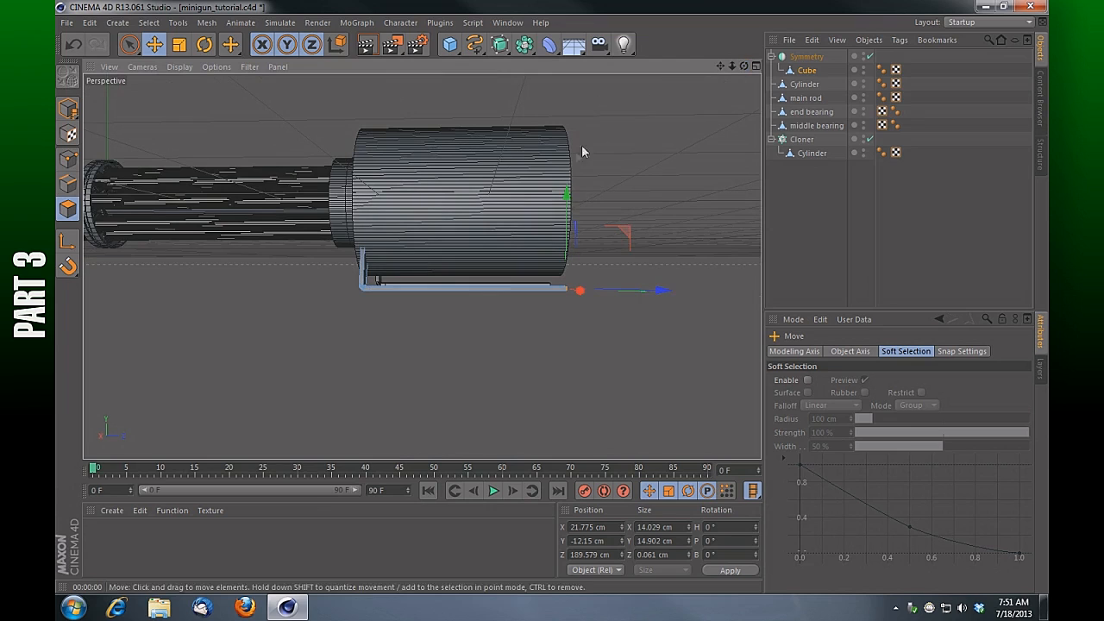
drag(567, 194, 568, 194)
click(366, 44)
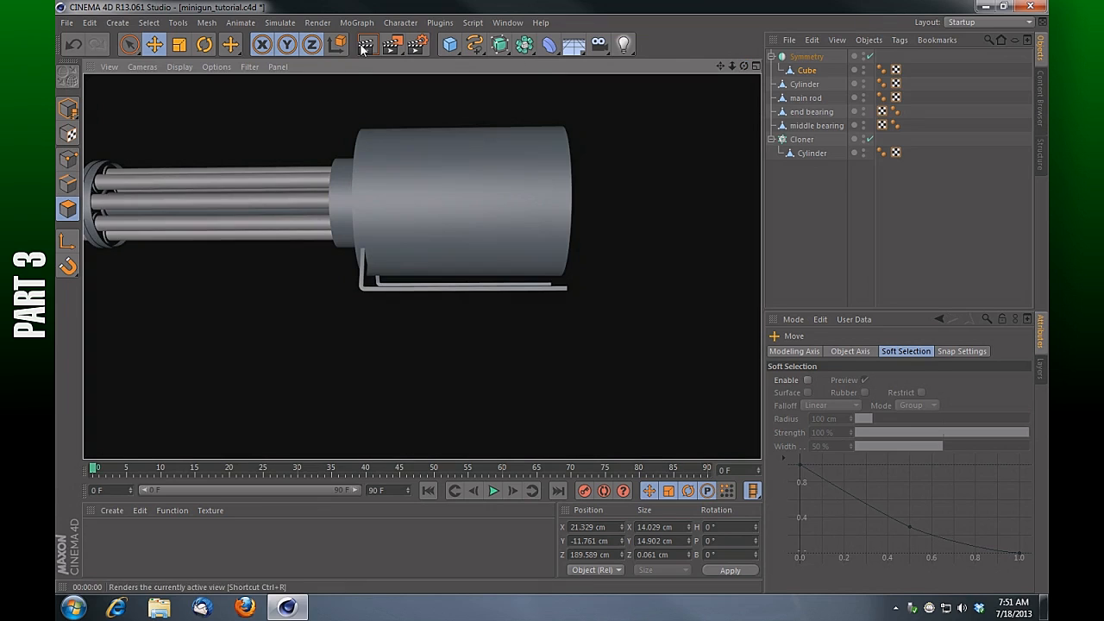
mouse_move(744, 66)
mouse_down()
mouse_move(756, 65)
mouse_move(735, 66)
mouse_up()
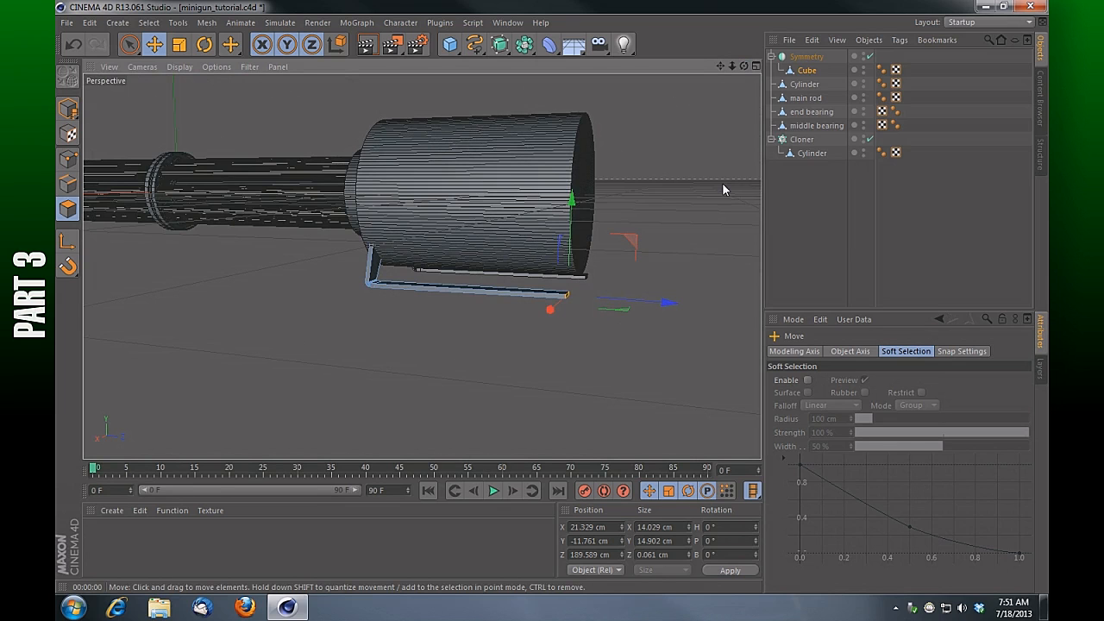
Step: Select the loop of polygons around the rail's long straight section with Loop Selection
mouse_move(732, 66)
mouse_down()
mouse_move(746, 66)
mouse_move(700, 67)
mouse_move(744, 67)
mouse_move(731, 71)
mouse_up()
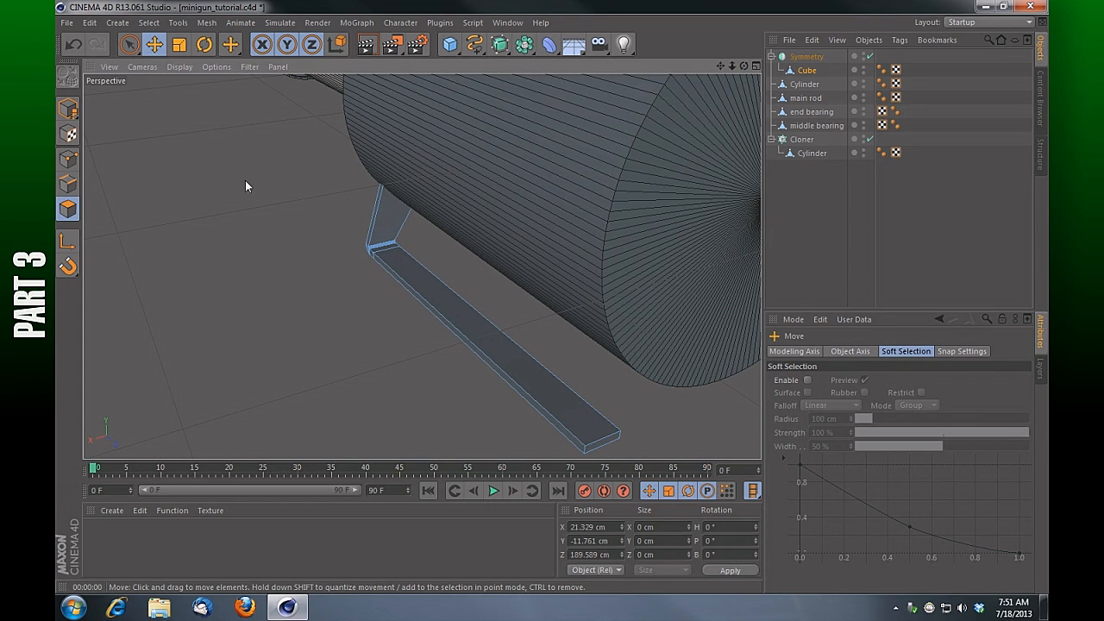
click(443, 296)
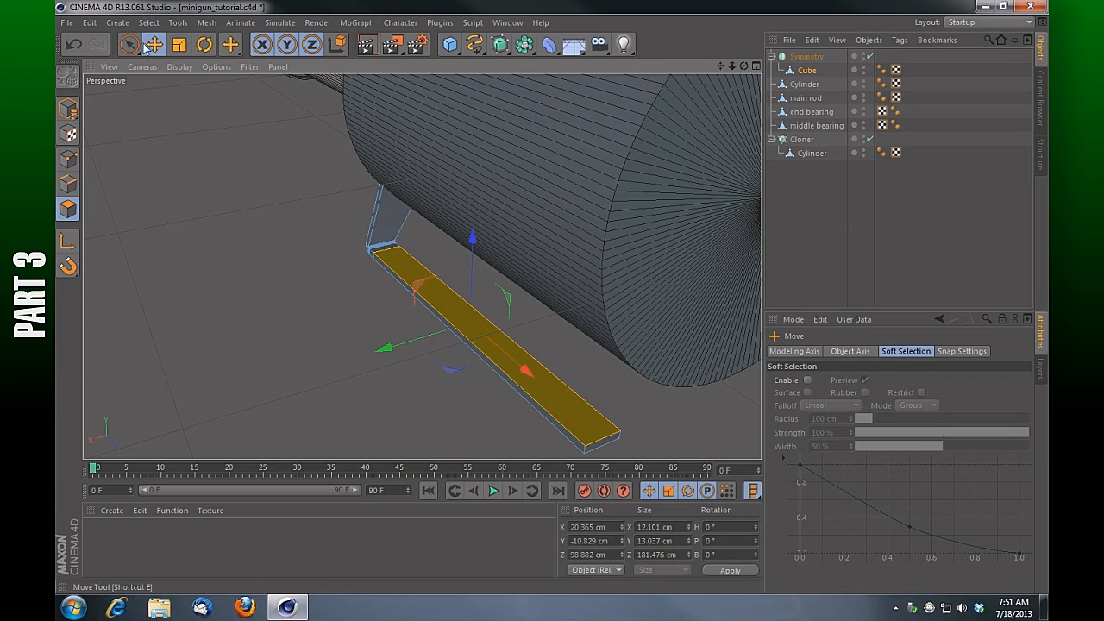
click(147, 22)
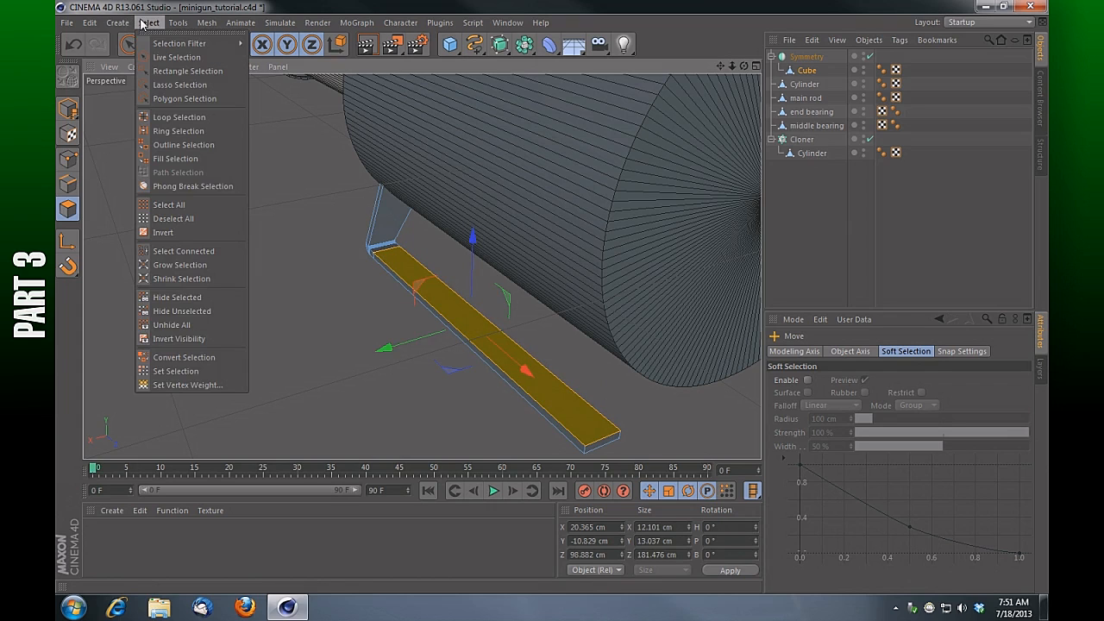
click(179, 116)
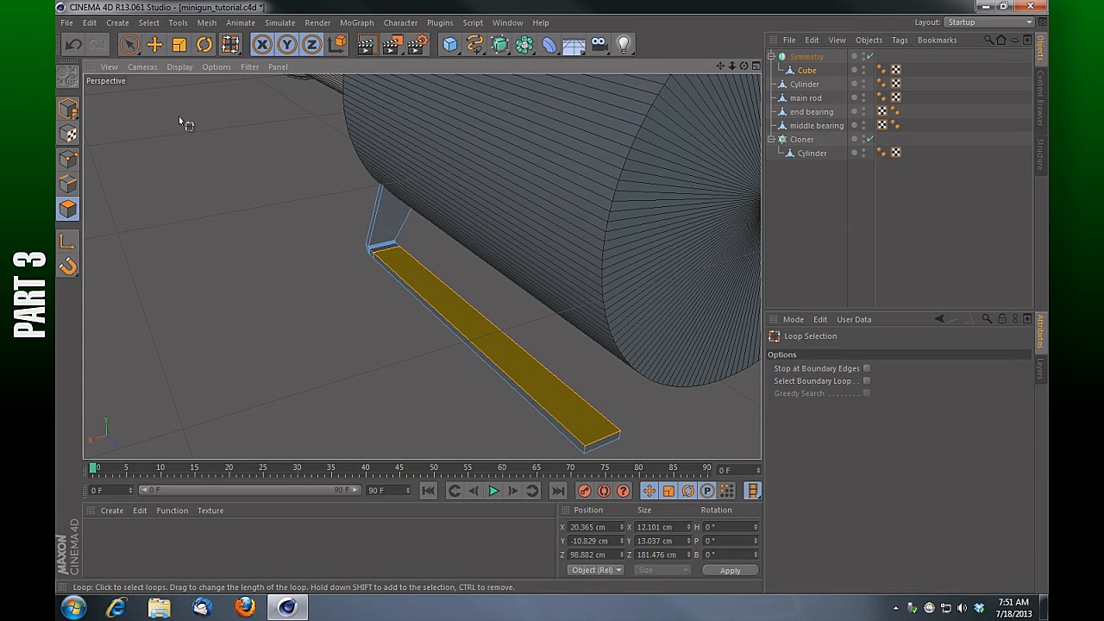
click(402, 282)
drag(747, 65, 861, 112)
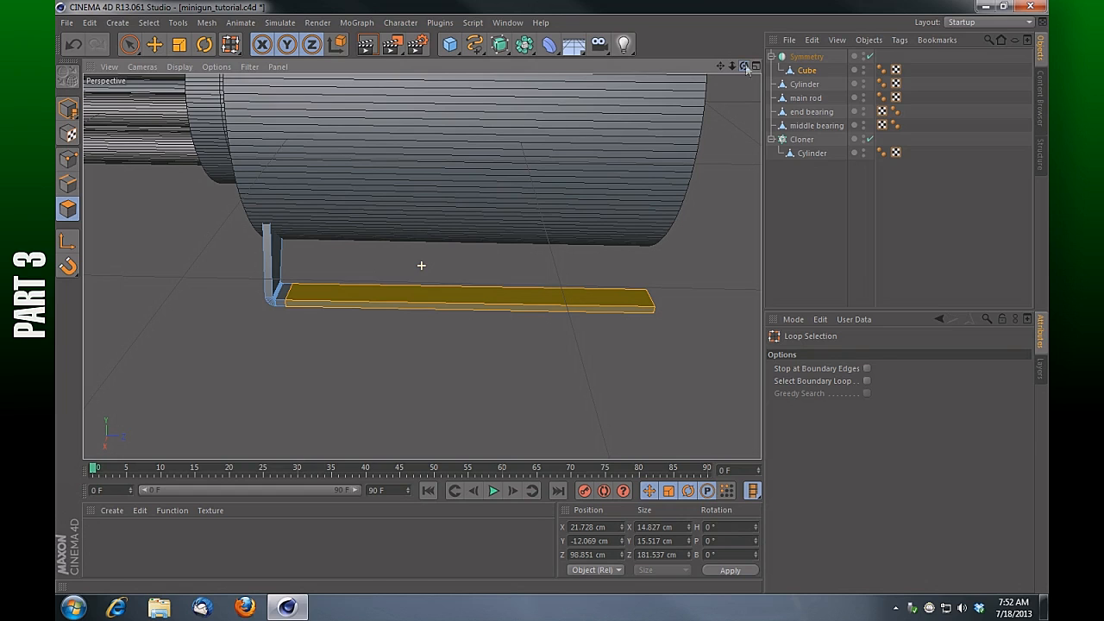
Step: Make two crosswise Loop knife cuts, restricted to the selection, on the rail near its bent end
right_click(524, 374)
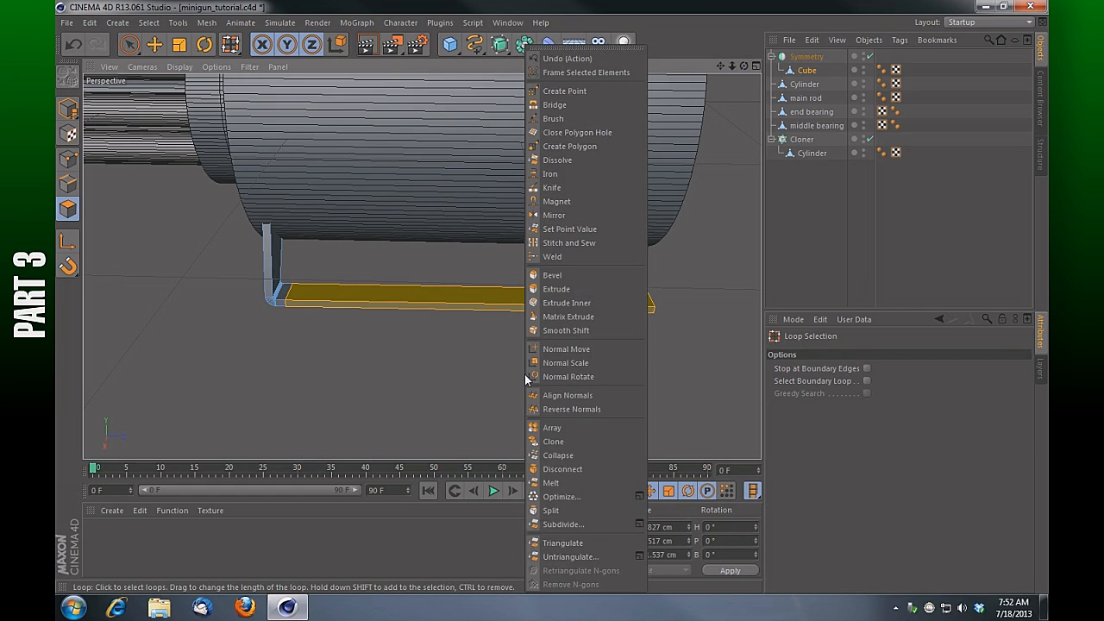
click(592, 187)
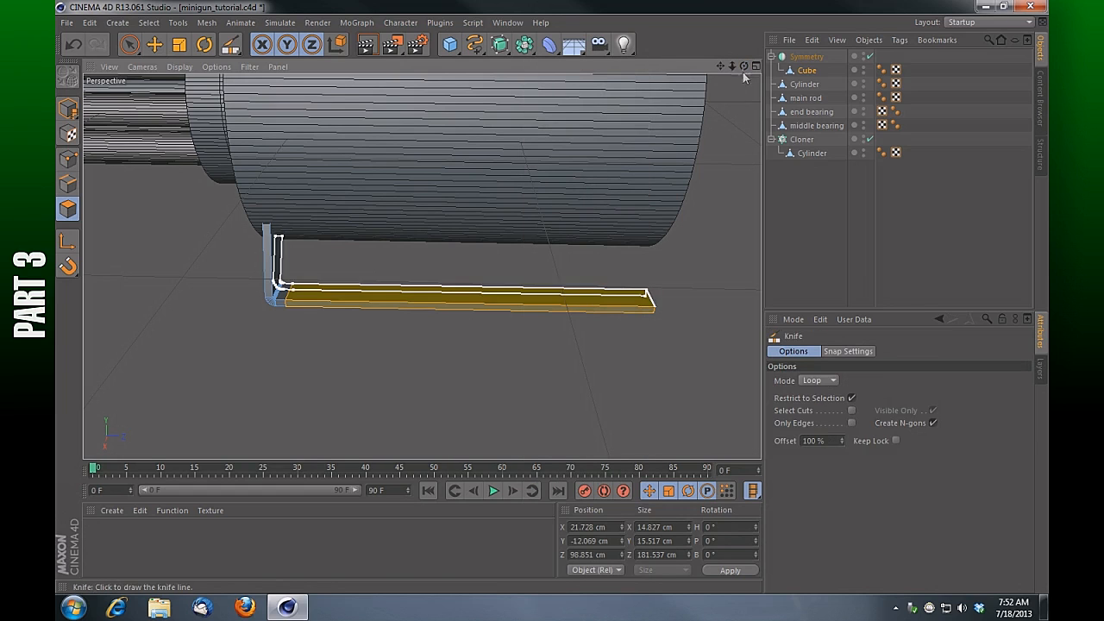
drag(744, 66, 790, 64)
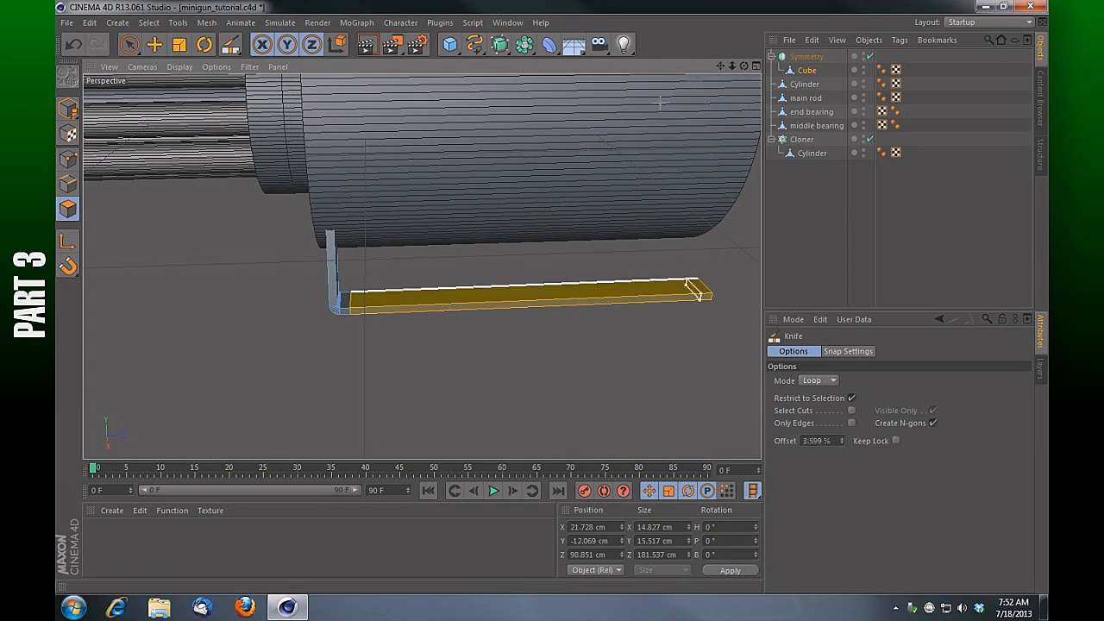
click(371, 296)
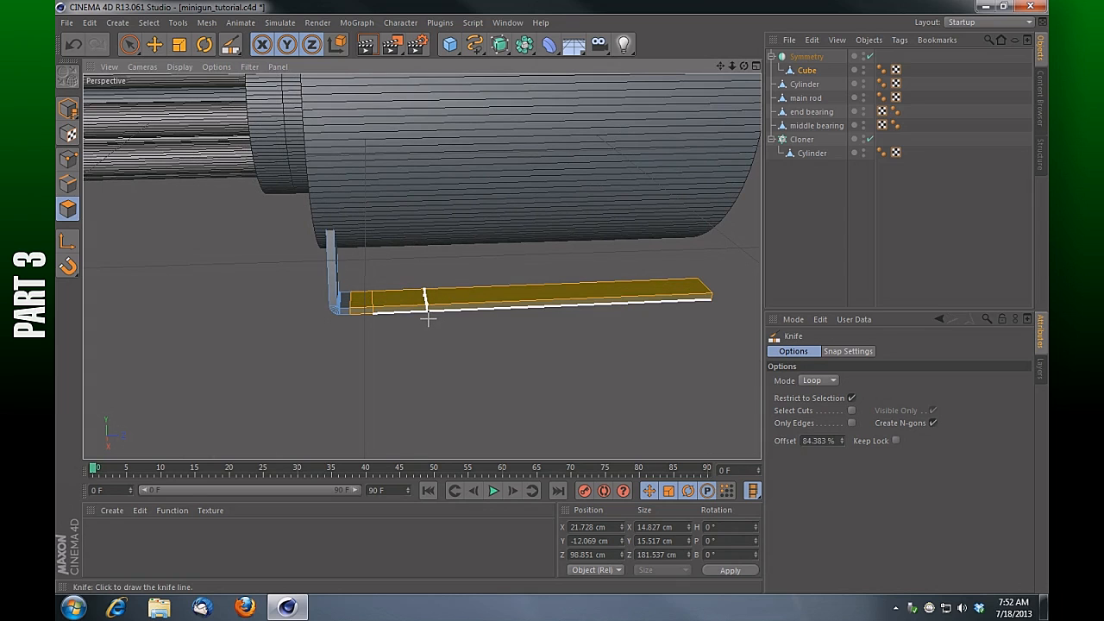
click(613, 296)
Step: Make two more crosswise loop cuts near the rail's rear end, and clear the polygon selection with Live Selection
drag(721, 66, 422, 266)
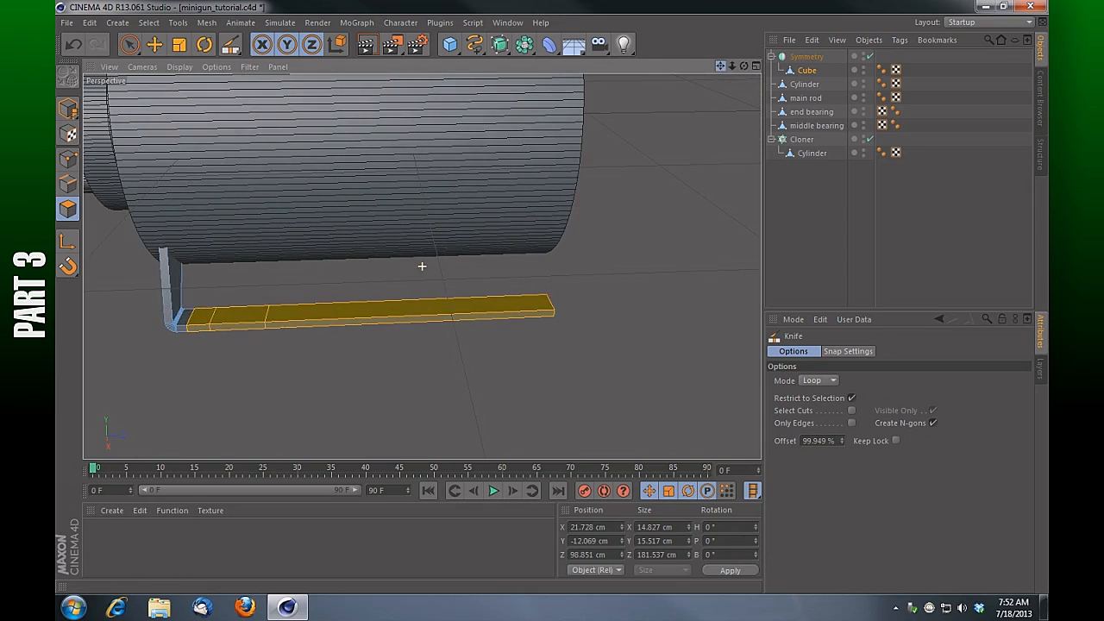
click(540, 309)
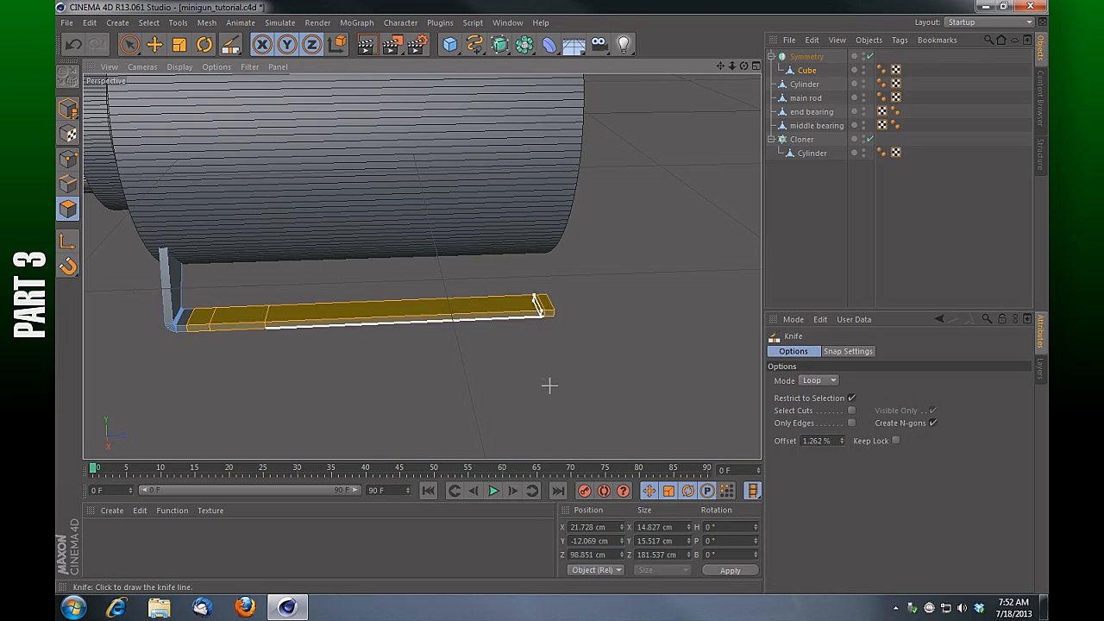
click(261, 318)
click(485, 310)
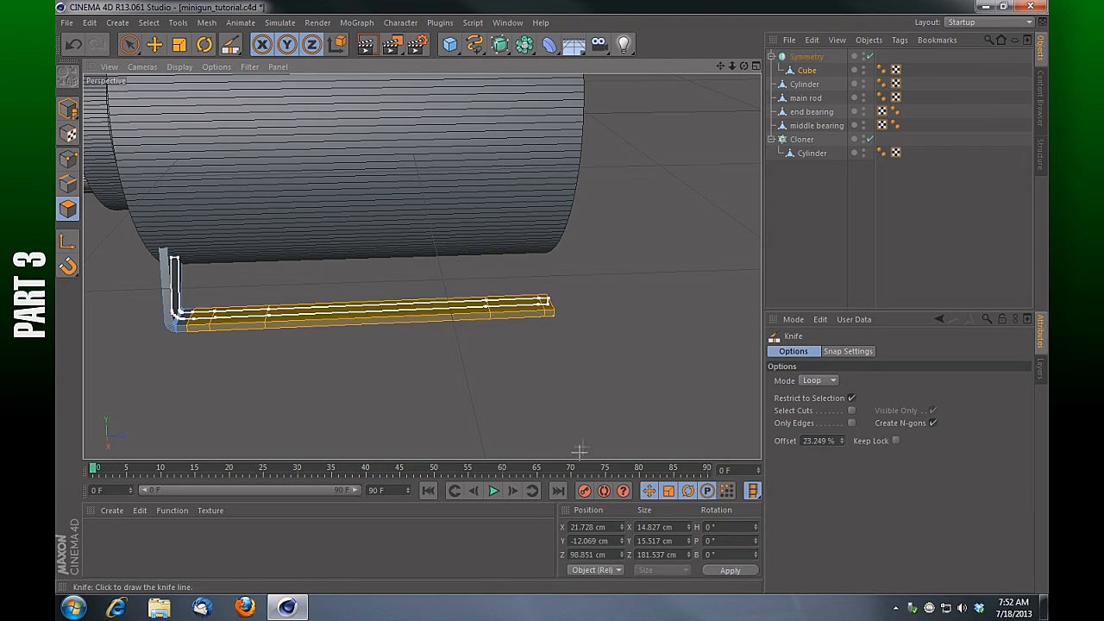
drag(138, 46, 161, 66)
click(602, 267)
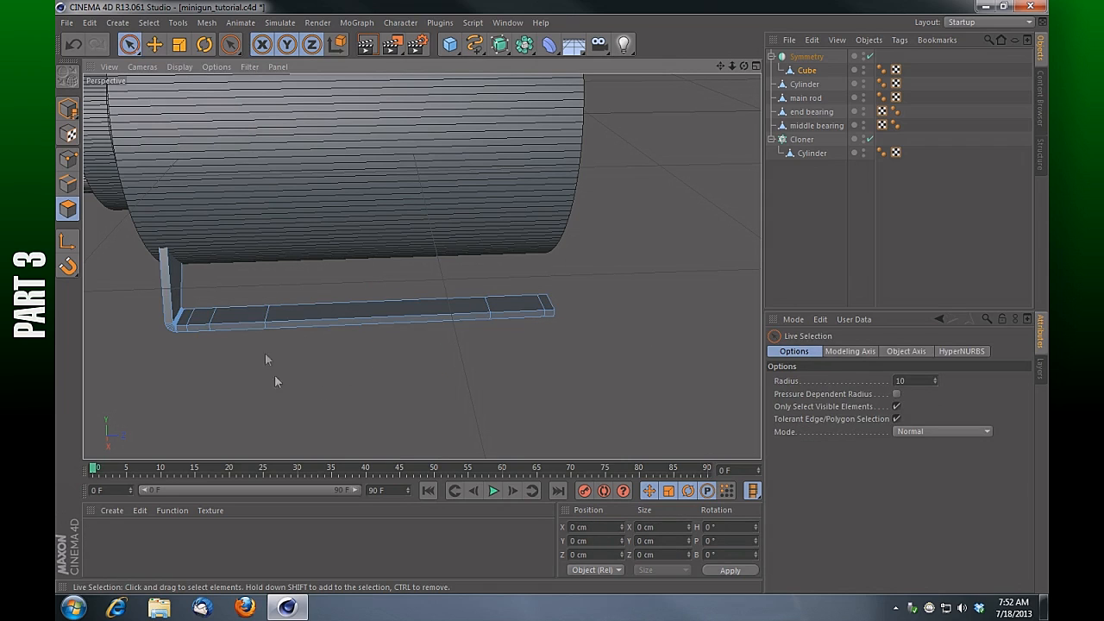
click(241, 317)
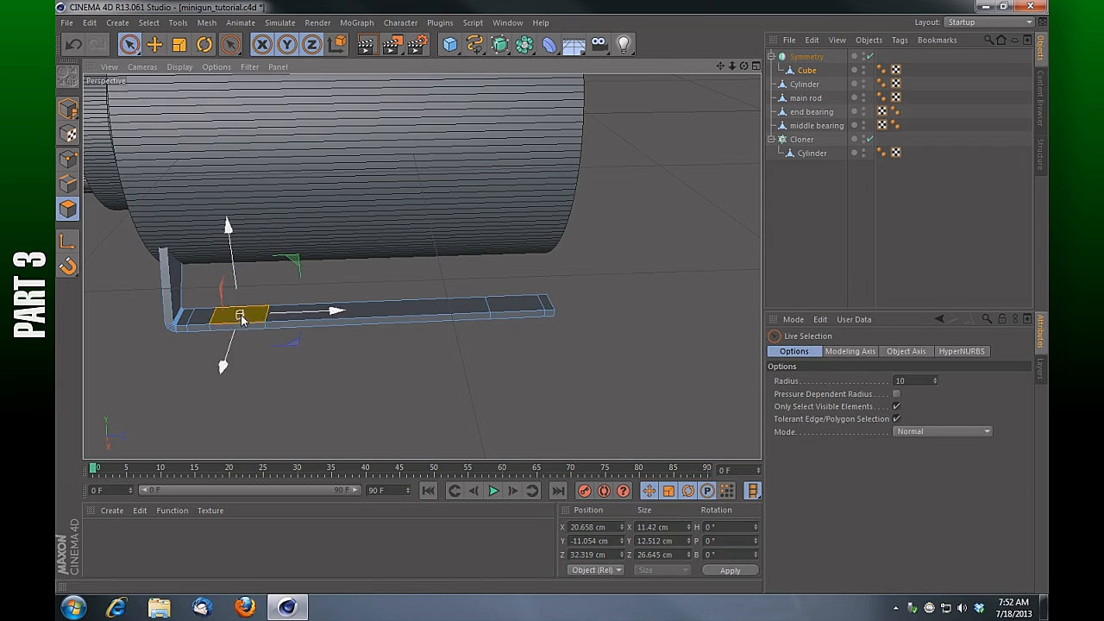
click(514, 307)
click(625, 365)
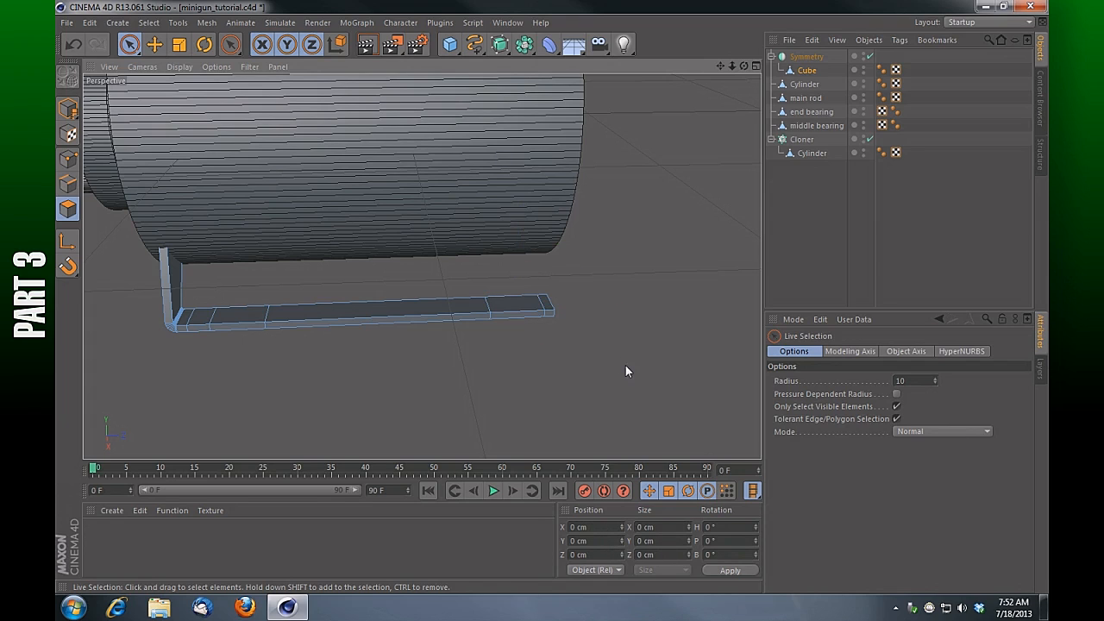
click(243, 318)
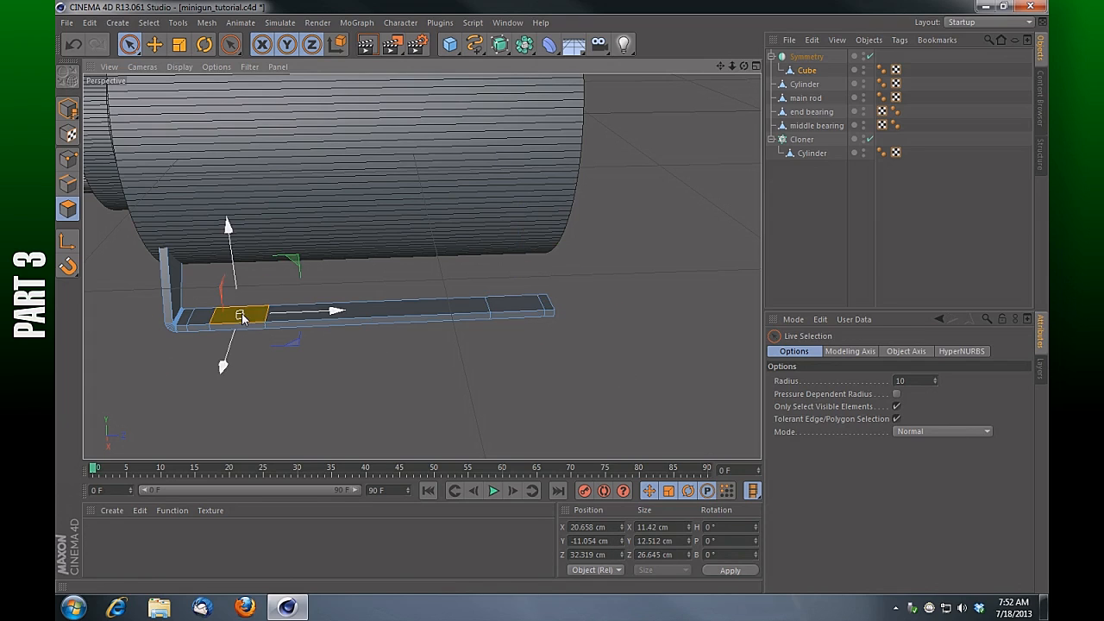
shift+click(520, 311)
click(544, 338)
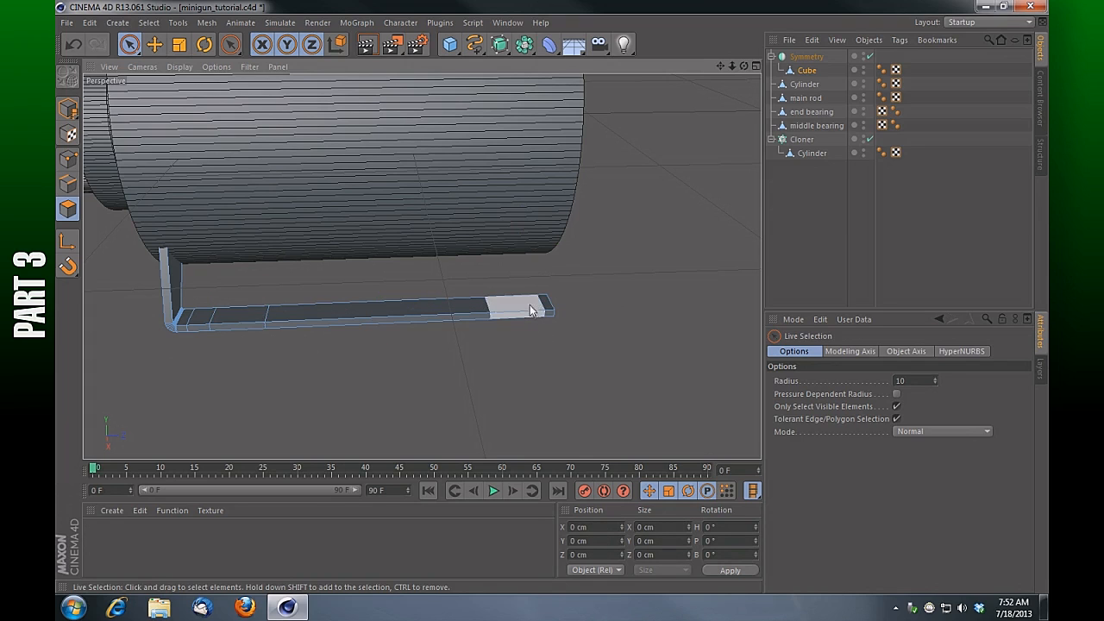
Step: Select the two inner-face polygons between the paired cuts and cut them lengthwise with the Knife in Loop mode, near their outer edge
click(530, 304)
shift+click(253, 314)
right_click(646, 251)
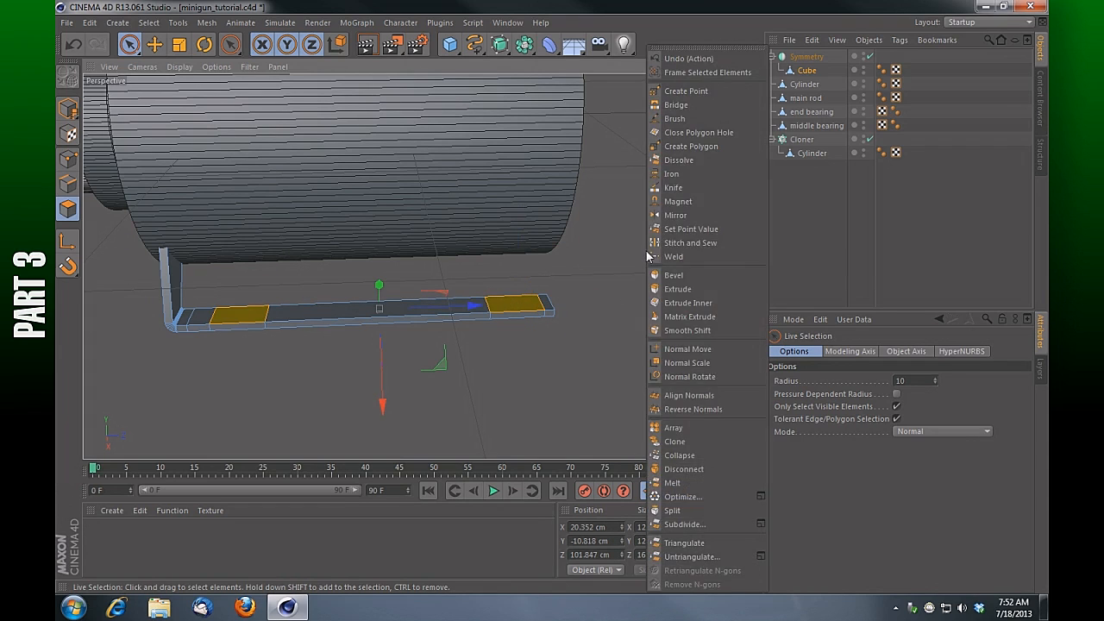
click(687, 191)
drag(744, 66, 422, 266)
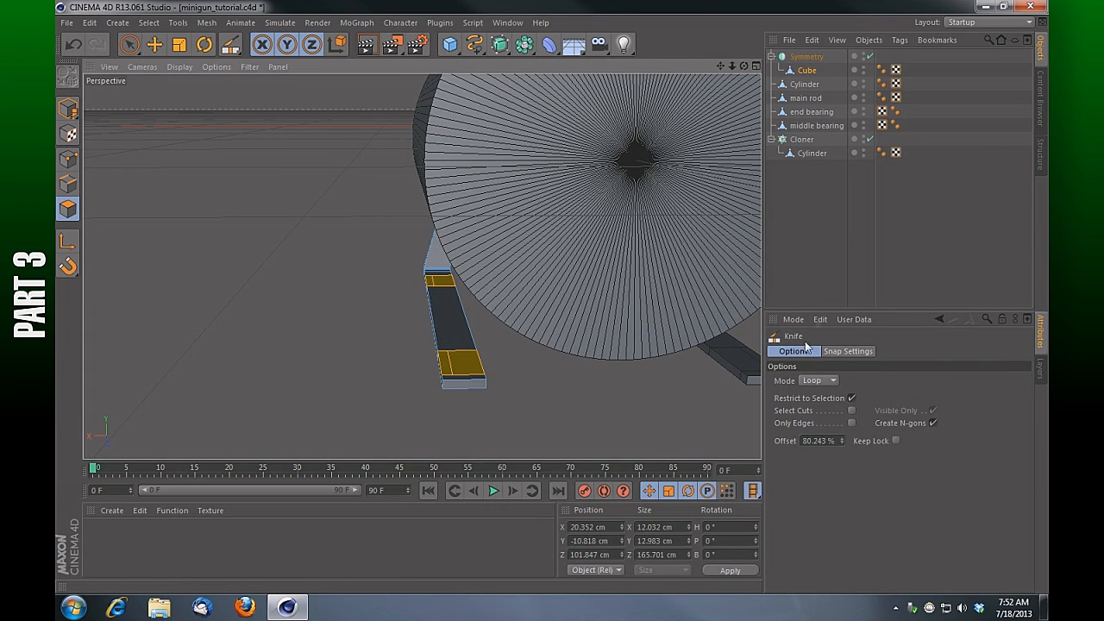
drag(733, 66, 768, 66)
Step: Clear the polygon selection with Live Selection and examine the lengthwise cuts near both ends of the rail
drag(131, 47, 185, 67)
click(327, 290)
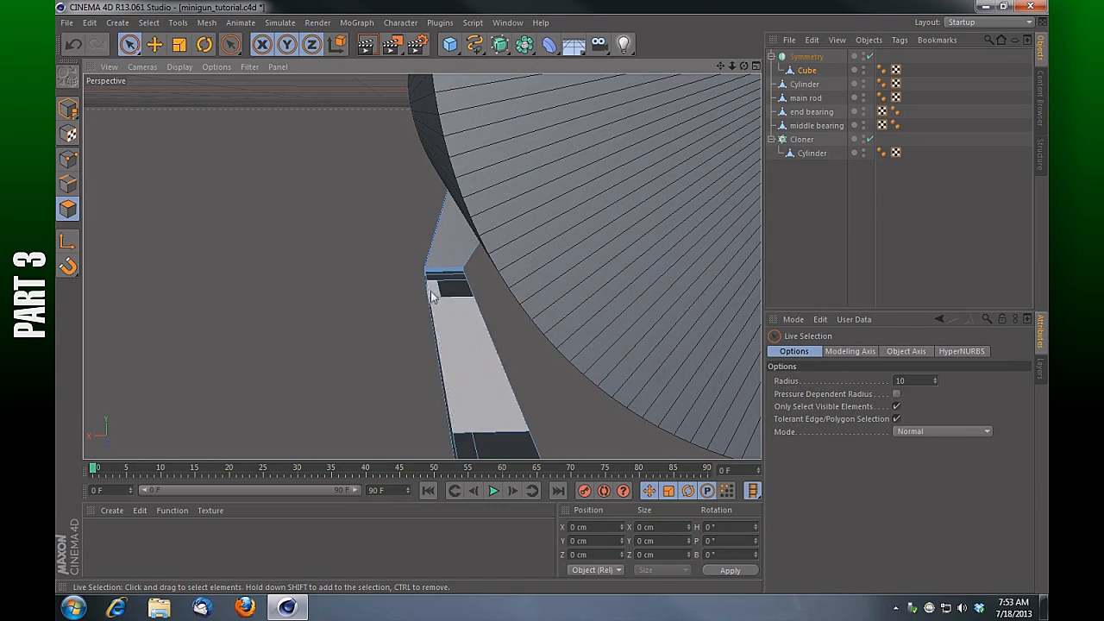
drag(720, 67, 716, 29)
drag(738, 66, 729, 69)
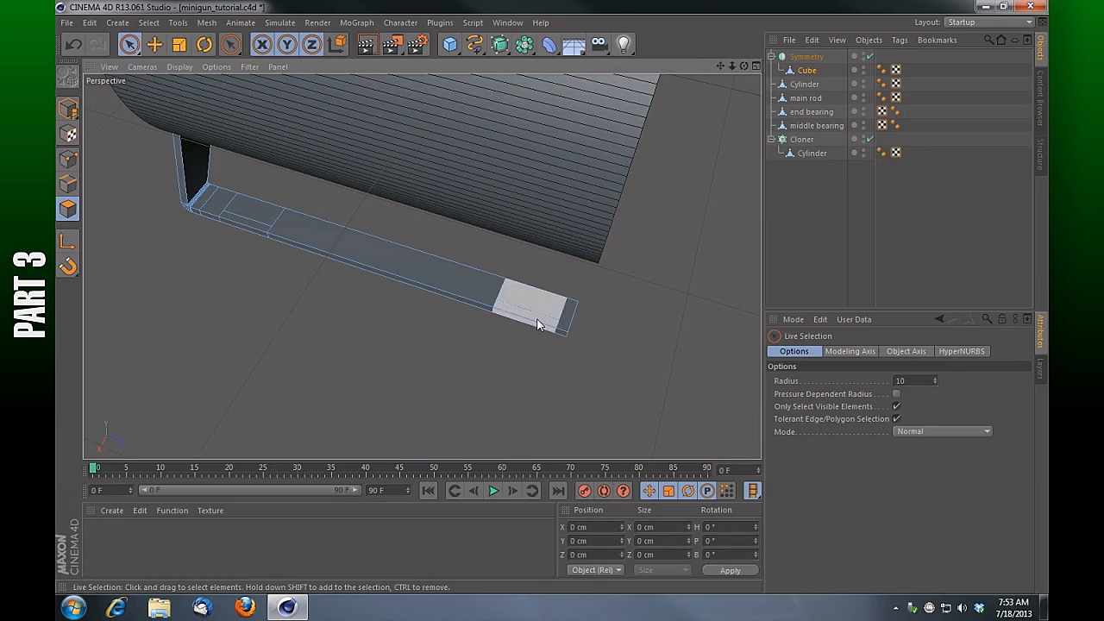
drag(732, 66, 756, 66)
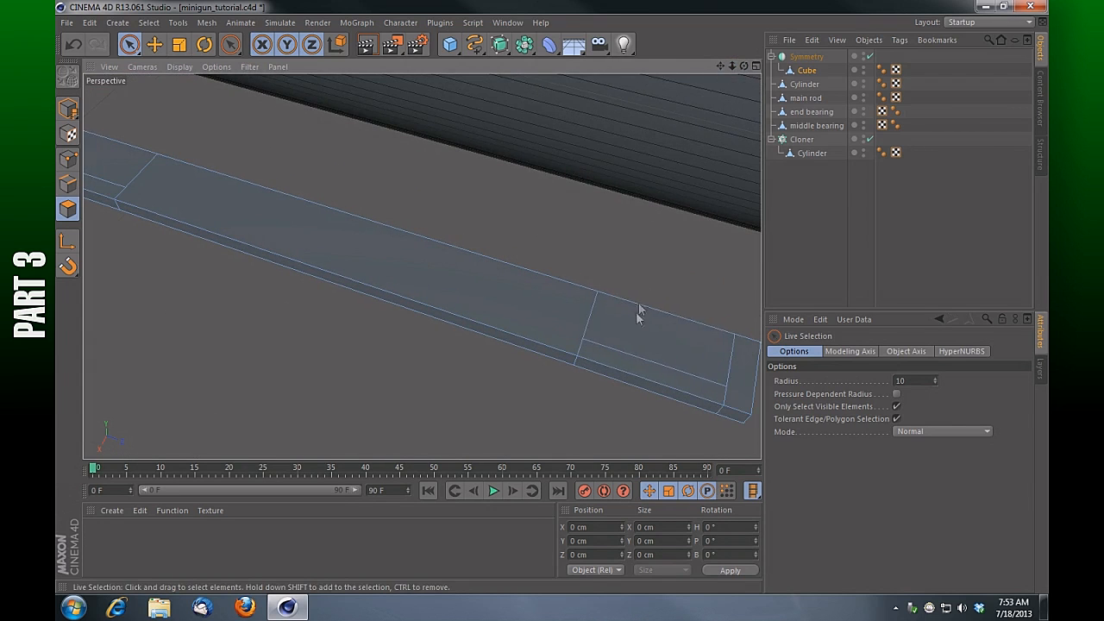
Step: Select the two narrow polygons along the rail's outer edge between the paired crosswise cuts, one near each rail end
click(623, 361)
drag(721, 68, 990, 134)
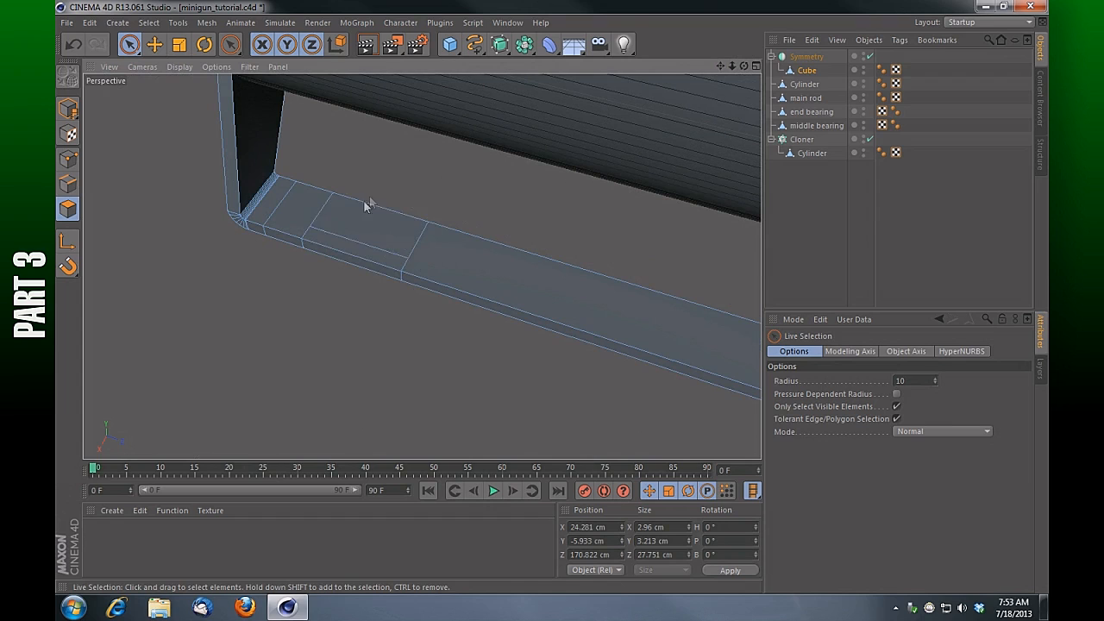
shift+click(353, 253)
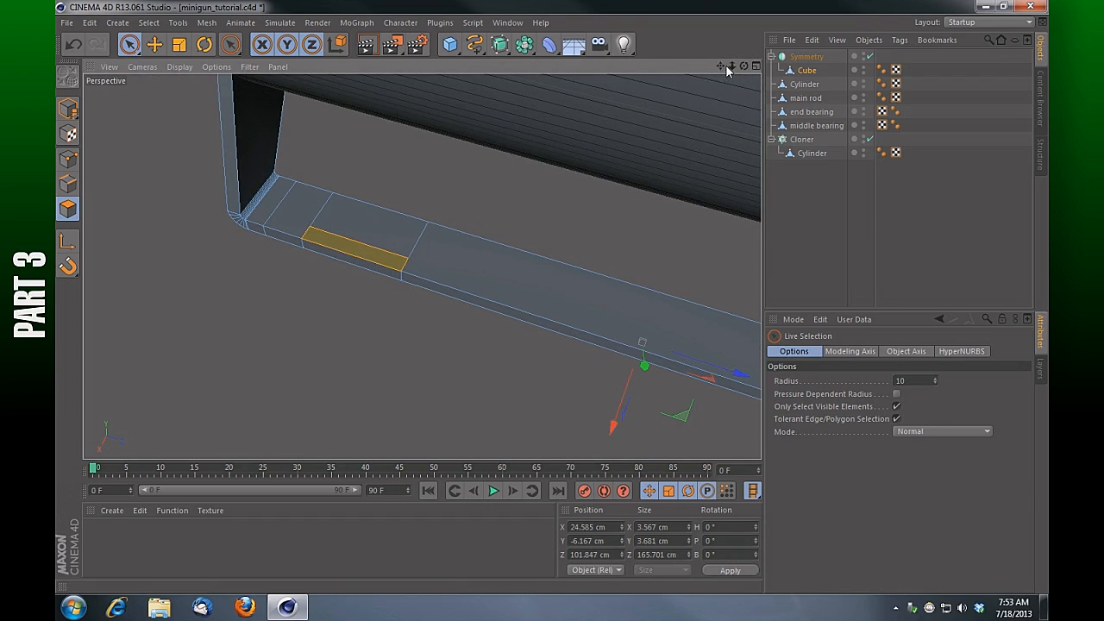
Step: Rotate the modeling axis of the two selected polygons so one axis points straight up, enabling axis modification only for this rotation
drag(725, 71, 424, 264)
drag(733, 68, 422, 267)
drag(746, 66, 422, 266)
drag(725, 67, 421, 264)
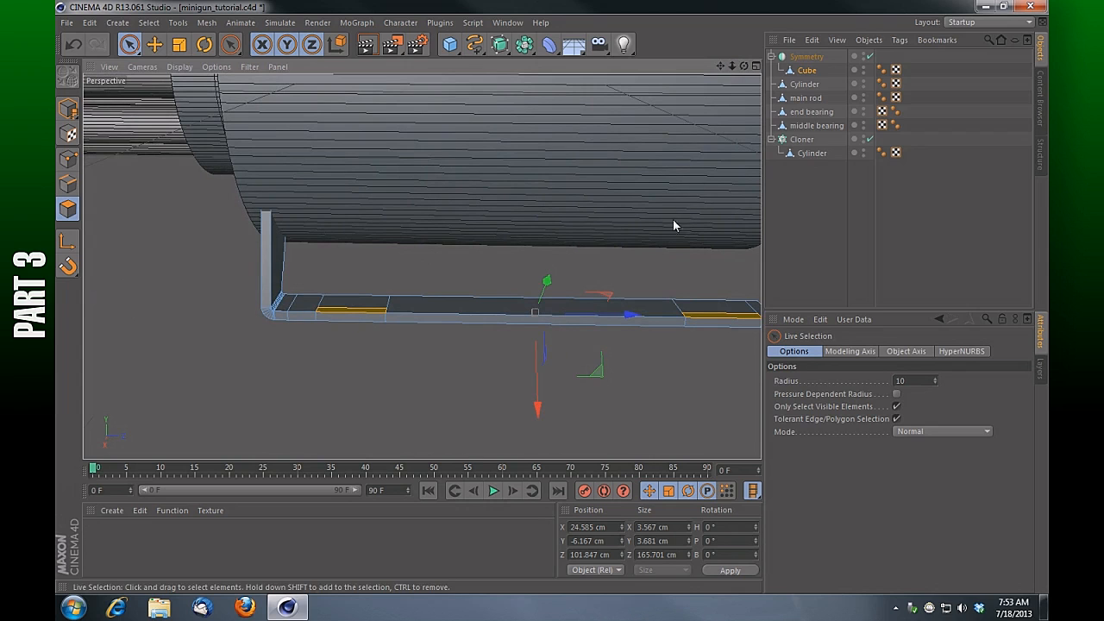
drag(744, 67, 421, 265)
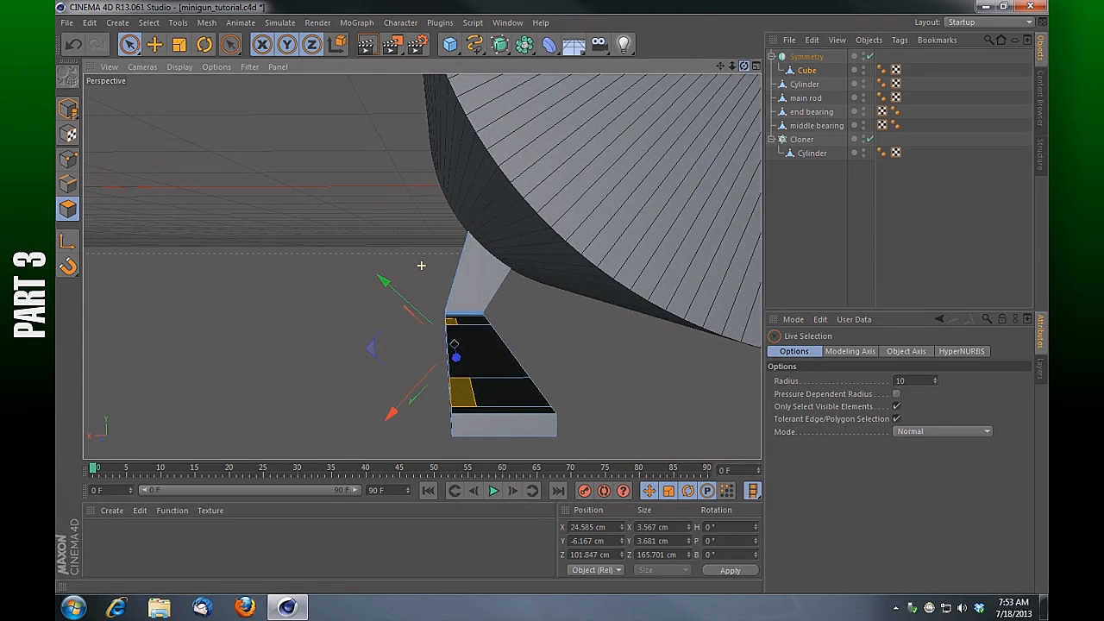
click(72, 248)
key(r)
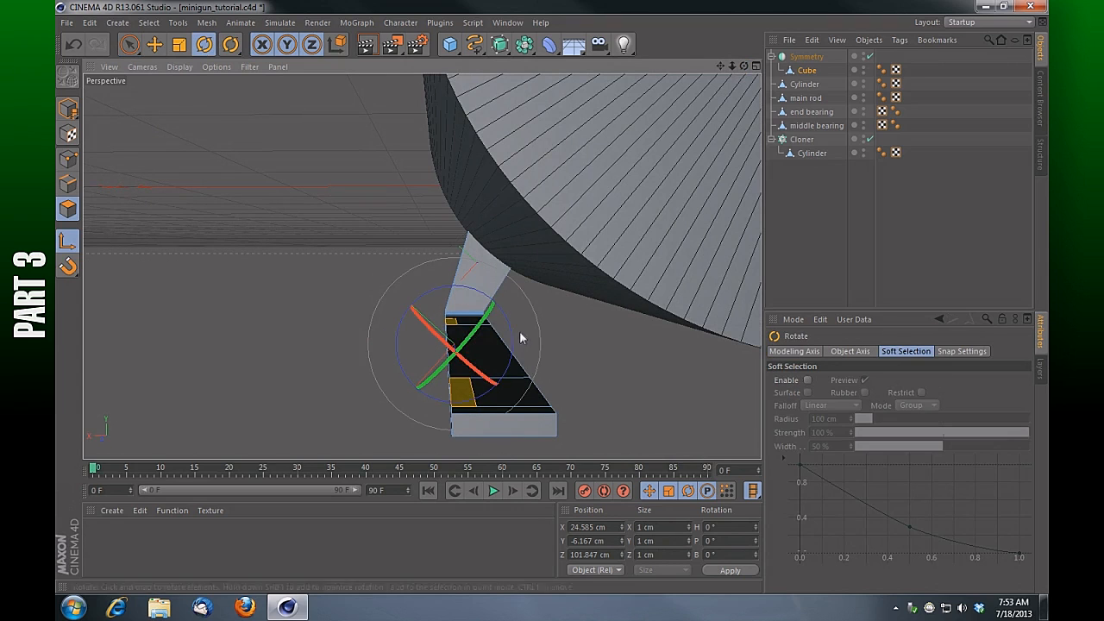
drag(509, 329, 509, 372)
drag(721, 65, 804, 54)
drag(742, 68, 681, 66)
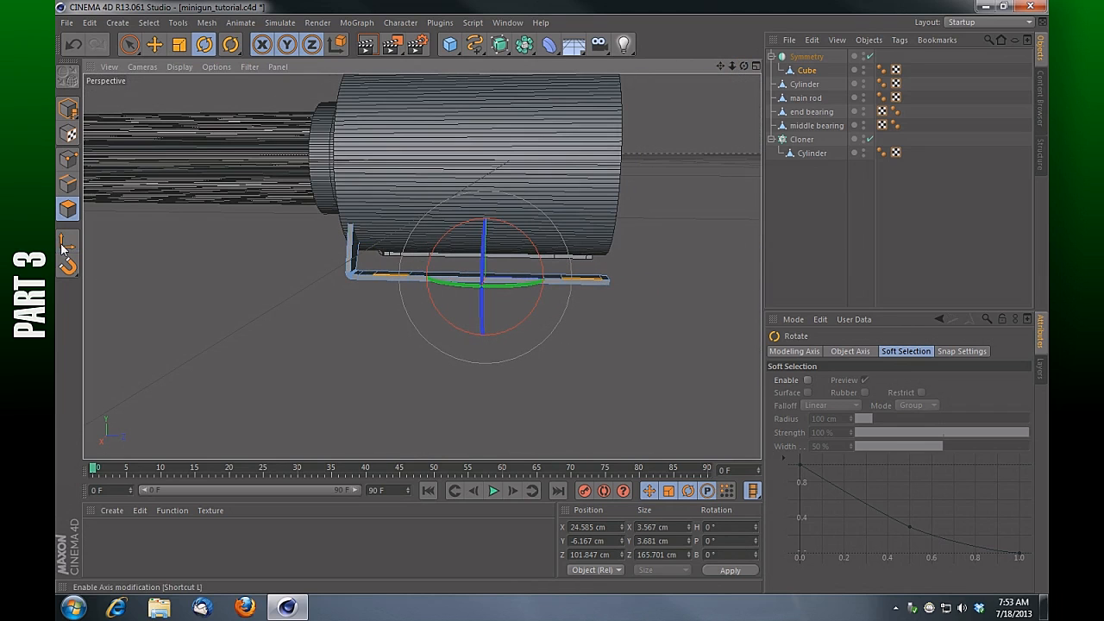
click(63, 249)
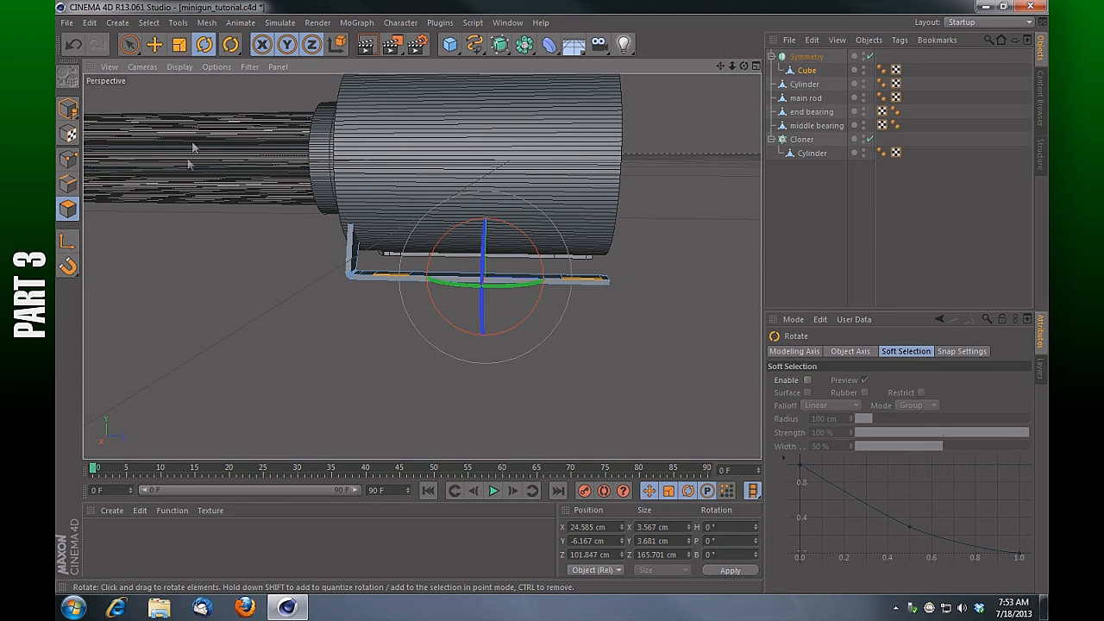
Step: Extrude the two polygons straight up into tall posts beside the cylinder, and shift their top ends outward so the posts lean away
click(156, 44)
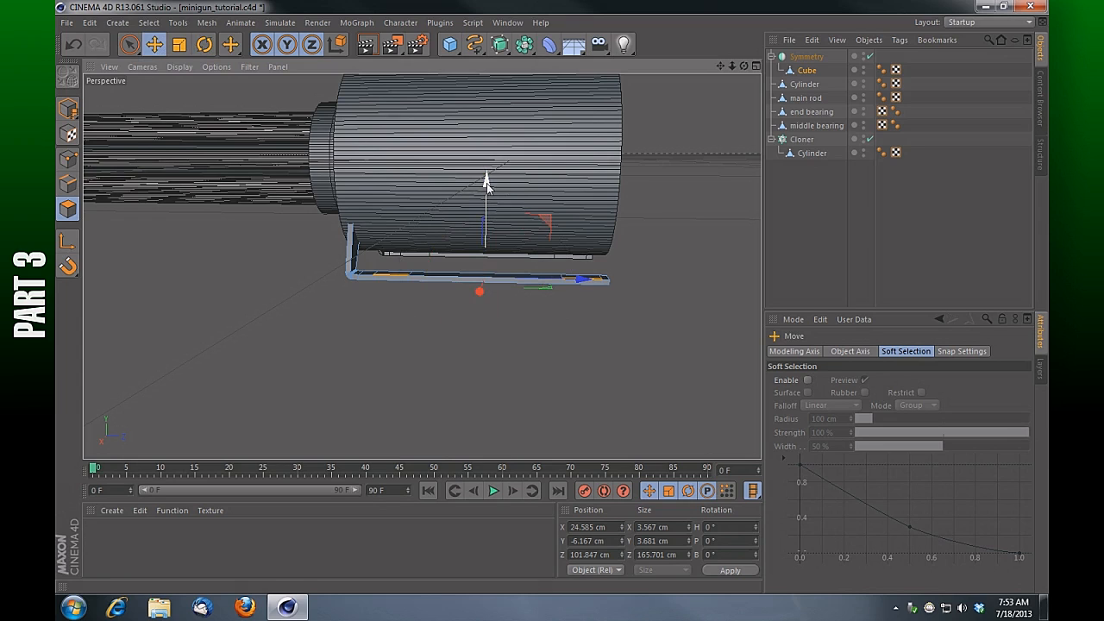
drag(487, 183, 495, 97)
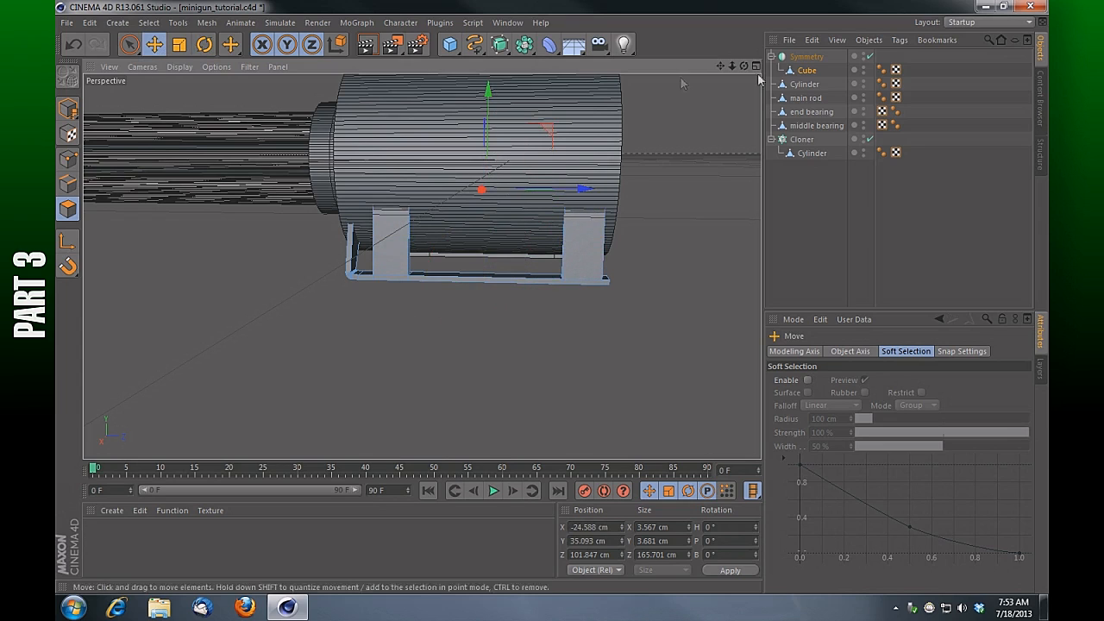
mouse_move(743, 65)
mouse_down()
mouse_move(604, 68)
mouse_move(734, 74)
mouse_up()
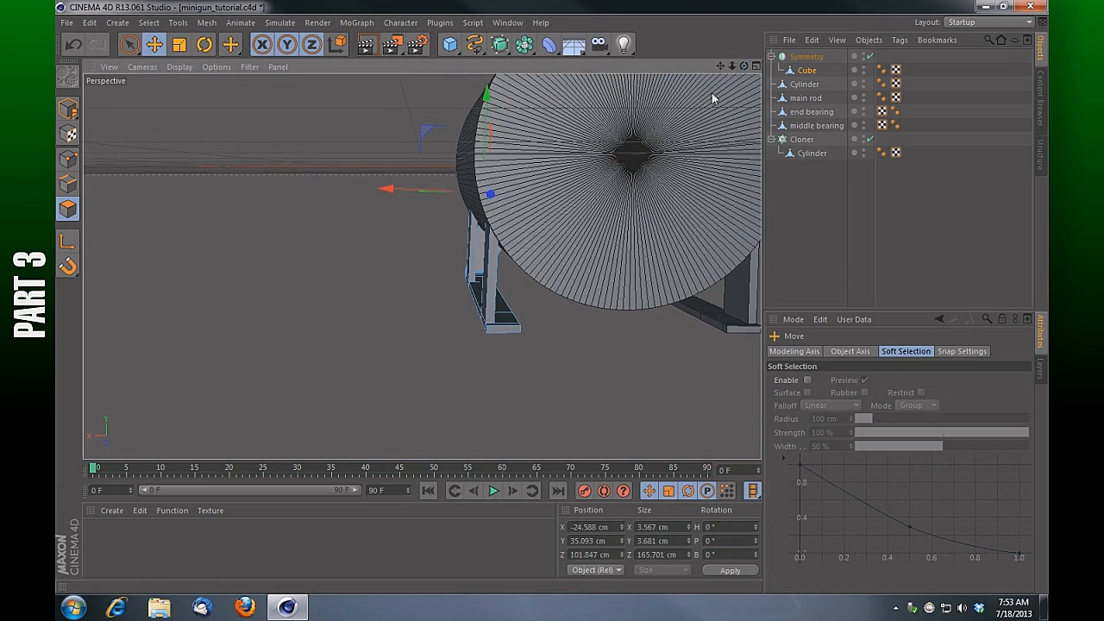
drag(376, 197, 337, 211)
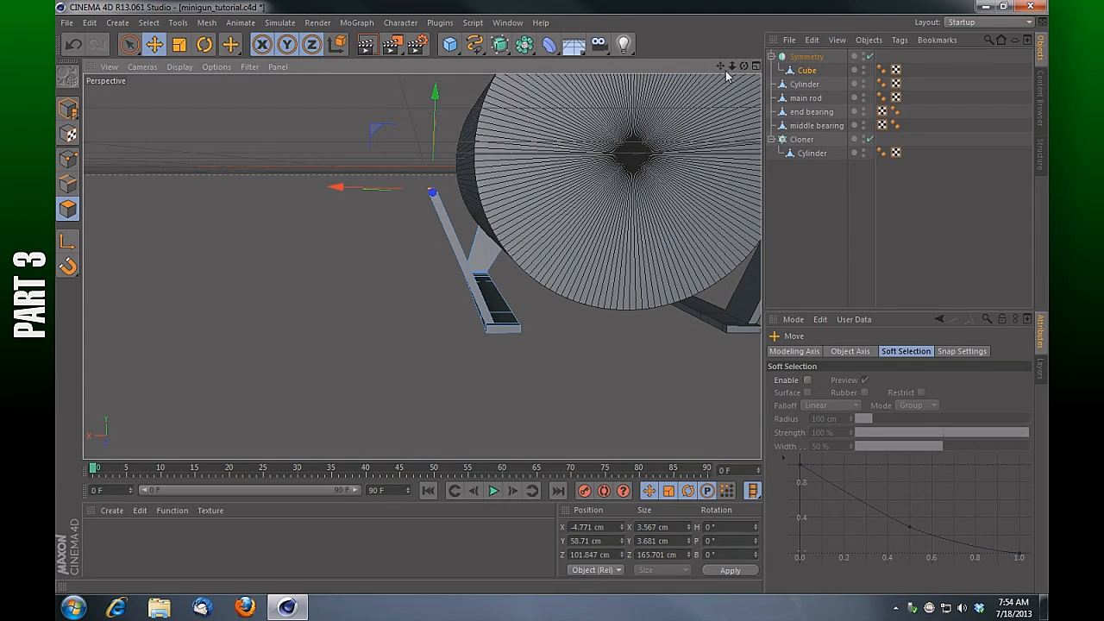
Step: Examine the leaning posts from behind the cylinder and compare them with the finished minigun render on the desktop wallpaper
drag(744, 67, 657, 66)
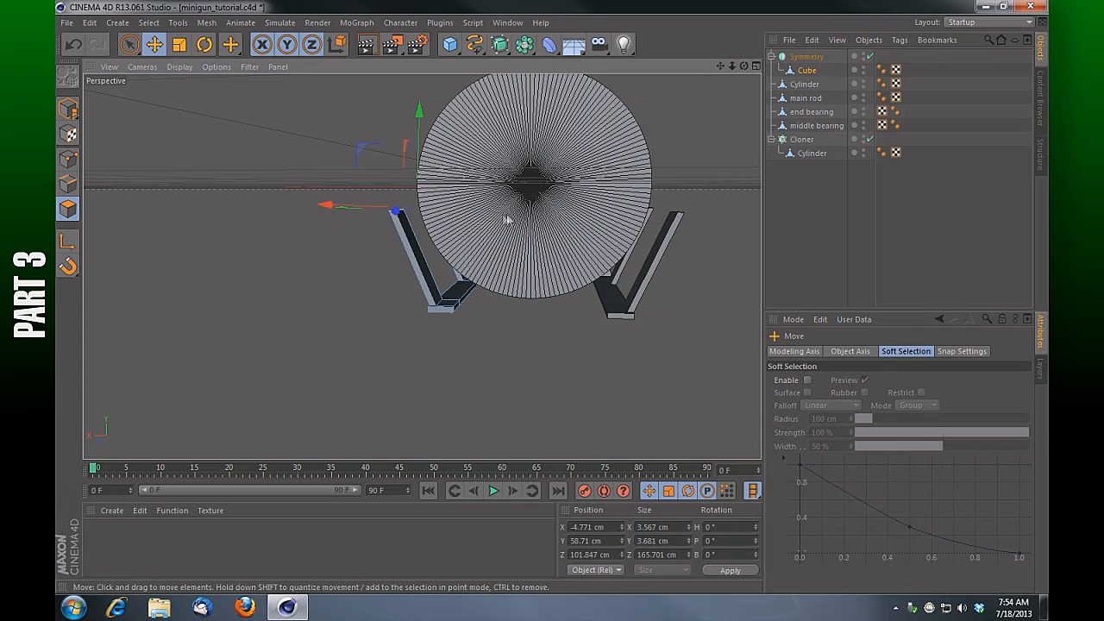
drag(744, 66, 798, 50)
click(985, 6)
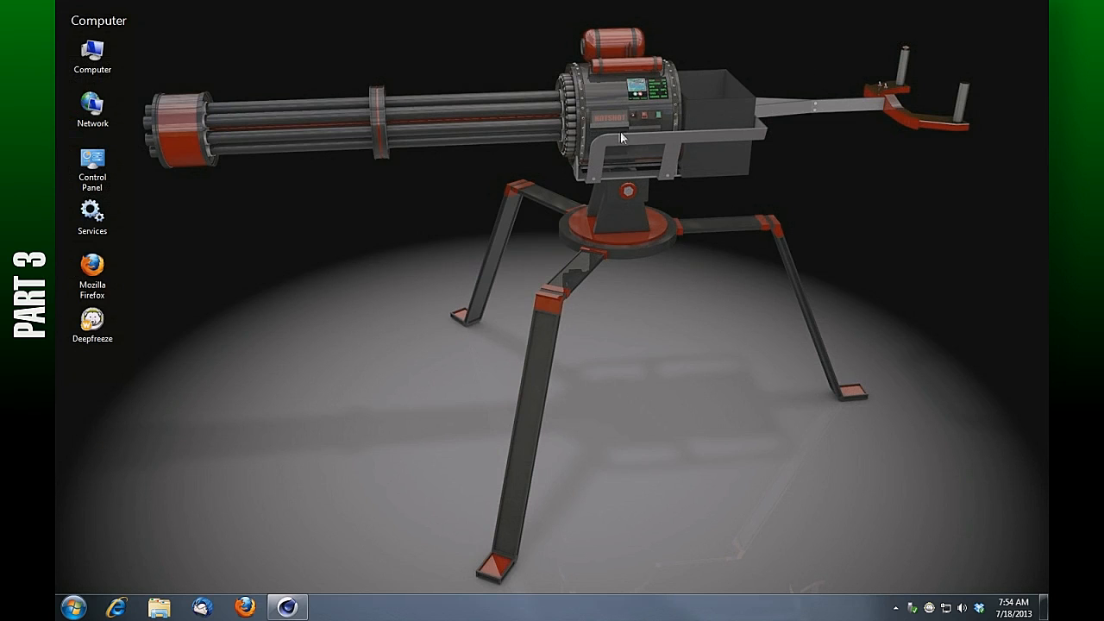
click(285, 607)
Step: Select only the front post's top polygon and move its modeling axis rearward to just past the polygon's rear edge
click(669, 291)
drag(744, 65, 781, 125)
drag(719, 65, 798, 66)
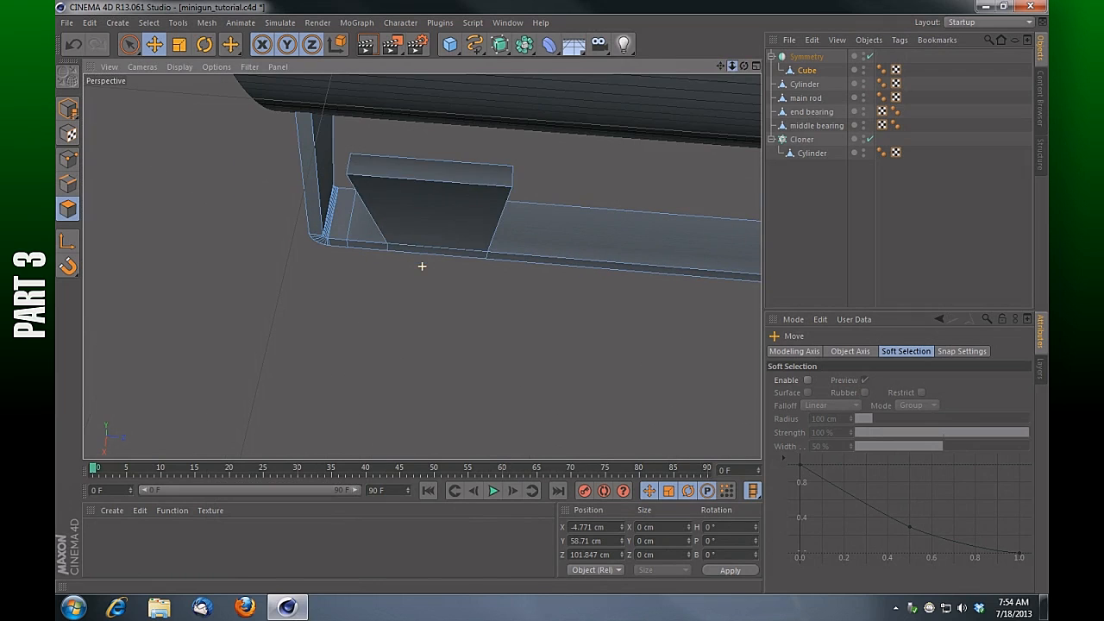
click(486, 182)
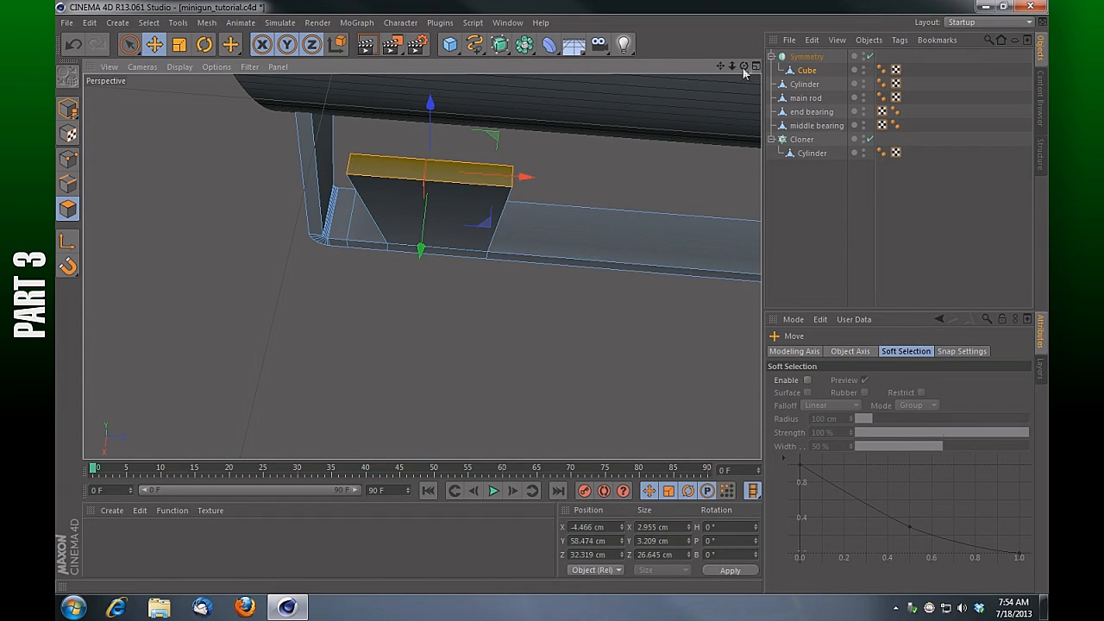
drag(745, 65, 699, 82)
click(63, 240)
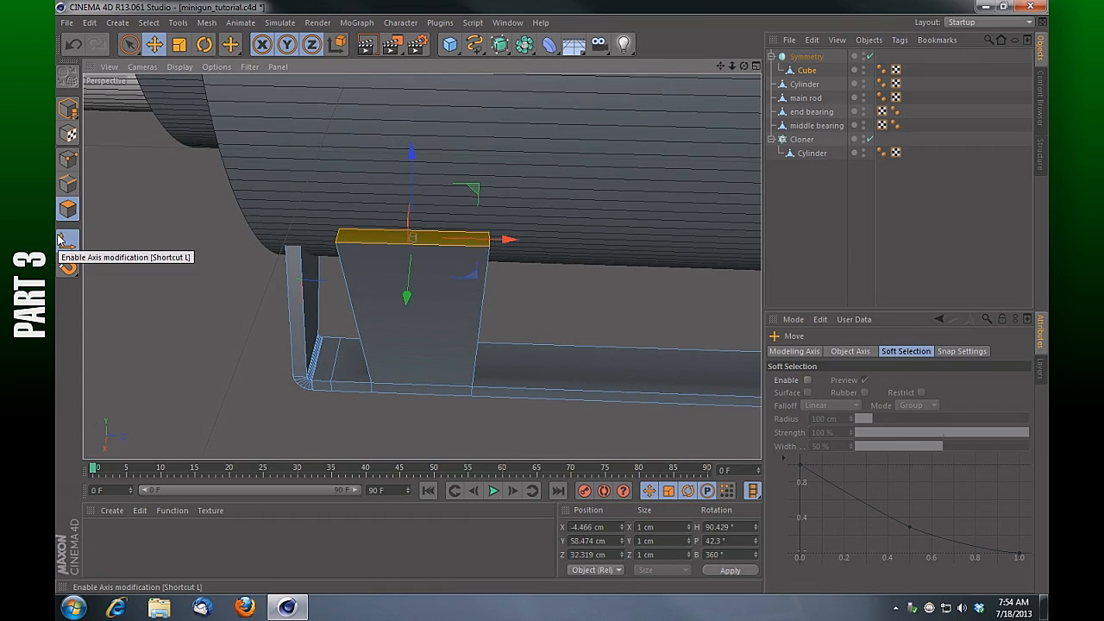
click(205, 44)
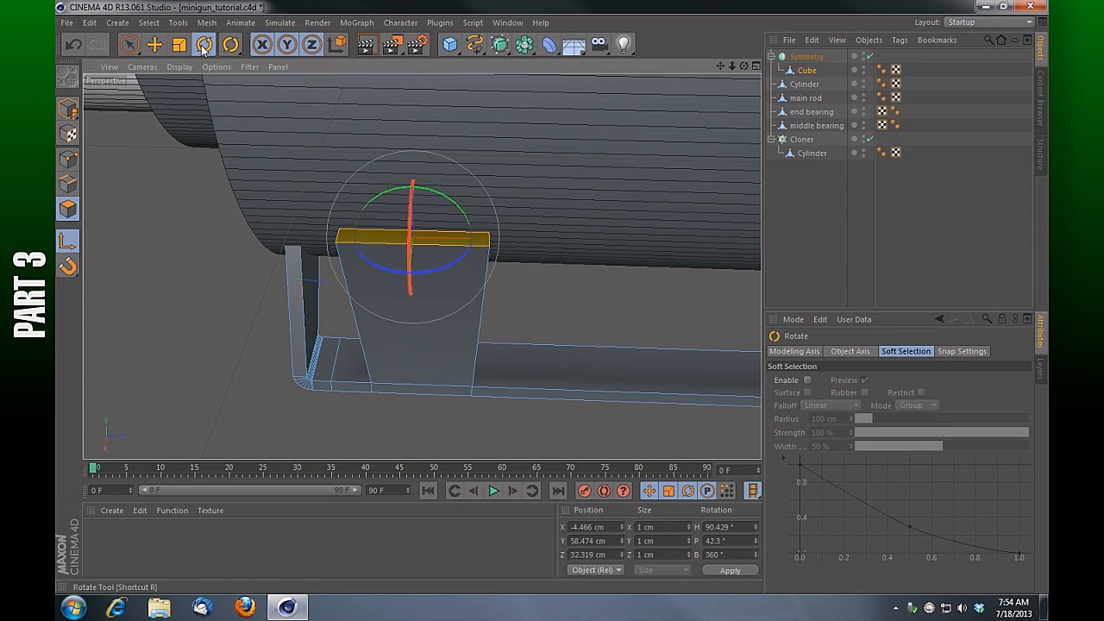
click(153, 45)
drag(507, 240, 593, 262)
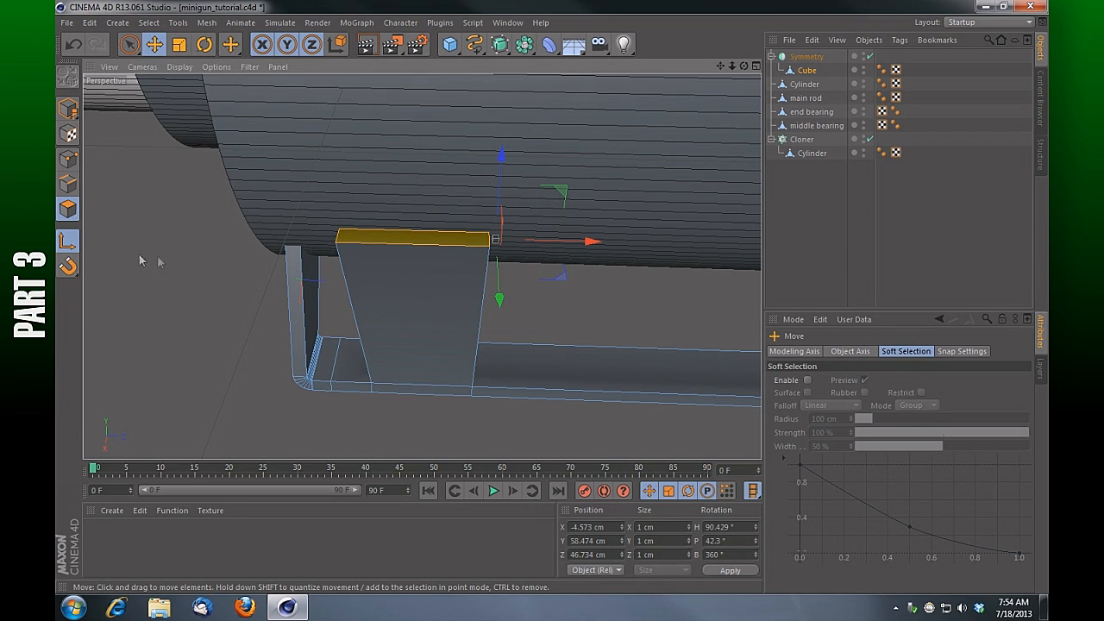
click(67, 242)
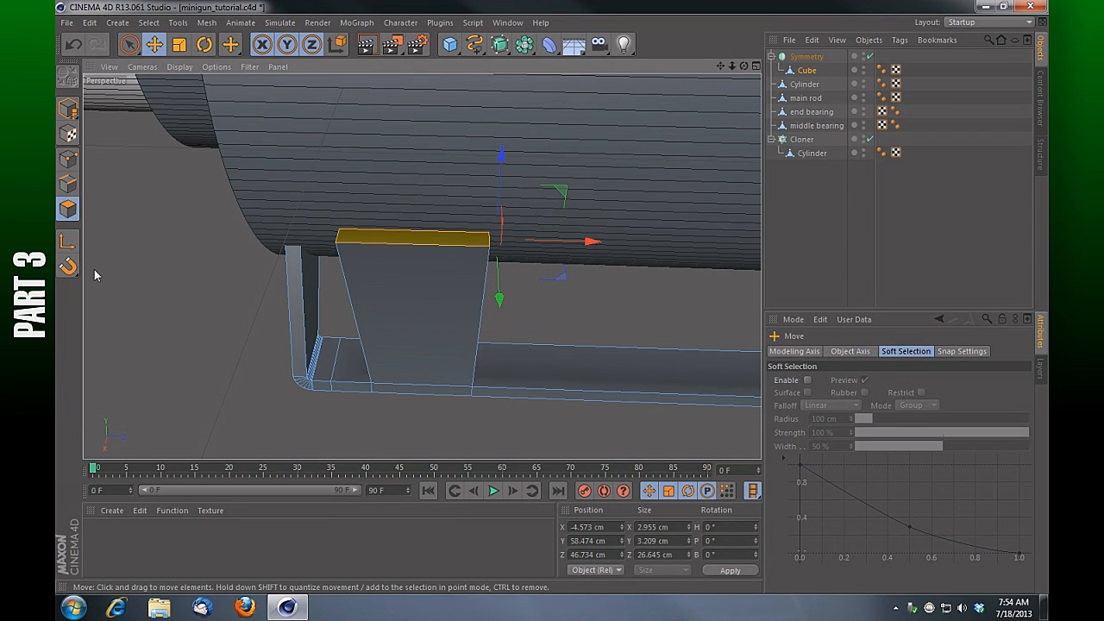
Step: Extrude the front post's top polygon with Rotate in many small increments around the offset axis, forming a quarter-circle bend toward the rear
drag(744, 66, 687, 71)
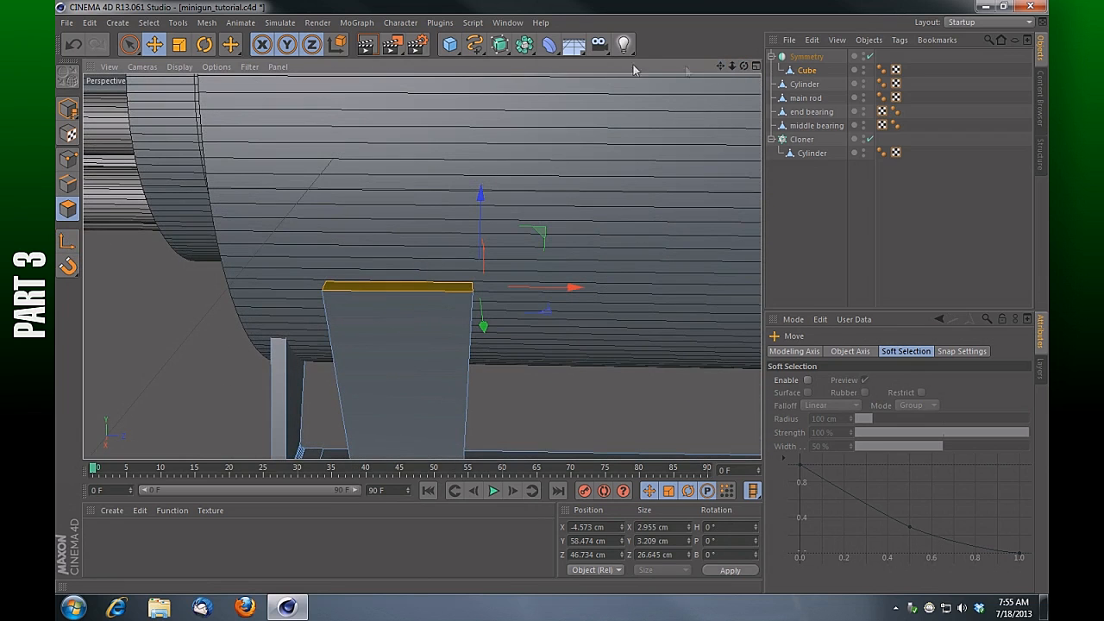
click(205, 46)
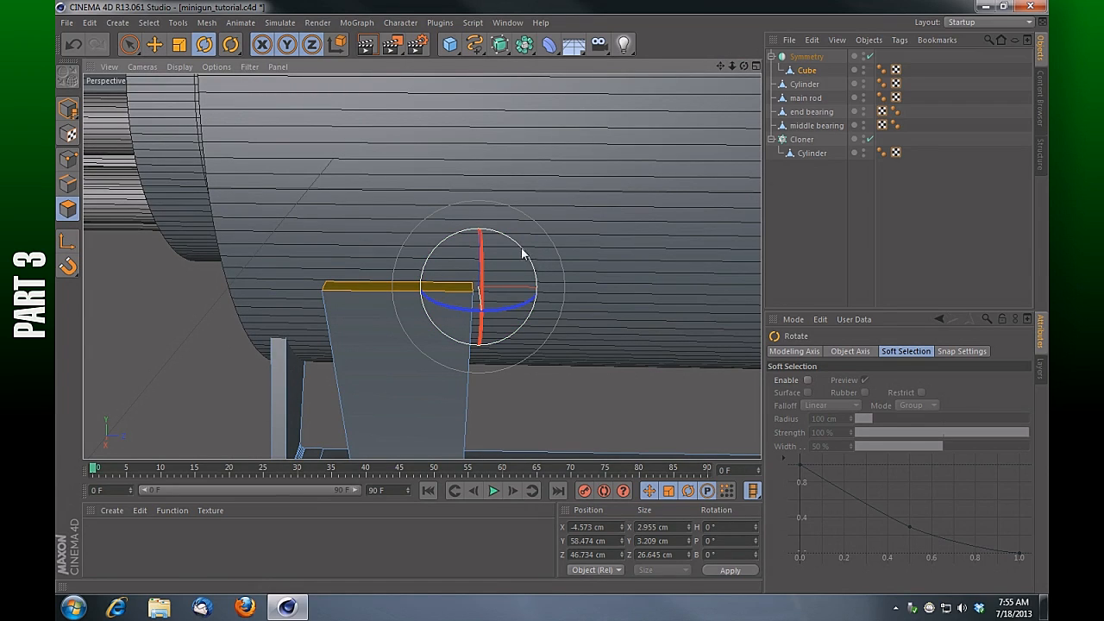
drag(519, 251, 535, 306)
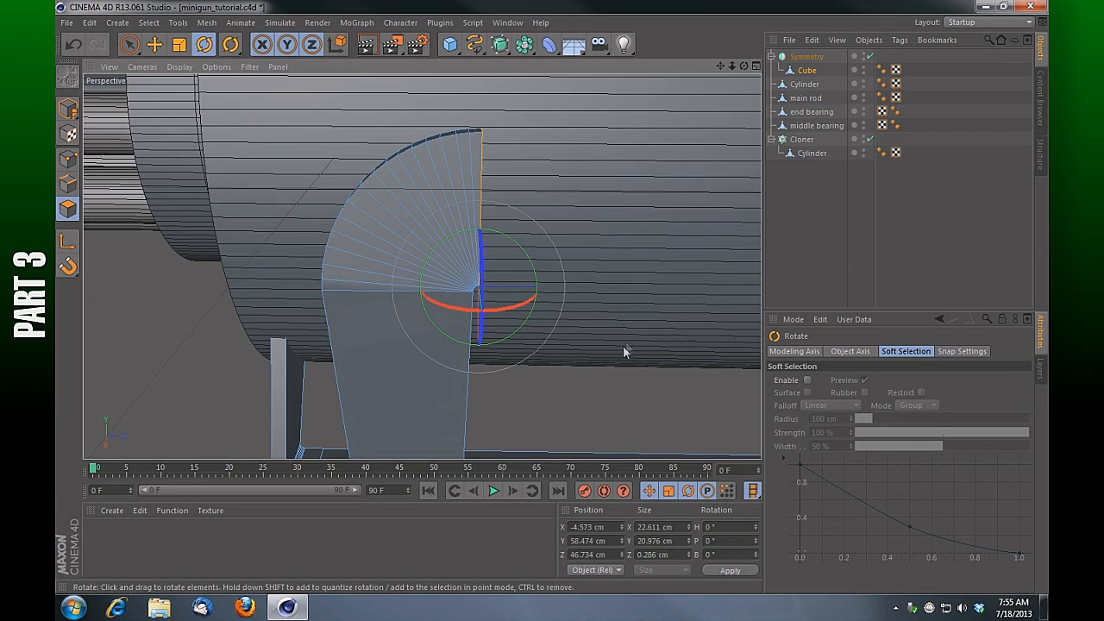
Step: Reselect the end polygon of the quarter-circle bend and rotate its modeling axis about -48.8° to stand upright, using axis modification temporarily
mouse_move(730, 64)
mouse_down()
mouse_move(715, 60)
mouse_move(749, 67)
mouse_move(744, 75)
mouse_up()
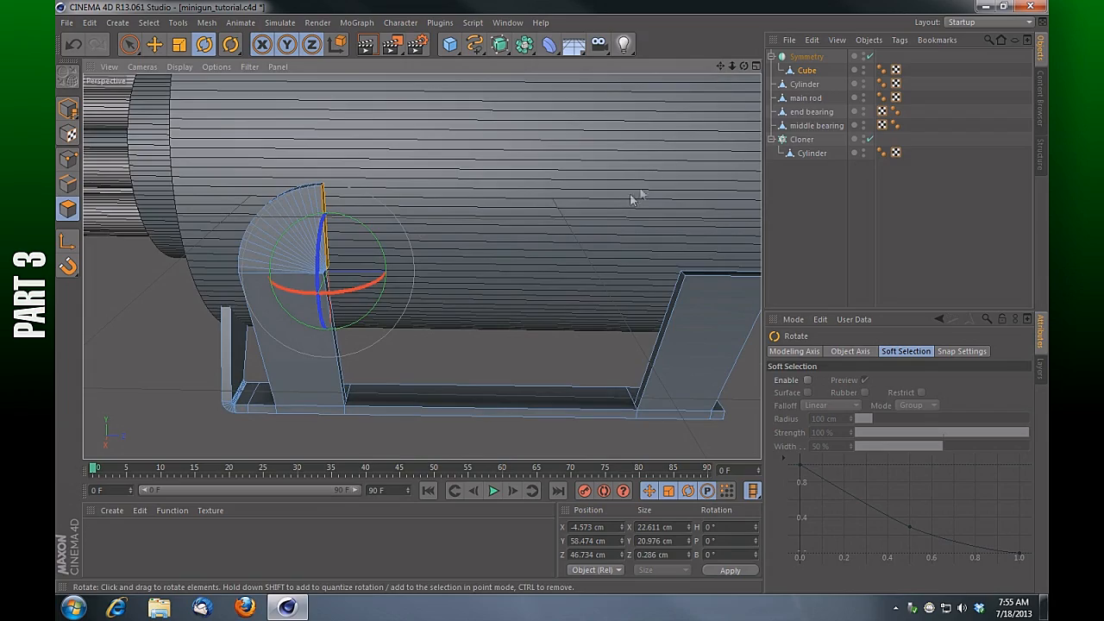
mouse_move(742, 69)
mouse_down()
mouse_move(777, 82)
mouse_move(751, 95)
mouse_move(639, 86)
mouse_move(742, 77)
mouse_up()
click(179, 342)
mouse_move(744, 67)
mouse_down()
mouse_move(798, 62)
mouse_move(708, 82)
mouse_move(742, 64)
mouse_up()
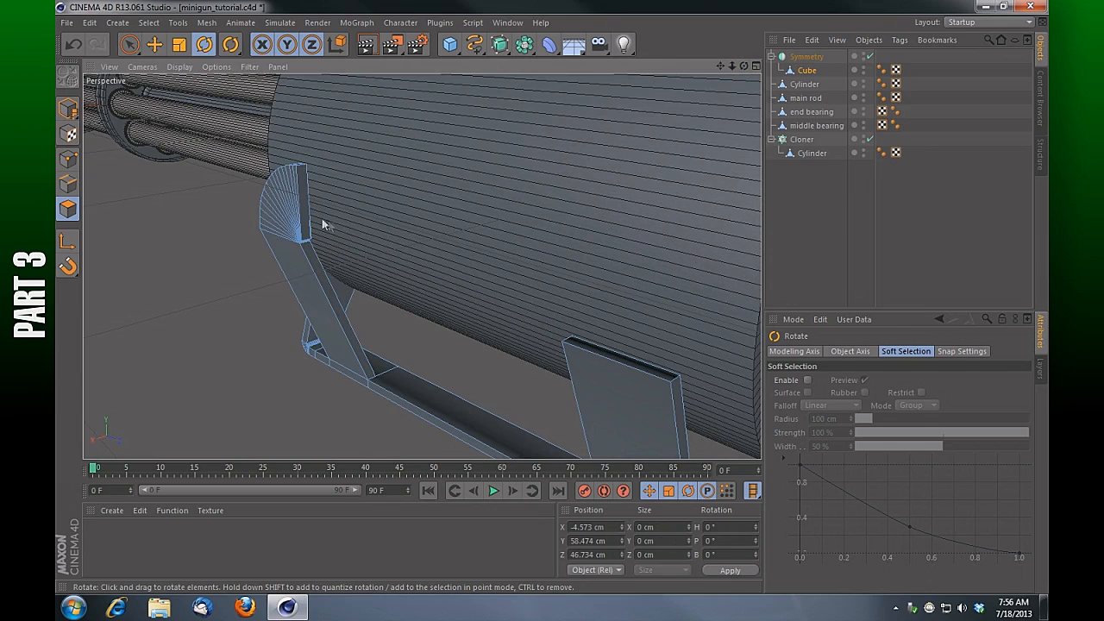
click(304, 197)
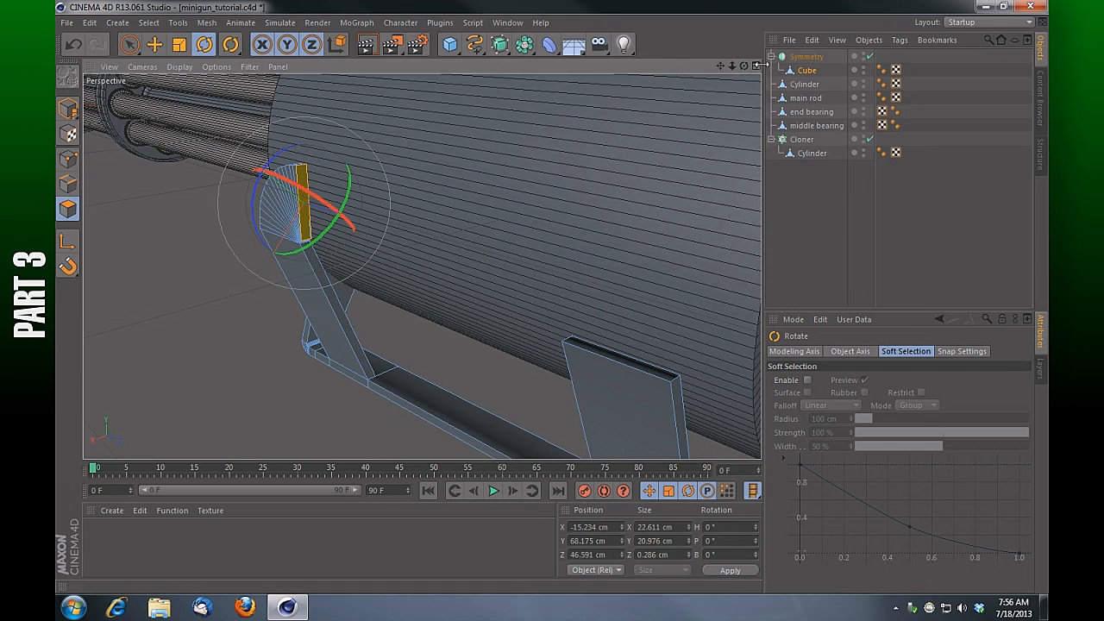
drag(744, 66, 690, 76)
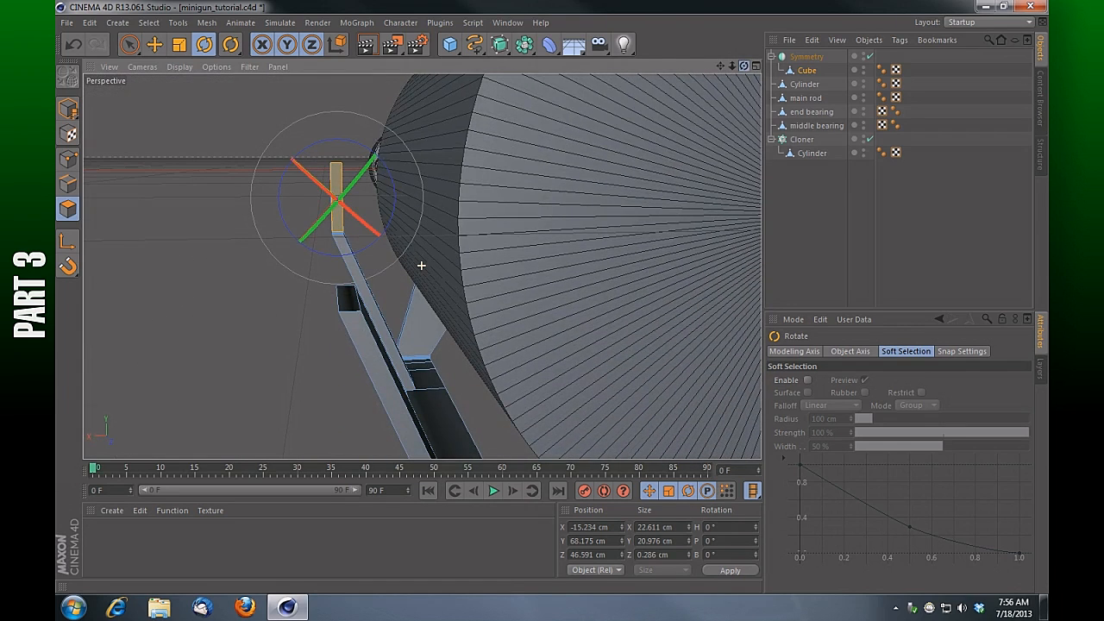
click(66, 241)
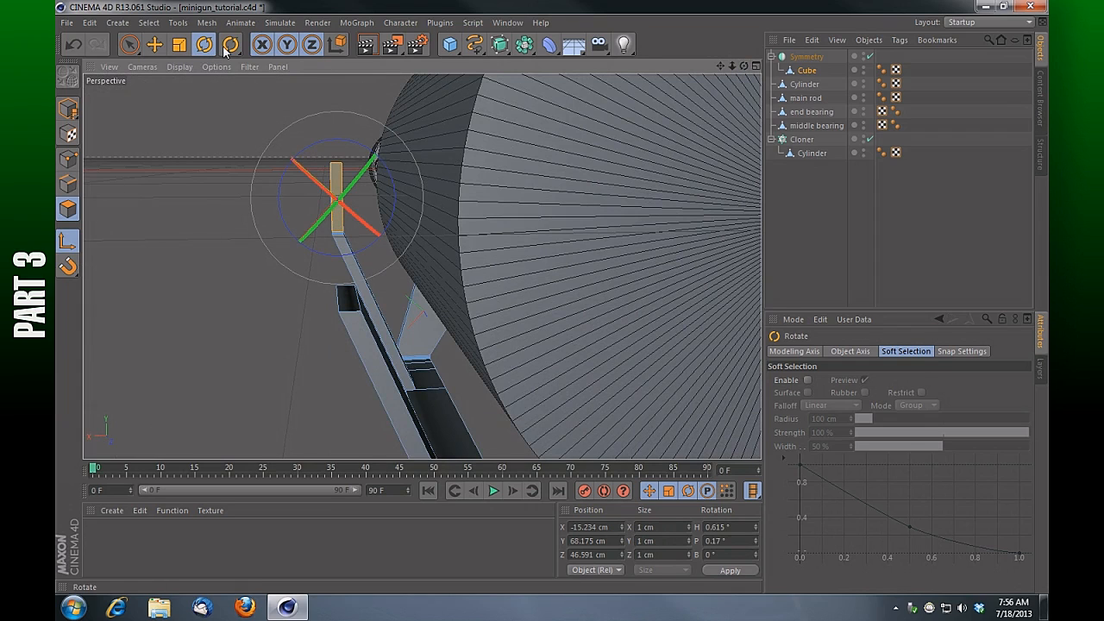
click(206, 45)
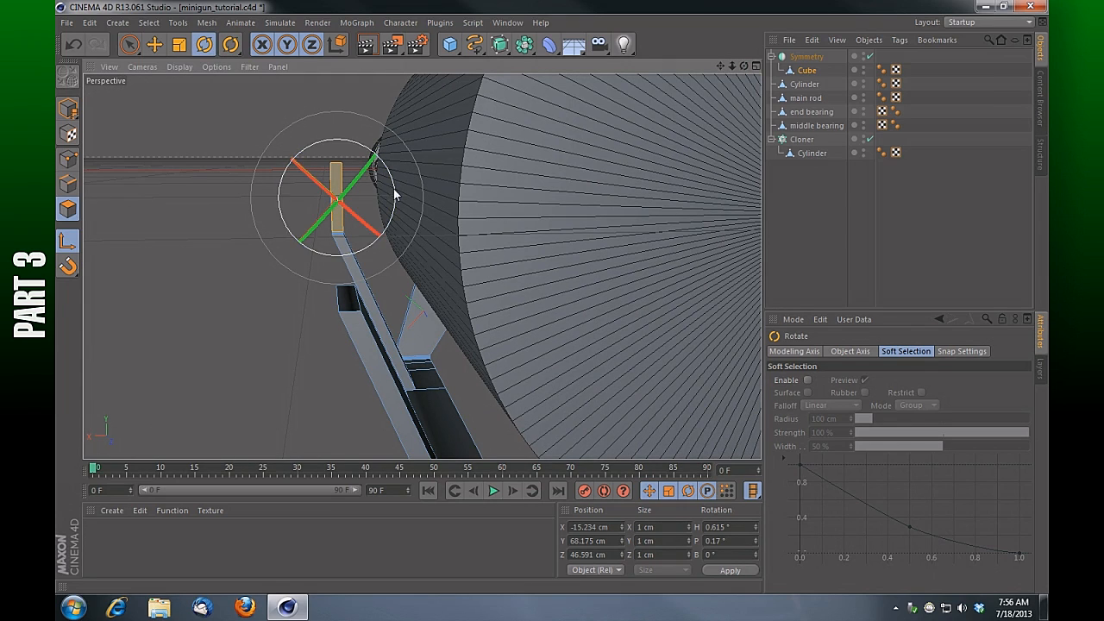
drag(395, 198, 381, 237)
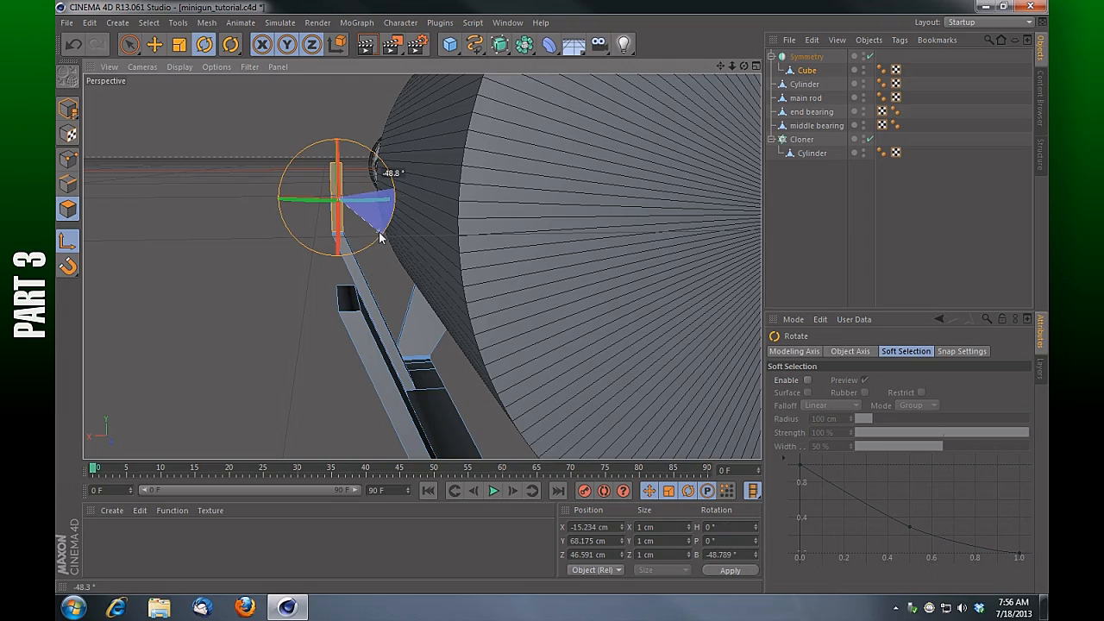
drag(379, 233, 379, 233)
drag(732, 66, 811, 67)
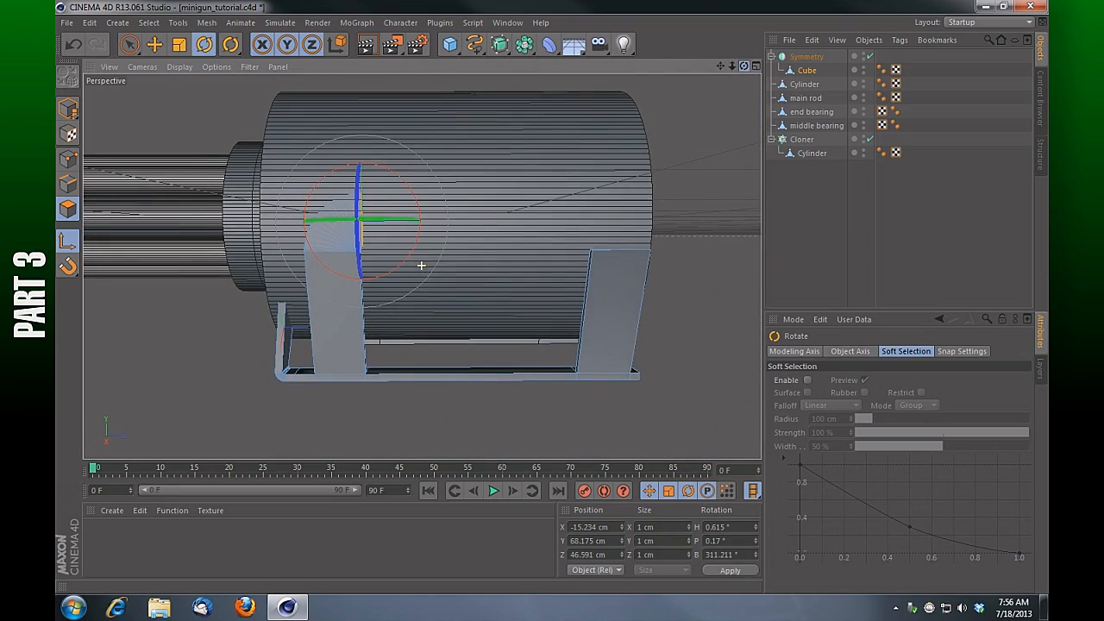
click(156, 46)
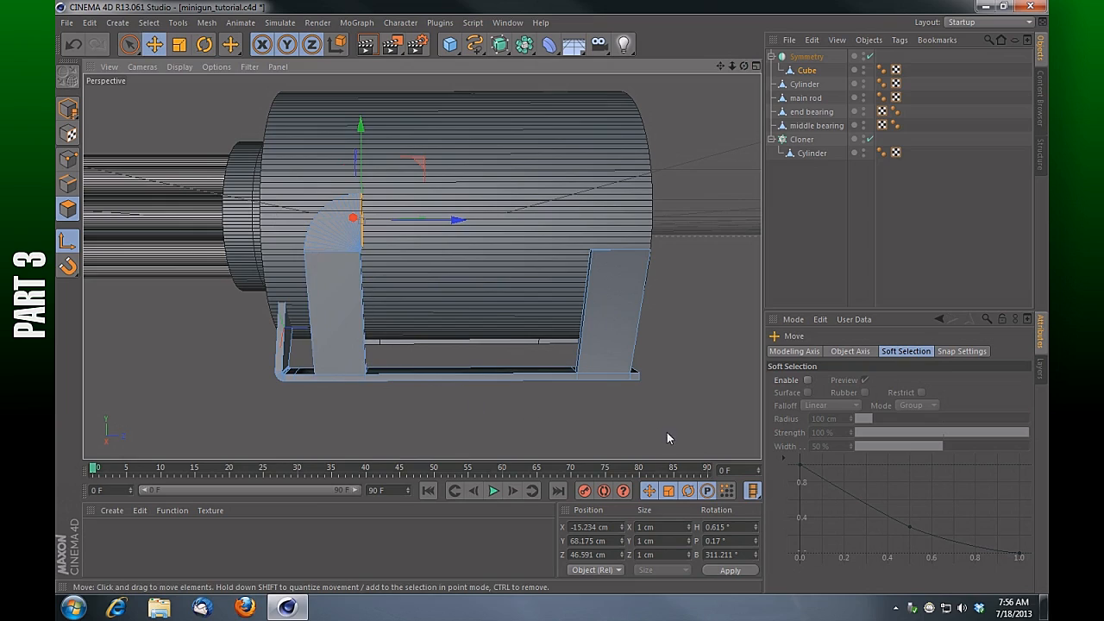
click(68, 243)
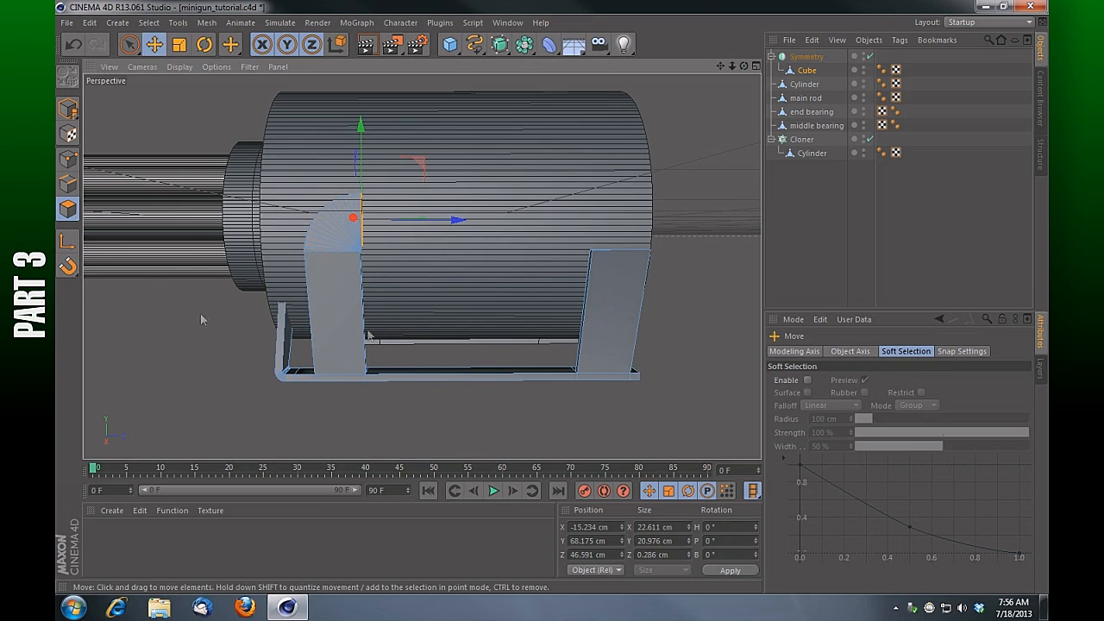
Step: Extrude the bend's end polygon rearward into a long horizontal bar reaching over the rear post to a Z position of about 193.8 cm
mouse_move(744, 67)
mouse_down()
mouse_move(655, 67)
mouse_move(743, 66)
mouse_up()
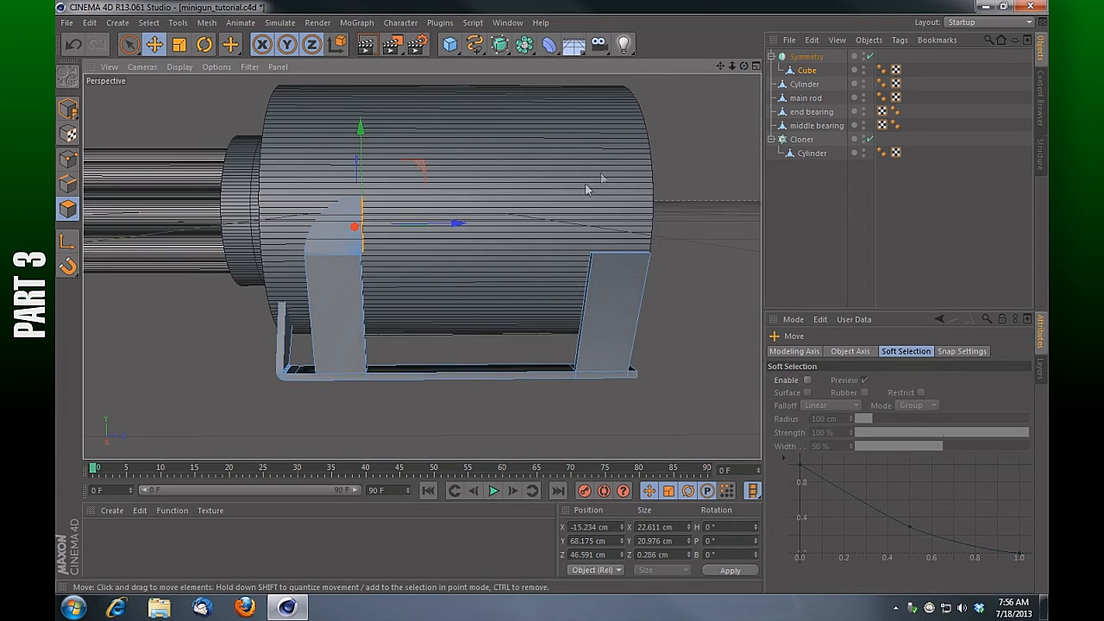
drag(457, 227, 751, 256)
drag(720, 66, 663, 71)
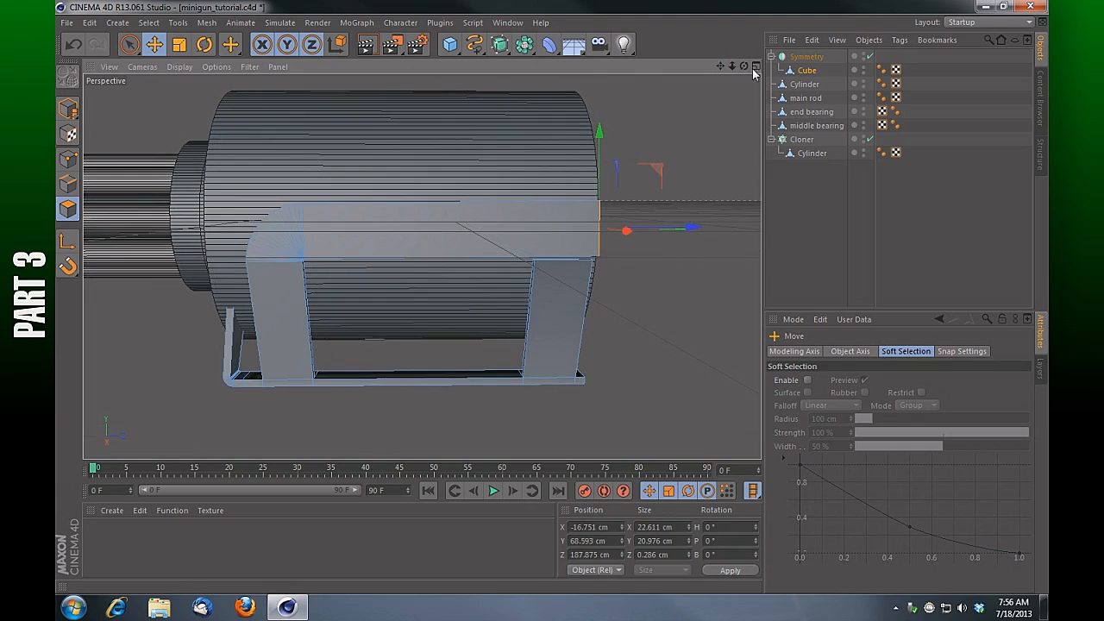
drag(744, 66, 699, 157)
drag(693, 232, 707, 238)
drag(731, 65, 690, 80)
alt+drag(422, 267, 421, 266)
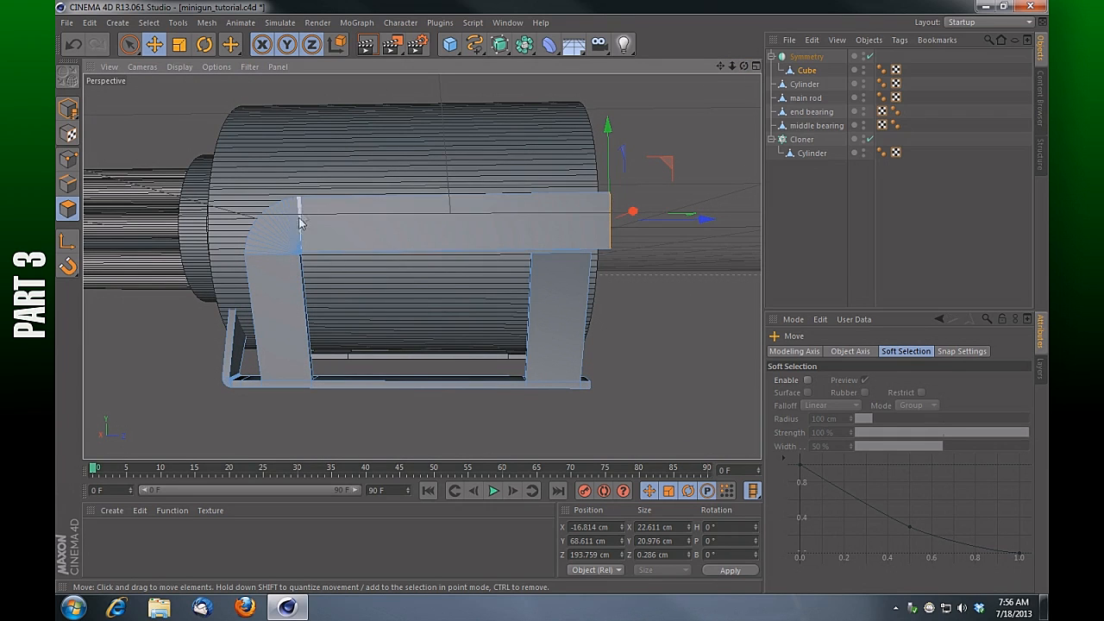
Step: Shift the side bar's end polygon slightly down and outward to X about -14.8 cm and Y about 67.6 cm
drag(732, 67, 422, 266)
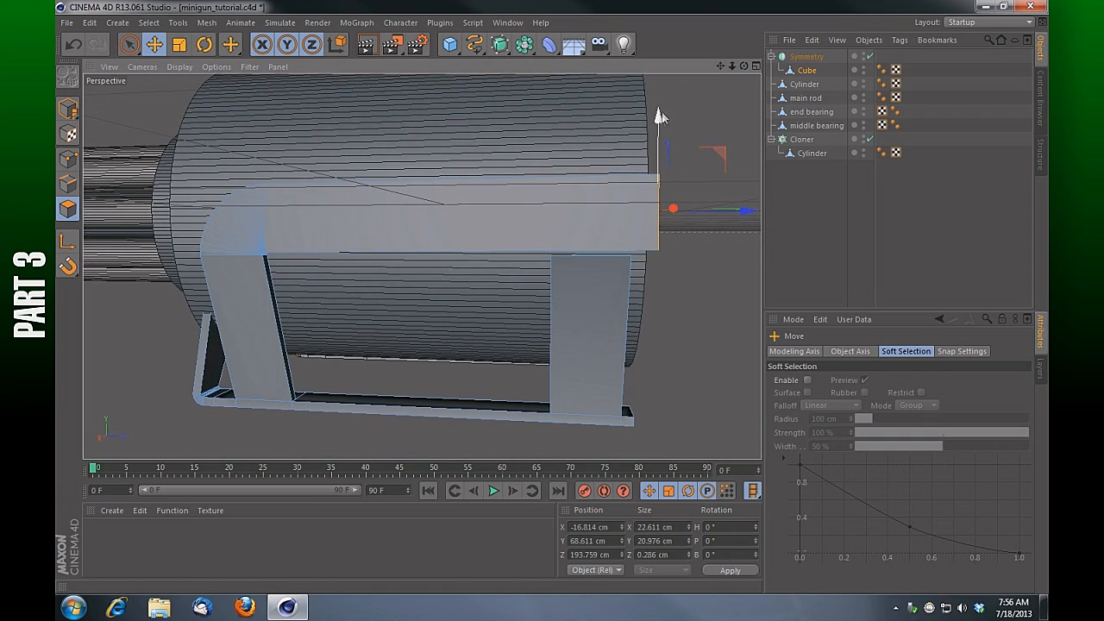
drag(656, 120, 656, 122)
drag(743, 67, 421, 266)
drag(733, 67, 421, 262)
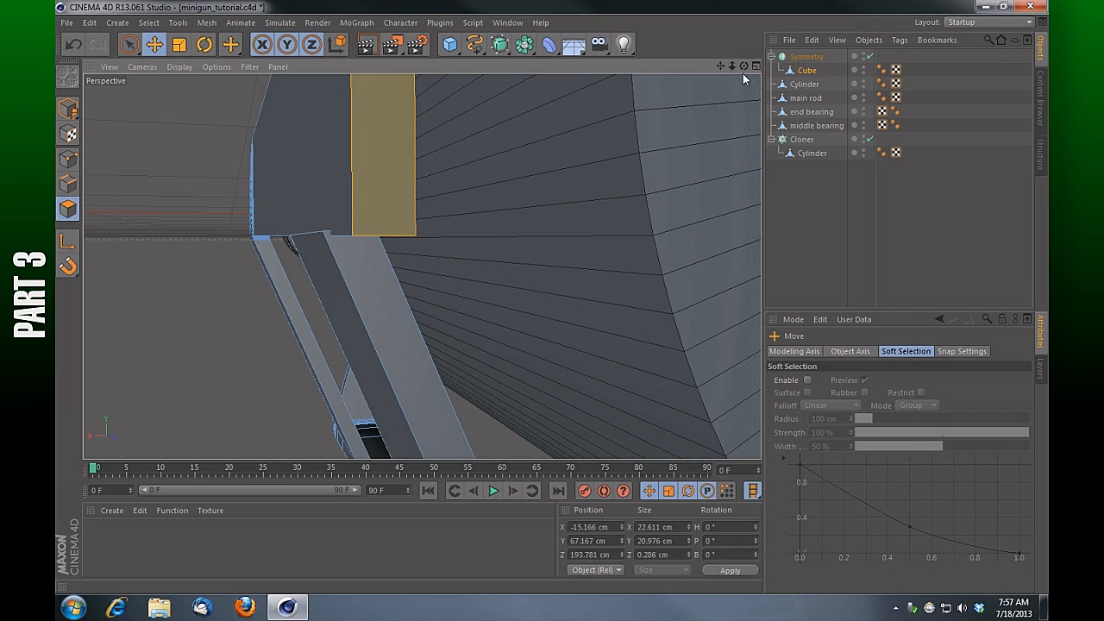
drag(733, 67, 422, 265)
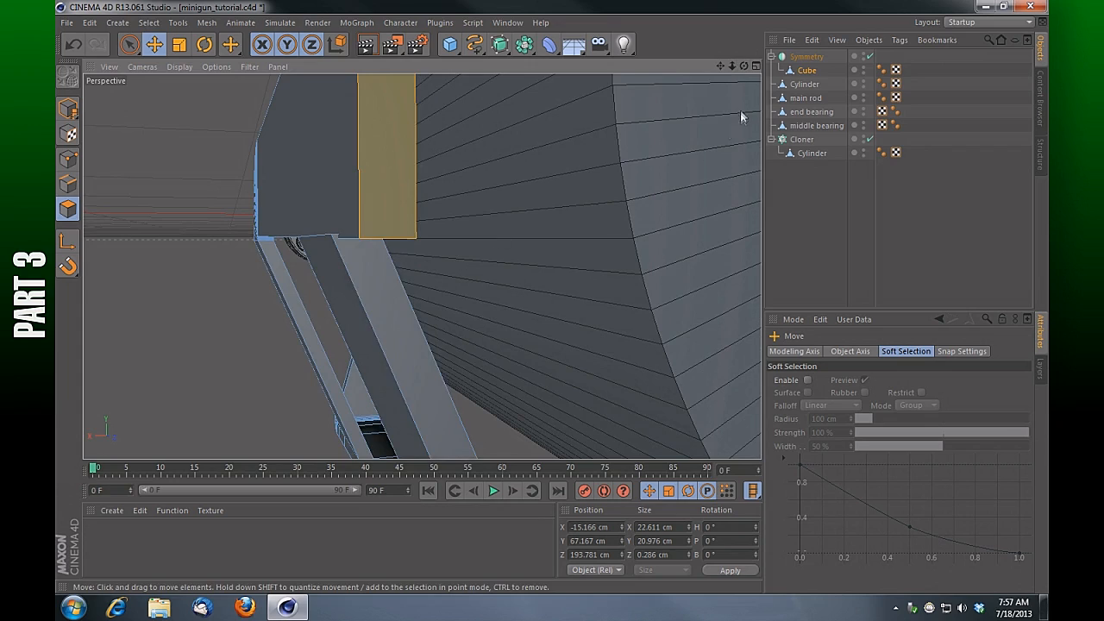
drag(733, 66, 422, 265)
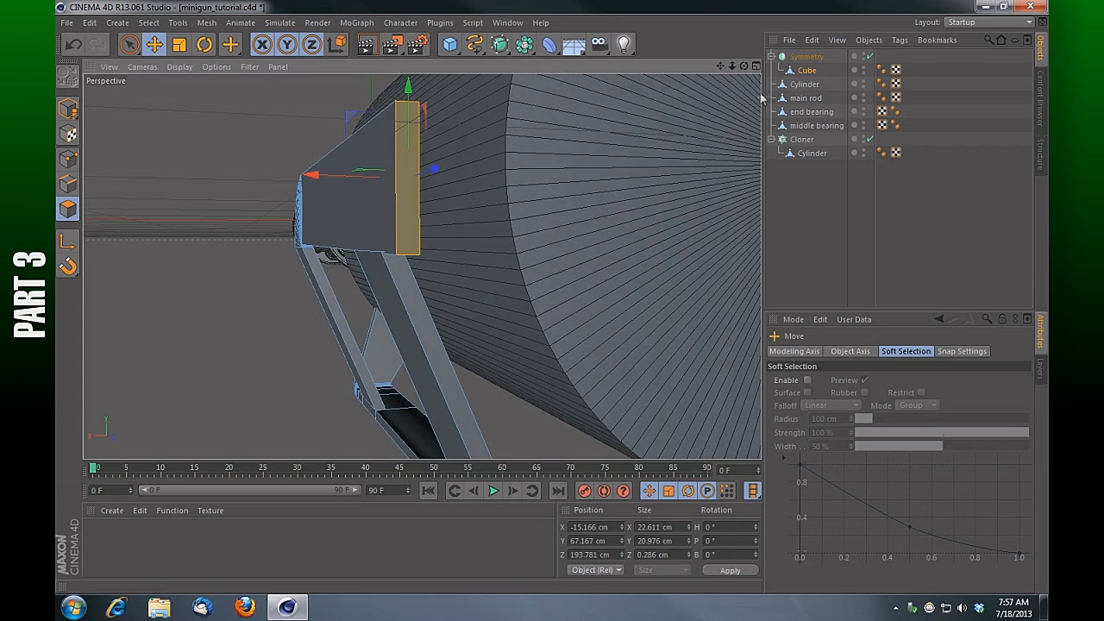
drag(745, 68, 422, 264)
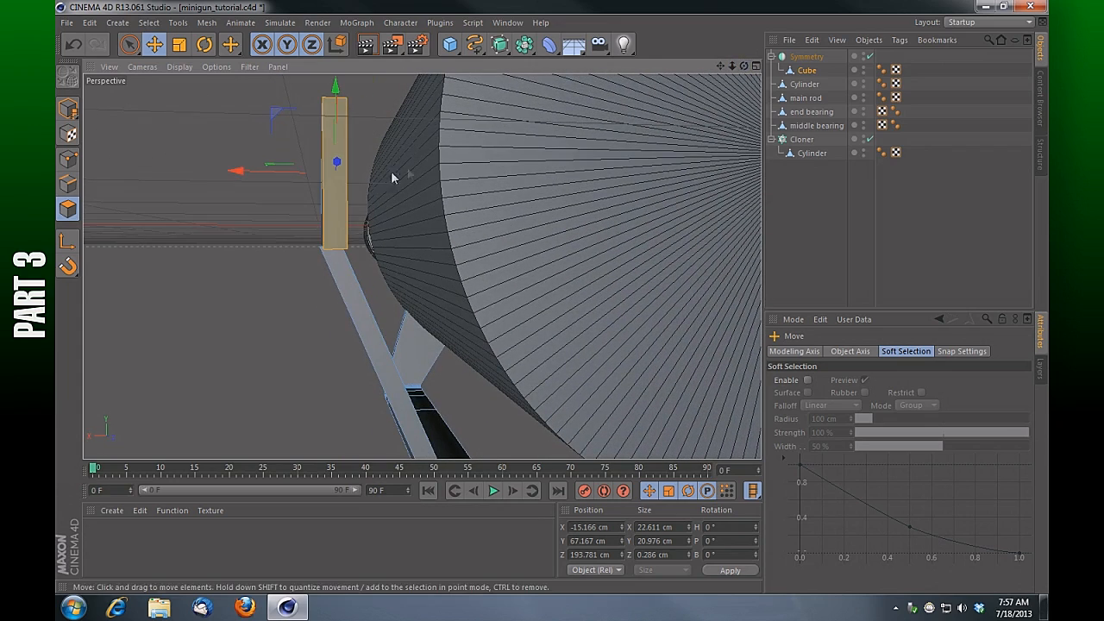
drag(245, 174, 239, 175)
drag(746, 66, 421, 266)
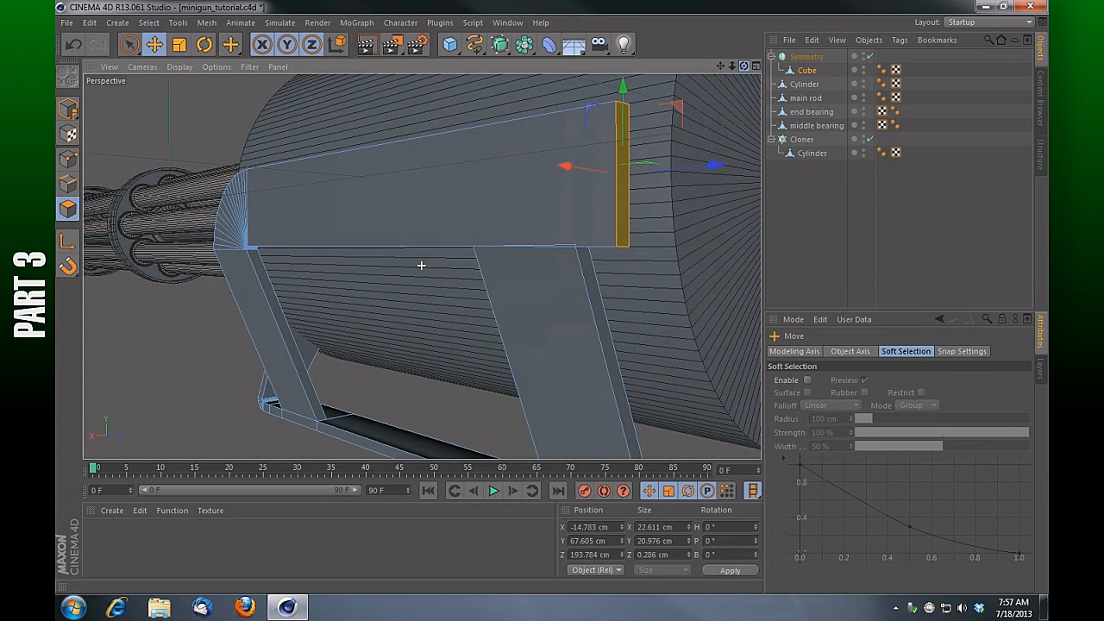
Step: Render the view from several angles and compare the bracket and side bar with the reference minigun on the desktop background
click(366, 46)
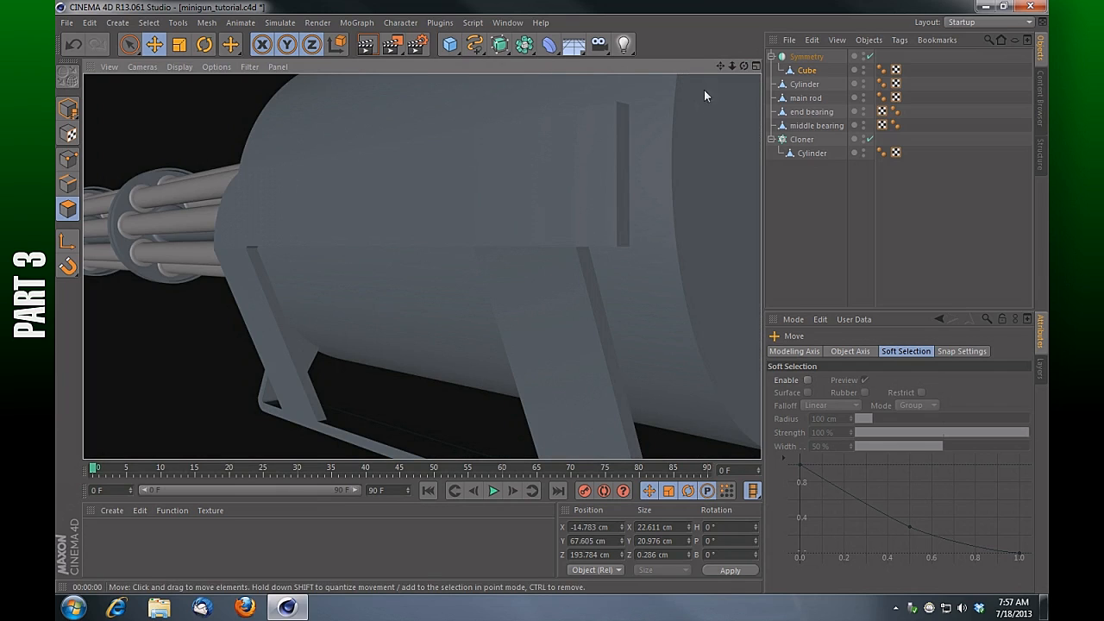
drag(733, 67, 422, 266)
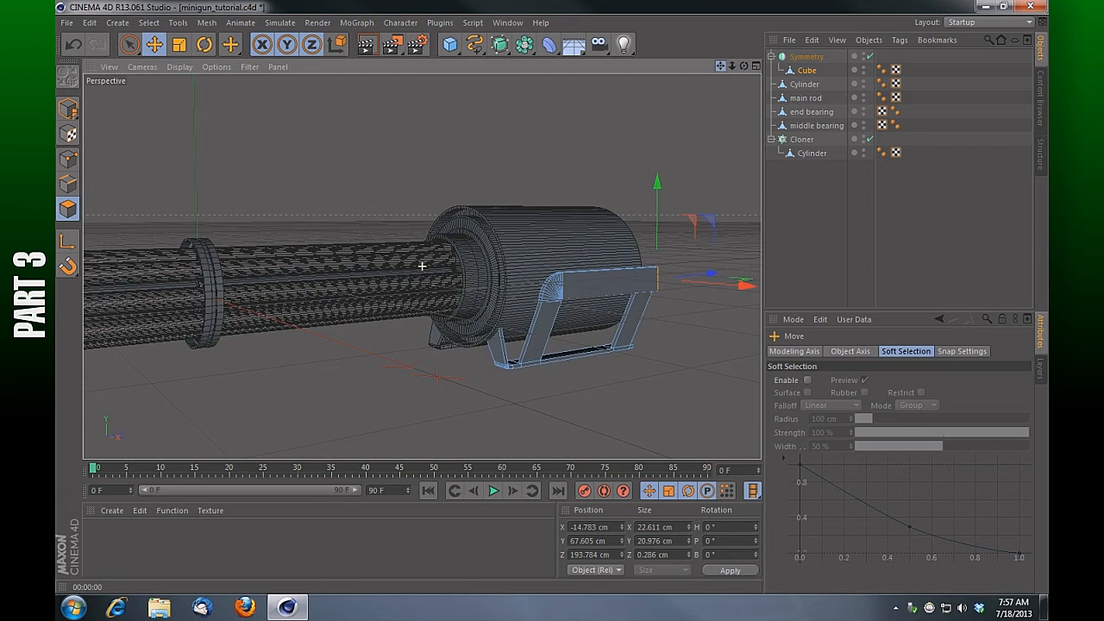
click(368, 47)
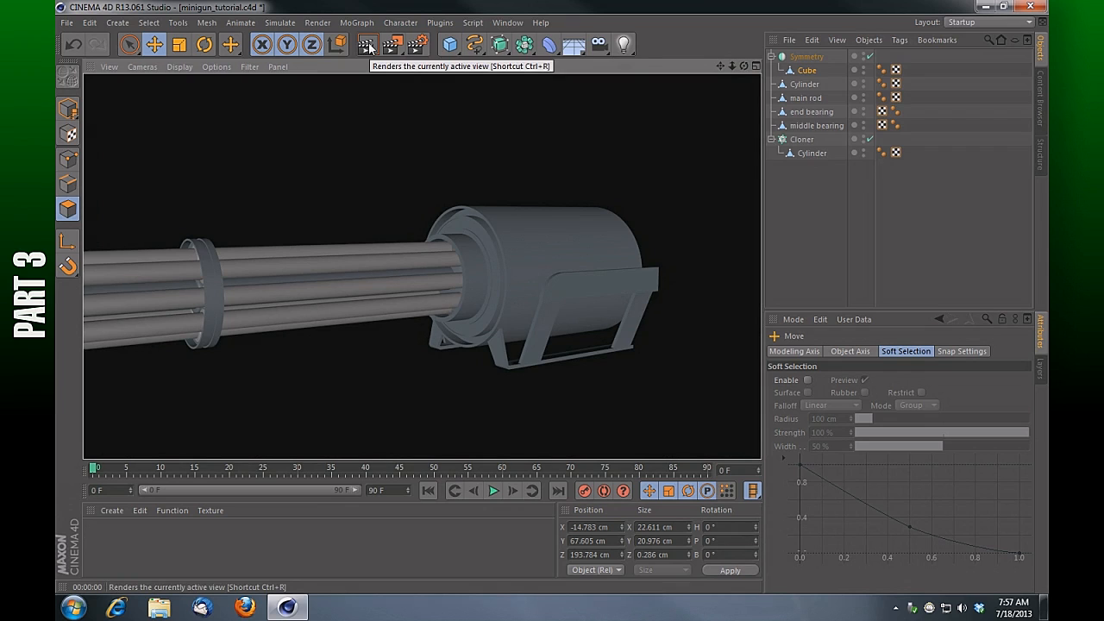
click(986, 6)
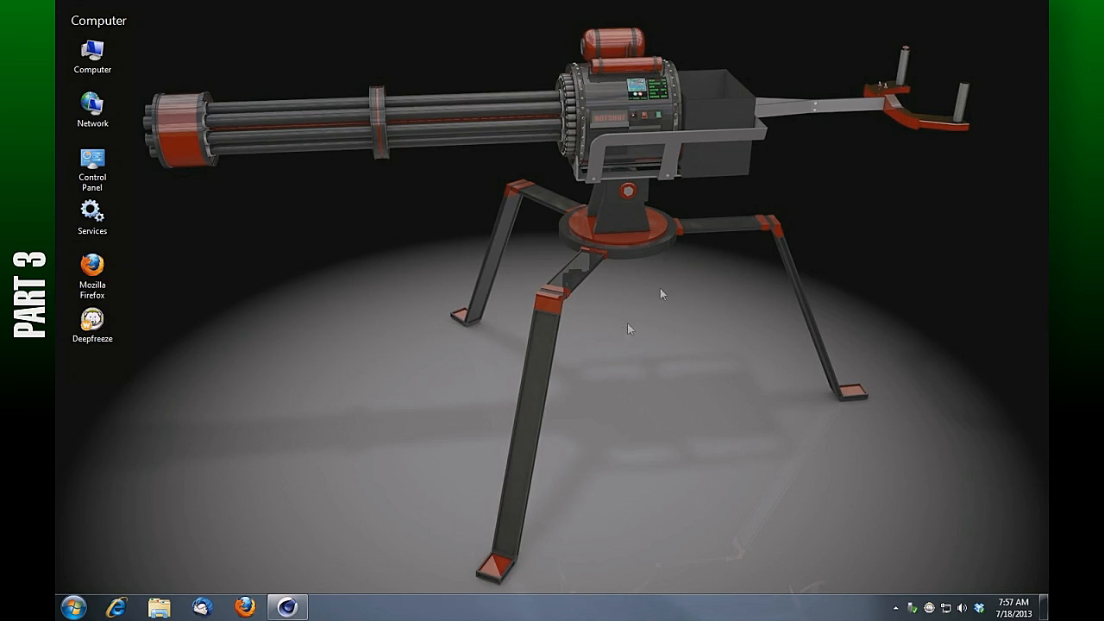
click(299, 613)
drag(744, 66, 422, 266)
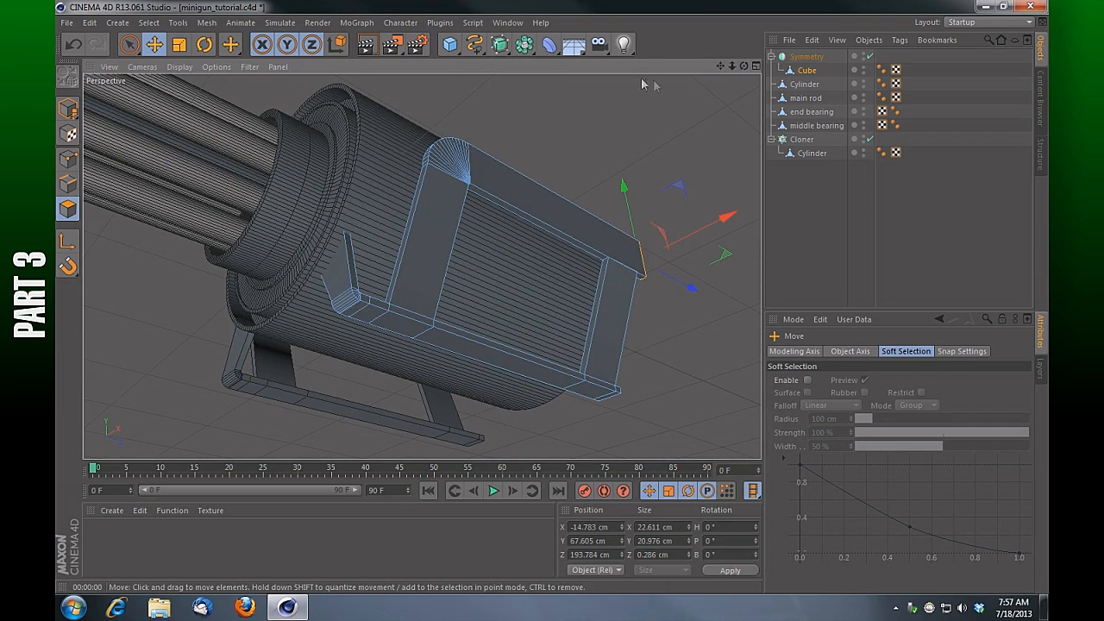
click(373, 46)
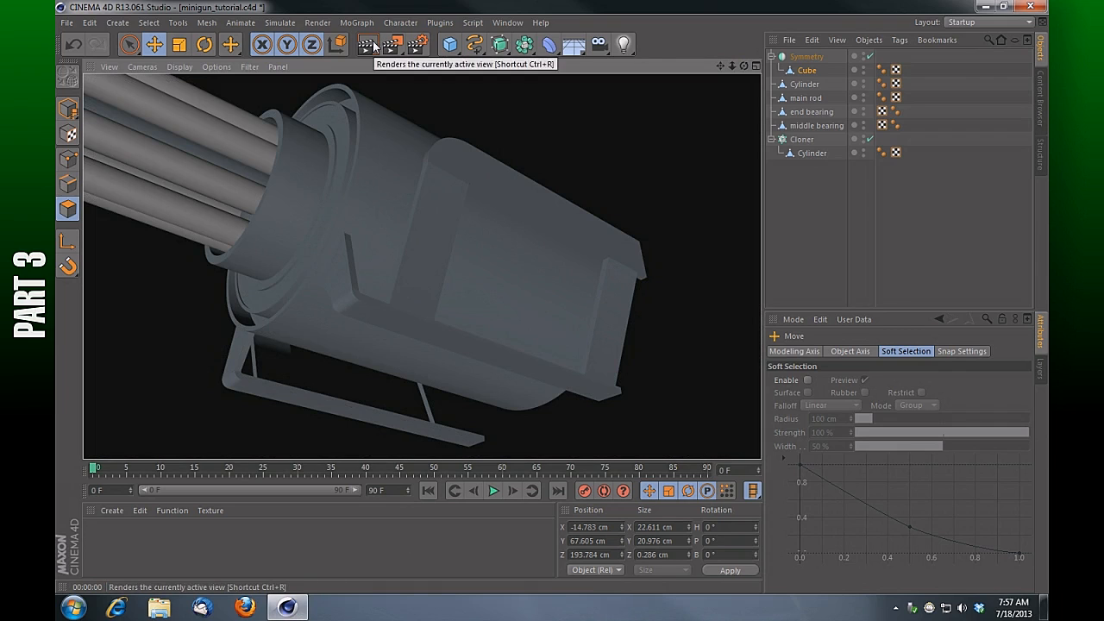
mouse_move(732, 67)
mouse_down()
mouse_move(421, 266)
mouse_move(743, 69)
mouse_up()
click(990, 7)
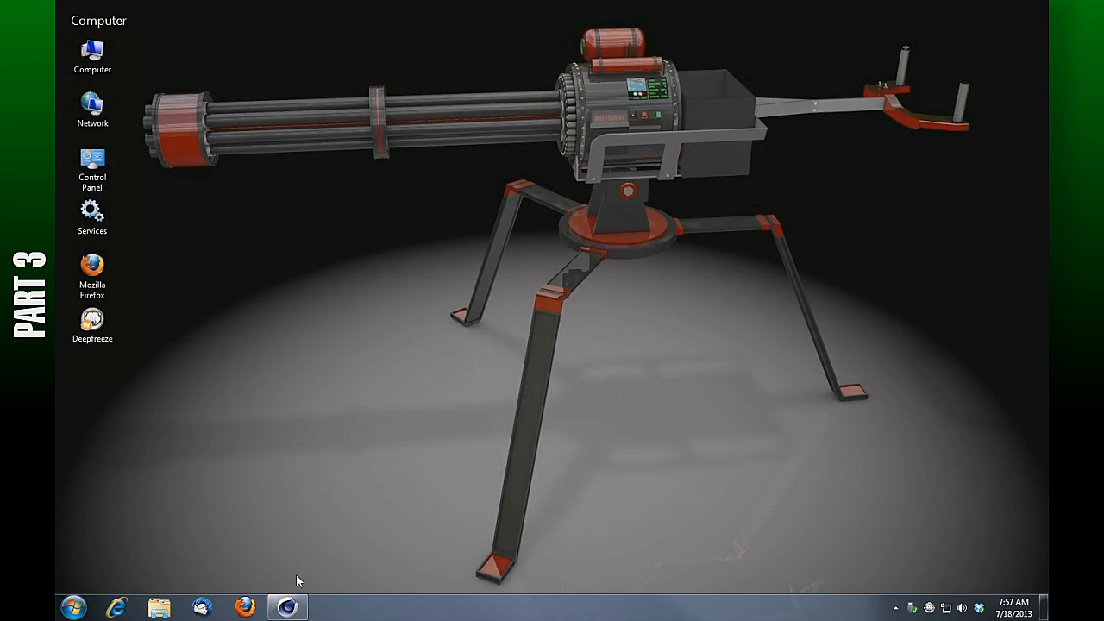
click(288, 608)
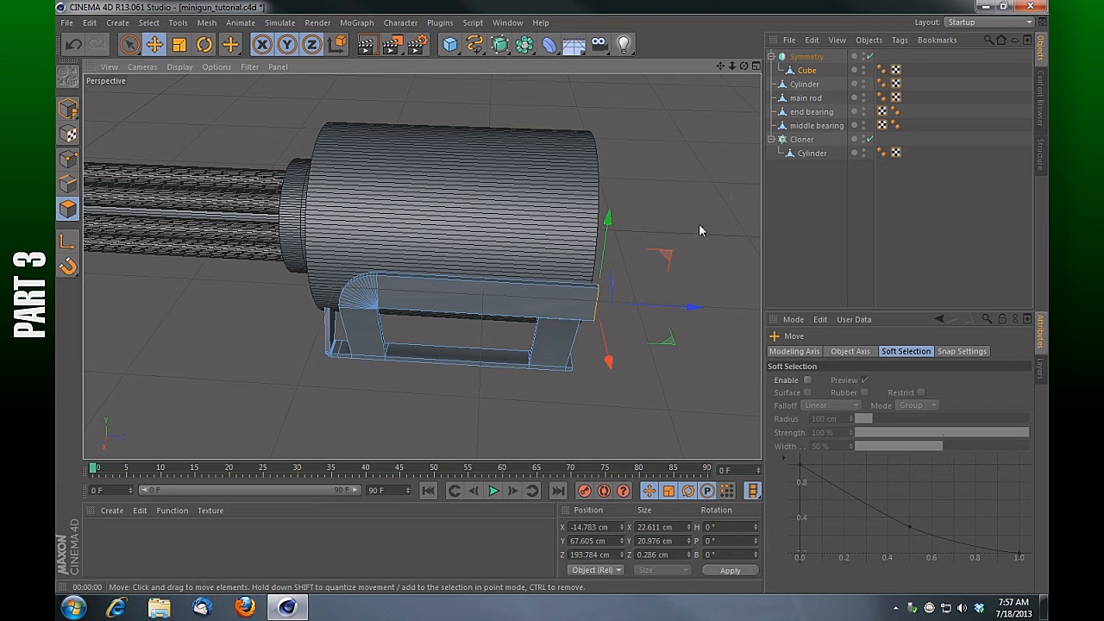
drag(744, 65, 569, 54)
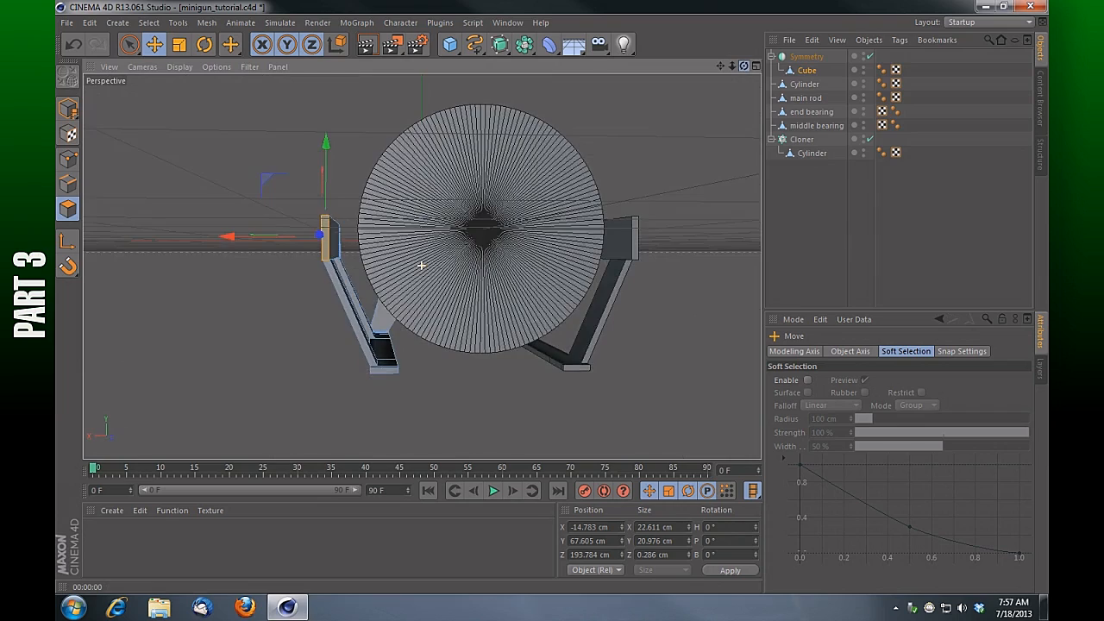
drag(421, 266, 424, 262)
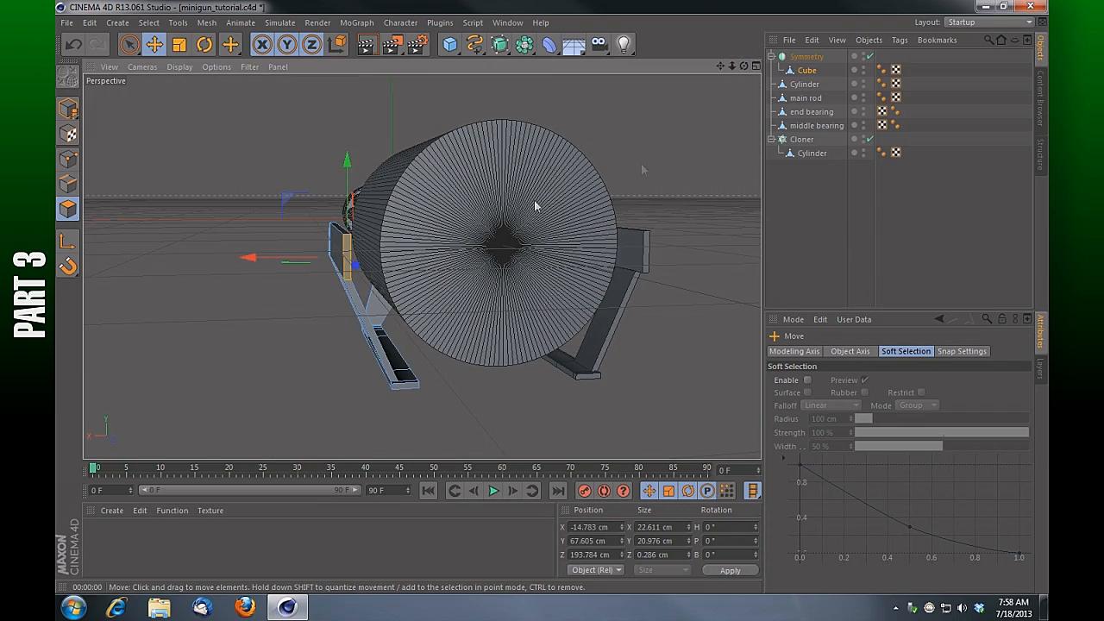
drag(744, 66, 863, 71)
Step: Deselect the bar's end polygon, add a Cube primitive and move it rearward along Z to about 499.1 cm, behind the rear cylinder
click(698, 143)
click(450, 44)
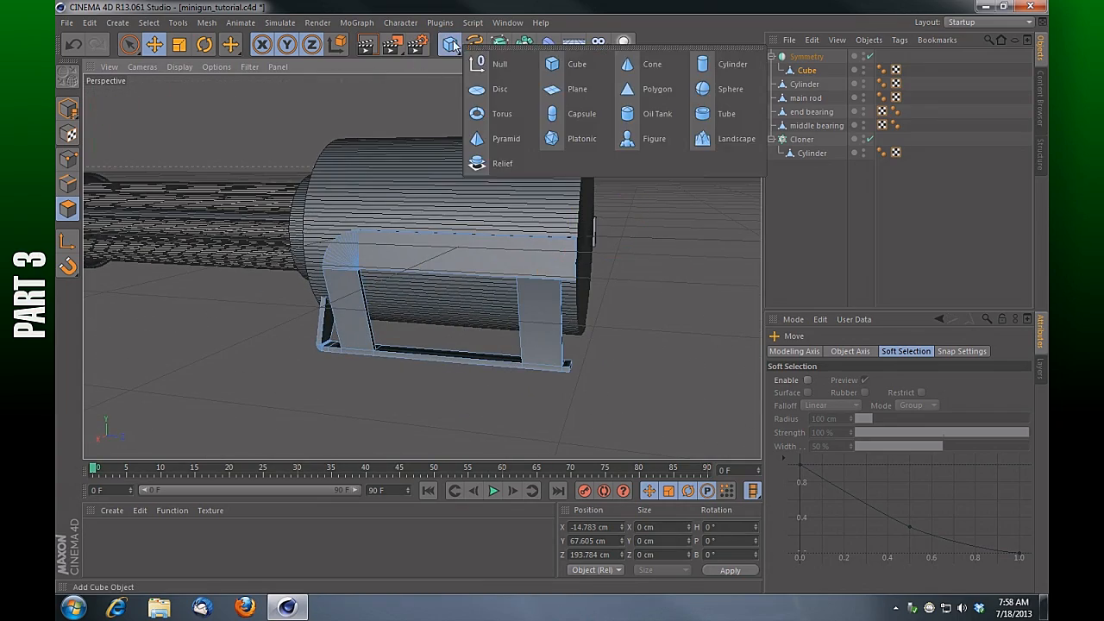
click(571, 64)
drag(731, 67, 794, 62)
drag(444, 239, 740, 247)
mouse_move(744, 66)
mouse_down()
mouse_move(673, 68)
mouse_move(760, 72)
mouse_move(665, 76)
mouse_move(722, 63)
mouse_up()
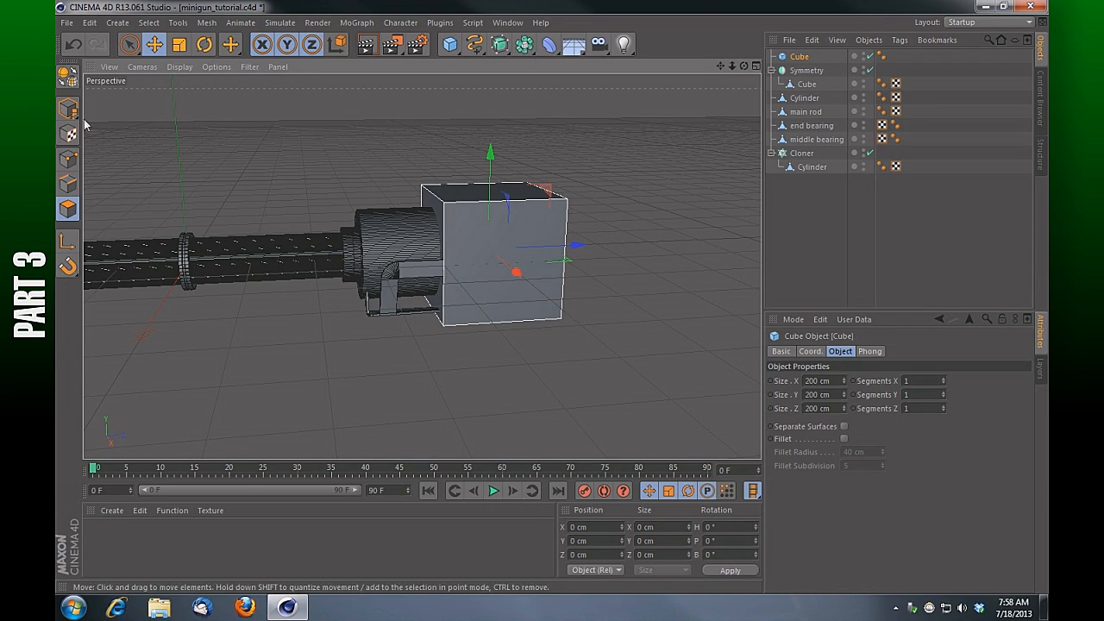
Step: Resize the new cube in Model mode to about 157.4 cm in X, 133.8 cm in Y and 105.5 cm in Z
drag(74, 109, 114, 154)
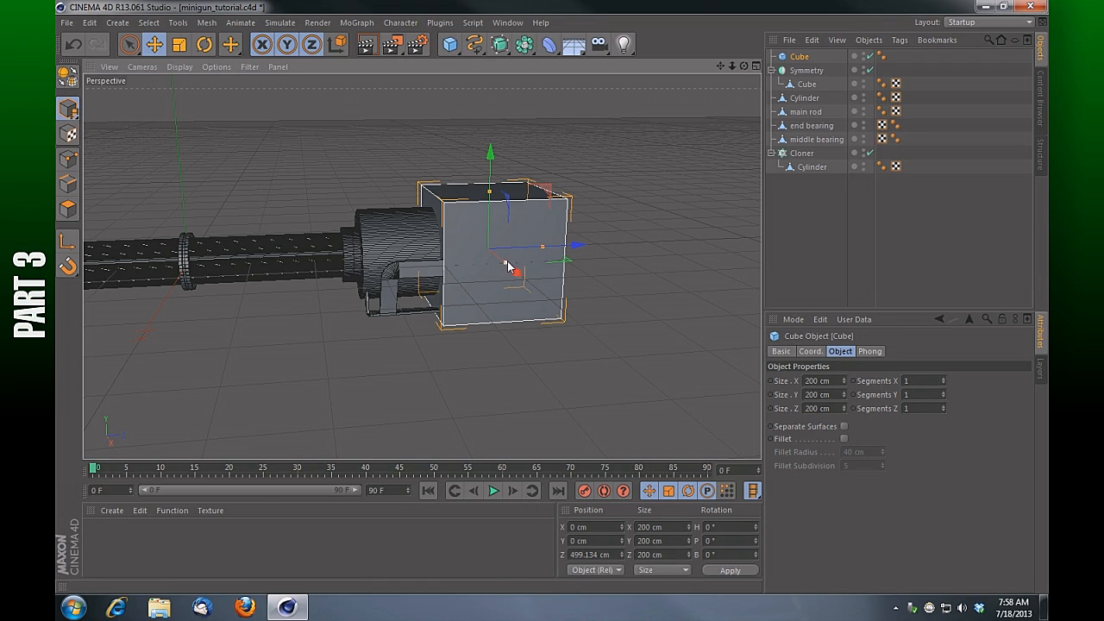
mouse_move(503, 263)
mouse_down()
mouse_move(492, 259)
mouse_move(501, 264)
mouse_up()
drag(744, 66, 663, 103)
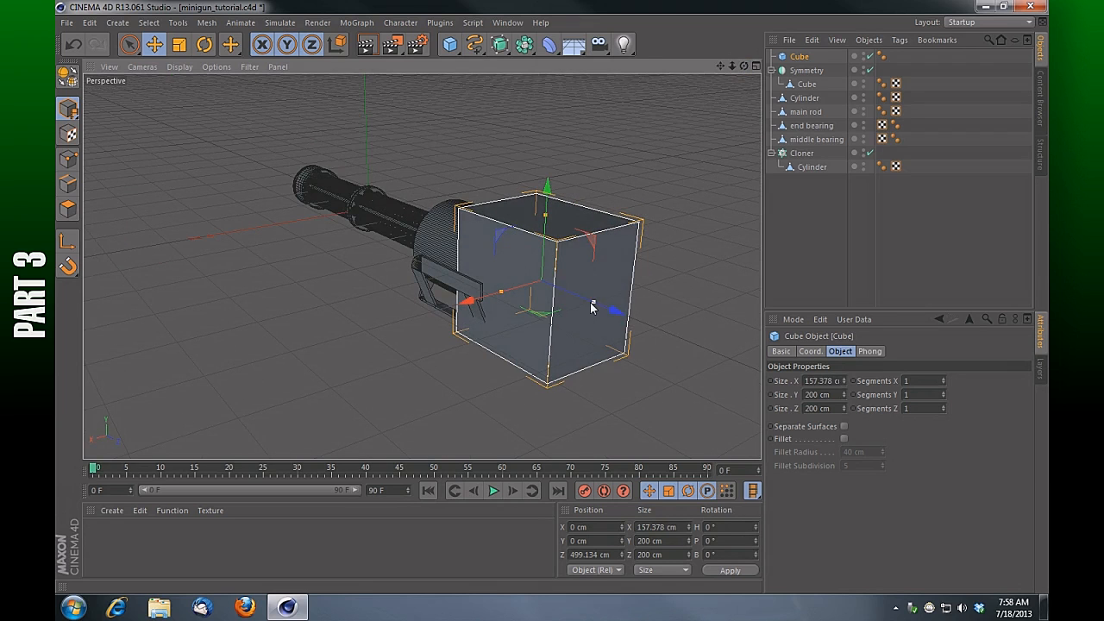
drag(594, 302, 566, 297)
drag(744, 65, 841, 31)
drag(513, 205, 513, 222)
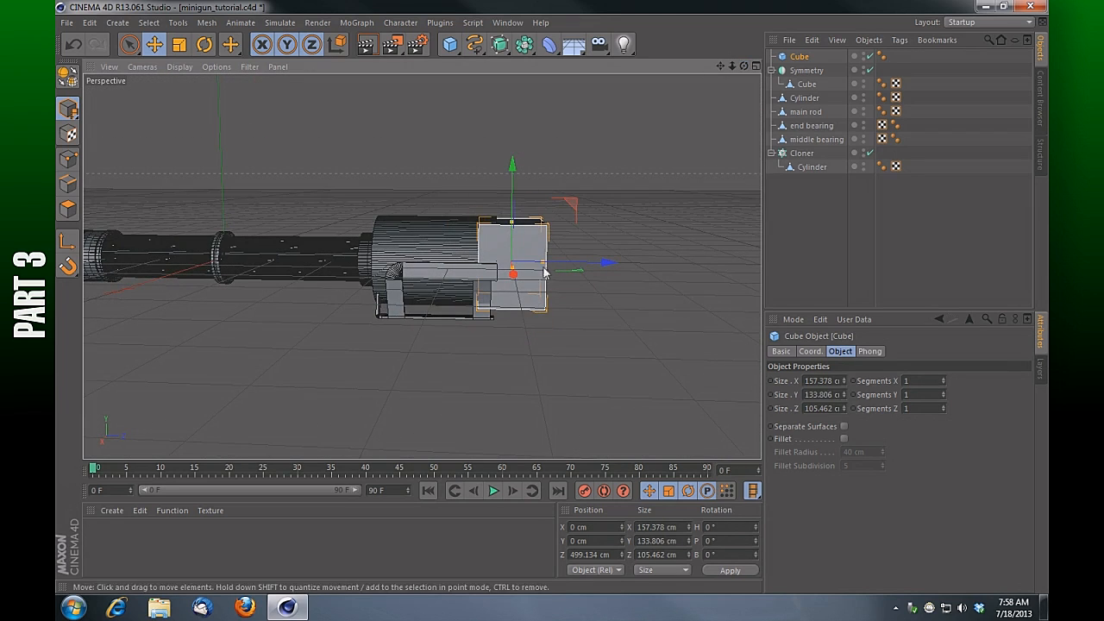
Step: Lower the box to a Y position of about -15.1 cm to line its underside up with the bracket rail, undoing any sideways shift
drag(512, 167, 513, 180)
drag(722, 67, 811, 66)
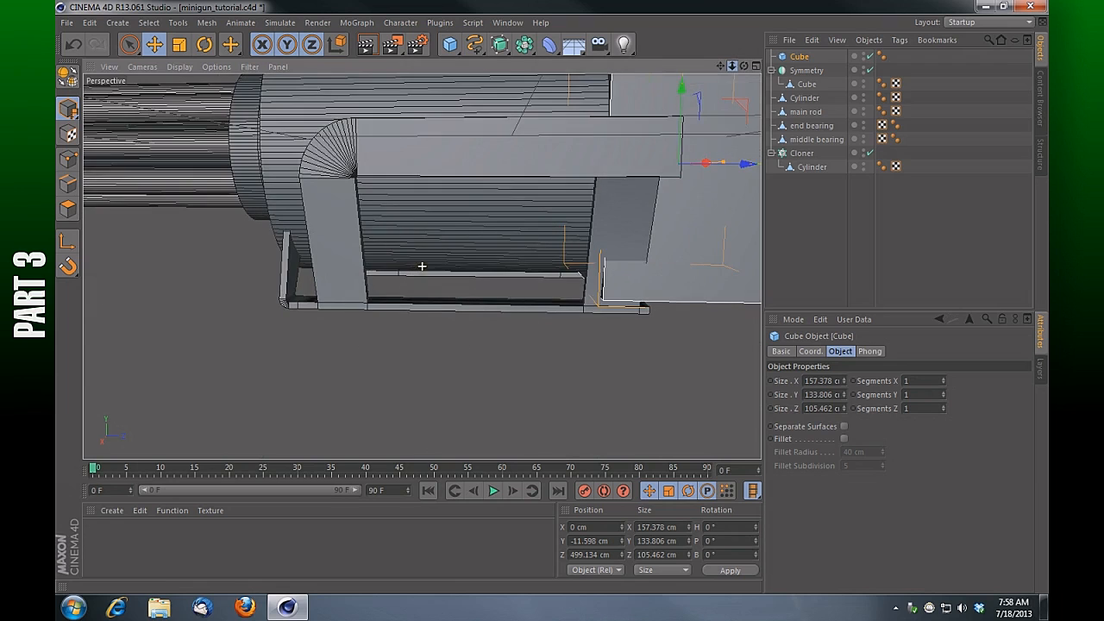
drag(722, 67, 642, 12)
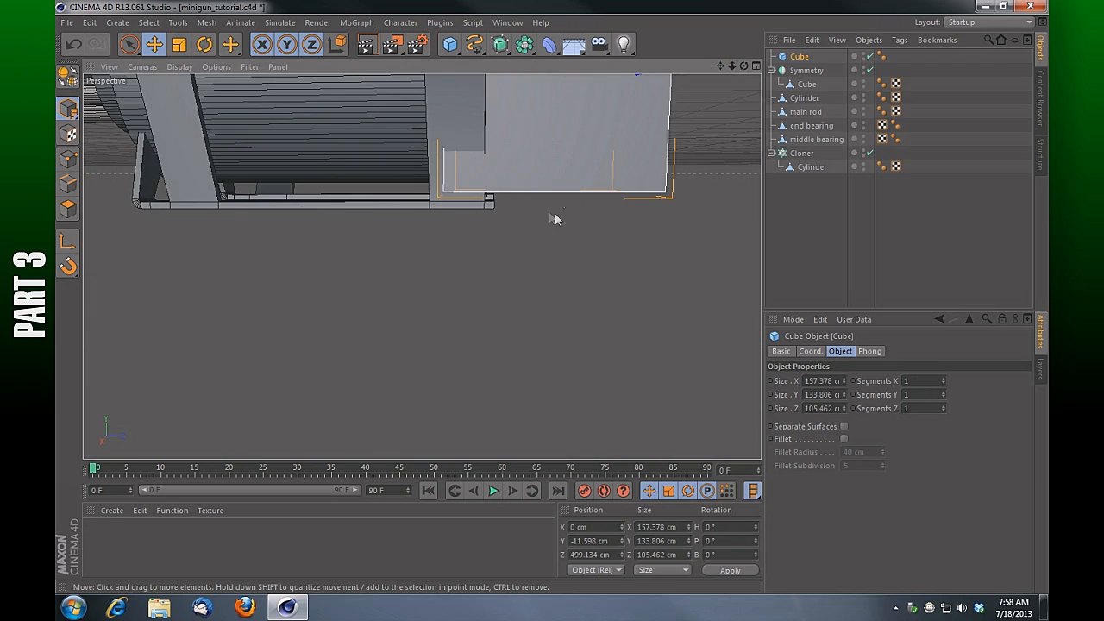
drag(719, 66, 690, 143)
drag(527, 85, 528, 92)
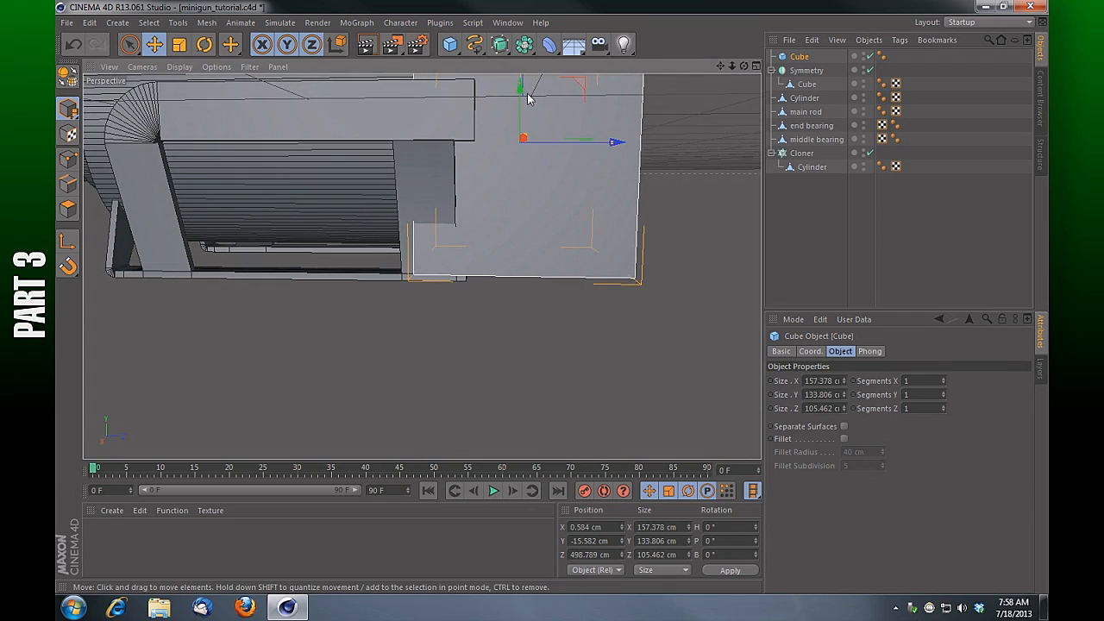
key(ctrl+z)
drag(516, 95, 522, 145)
drag(727, 67, 540, 94)
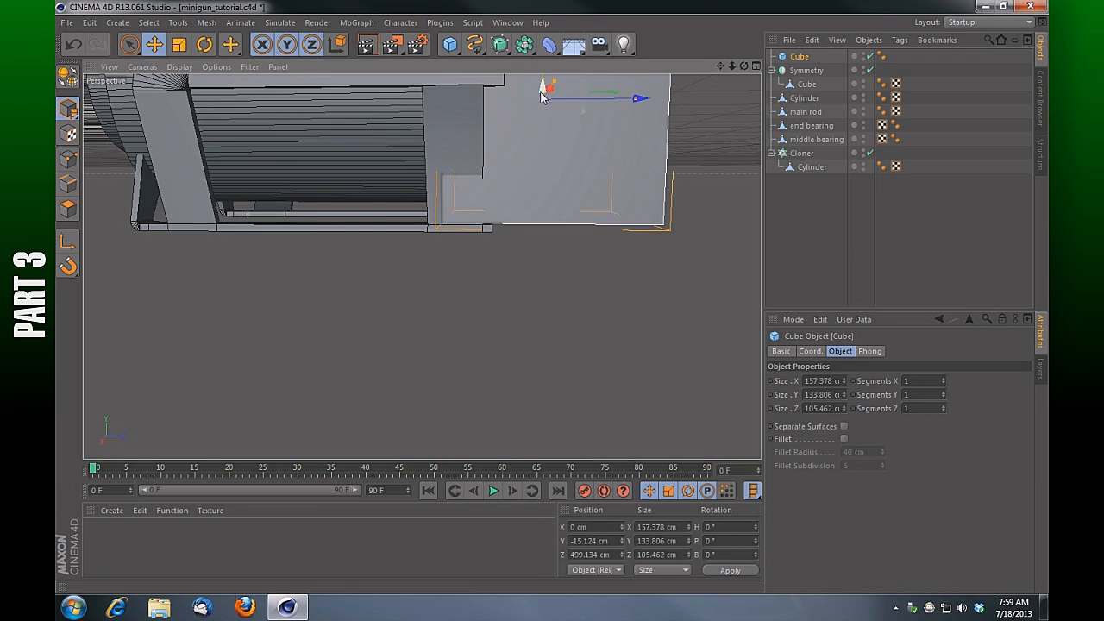
drag(720, 65, 705, 75)
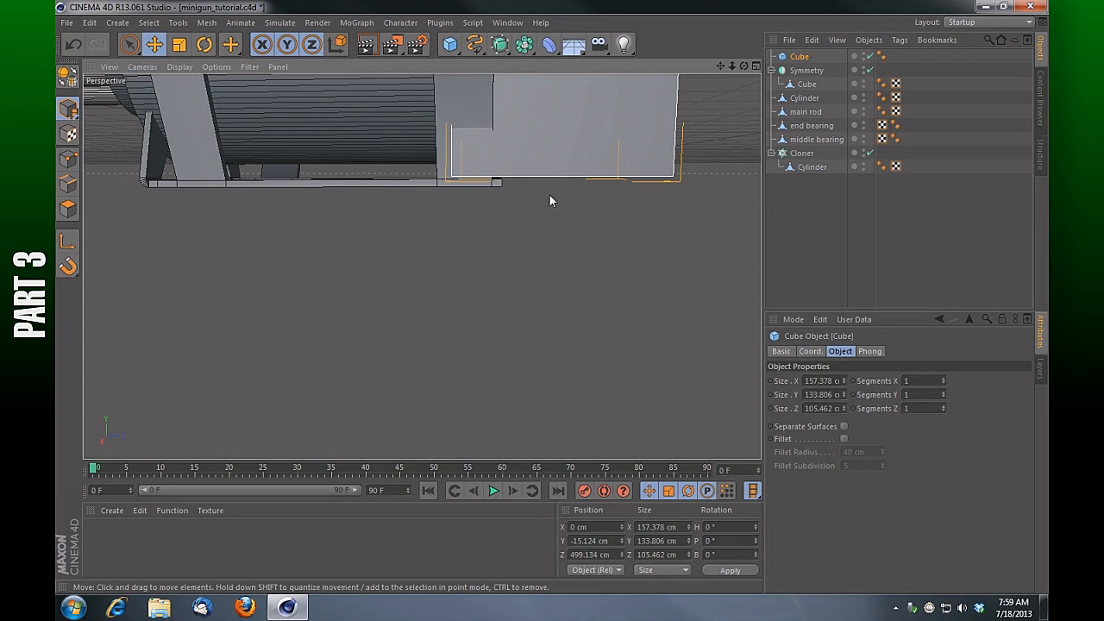
drag(733, 67, 705, 172)
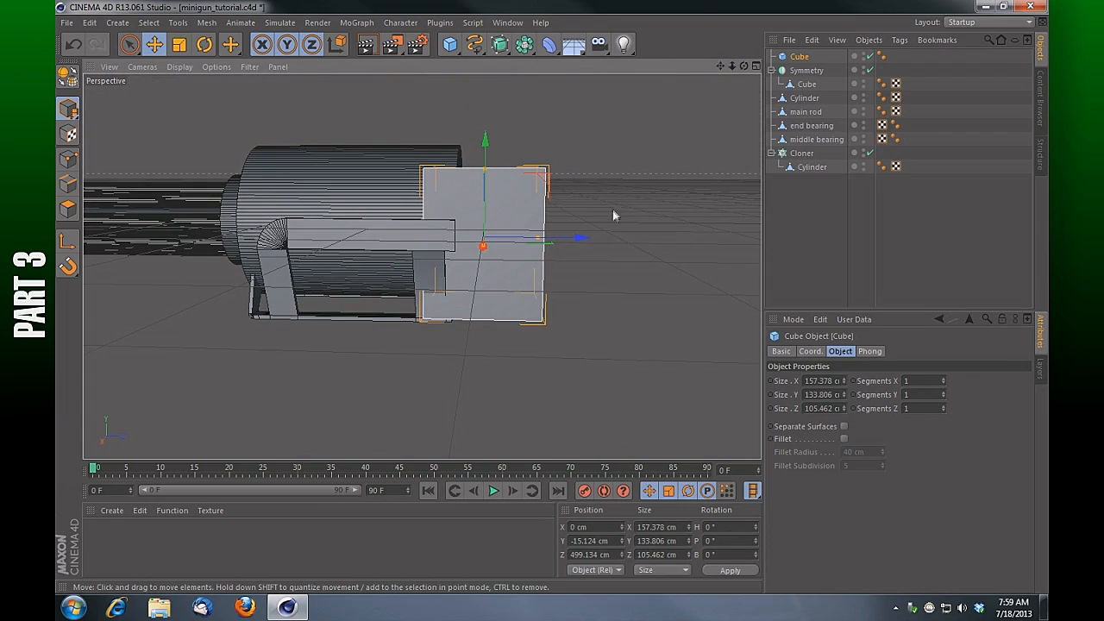
Step: Move the box rearward to Z about 532.2 cm, just behind the cylinder's rear face, checking the gap with a render
drag(582, 239, 618, 242)
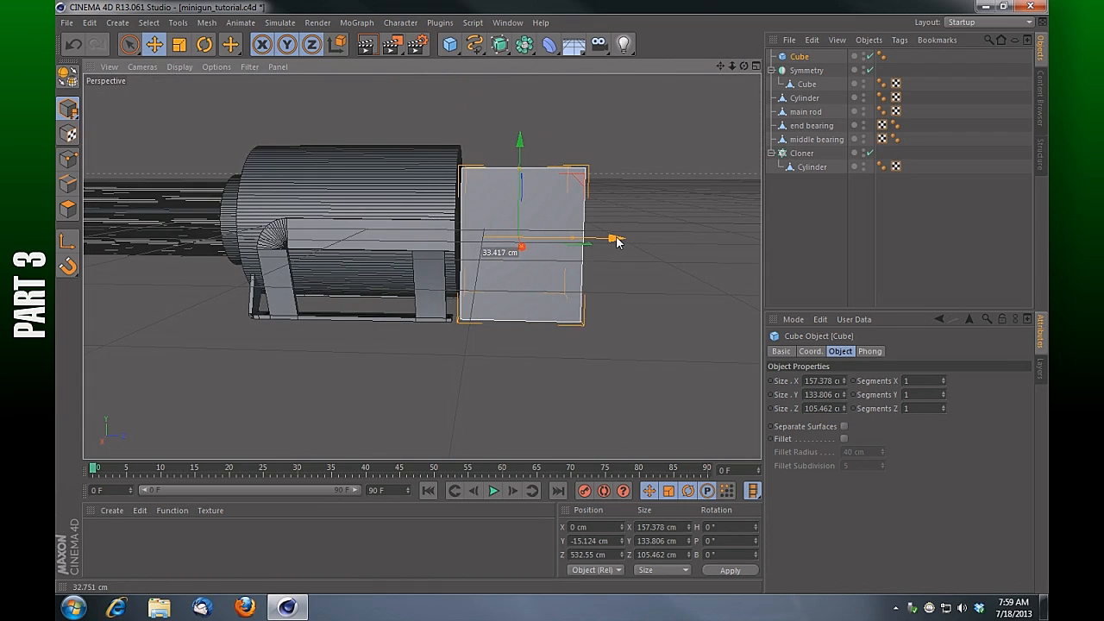
drag(720, 67, 578, 141)
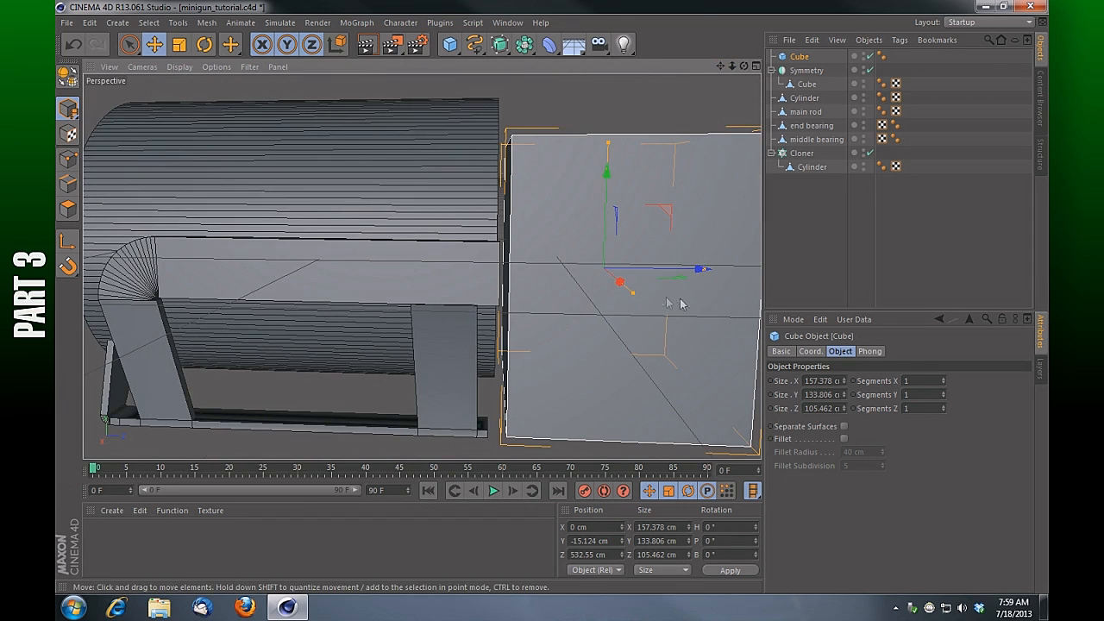
drag(700, 273, 697, 272)
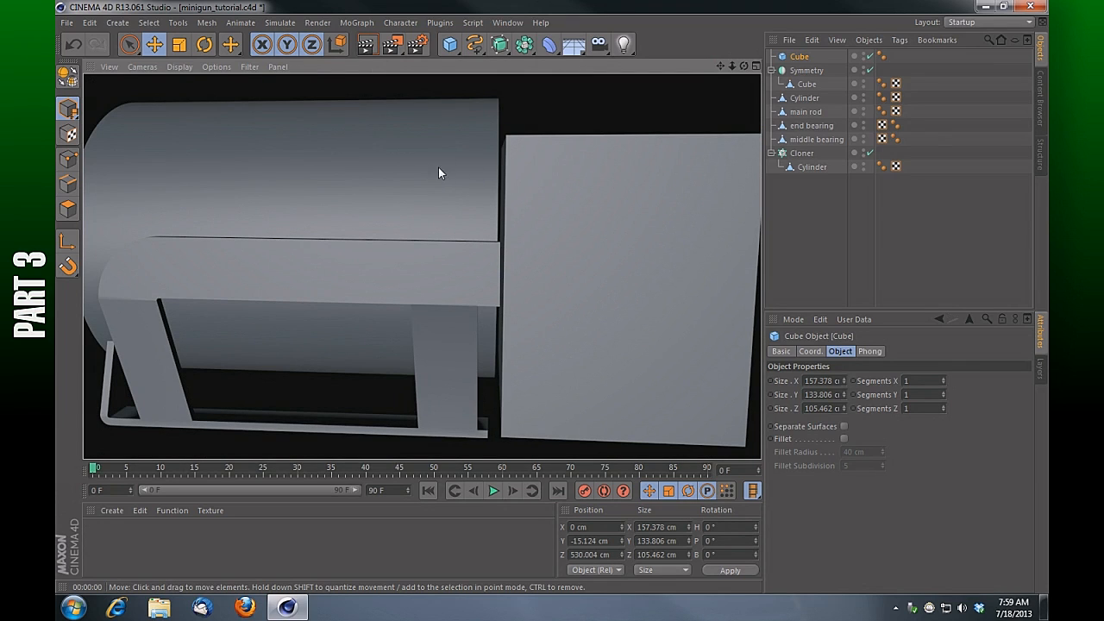
drag(698, 271, 692, 279)
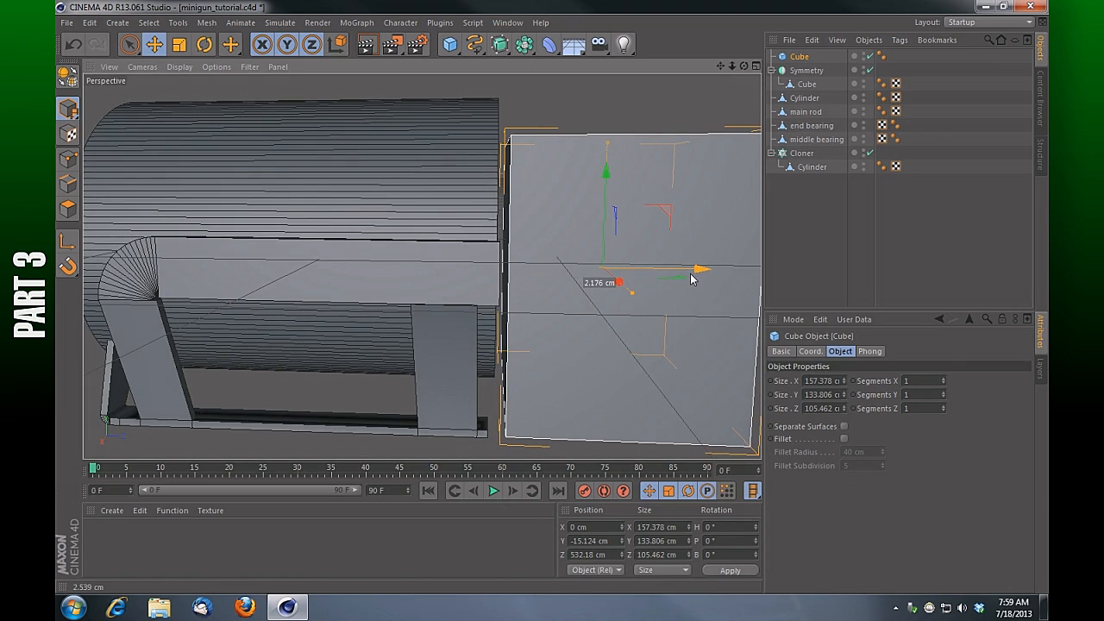
drag(692, 278, 692, 278)
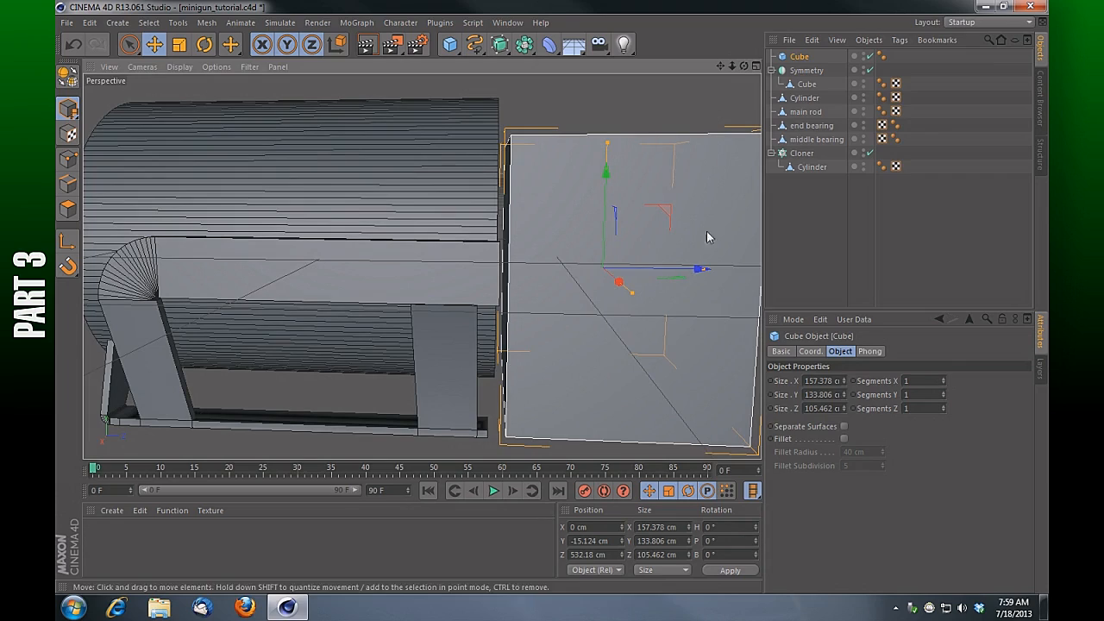
Step: Extend the rear end polygon of the bracket's bottom rail rearward to about Z 305.8 cm, reaching the box's rear face
alt+drag(422, 264, 421, 265)
drag(732, 68, 424, 267)
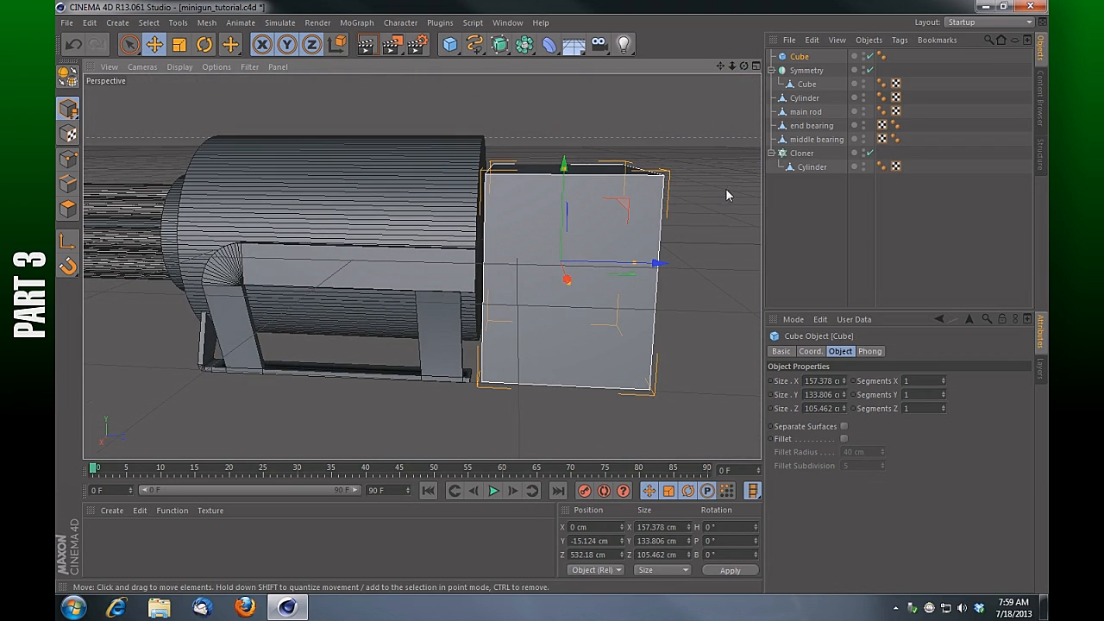
drag(744, 65, 421, 265)
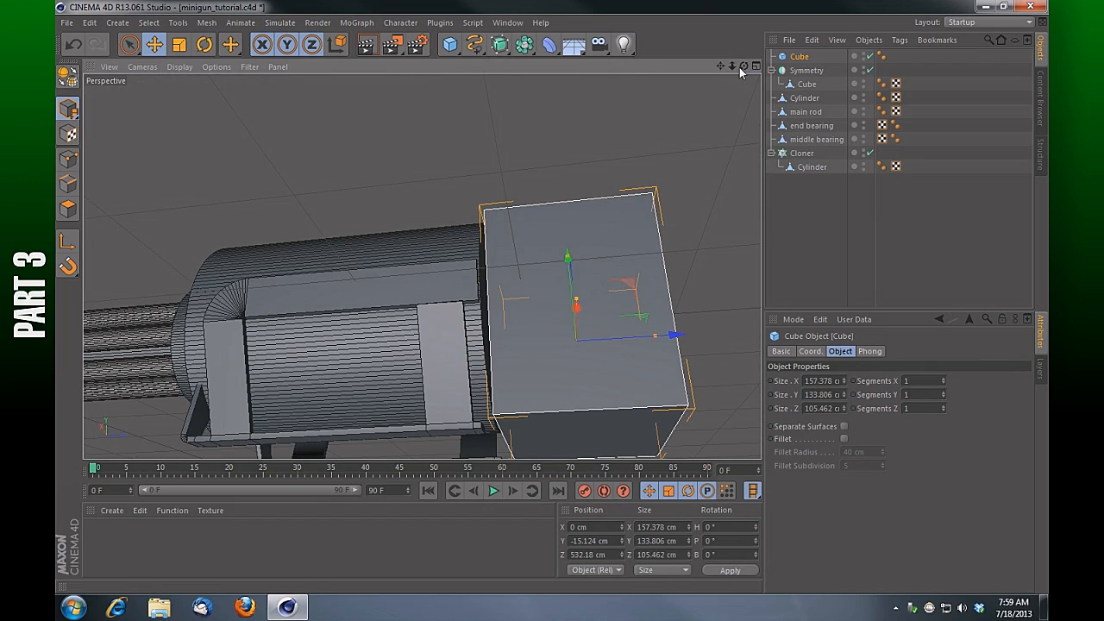
click(802, 84)
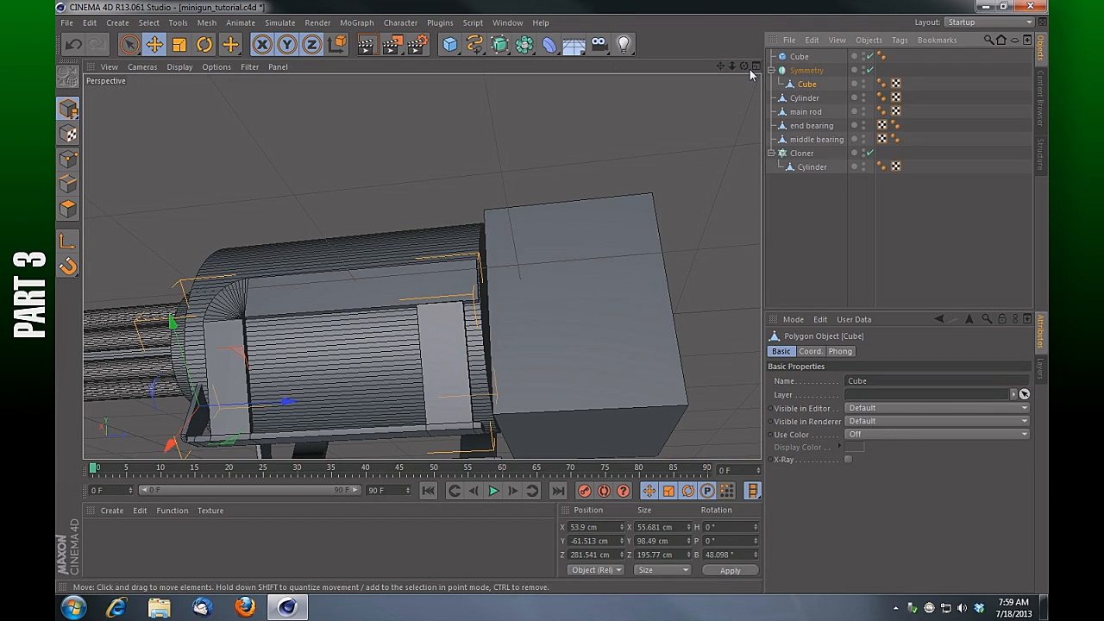
drag(743, 67, 422, 266)
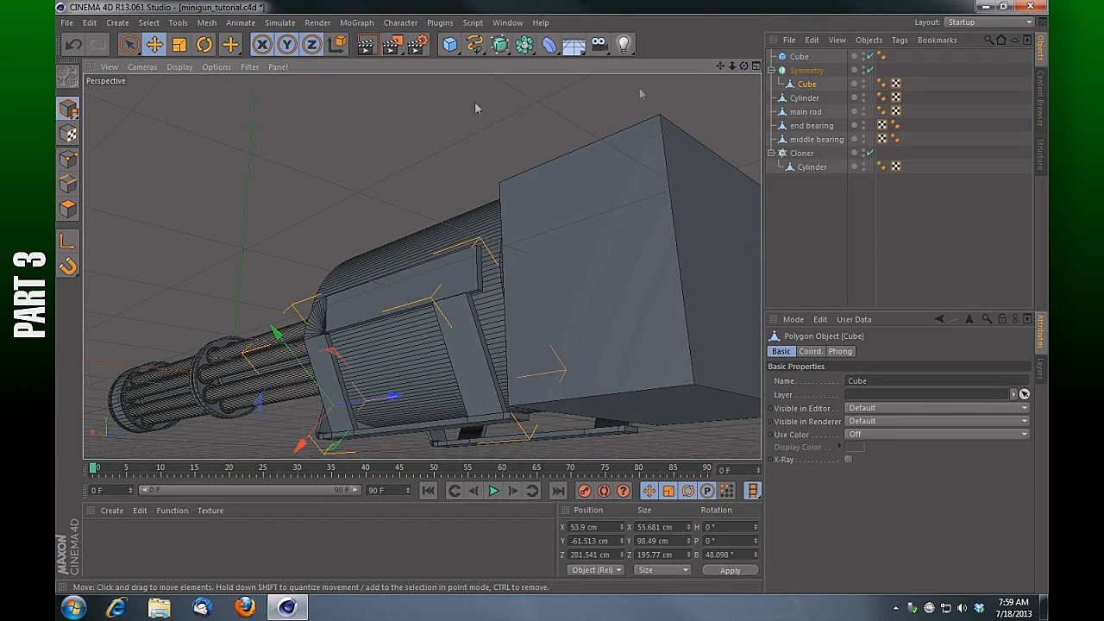
click(68, 210)
click(527, 422)
drag(721, 66, 422, 265)
drag(721, 68, 424, 264)
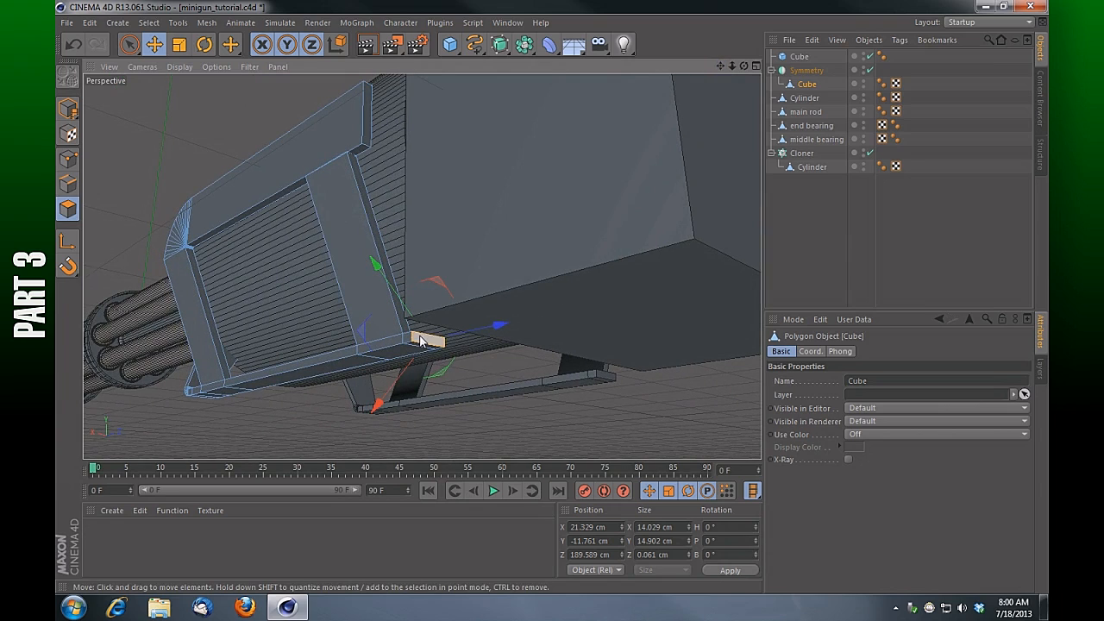
drag(733, 67, 422, 265)
drag(743, 67, 421, 265)
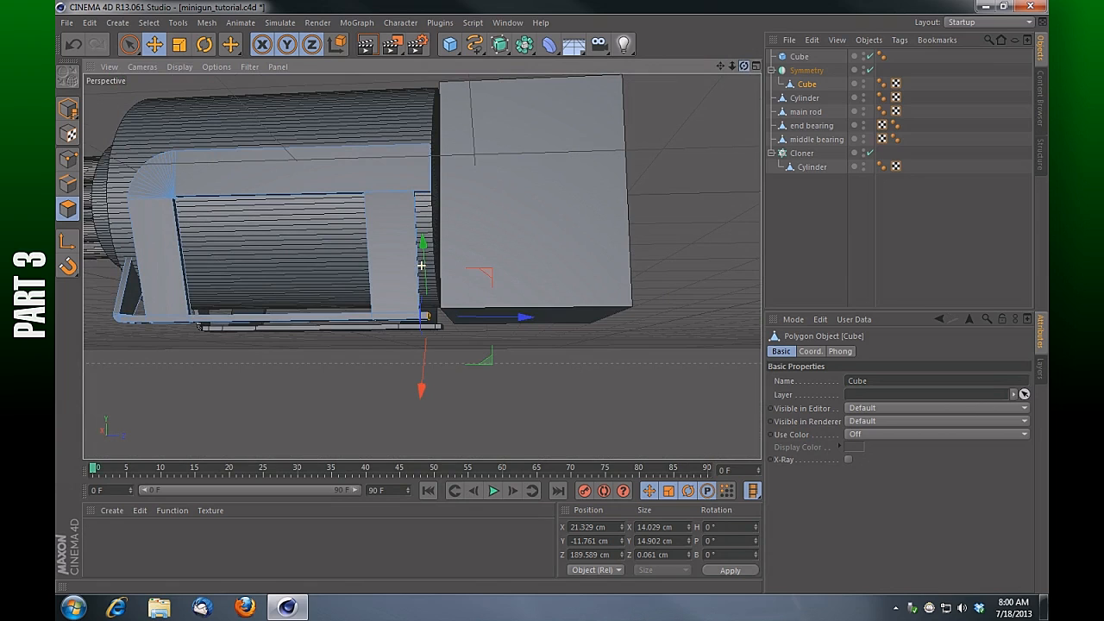
drag(525, 318, 732, 326)
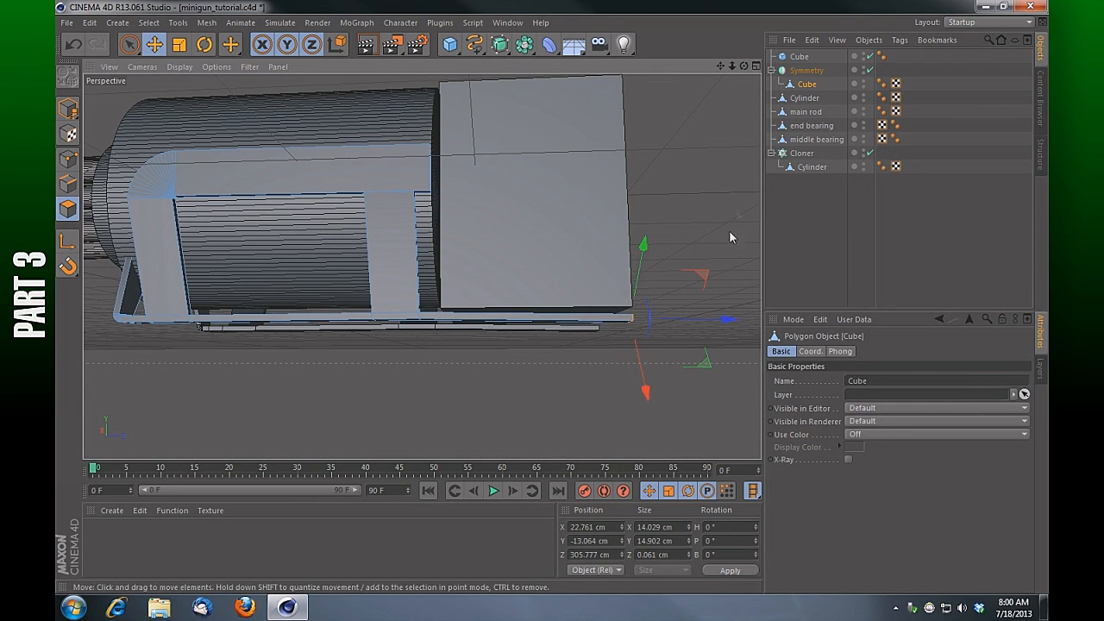
Step: Rotate the rail end polygon's modeling axis upright with axis modification enabled, to a bank of about 309.9°, and turn axis modification off
drag(744, 66, 421, 265)
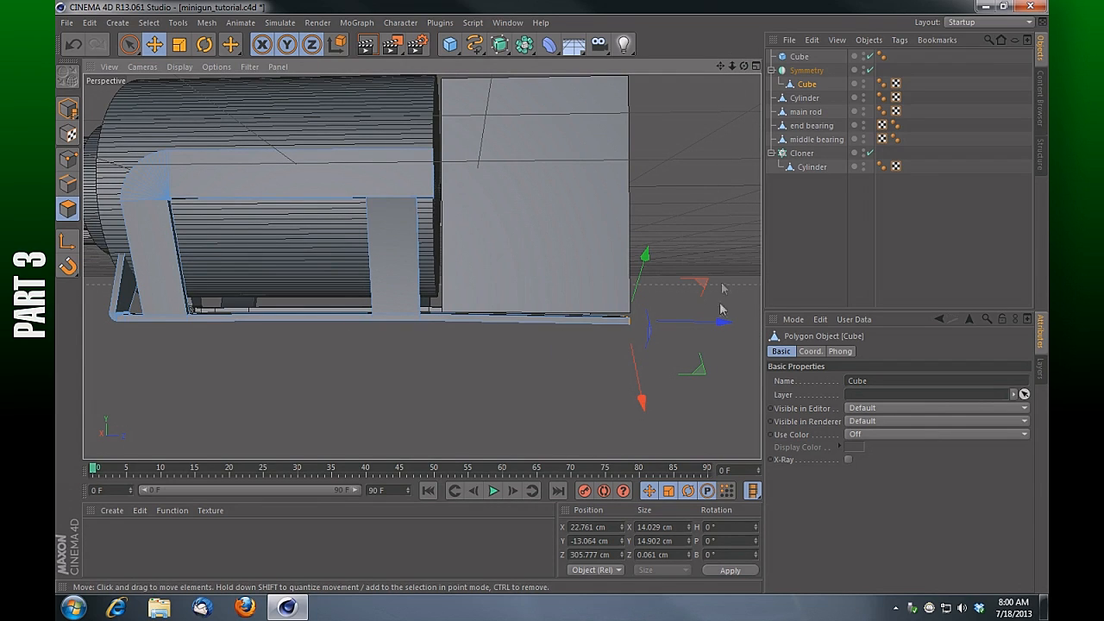
drag(744, 66, 421, 265)
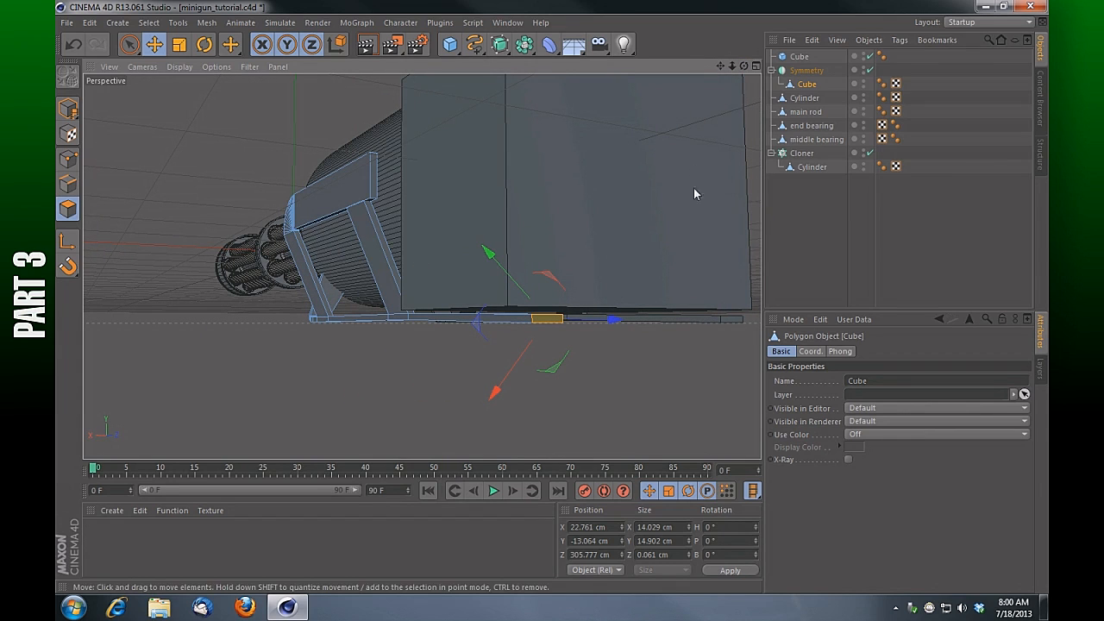
drag(744, 66, 421, 265)
click(206, 44)
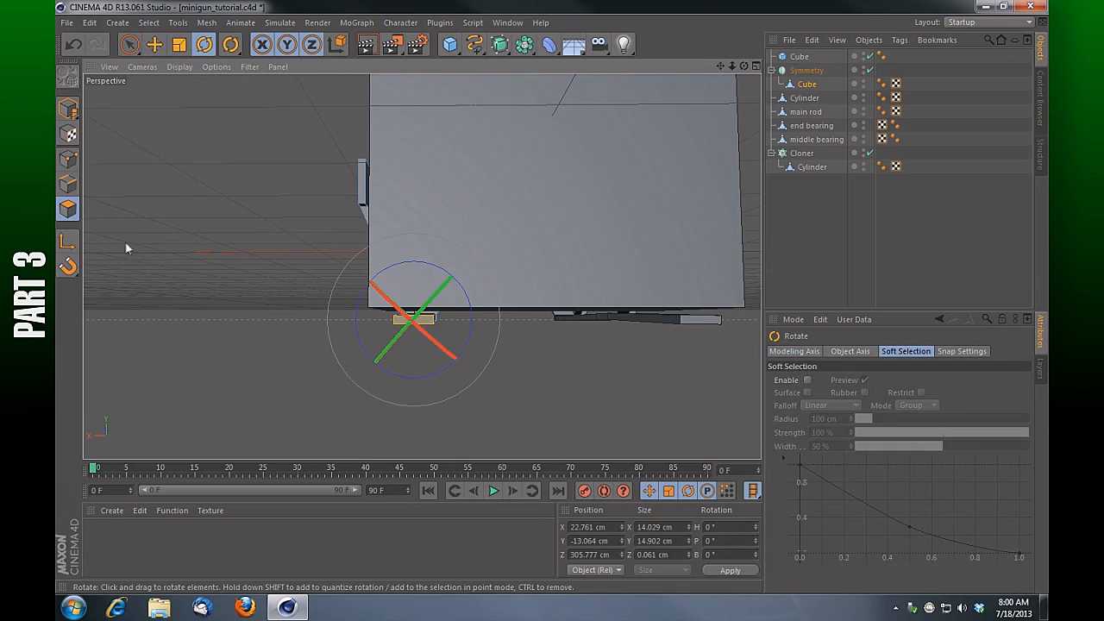
click(67, 241)
drag(474, 298, 465, 348)
drag(744, 66, 418, 79)
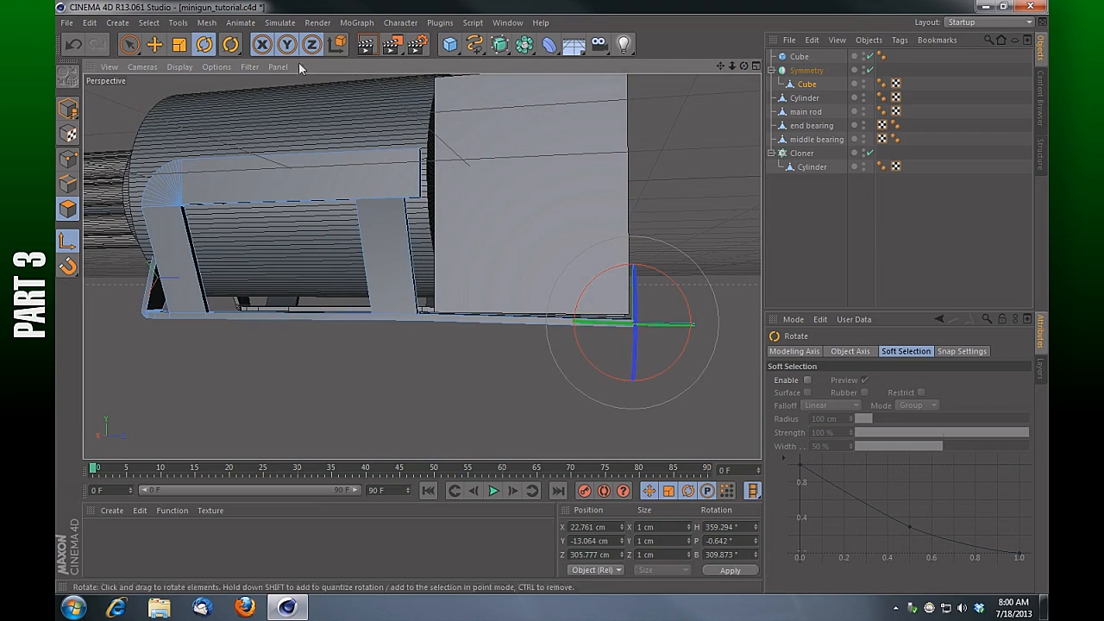
click(155, 45)
click(69, 241)
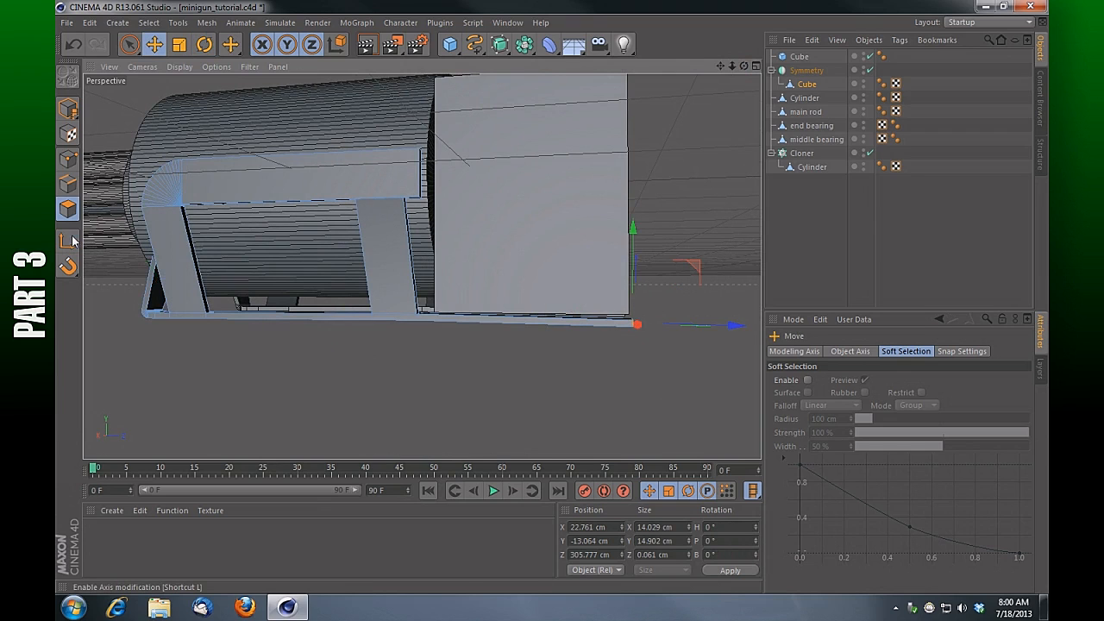
Step: Raise the rail's end polygon to about Y -12.0 cm to straighten the rail under the box, checking the alignment with renders
drag(740, 66, 704, 69)
drag(634, 227, 635, 227)
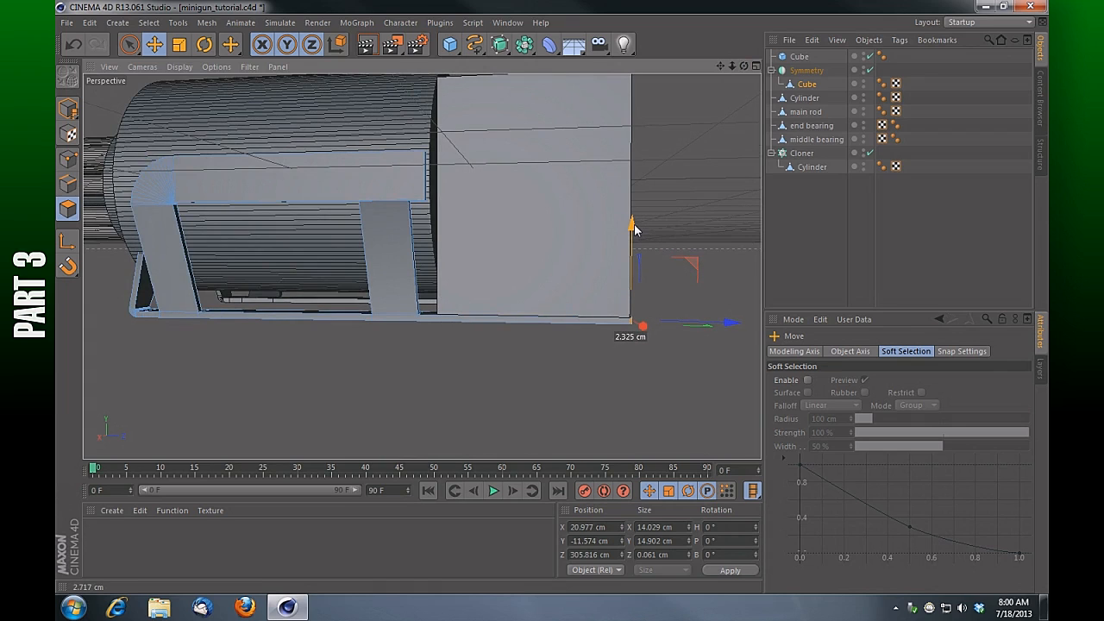
click(366, 43)
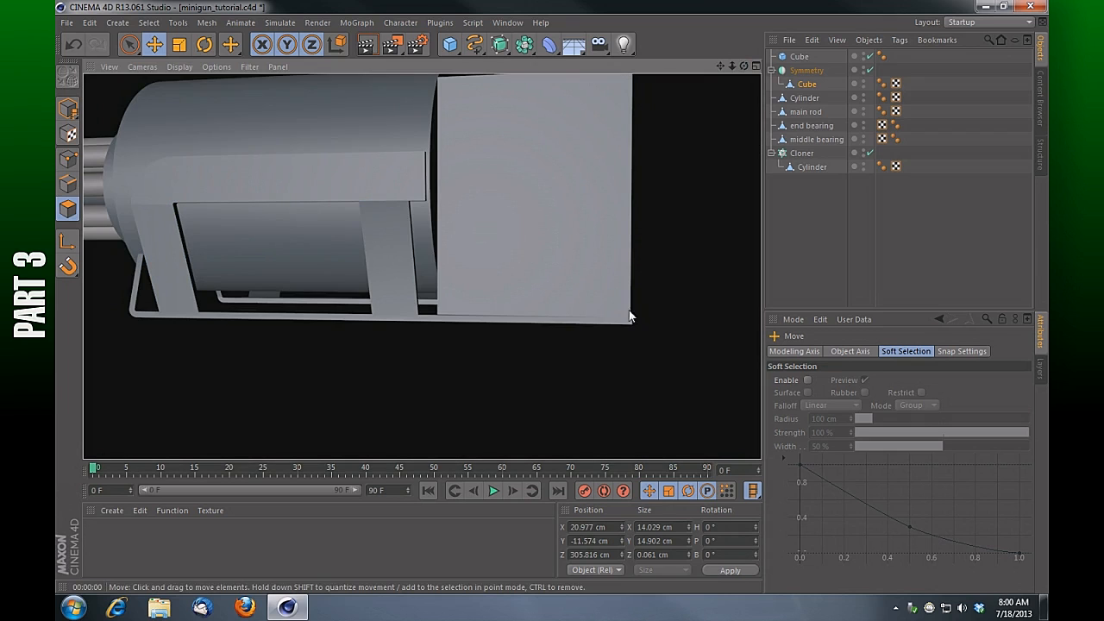
drag(721, 66, 703, 238)
click(366, 44)
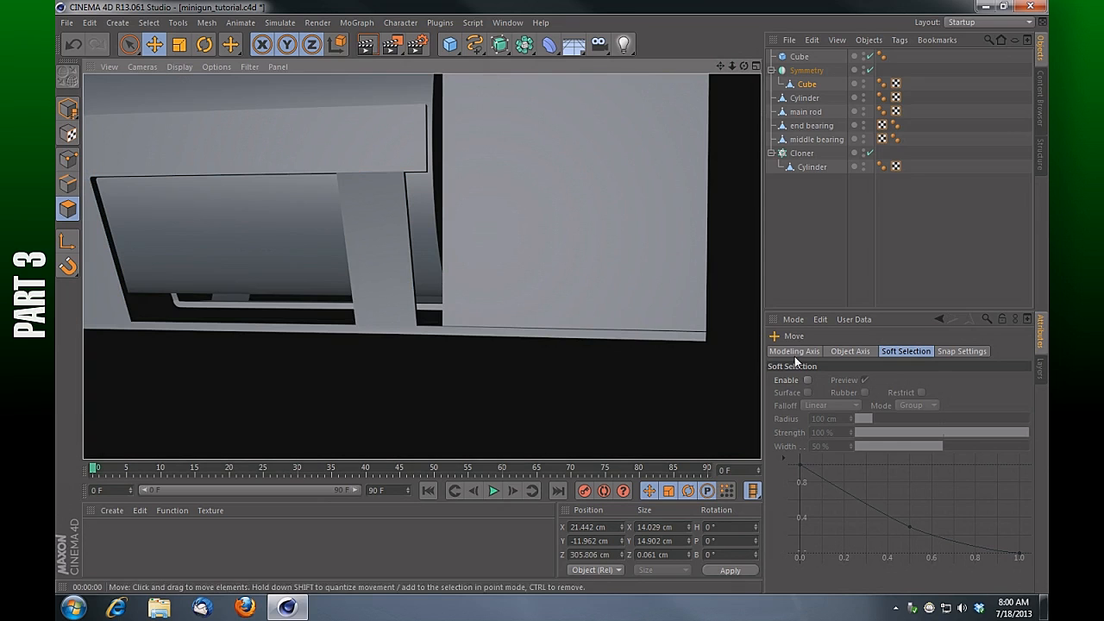
drag(731, 66, 394, 320)
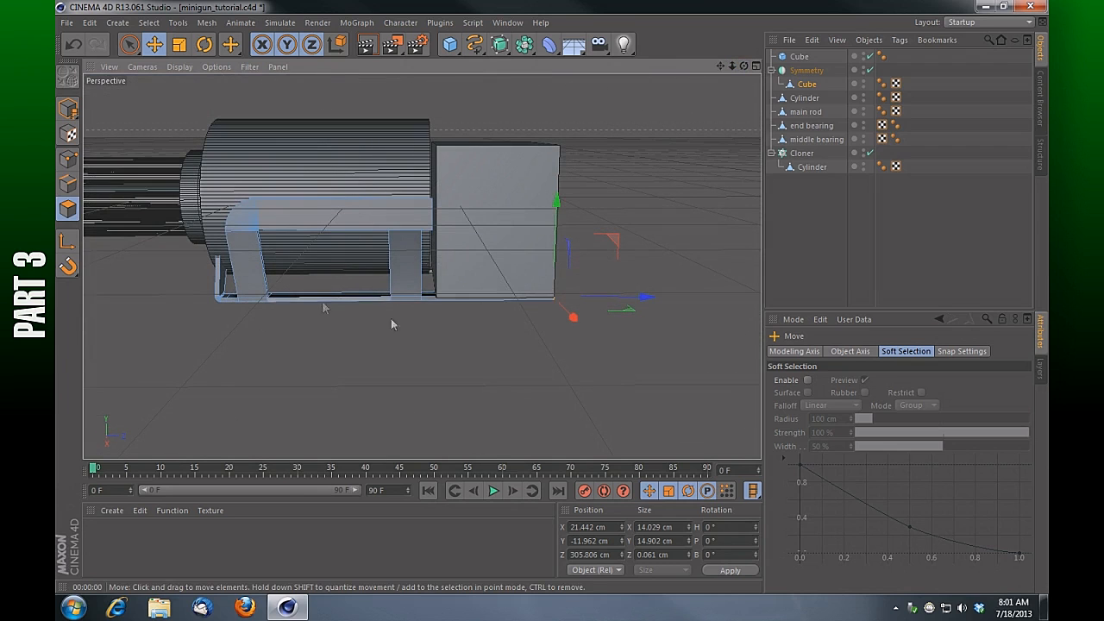
Step: Narrow the rear box in Object mode to about 130.7 cm in X so its sides sit nearer the bracket rails
drag(747, 68, 694, 91)
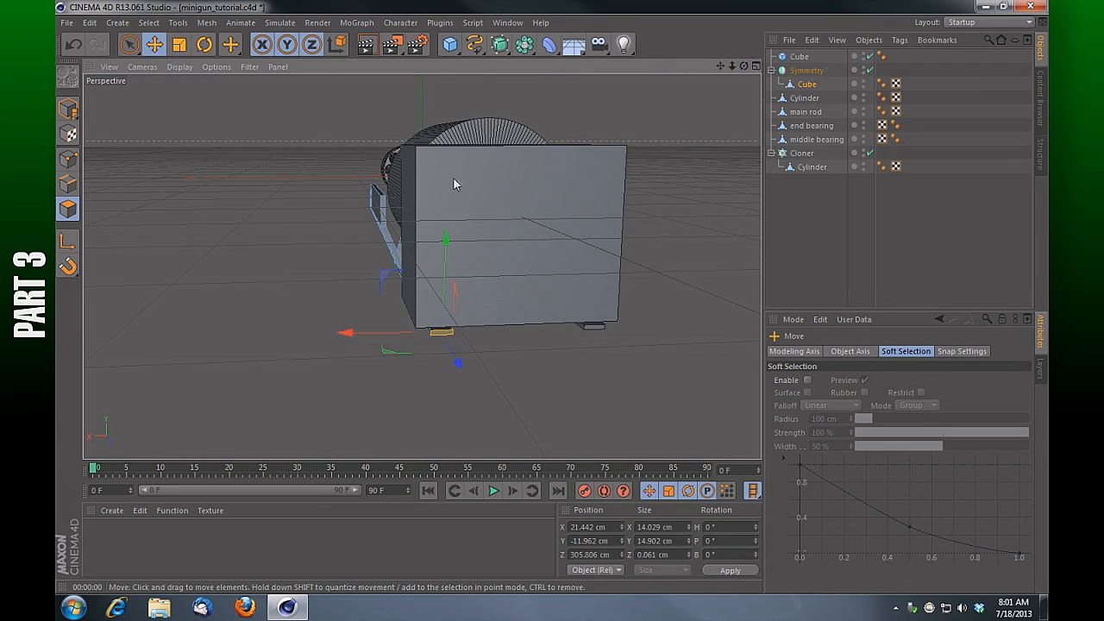
drag(744, 63, 730, 64)
click(800, 57)
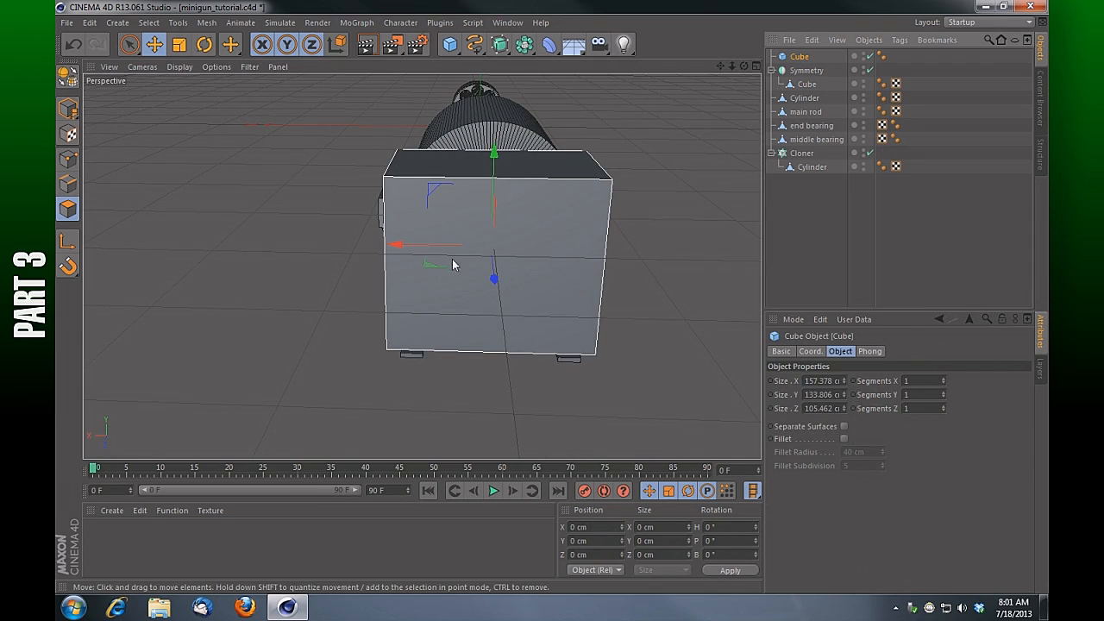
click(68, 108)
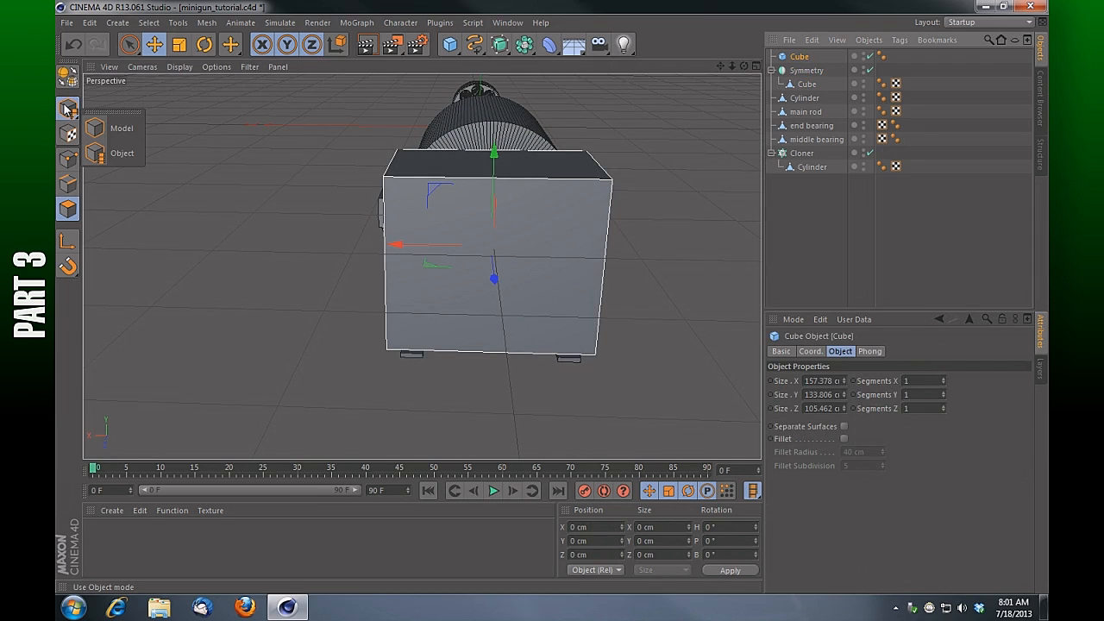
click(122, 153)
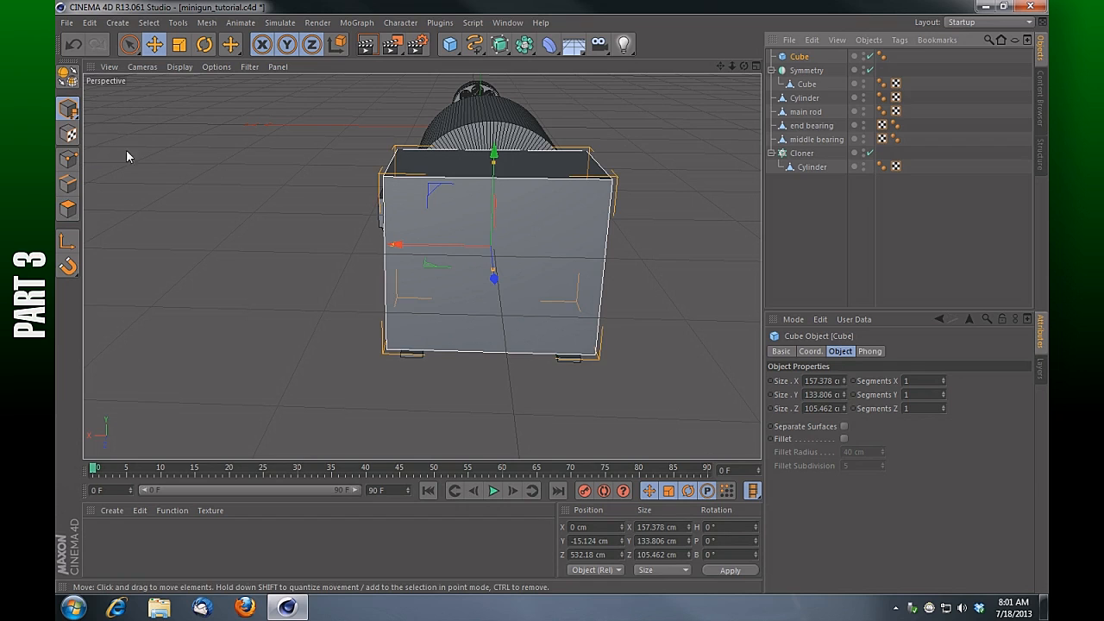
drag(394, 247, 418, 247)
drag(744, 65, 690, 69)
mouse_move(442, 237)
mouse_down()
mouse_move(426, 239)
mouse_move(436, 241)
mouse_up()
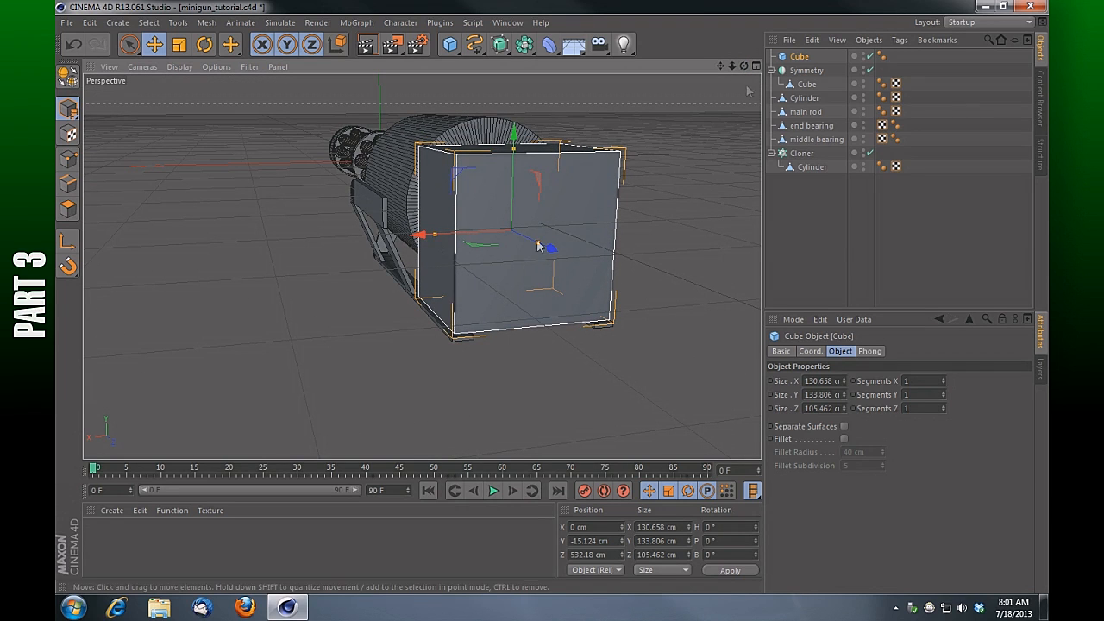
Step: Reselect the bottom rail's rear end polygon and raise it to about Y -11.3 cm to level the rail along the box
drag(732, 67, 548, 68)
click(587, 264)
click(532, 343)
drag(744, 68, 738, 78)
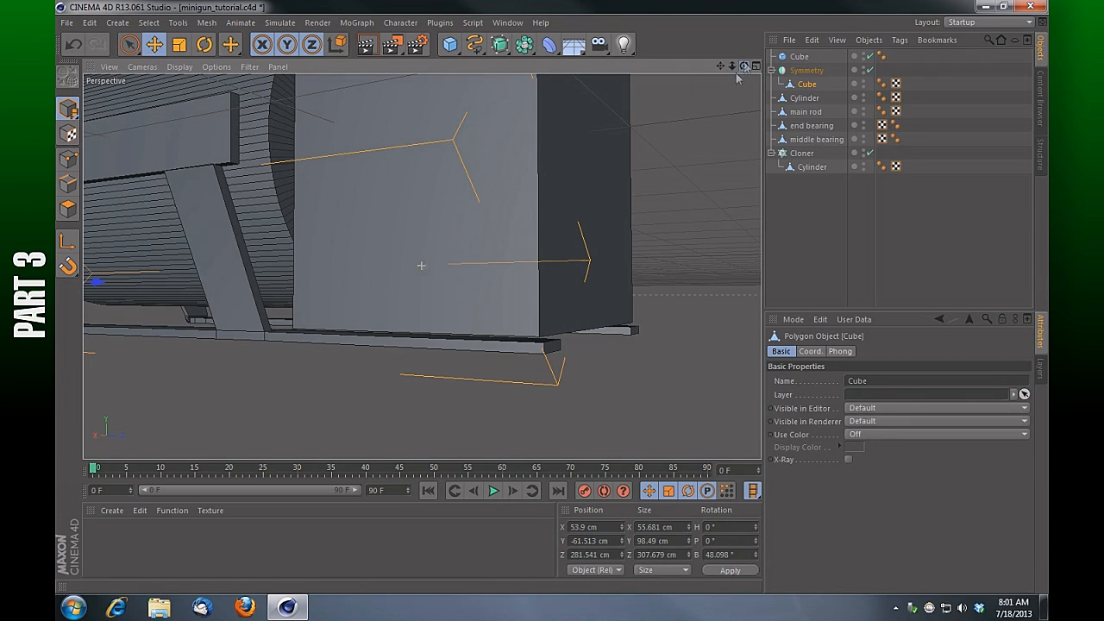
click(68, 208)
click(553, 347)
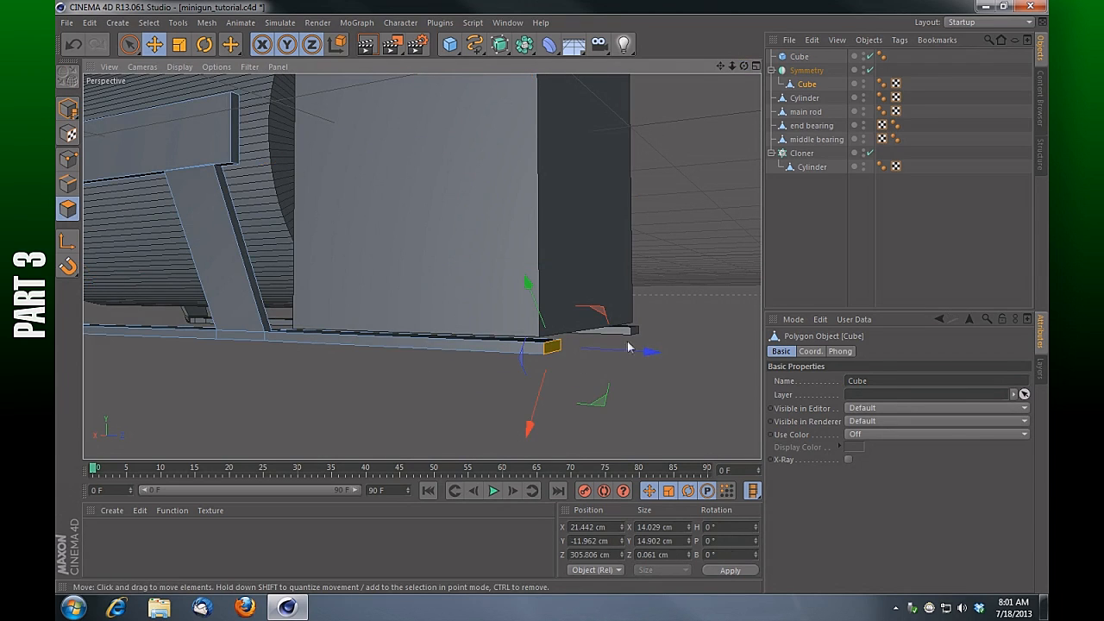
drag(744, 66, 580, 57)
alt+drag(421, 265, 439, 293)
drag(325, 354, 324, 354)
drag(744, 66, 768, 60)
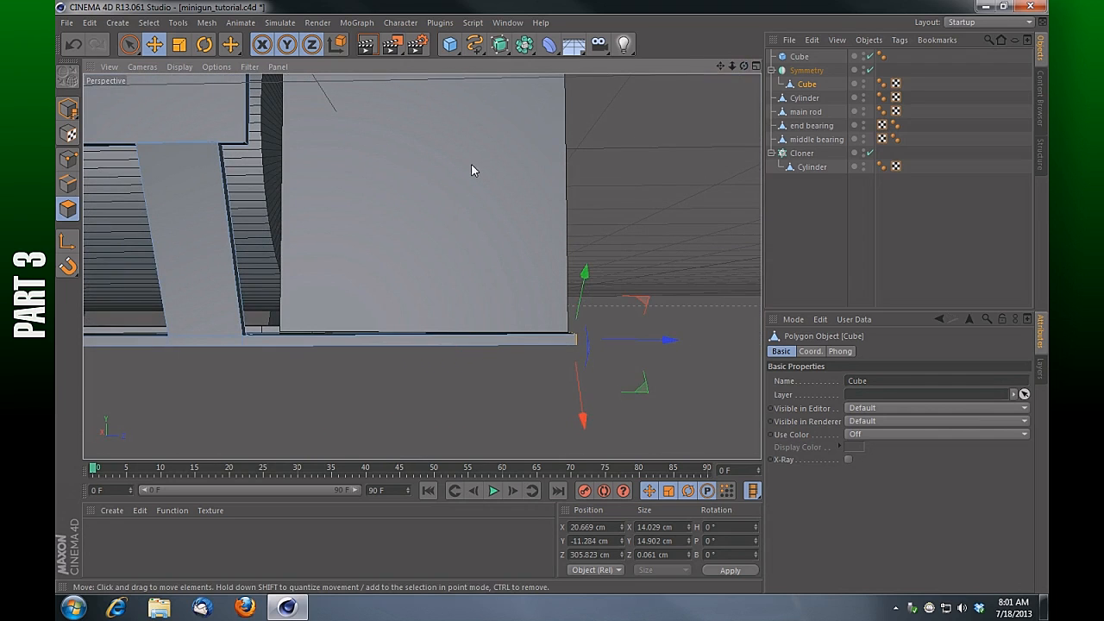
Step: Lower the rear box onto the bottom rails, to a Y position of about -16.1 cm, and render the view to check the contact
click(811, 58)
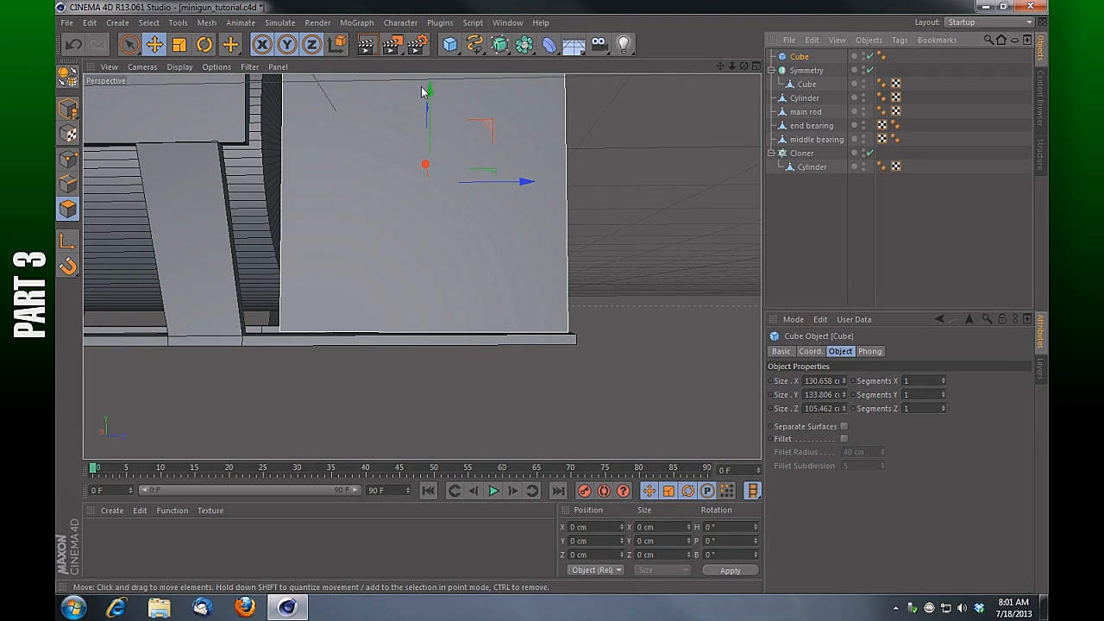
drag(429, 88, 429, 93)
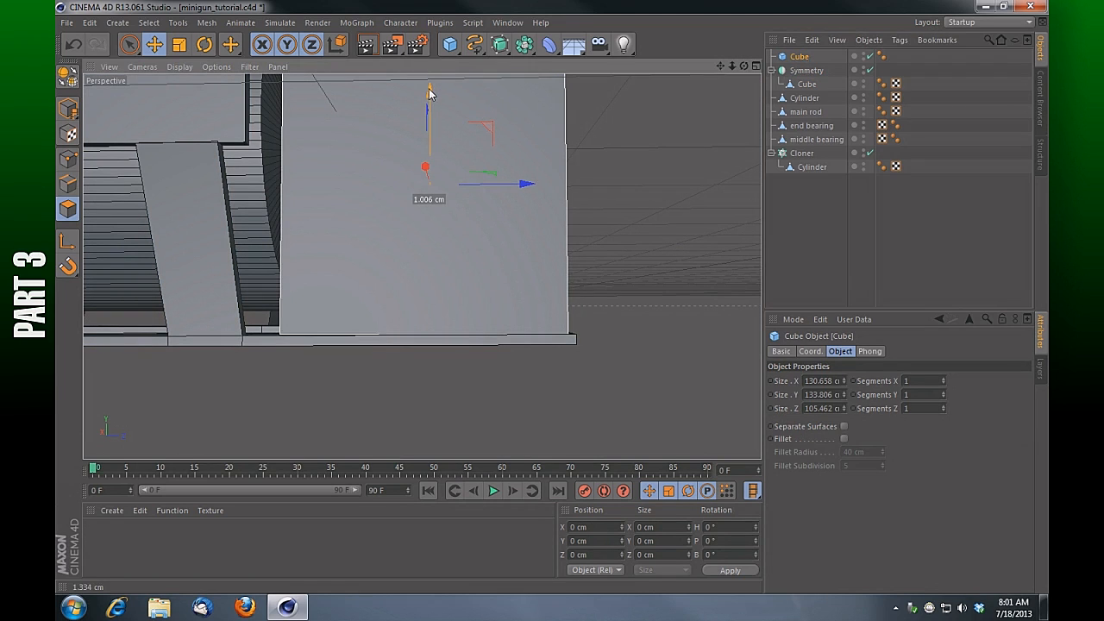
drag(733, 67, 419, 65)
click(368, 48)
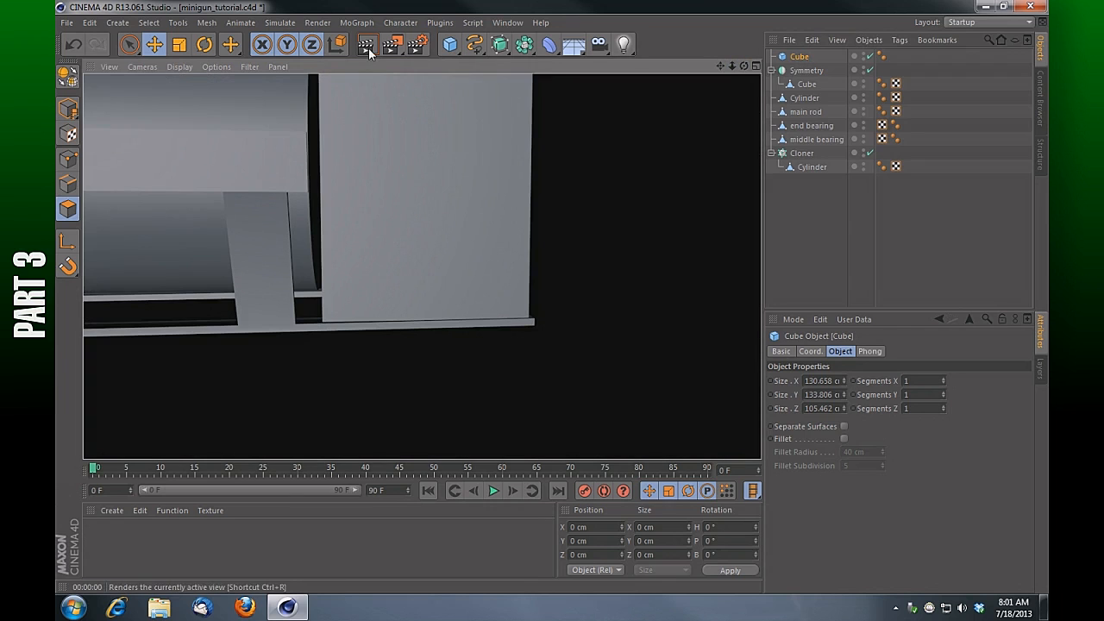
Step: Narrow the rear box in Object mode to about 123.1 cm in X
drag(732, 67, 517, 67)
drag(421, 265, 424, 264)
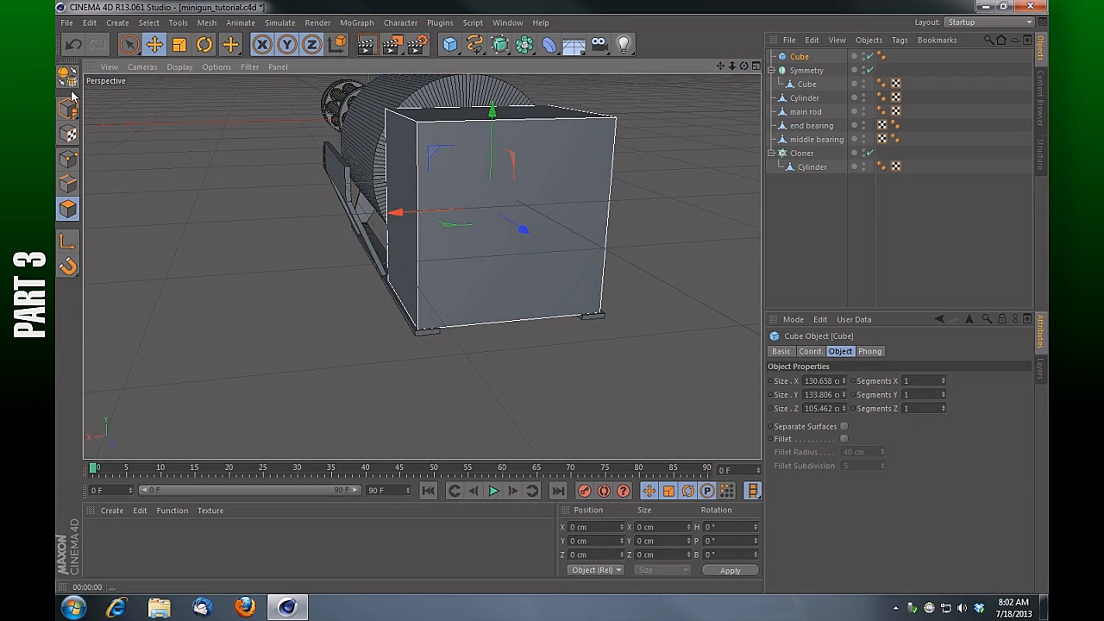
drag(77, 116, 125, 156)
drag(400, 213, 407, 216)
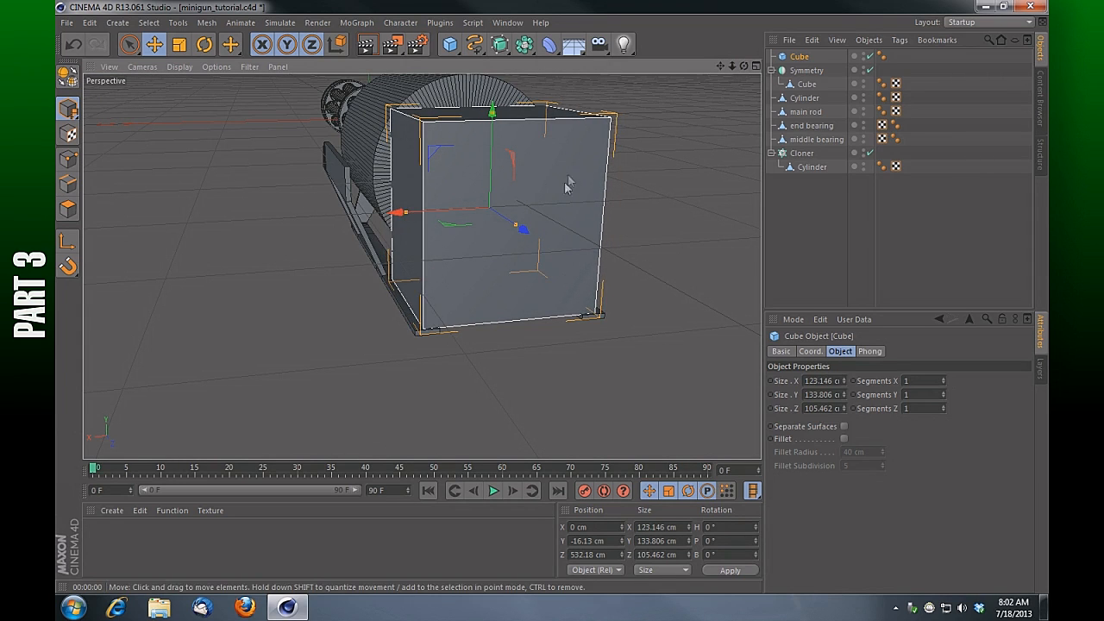
Step: Check the desktop reference image and extend the upper side bar's rear end polygon along the box to about Z 300.7 cm
drag(744, 67, 899, 86)
drag(720, 67, 770, 87)
click(985, 7)
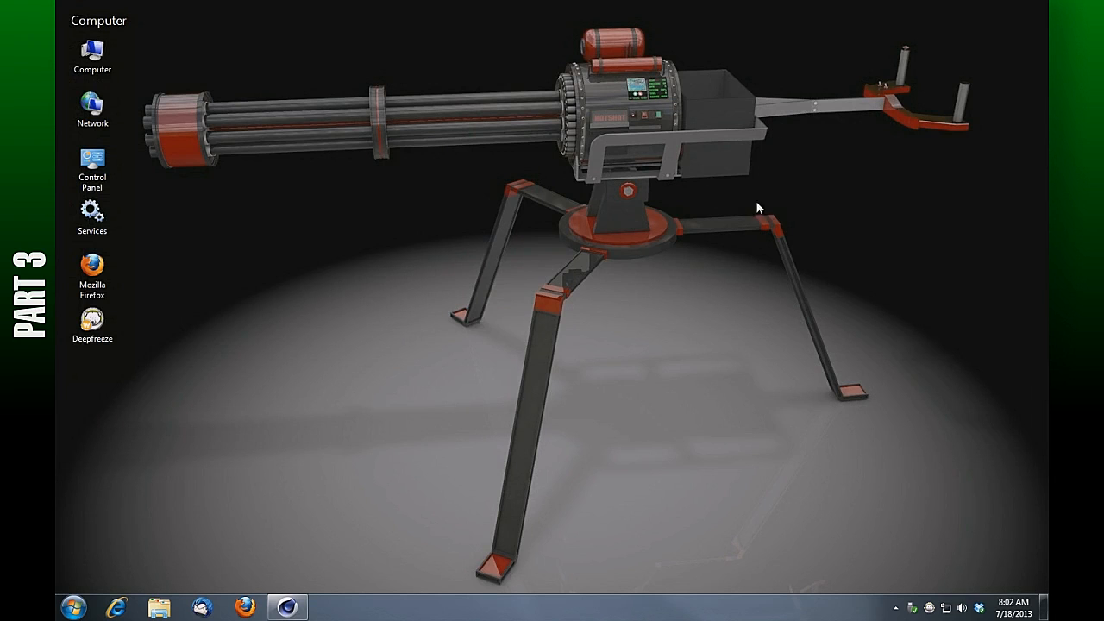
click(287, 608)
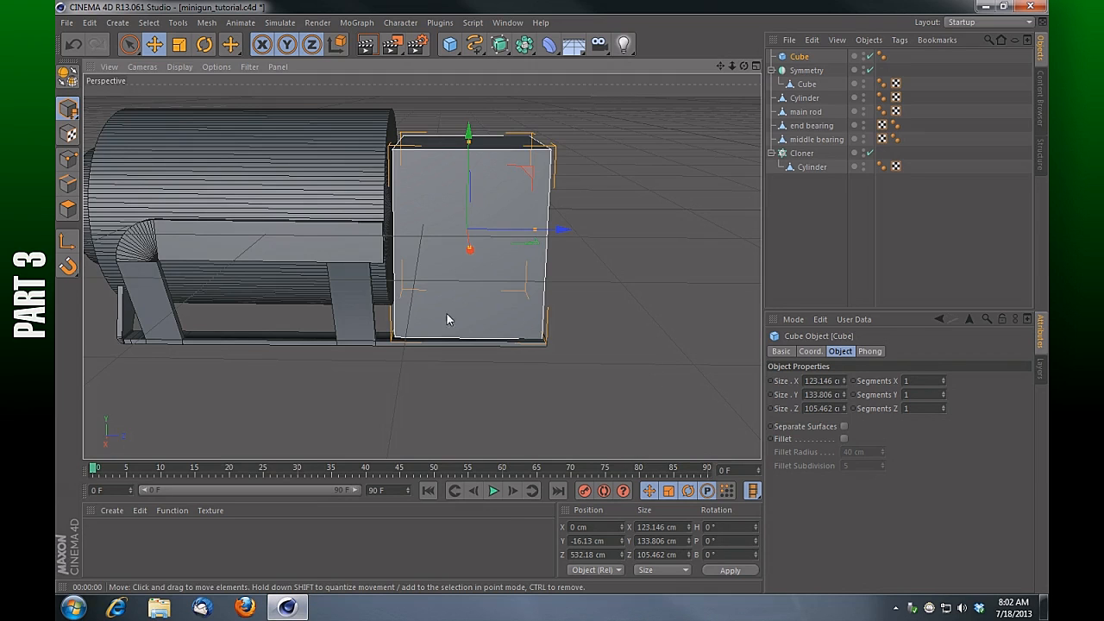
drag(744, 67, 427, 226)
click(329, 243)
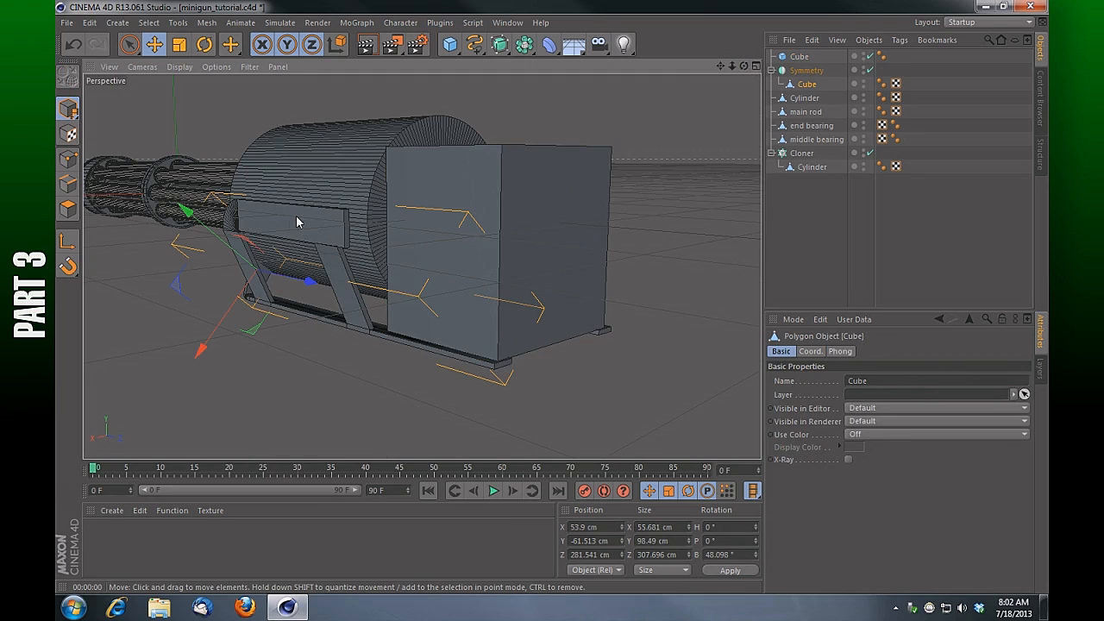
click(69, 209)
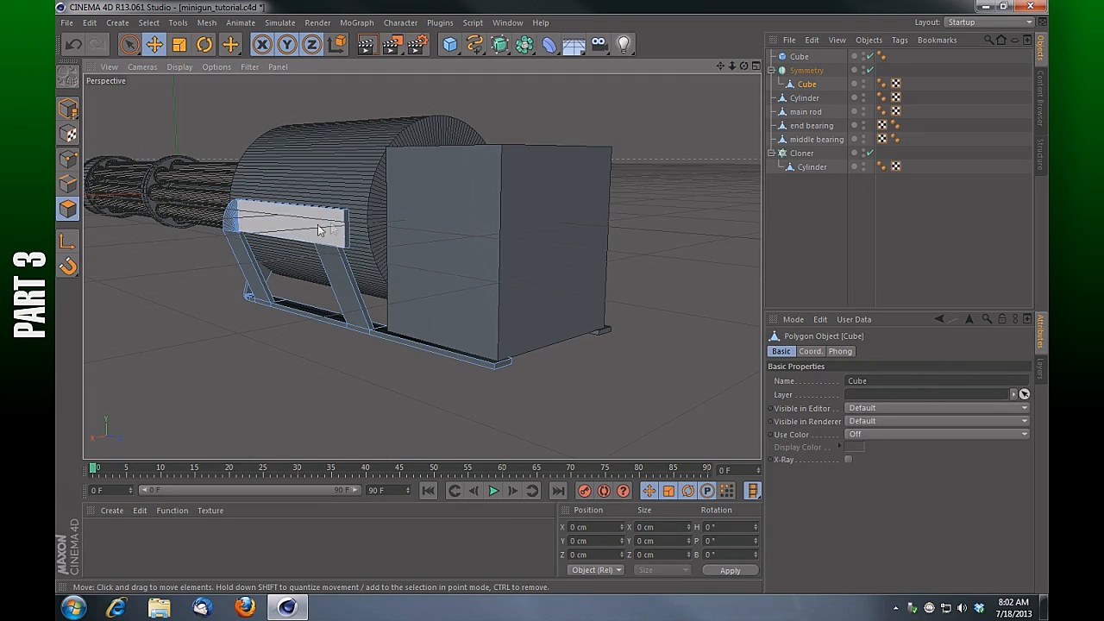
click(347, 228)
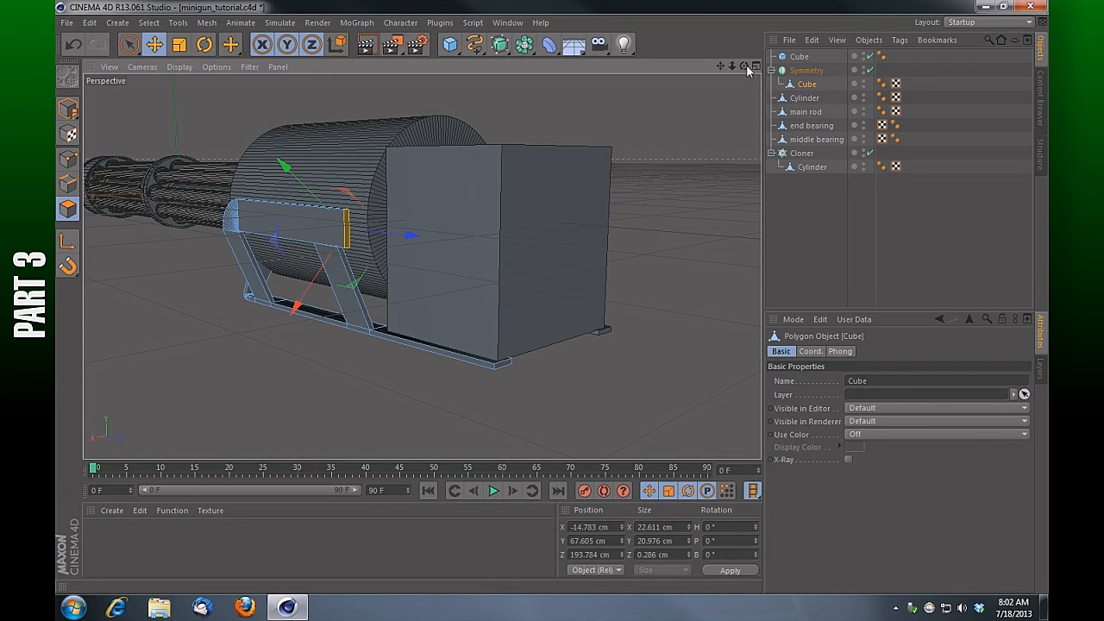
drag(732, 66, 421, 266)
drag(459, 233, 712, 261)
drag(732, 66, 422, 265)
drag(743, 67, 424, 264)
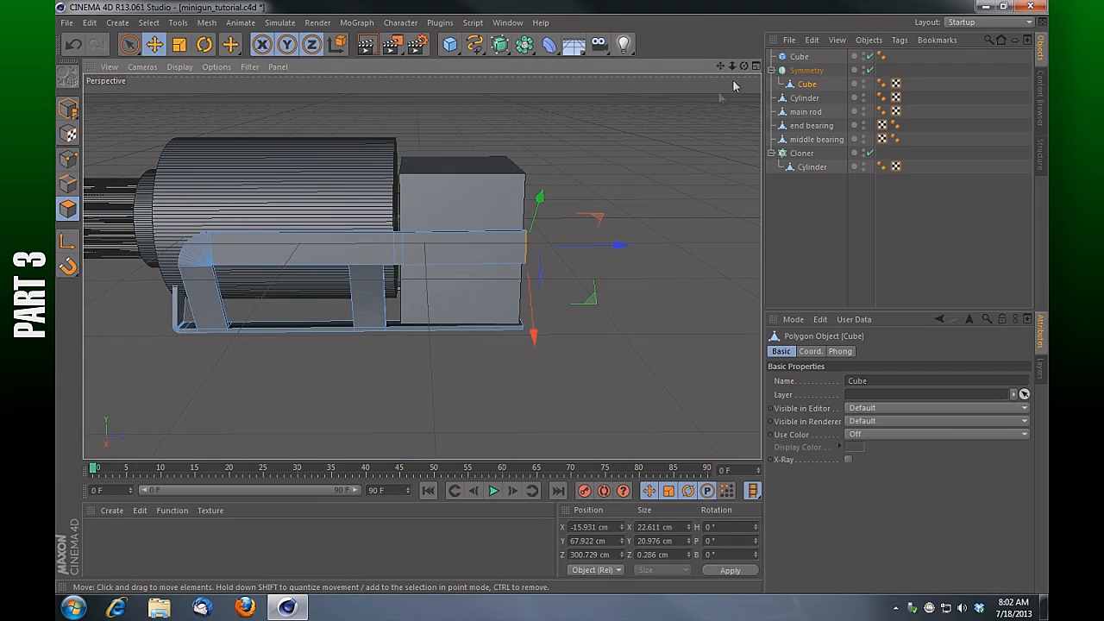
Step: Check the desktop reference image for how the upper side bar continues around the rear of the box
drag(743, 67, 421, 266)
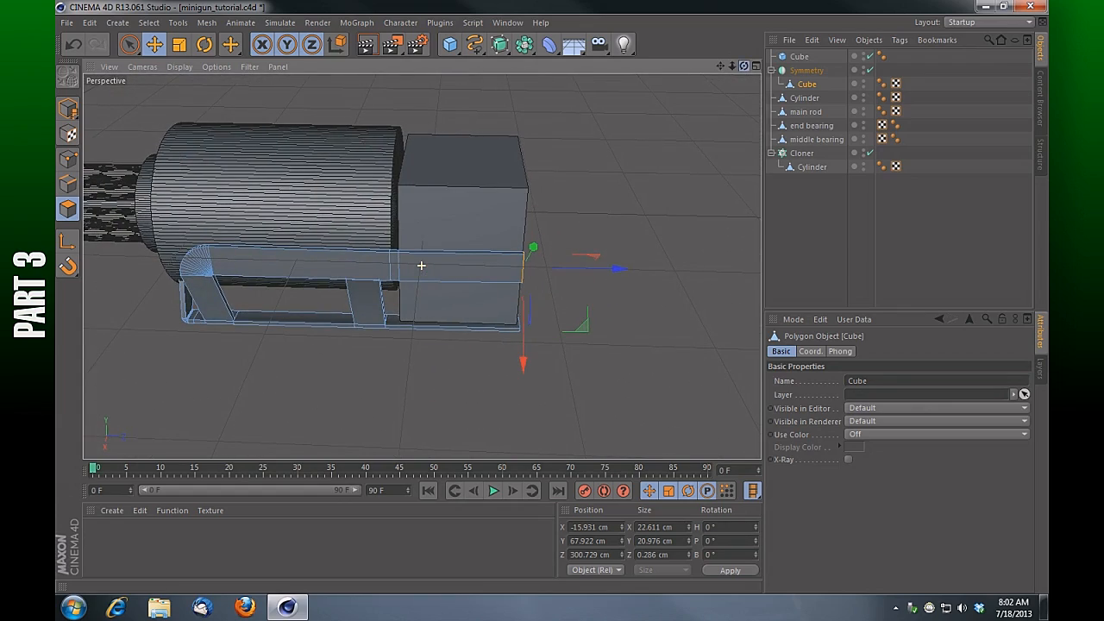
click(985, 7)
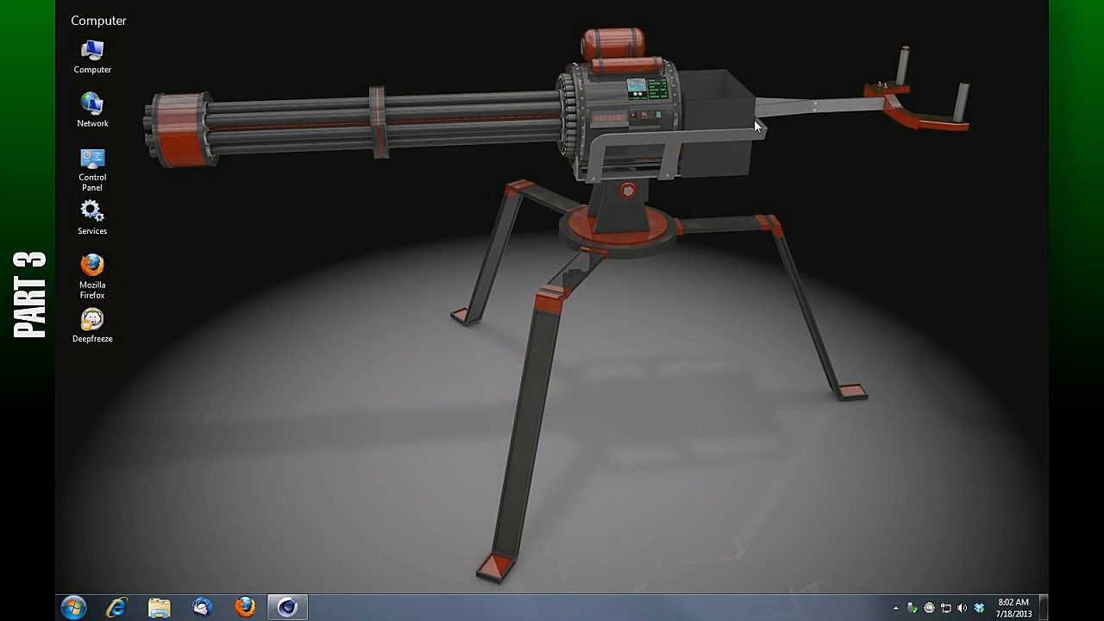
click(288, 608)
alt+right_drag(422, 266, 422, 266)
alt+middle_drag(422, 265, 422, 265)
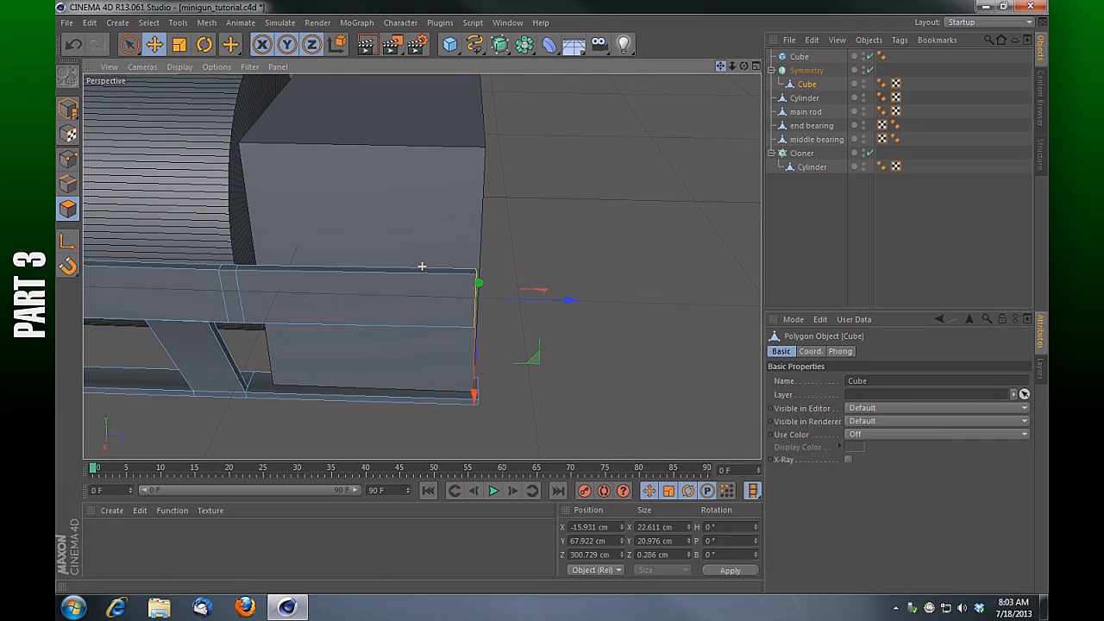
Step: Enable axis modification and rotate the modeling axis of the side bar's rear end polygon to a bank of about 310.8°
drag(745, 66, 421, 266)
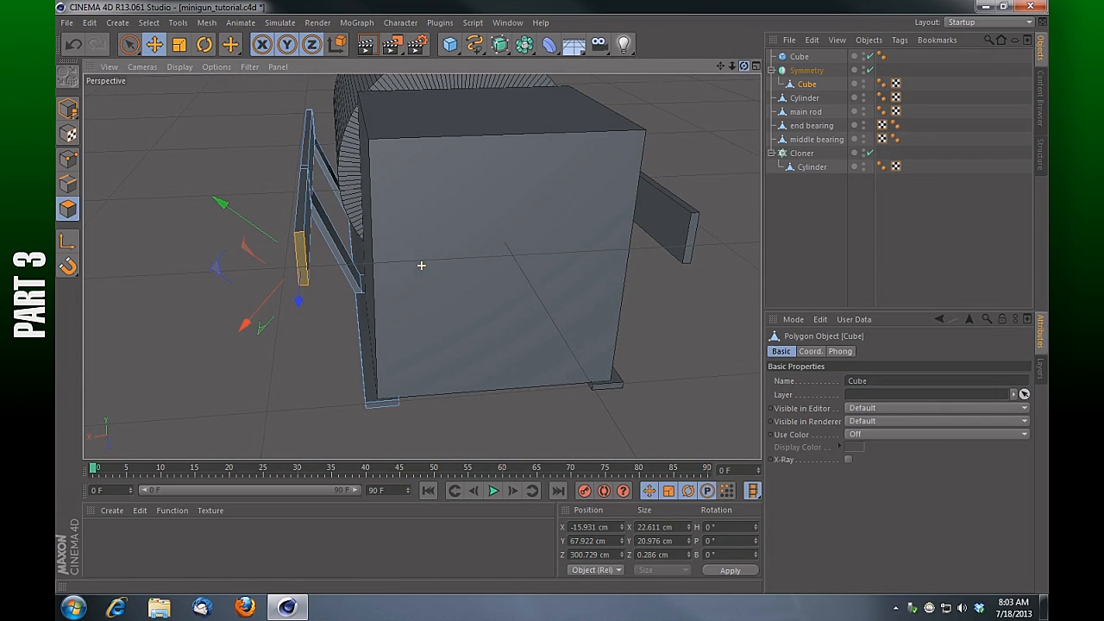
click(68, 244)
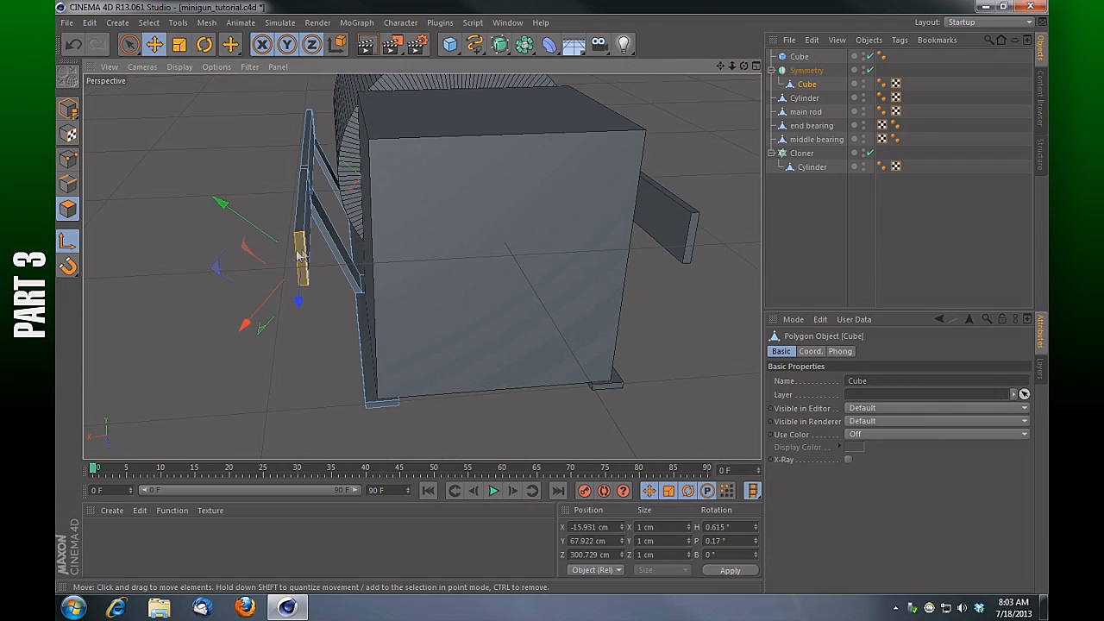
click(204, 44)
drag(745, 67, 421, 266)
drag(362, 233, 343, 267)
drag(732, 66, 422, 265)
drag(341, 203, 422, 265)
drag(743, 66, 421, 266)
drag(723, 66, 422, 266)
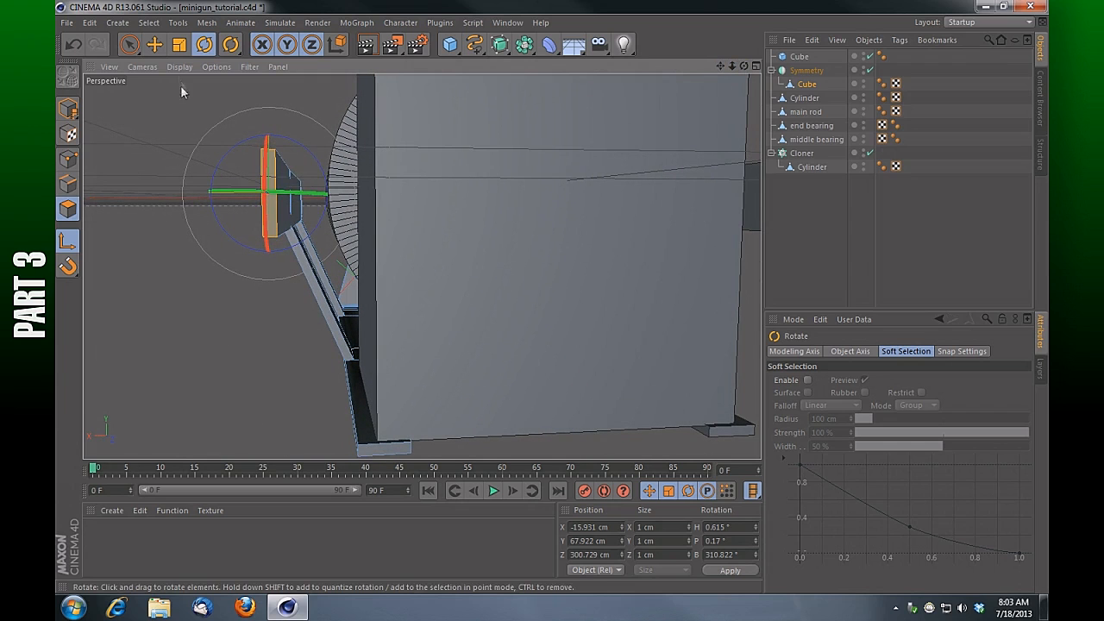
Step: Move the modeling axis to the end polygon's inner edge, about X -18.4 cm, Y 65.1 cm, and leave axis modification
key(e)
drag(744, 66, 423, 264)
drag(248, 248, 247, 249)
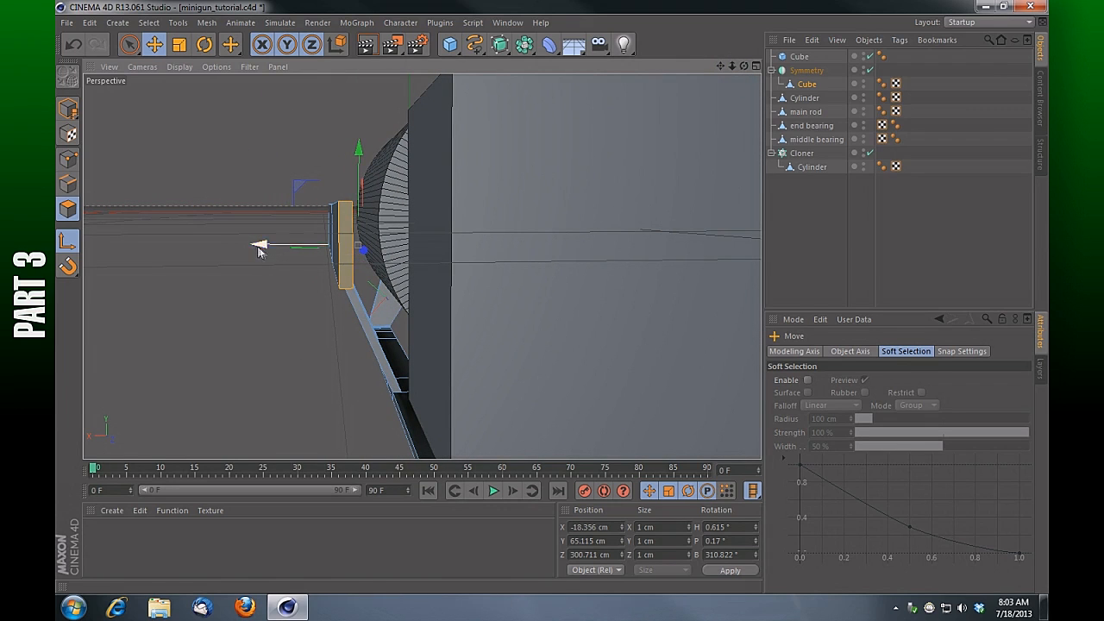
drag(744, 66, 674, 101)
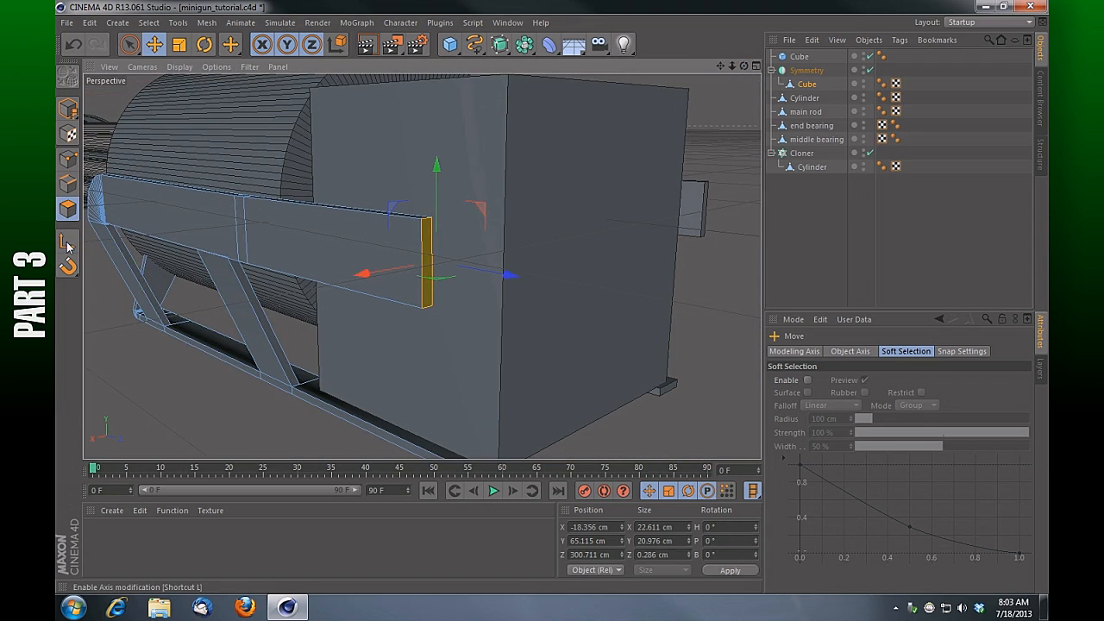
Step: Extrude the end polygon in repeated small rotations around its vertical axis, starting with about 9°, to form a rounded corner turning behind the box
click(205, 47)
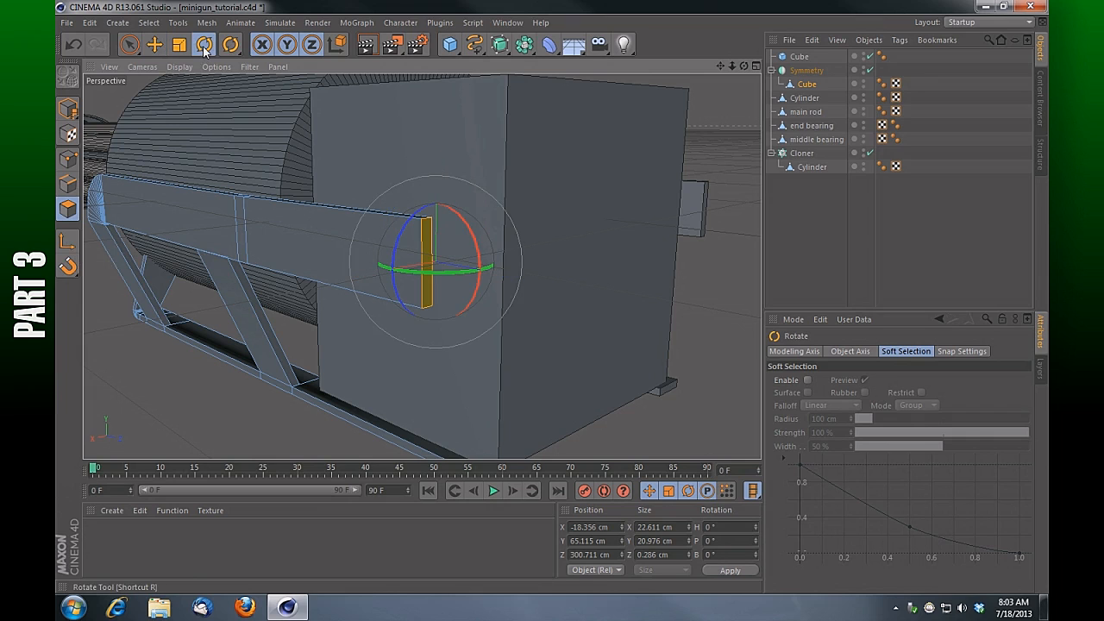
alt+drag(422, 266, 422, 266)
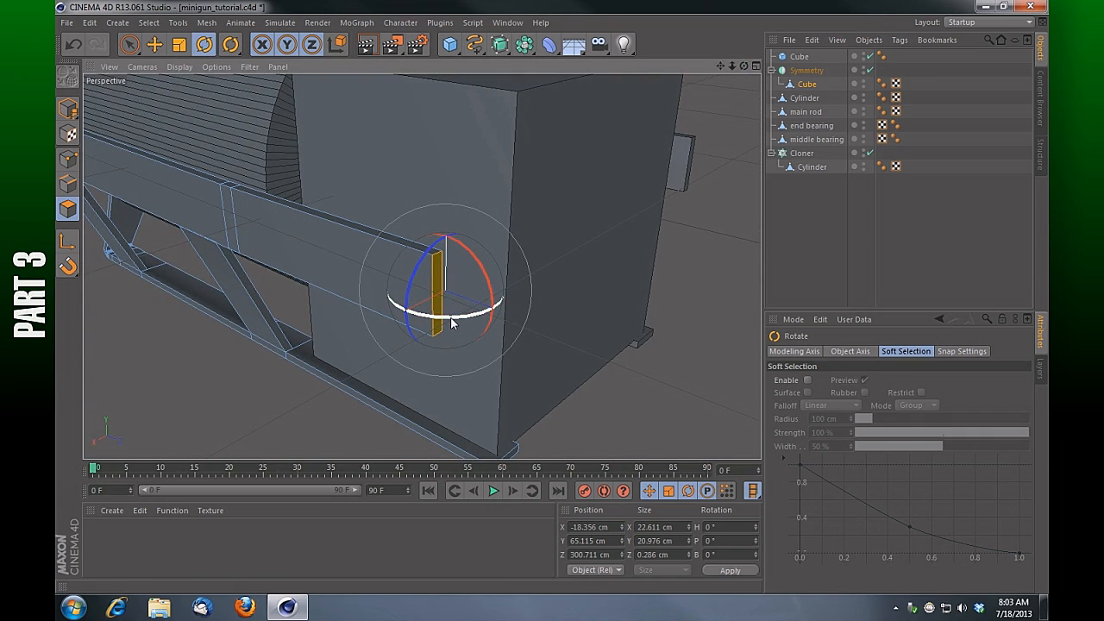
mouse_move(461, 319)
mouse_down()
mouse_move(446, 318)
mouse_move(475, 315)
mouse_up()
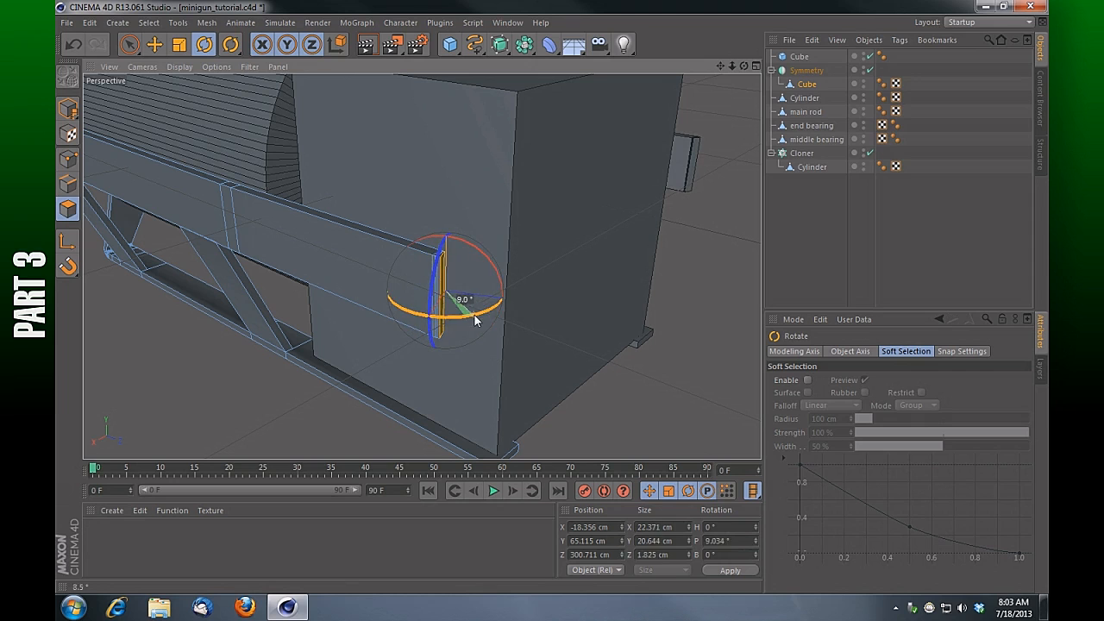
drag(743, 65, 742, 71)
drag(506, 349, 477, 358)
drag(743, 65, 716, 71)
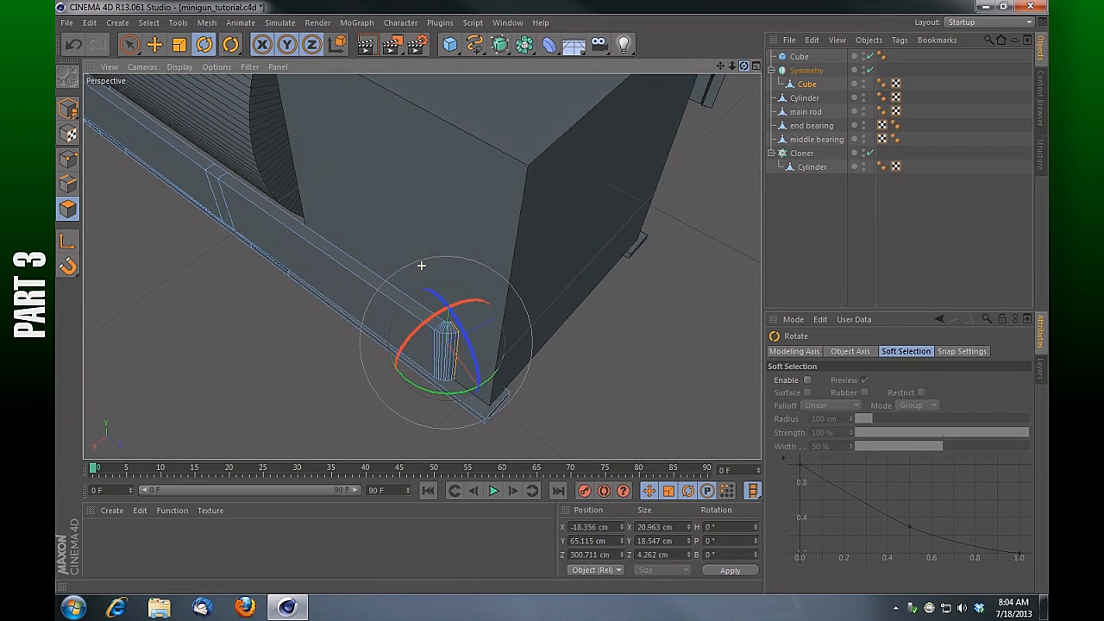
mouse_move(442, 393)
mouse_down()
mouse_move(454, 397)
mouse_move(445, 393)
mouse_up()
drag(744, 66, 777, 45)
alt+drag(421, 266, 421, 265)
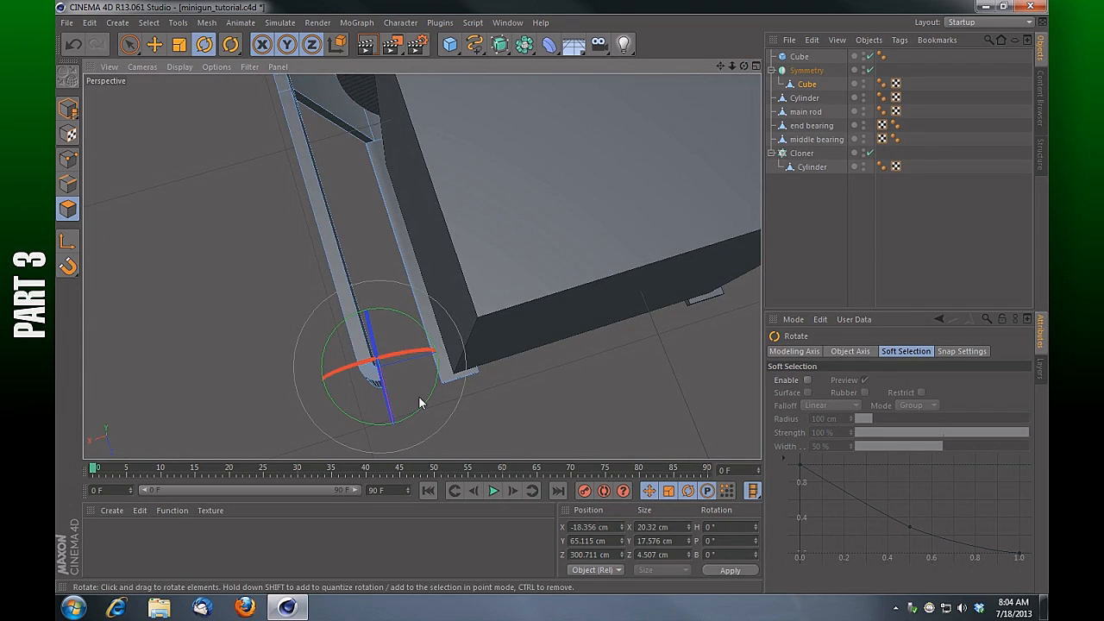
drag(427, 400, 431, 405)
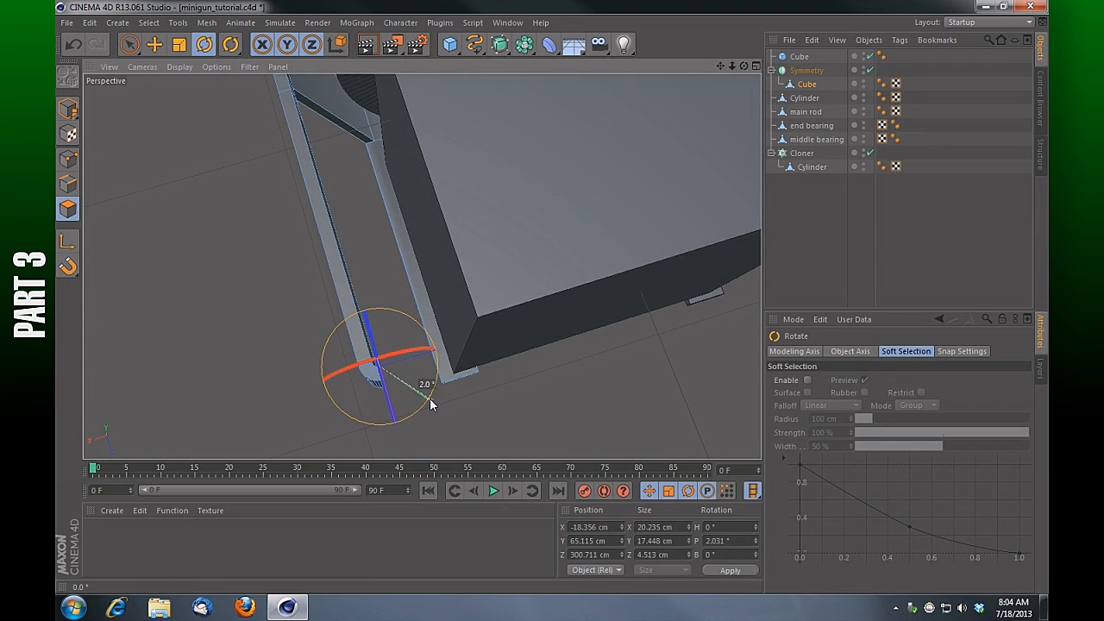
drag(431, 398, 430, 398)
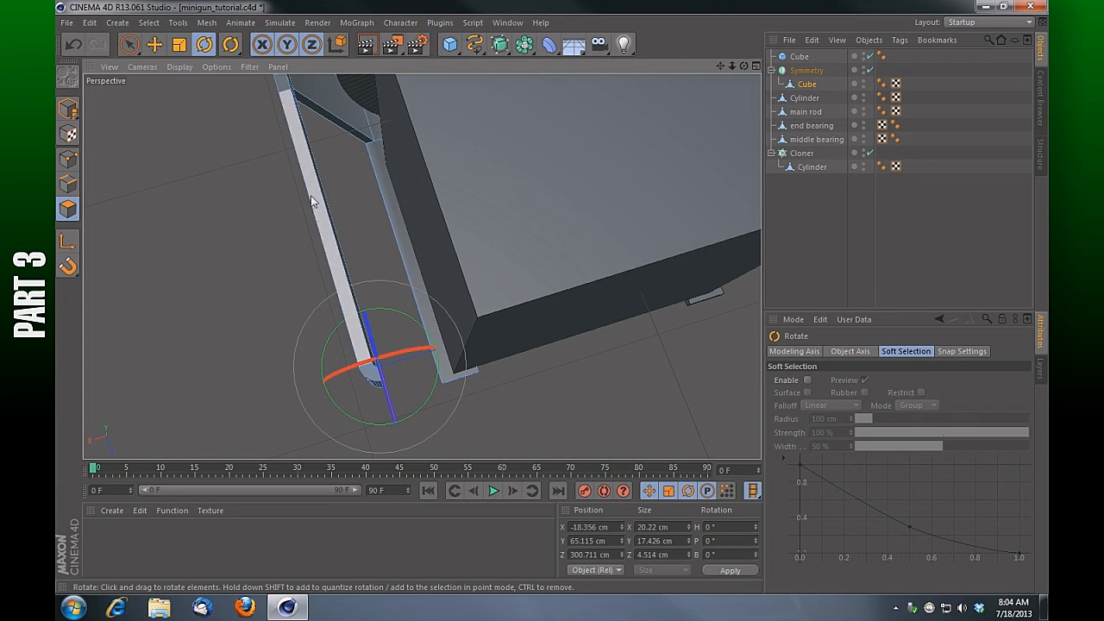
drag(744, 66, 421, 266)
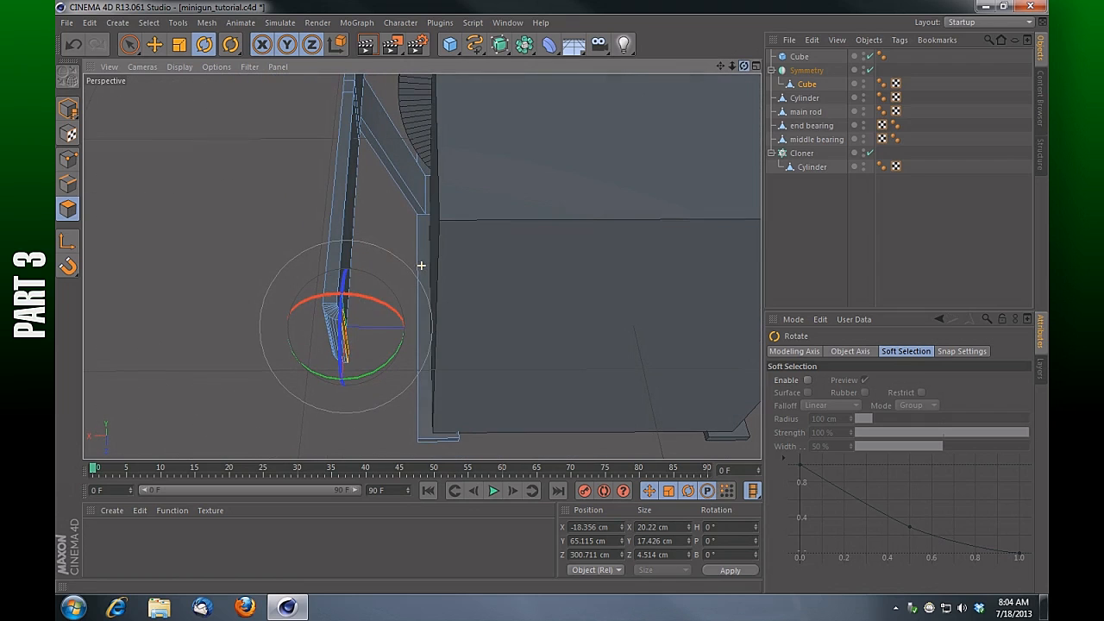
Step: Extrude the corner's end polygon inward by about 5 cm and again across the back of the box to about X -76 cm
click(151, 46)
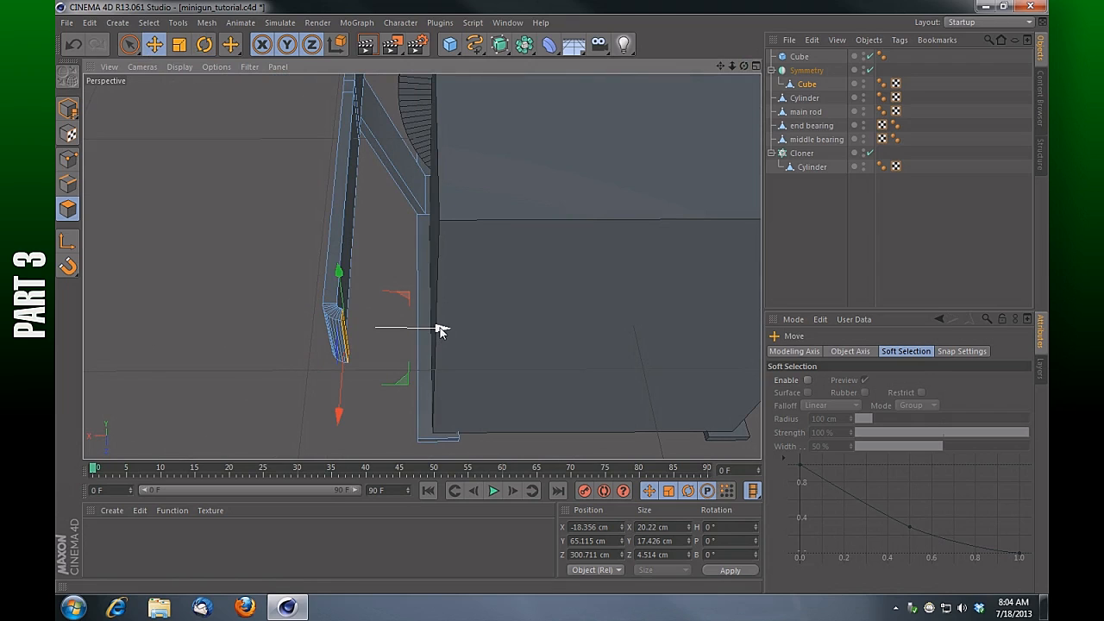
drag(440, 330, 458, 335)
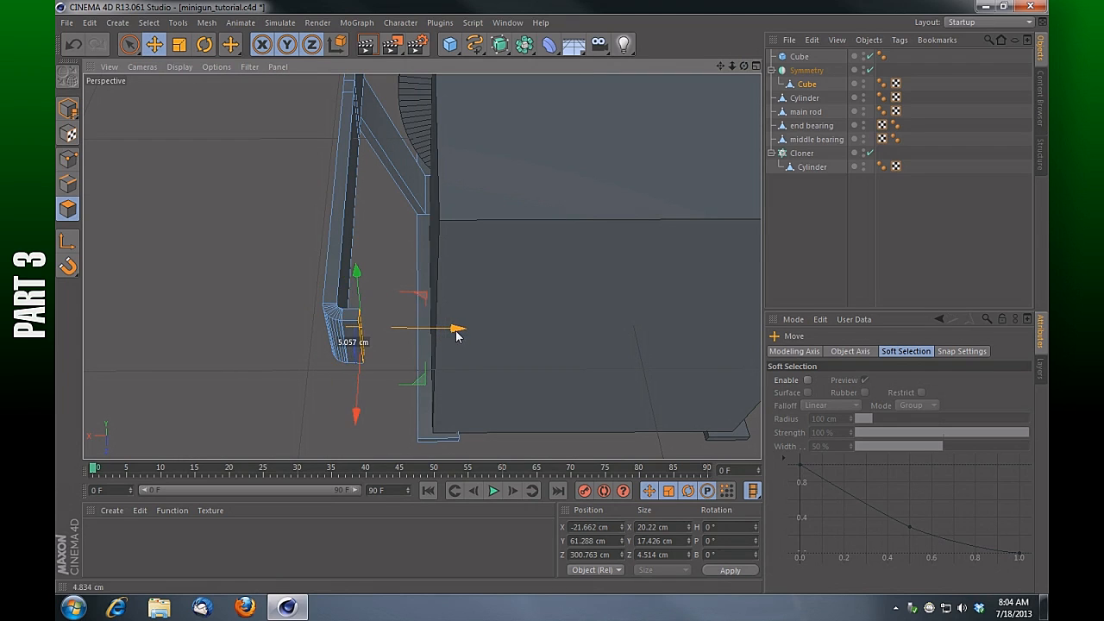
drag(744, 66, 422, 265)
drag(457, 302, 723, 327)
drag(732, 66, 666, 154)
Step: Select the rear box and shorten it in Object mode to about 100 cm in Z to clear the crossbar
click(440, 160)
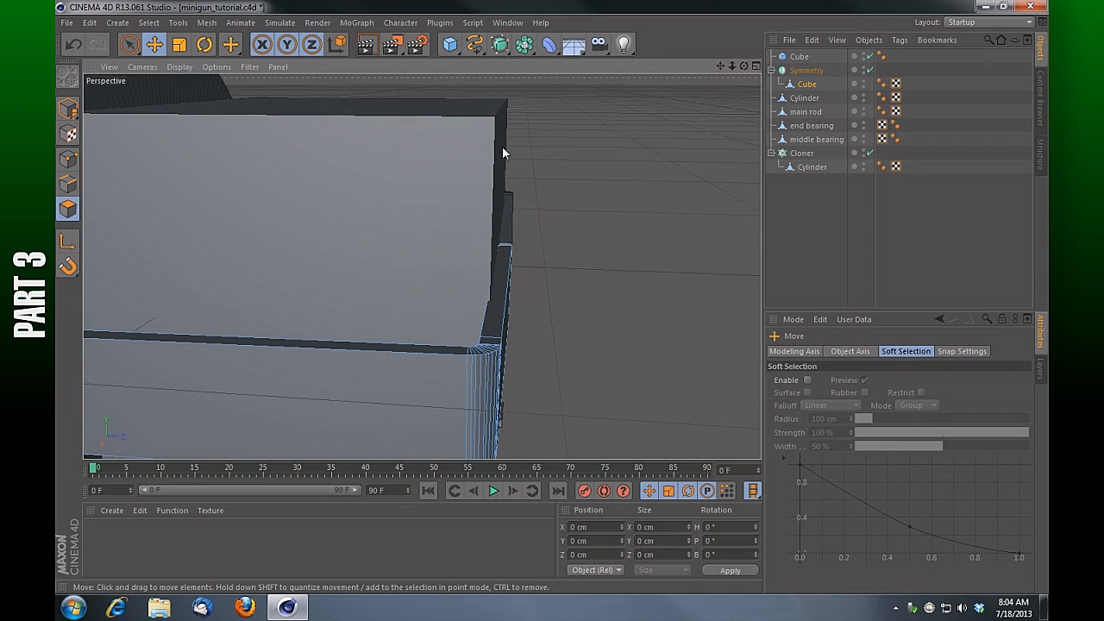
click(800, 57)
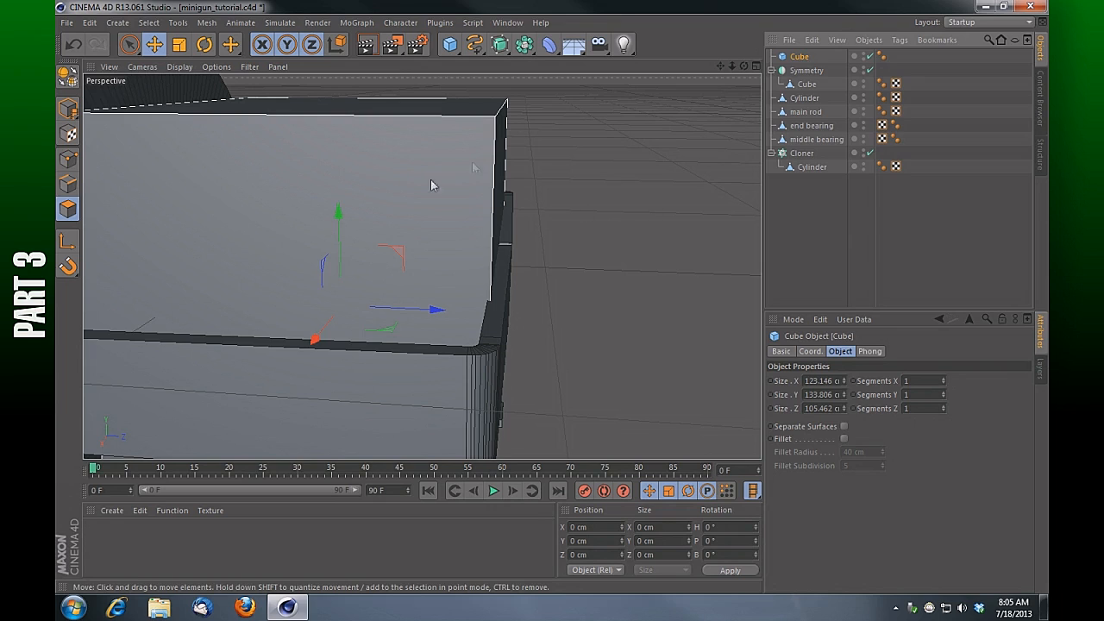
drag(71, 113, 127, 153)
drag(495, 313, 491, 313)
drag(721, 66, 970, 44)
drag(681, 285, 673, 286)
drag(721, 66, 469, 69)
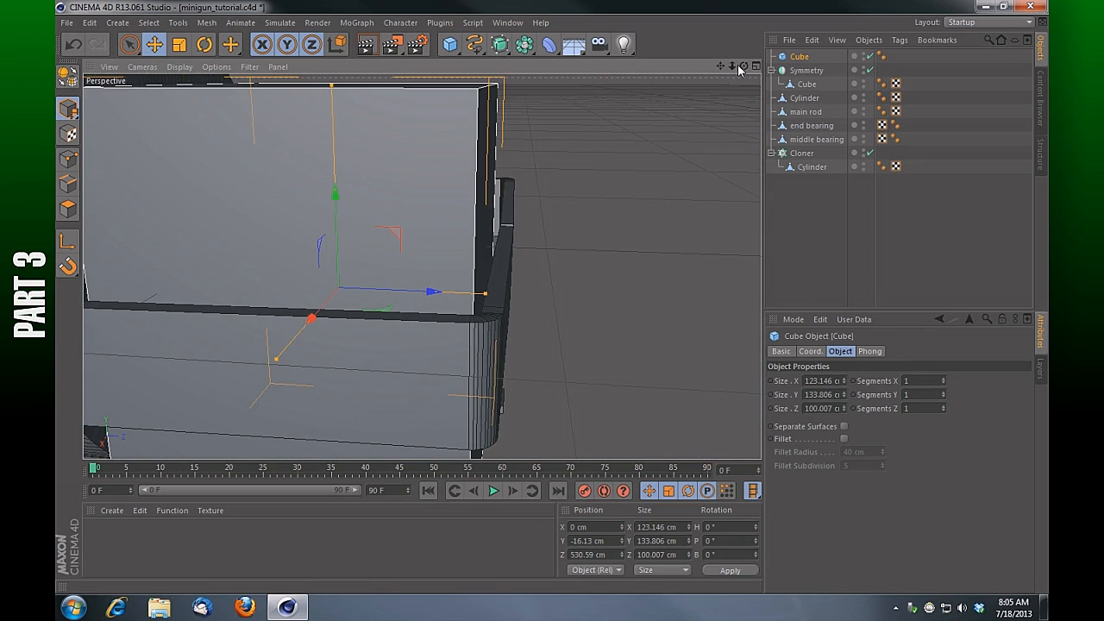
Step: Reselect the inner end polygon of the bracket's rear crossbar in Polygon mode and undo the accidental move
drag(744, 66, 837, 86)
click(808, 85)
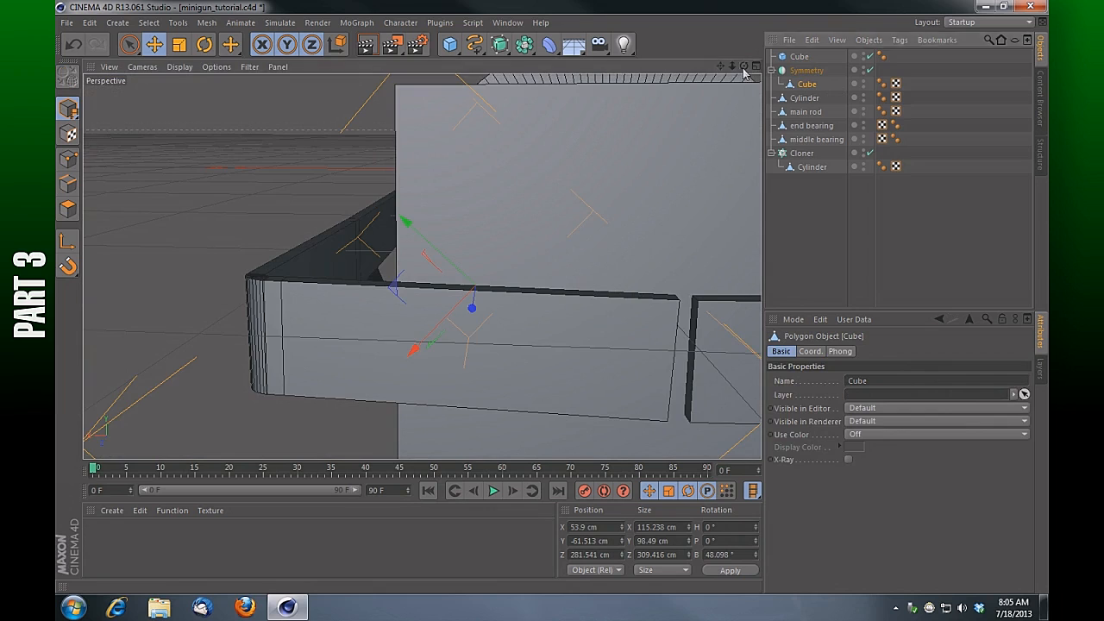
drag(744, 66, 422, 264)
click(560, 308)
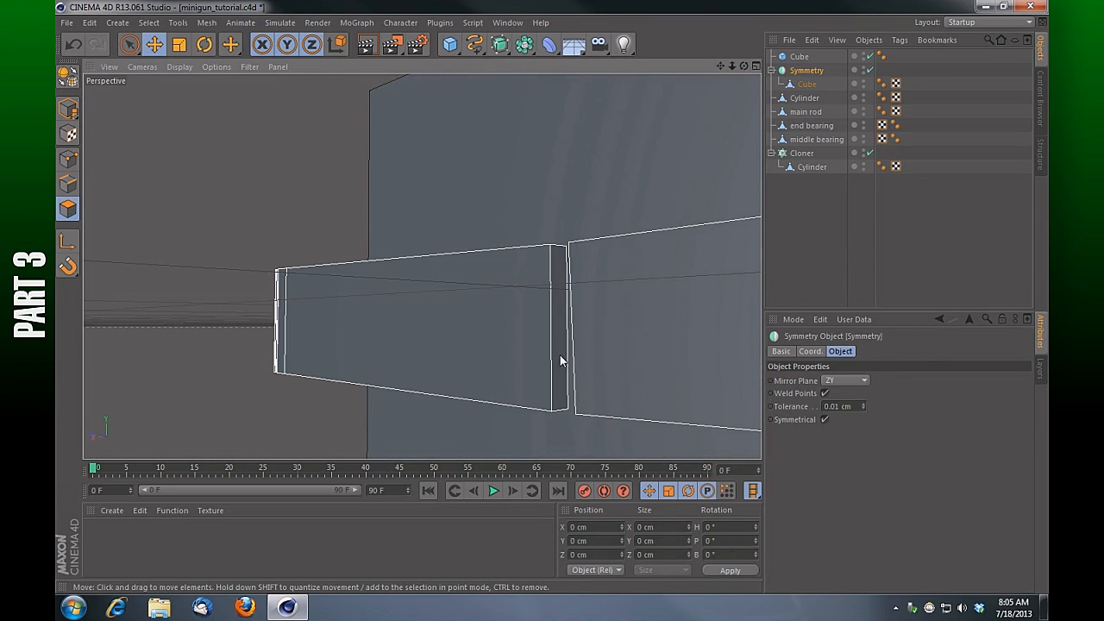
drag(68, 108, 108, 151)
click(810, 84)
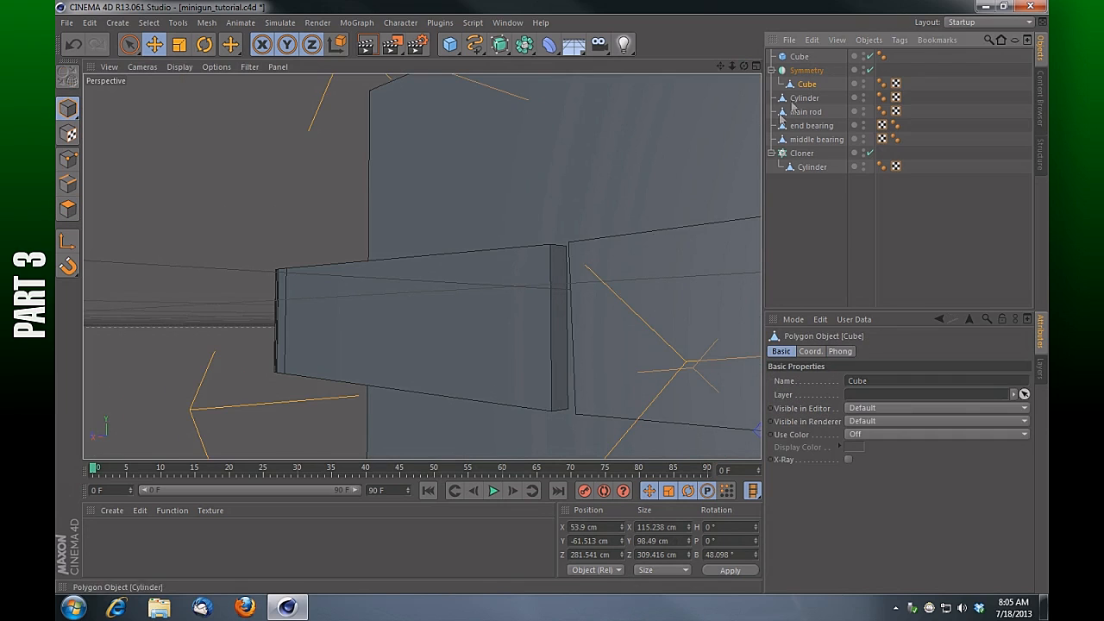
click(68, 209)
click(559, 328)
drag(748, 85, 534, 201)
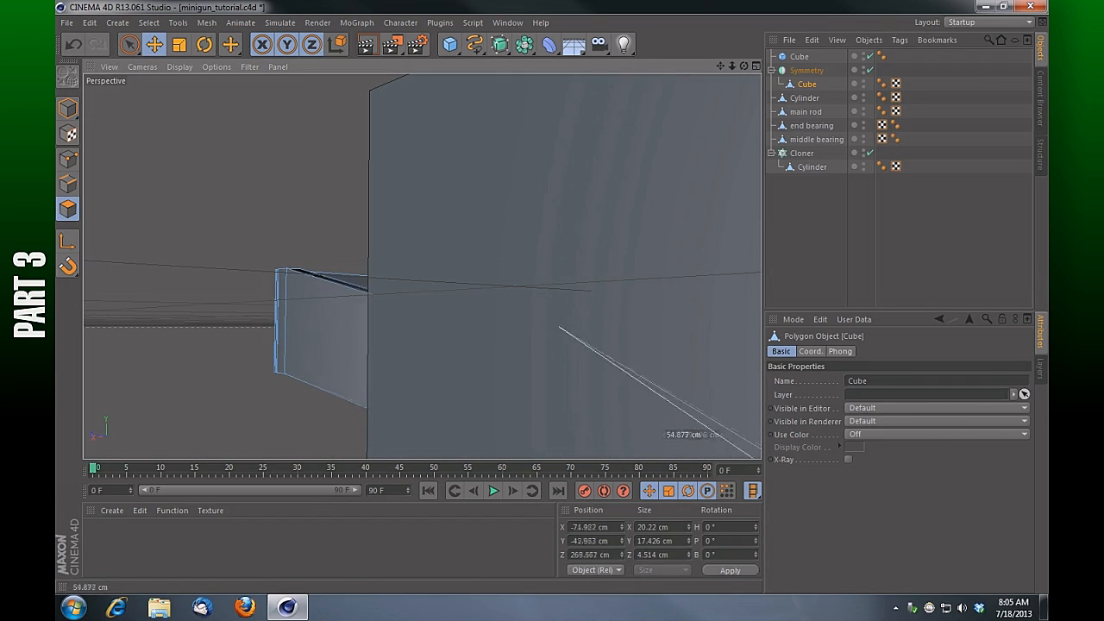
key(ctrl+z)
drag(743, 66, 422, 265)
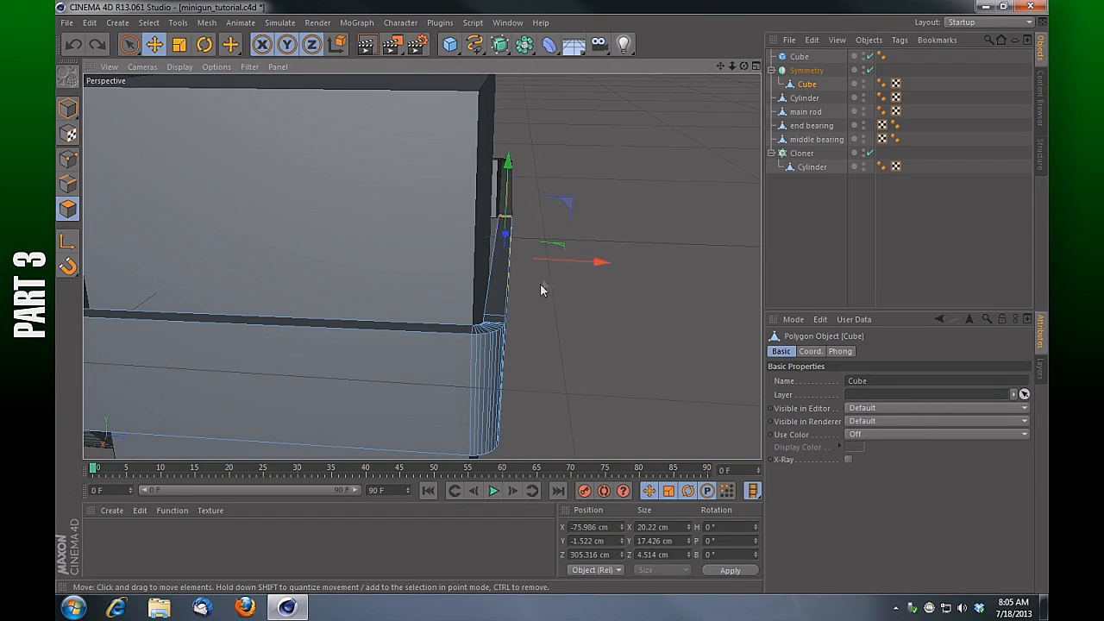
Step: Straighten the rear crossbar by moving its inner end polygon to about Z 304.4 cm, using the Top view for alignment
drag(592, 262, 590, 271)
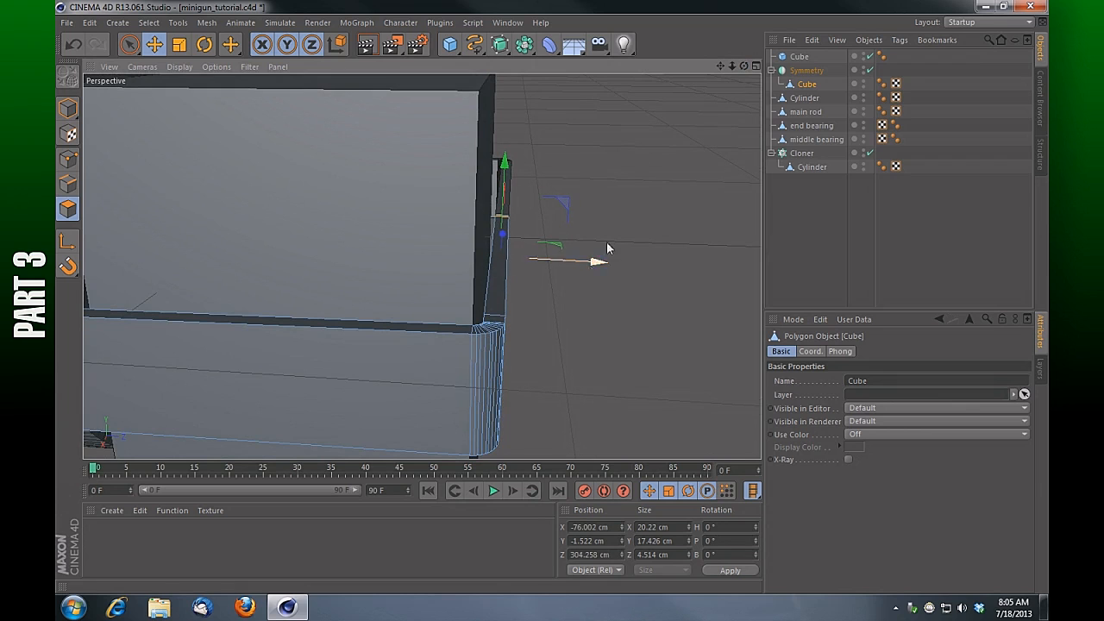
click(753, 65)
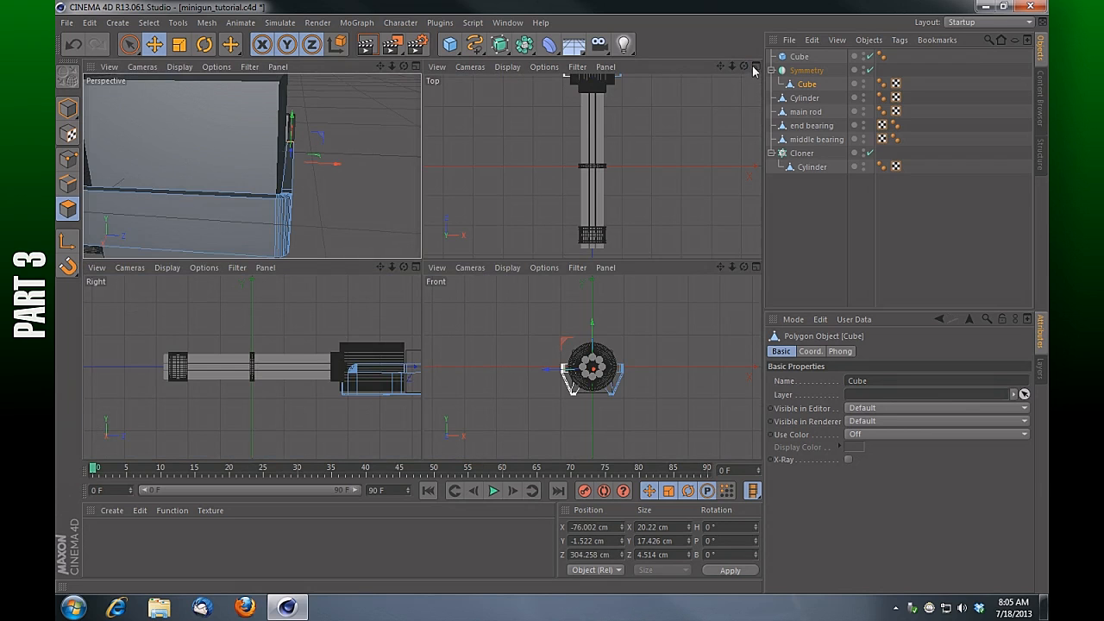
click(753, 67)
drag(721, 66, 731, 327)
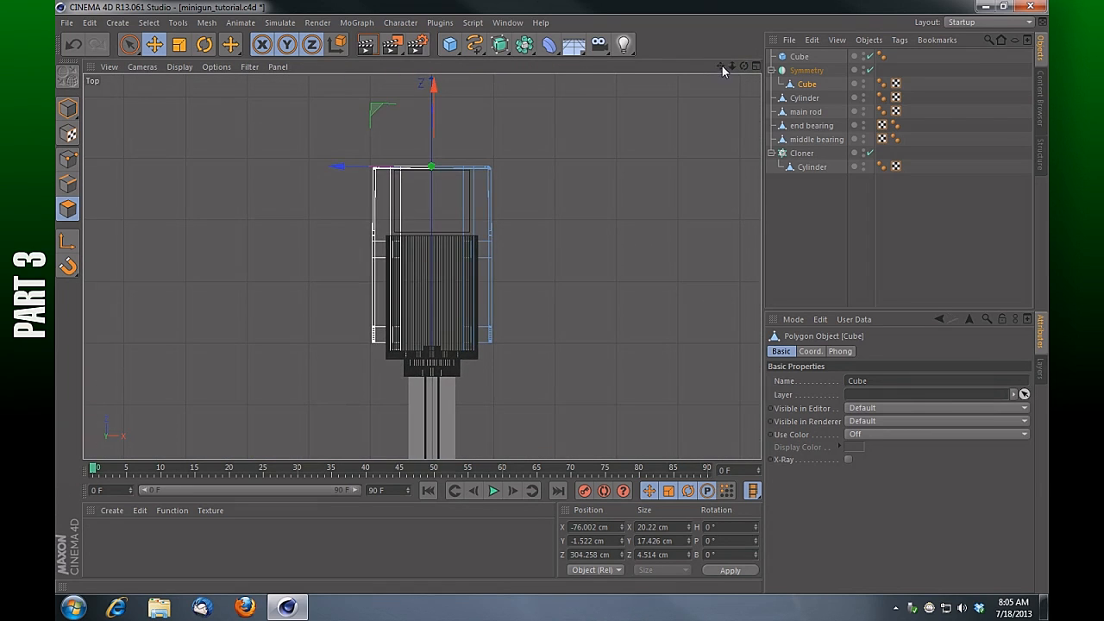
drag(730, 67, 735, 240)
drag(733, 69, 850, 69)
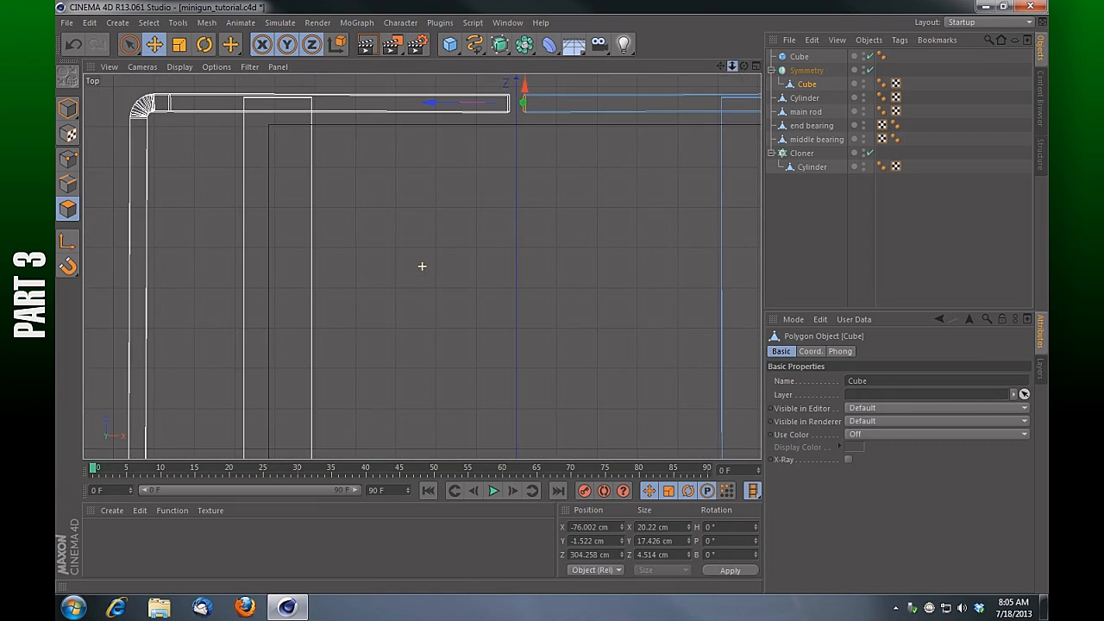
drag(723, 67, 581, 101)
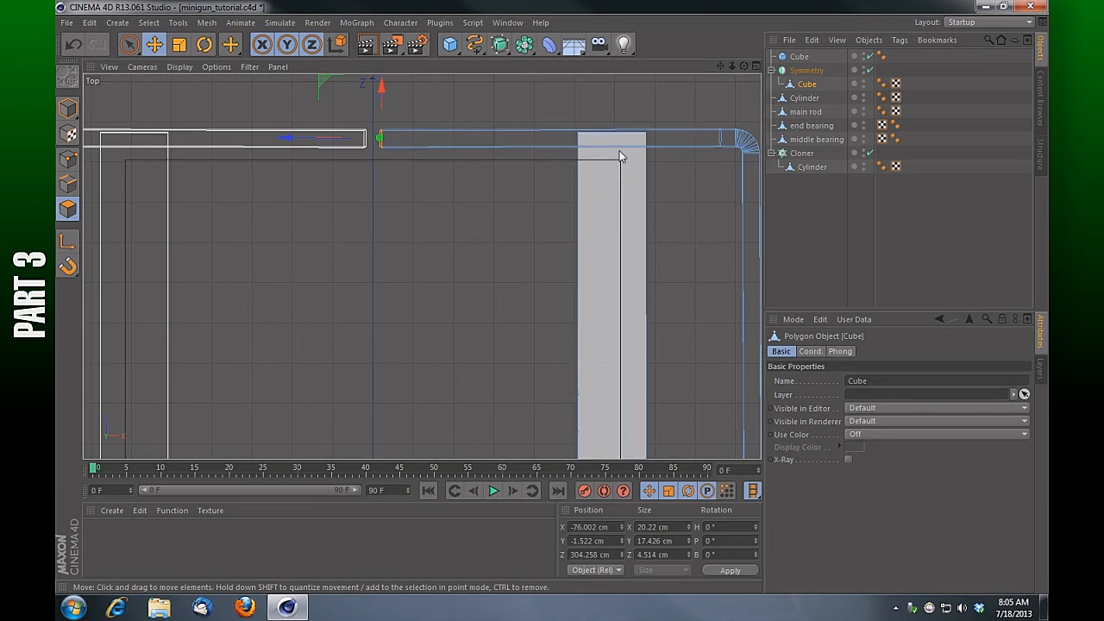
drag(377, 146, 382, 93)
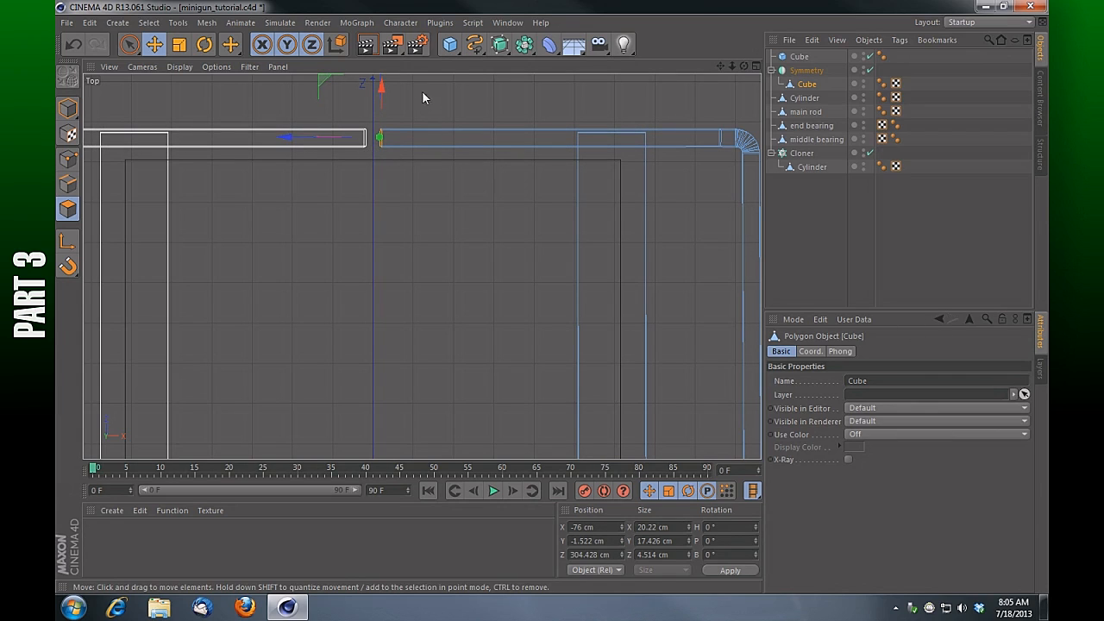
drag(380, 84, 382, 90)
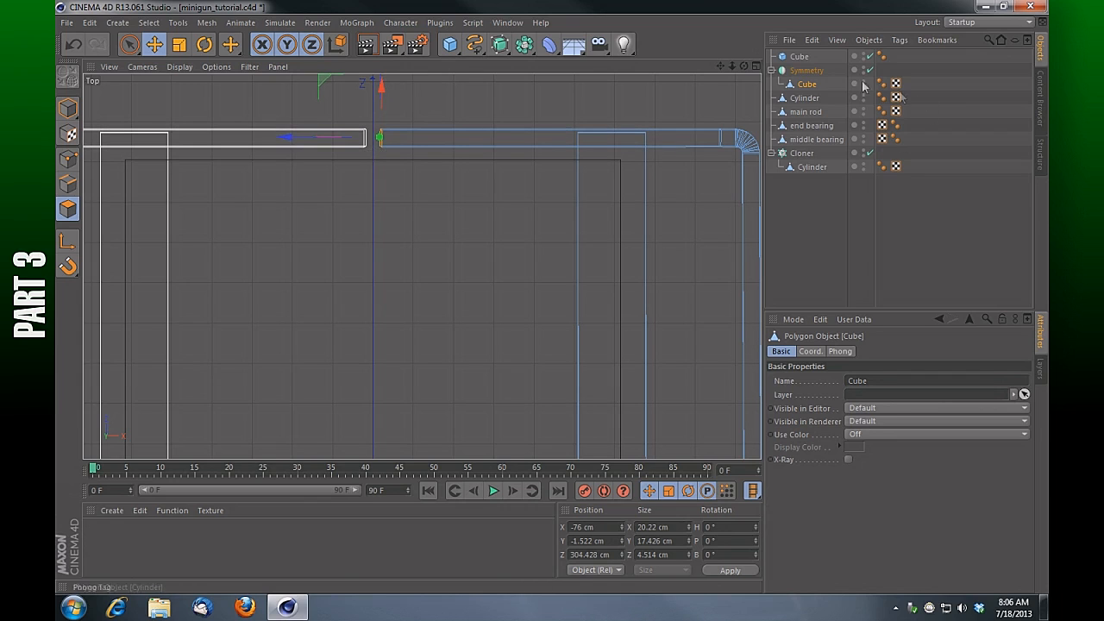
Step: Return to the full Perspective view and inspect the bracket's side bar and rear crossbar around the box
drag(733, 66, 422, 267)
click(757, 66)
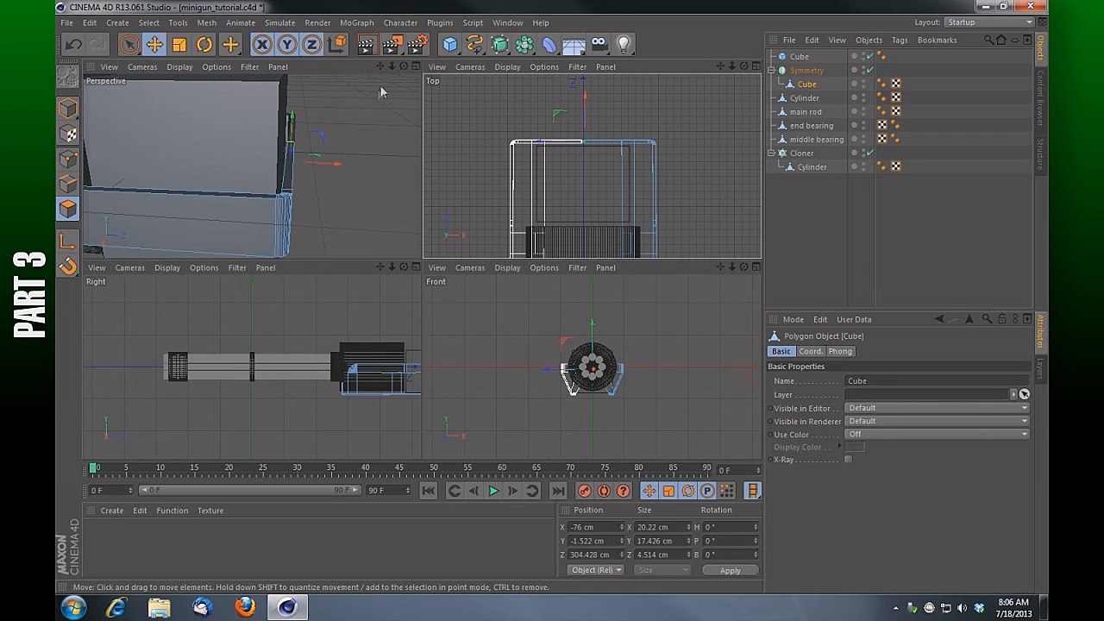
click(416, 67)
drag(732, 65, 422, 266)
drag(744, 66, 422, 266)
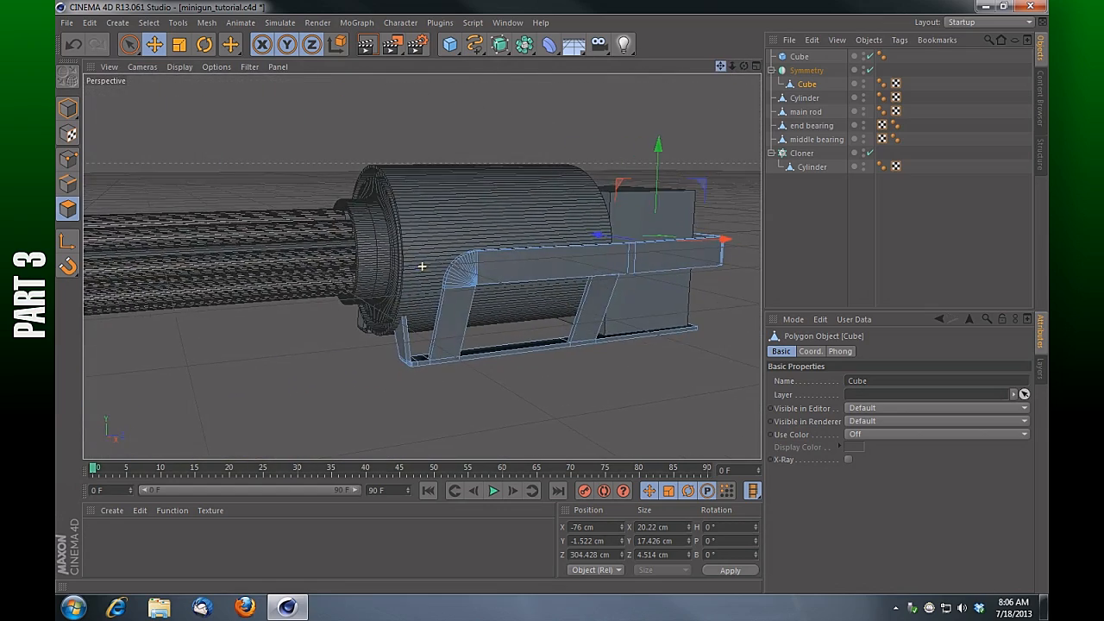
Step: Frame the whole minigun in the Perspective view and save the project
drag(732, 67, 422, 266)
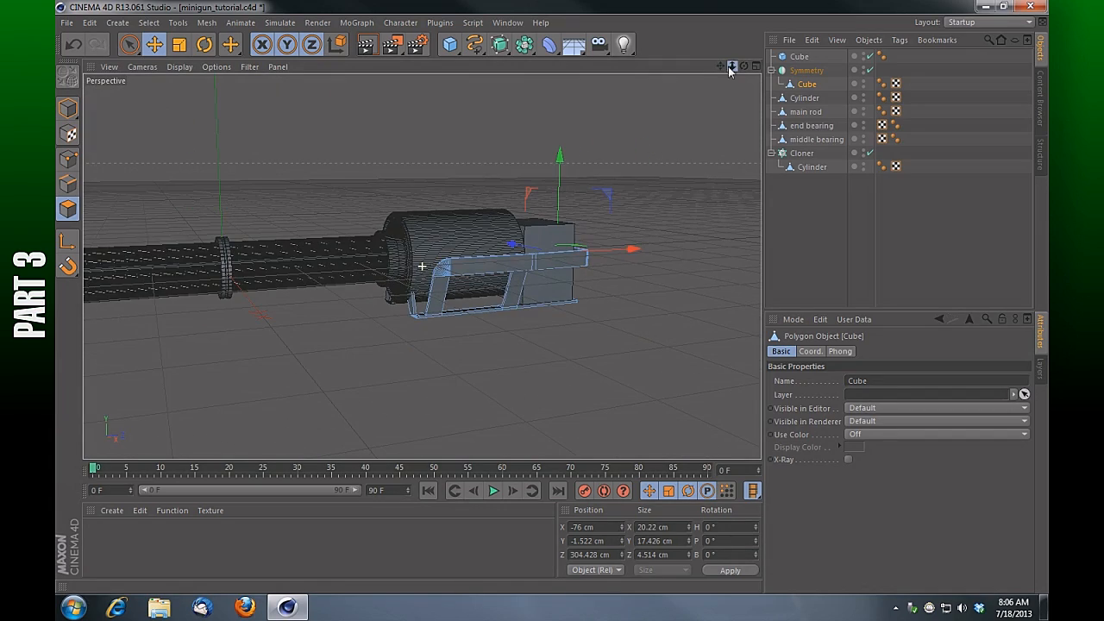
drag(744, 68, 422, 266)
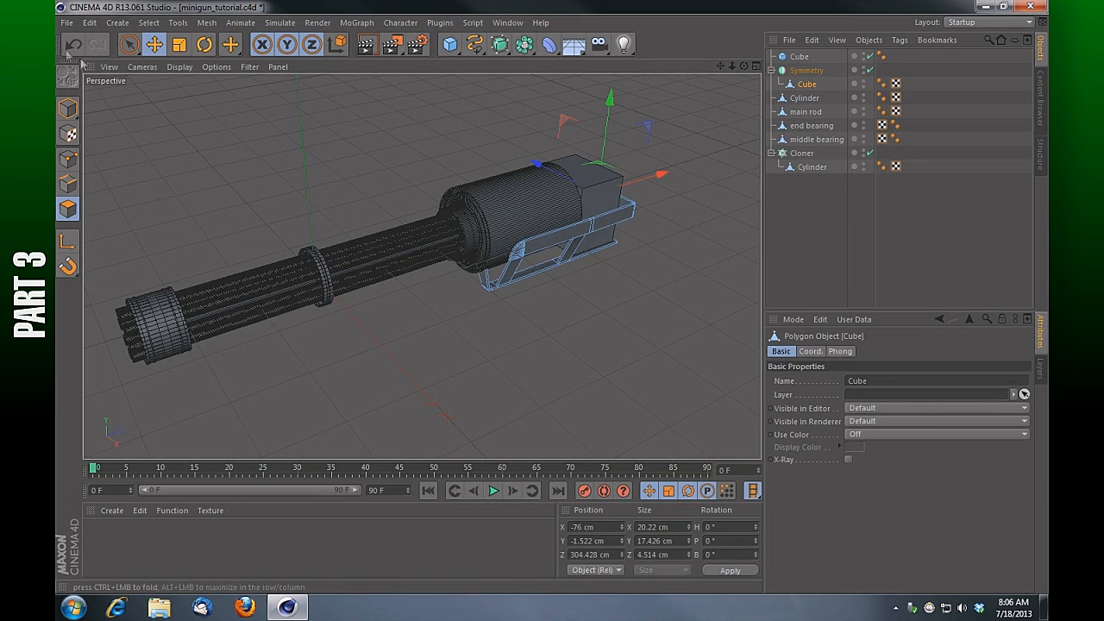
click(64, 24)
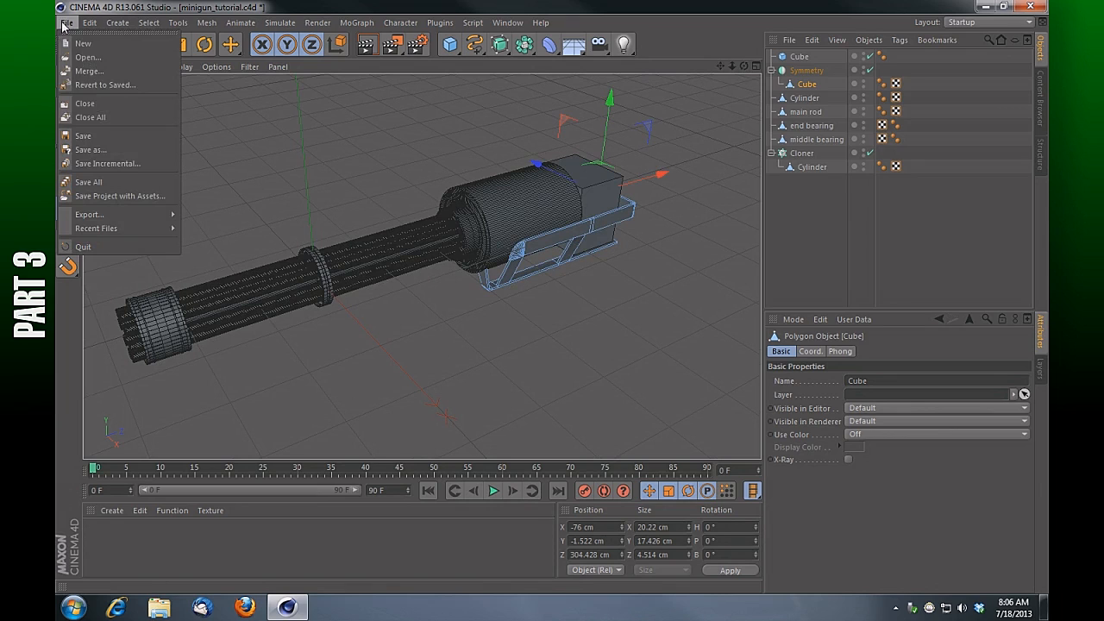
click(90, 134)
Step: Deselect everything, switch to Object mode with Live Selection, and render the active Perspective view to preview the whole minigun
click(653, 390)
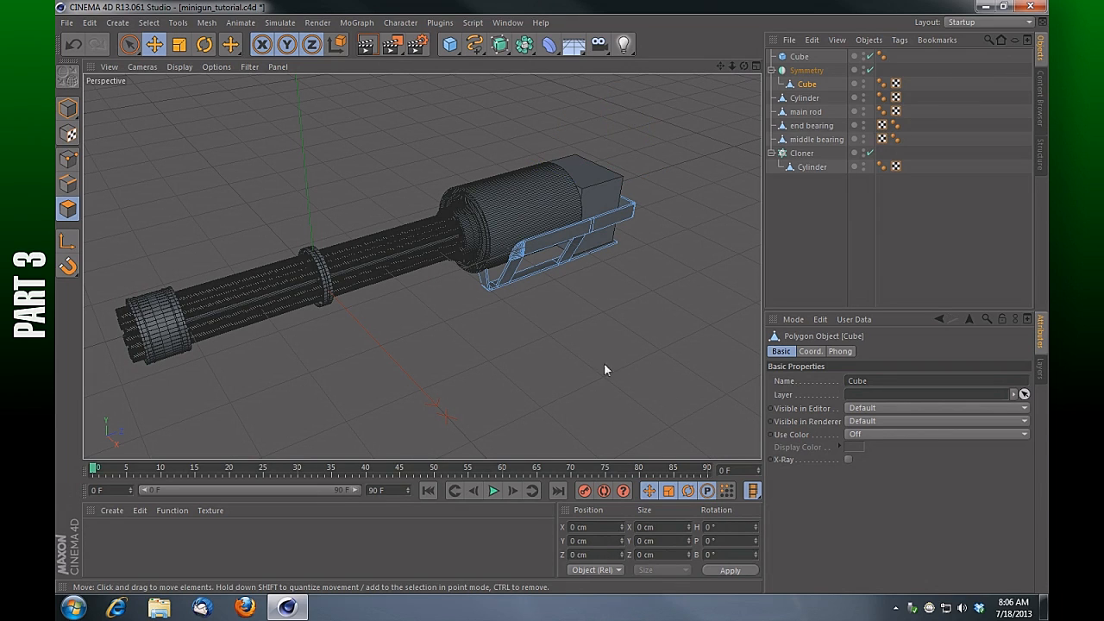
drag(128, 49, 166, 64)
click(69, 109)
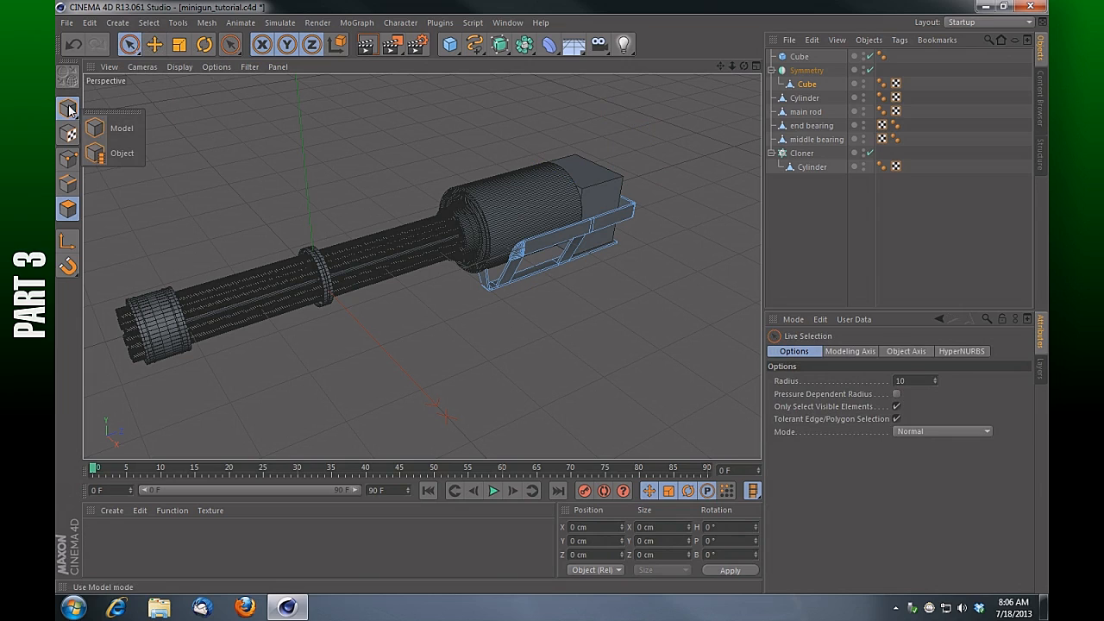
click(122, 153)
click(164, 150)
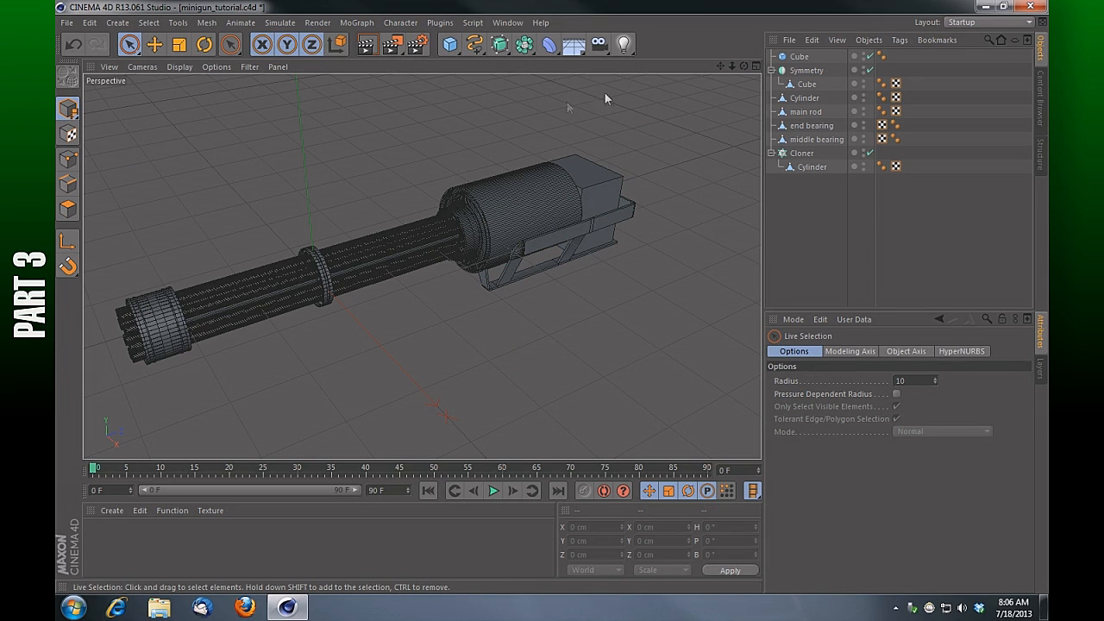
click(365, 46)
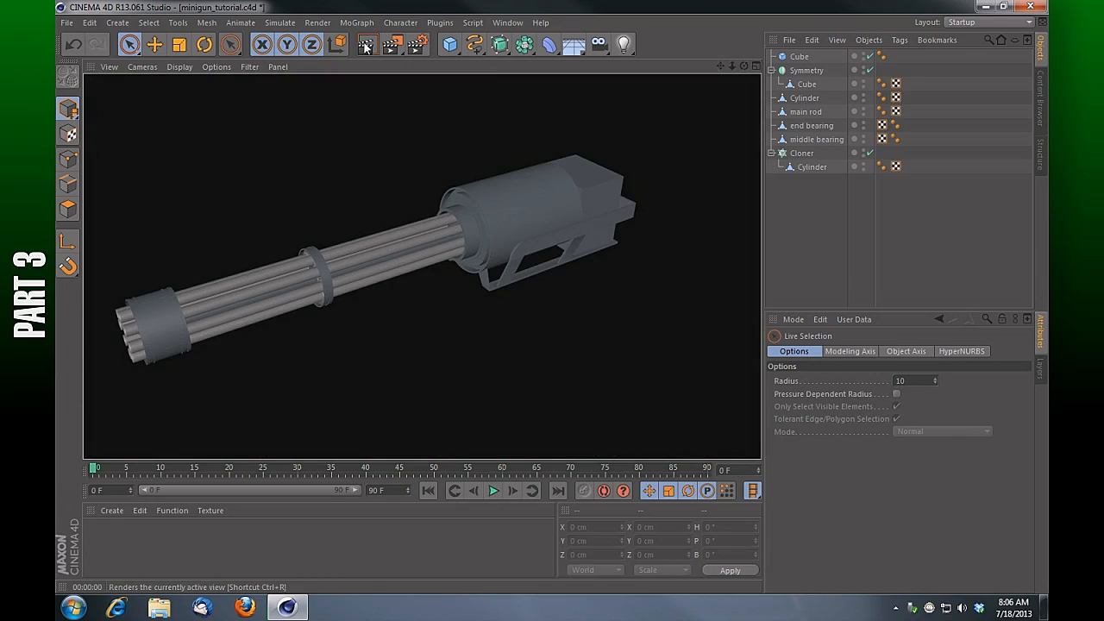